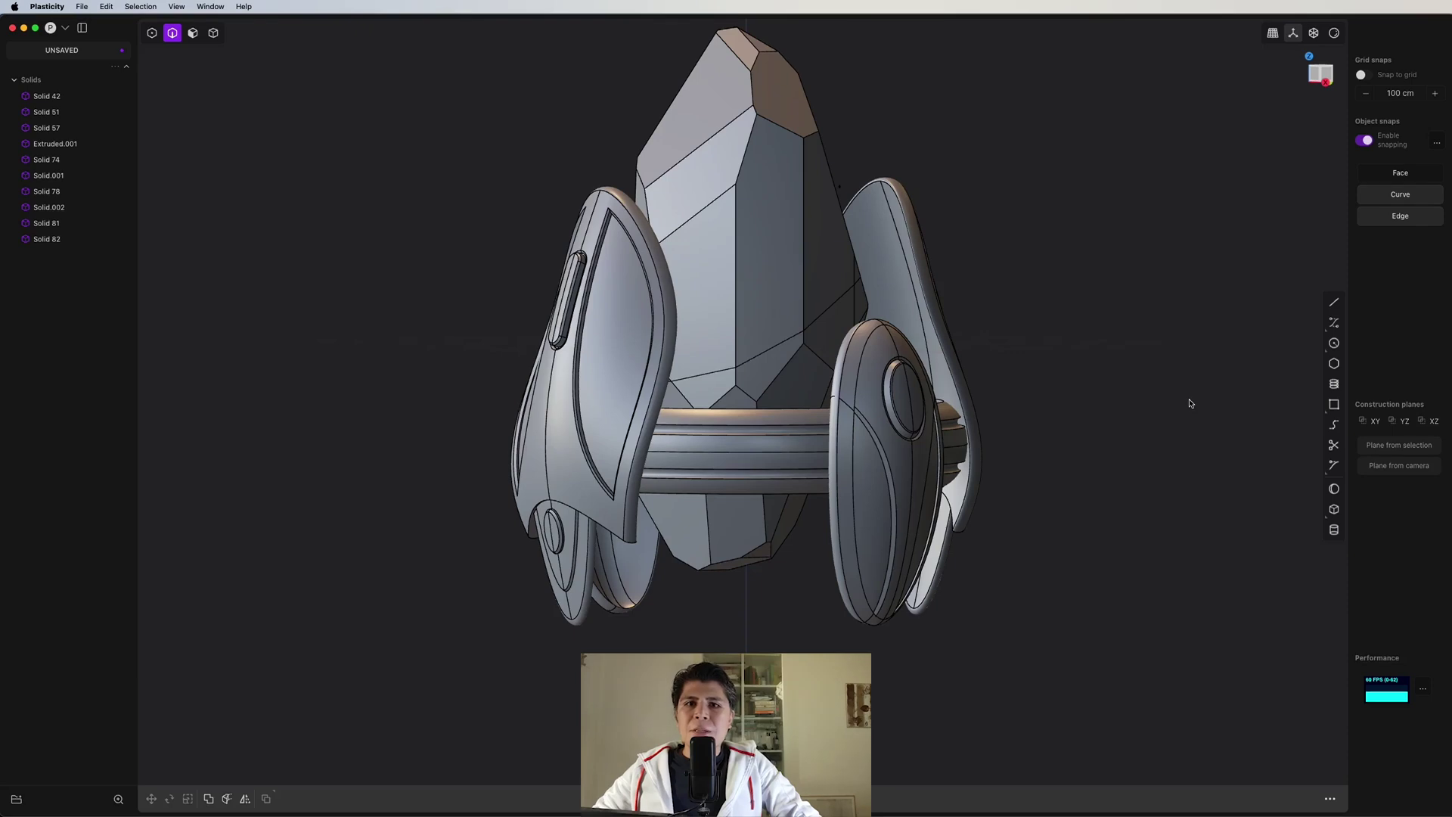
pyautogui.moveTo(1168, 433); pyautogui.dragTo(977, 434, button='middle')
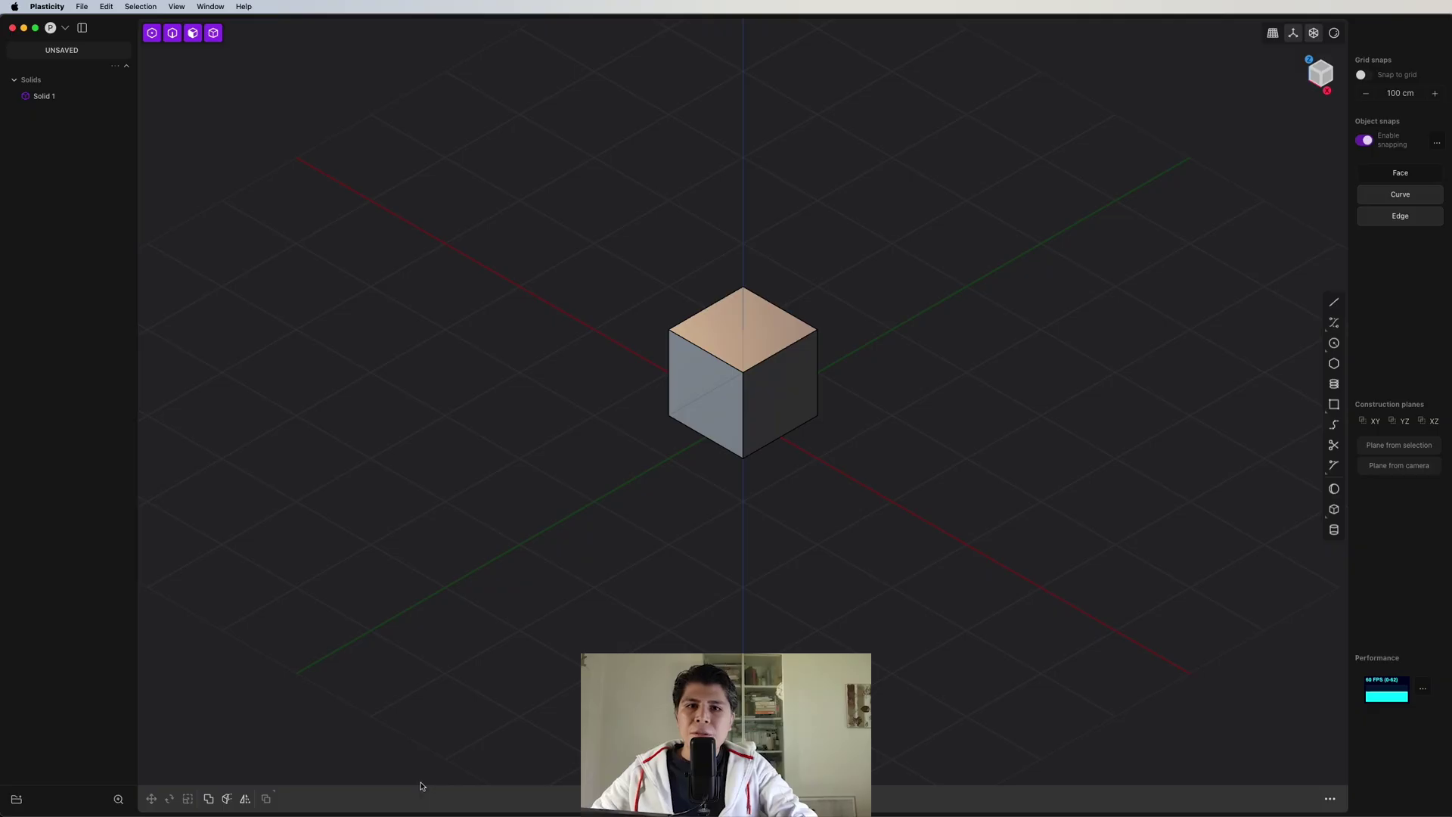
# - Delete the default cube, set the front view, and place the crystal artifact reference image over the workspace
pyautogui.click(784, 392)
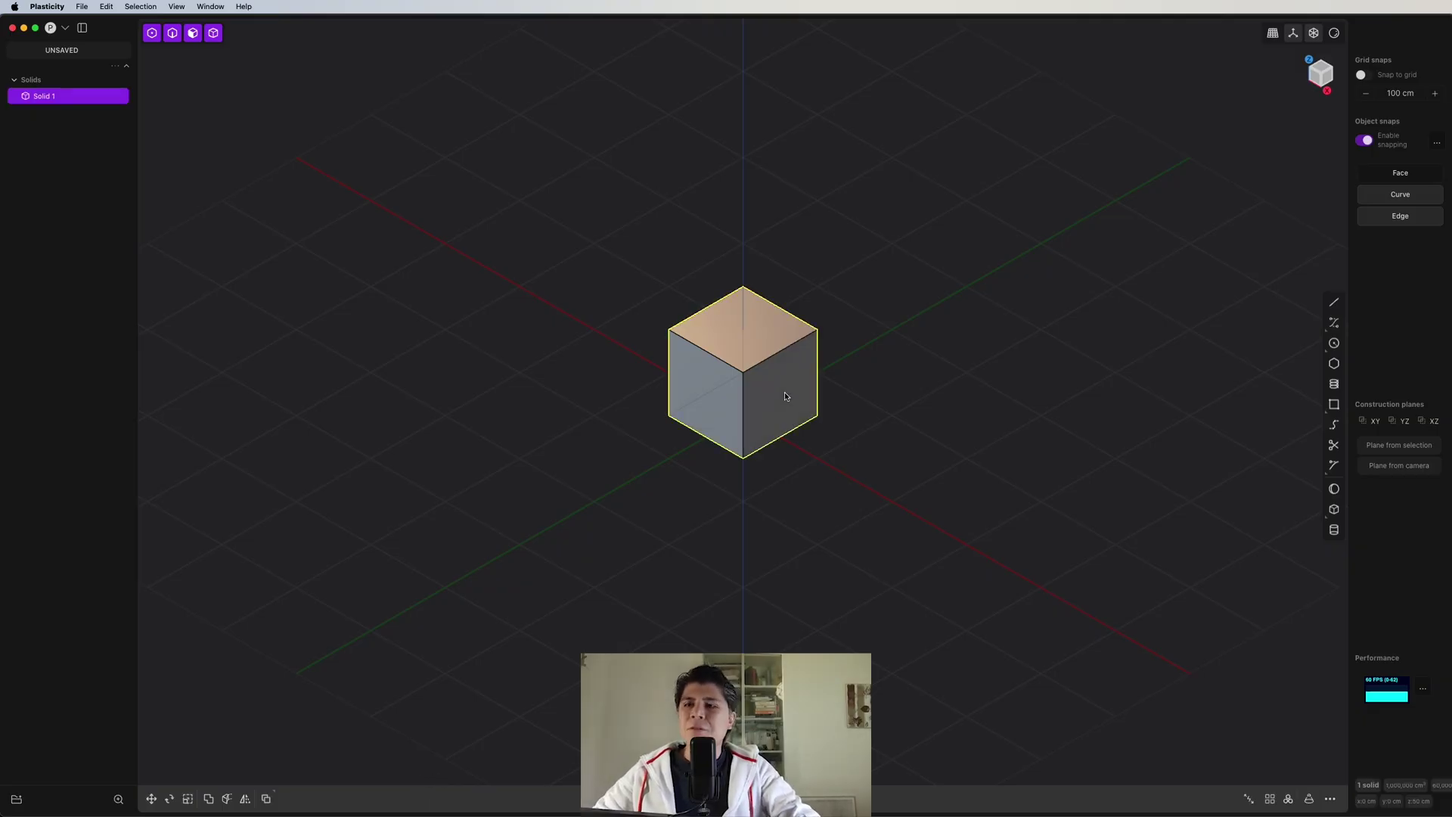
pyautogui.press('BackSpace')
pyautogui.press('1')
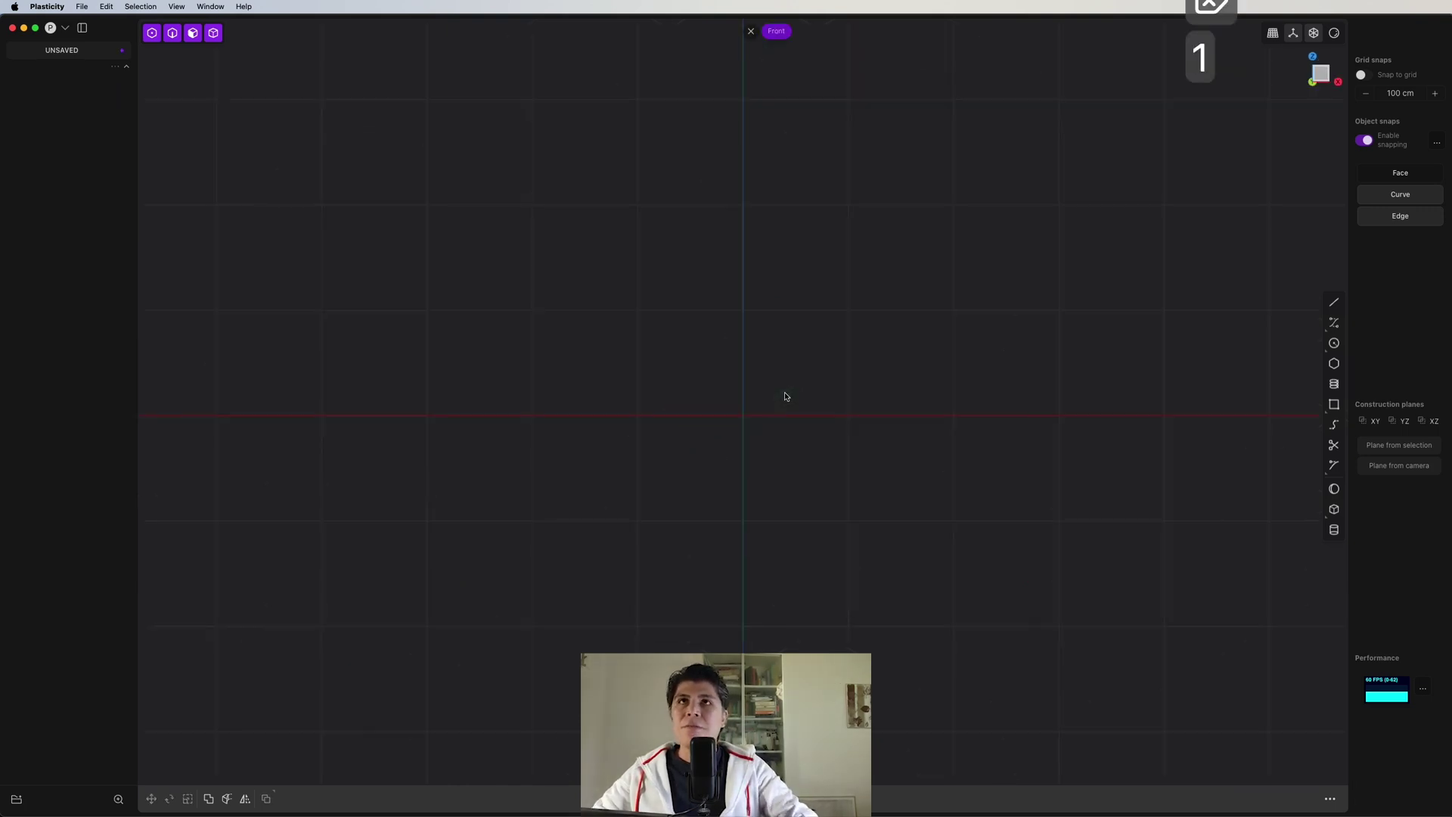
pyautogui.moveTo(1335, 442); pyautogui.dragTo(301, 544)
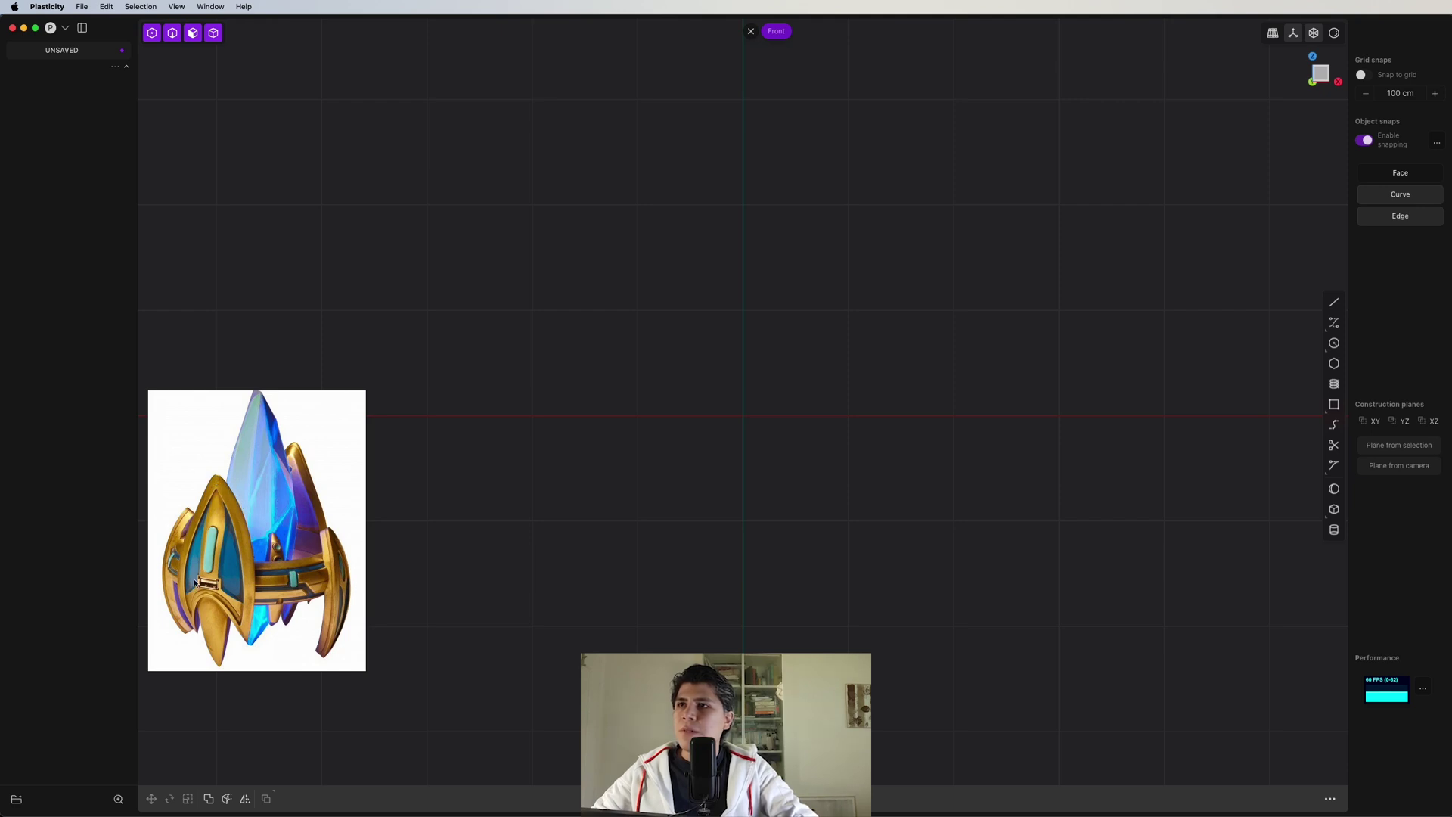
# - Draw a control-point curve in the front view, starting high on the Z axis, bulging toward negative X and ending low on the axis
pyautogui.scroll(2, 667, 630)
pyautogui.click(1334, 323)
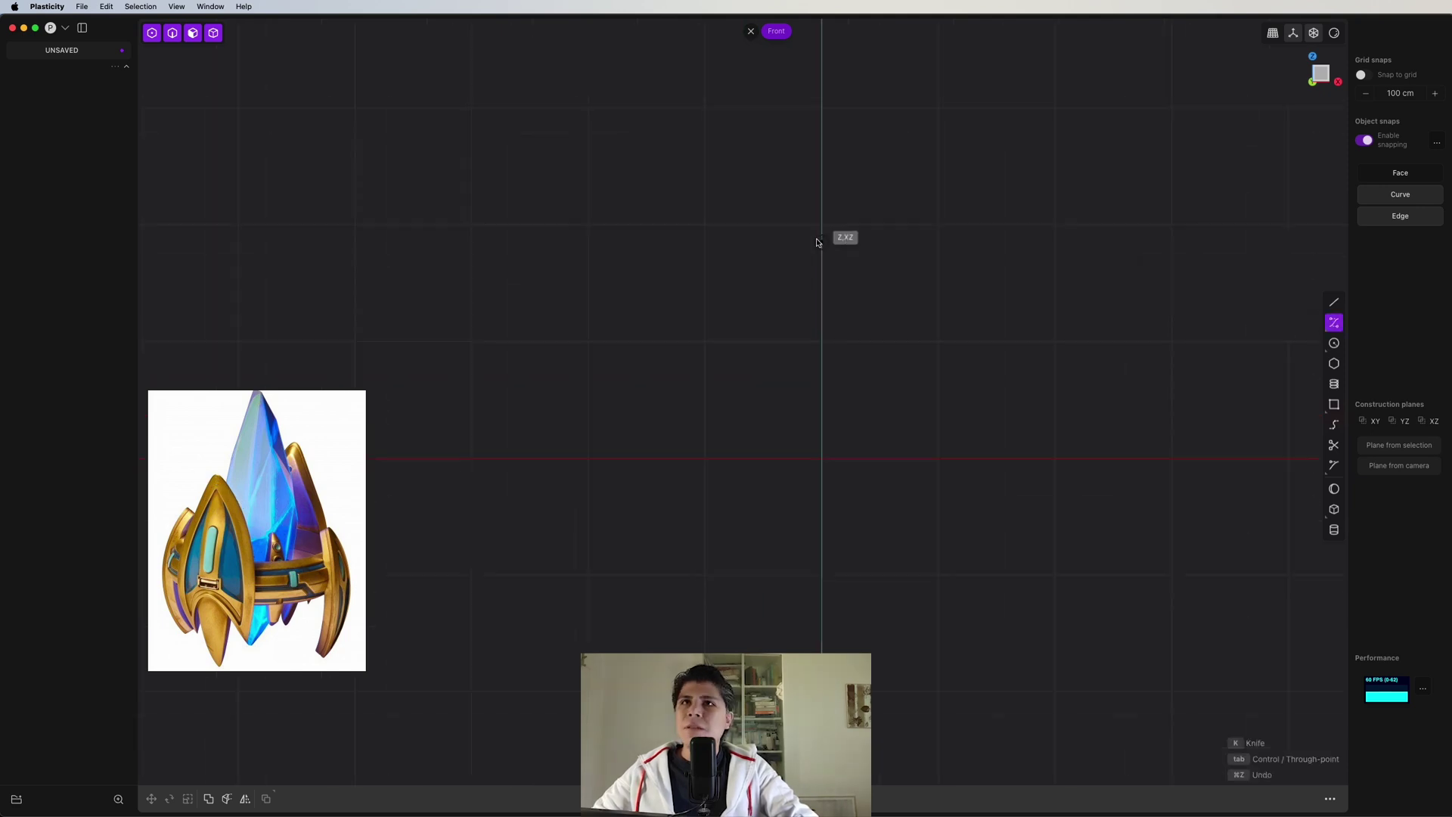
pyautogui.scroll(1, 832, 215)
pyautogui.click(827, 177)
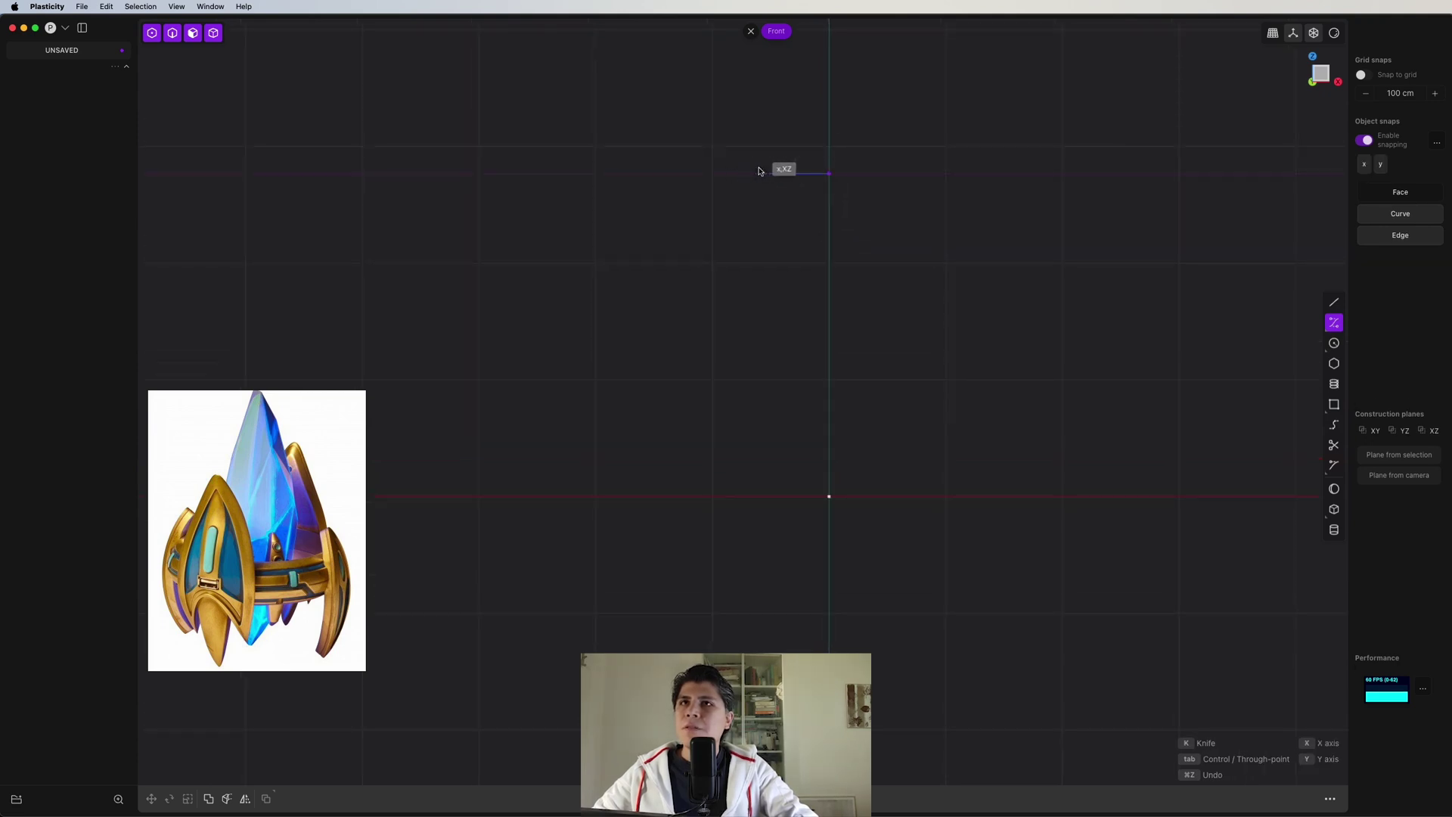
pyautogui.click(754, 175)
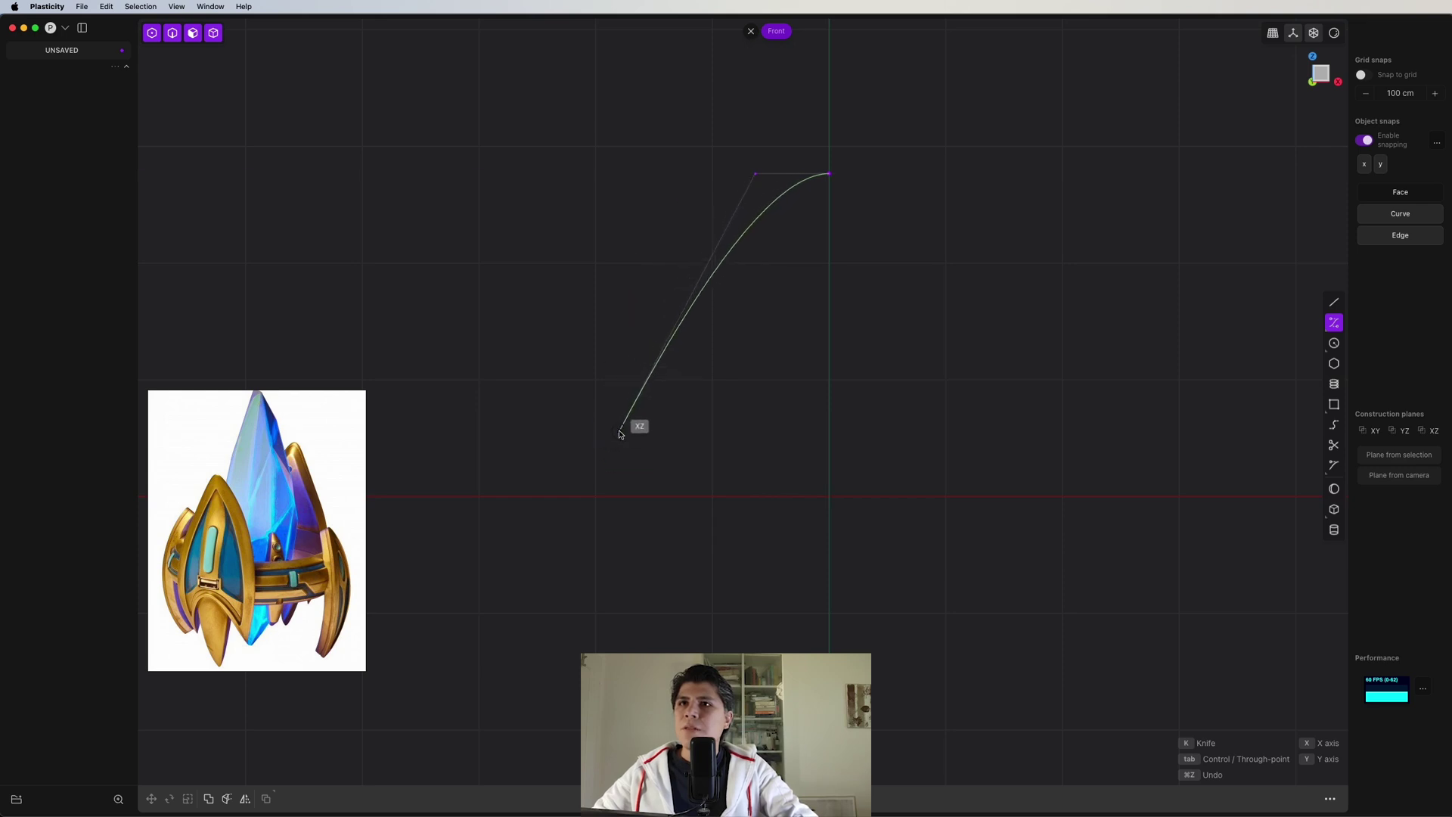
pyautogui.click(618, 433)
pyautogui.scroll(-3, 628, 442)
pyautogui.click(640, 464)
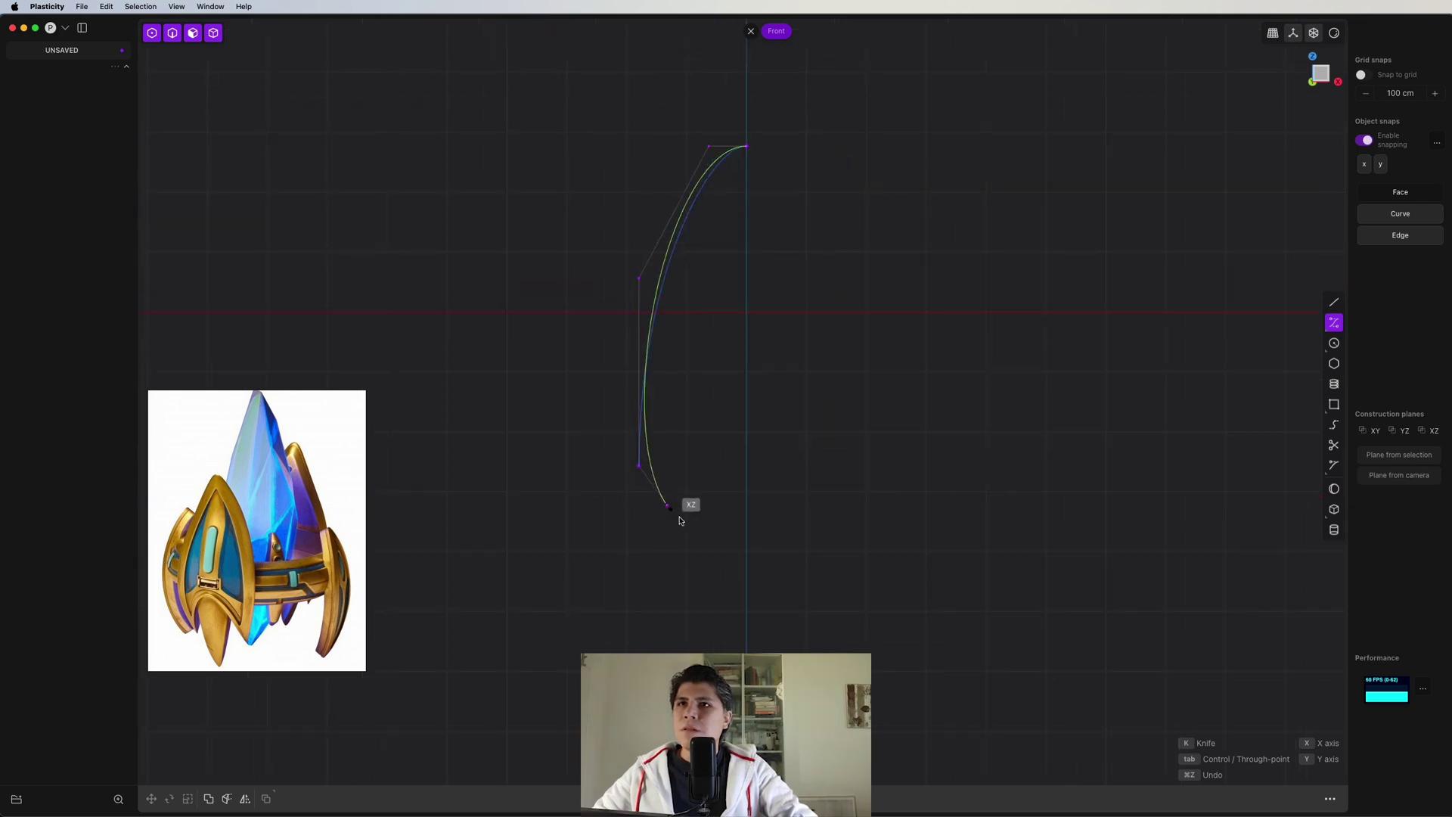
pyautogui.click(693, 566)
pyautogui.click(752, 569)
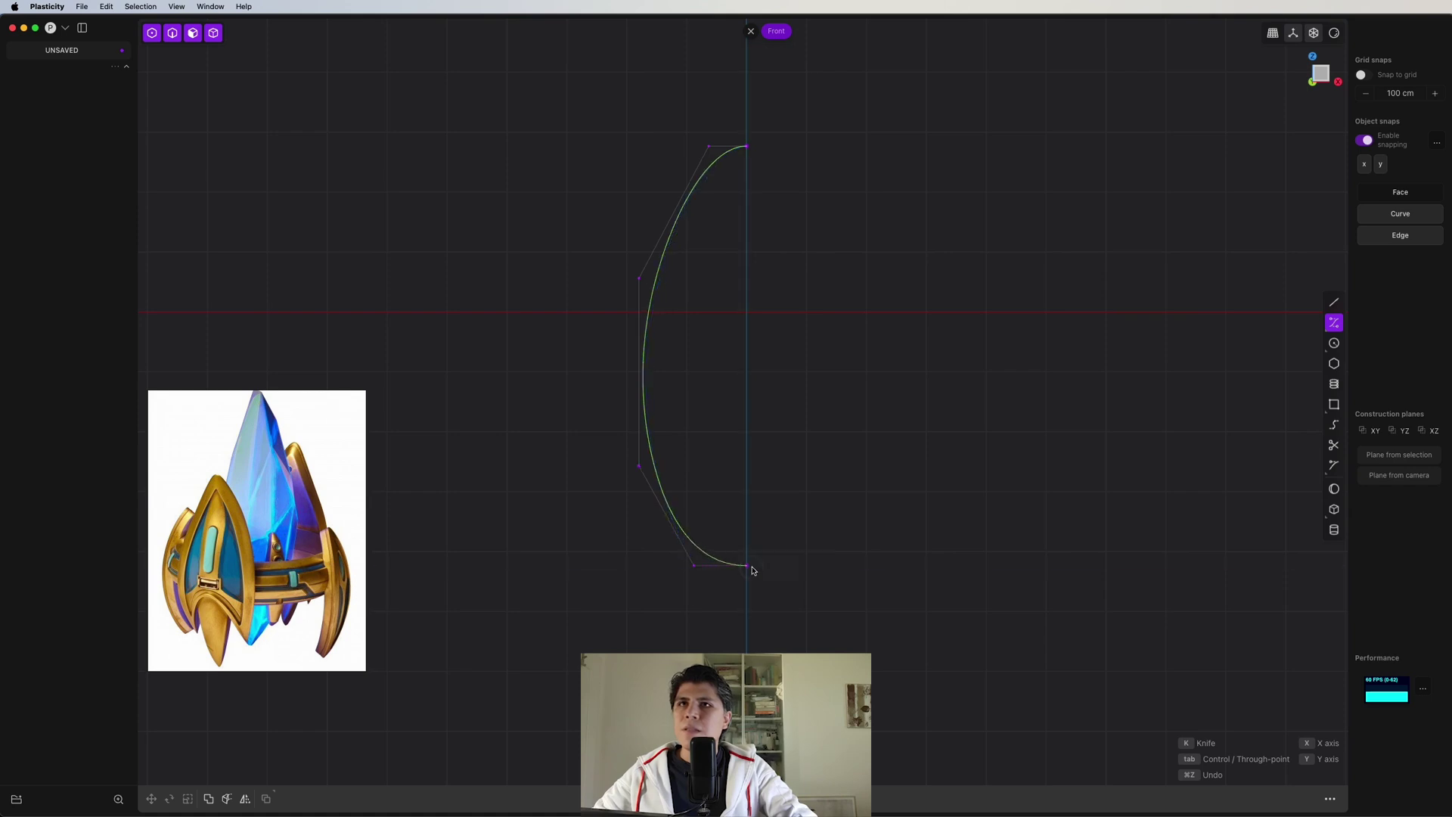
pyautogui.press('Return')
pyautogui.keyDown('shift'); pyautogui.moveTo(753, 571); pyautogui.dragTo(784, 516, button='middle'); pyautogui.keyUp('shift')
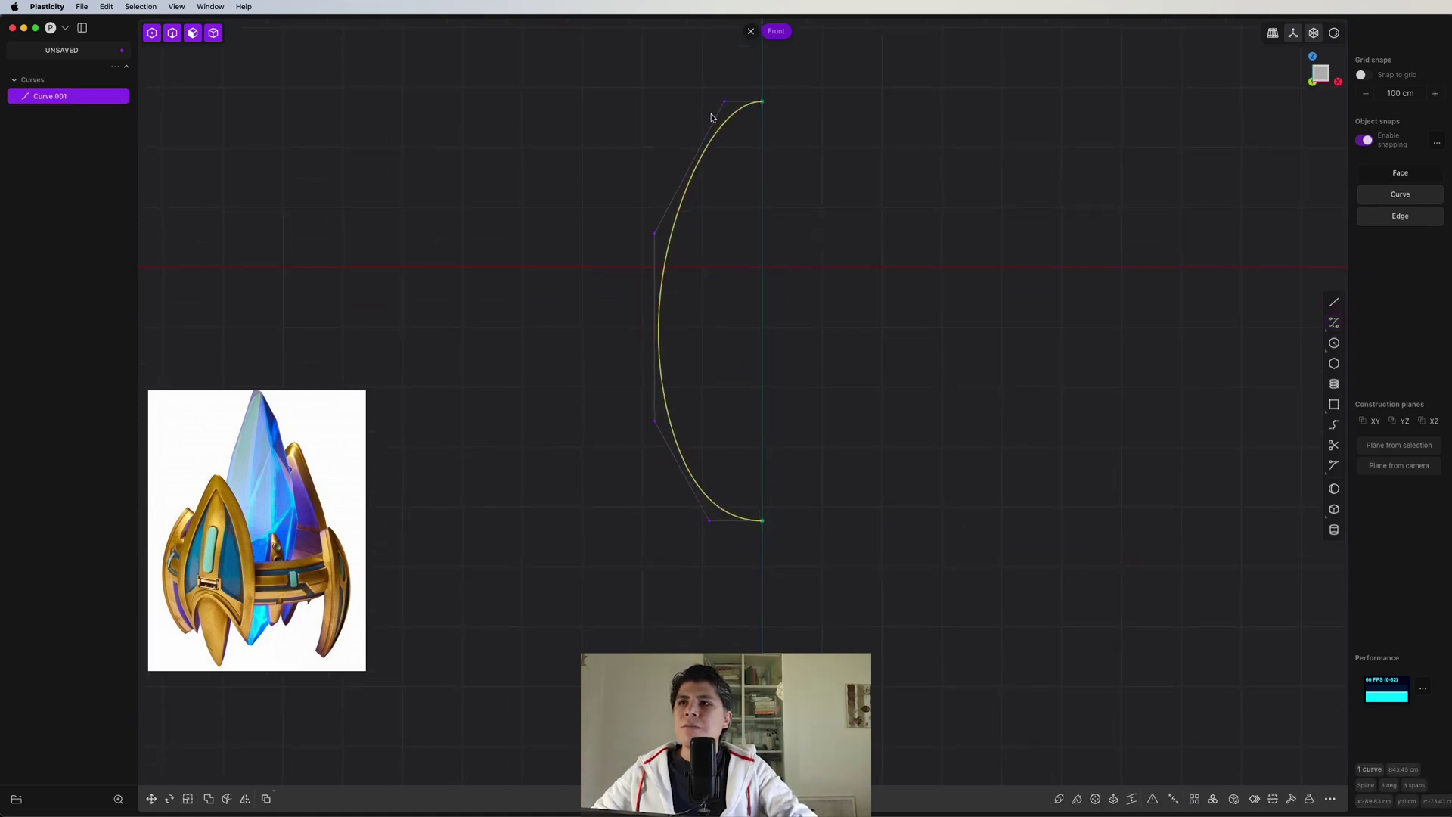
# - In the left side view, move the curve's upper side control point about 74 cm along positive Y
pyautogui.press('2')
pyautogui.click(803, 127)
pyautogui.moveTo(626, 78); pyautogui.dragTo(838, 277)
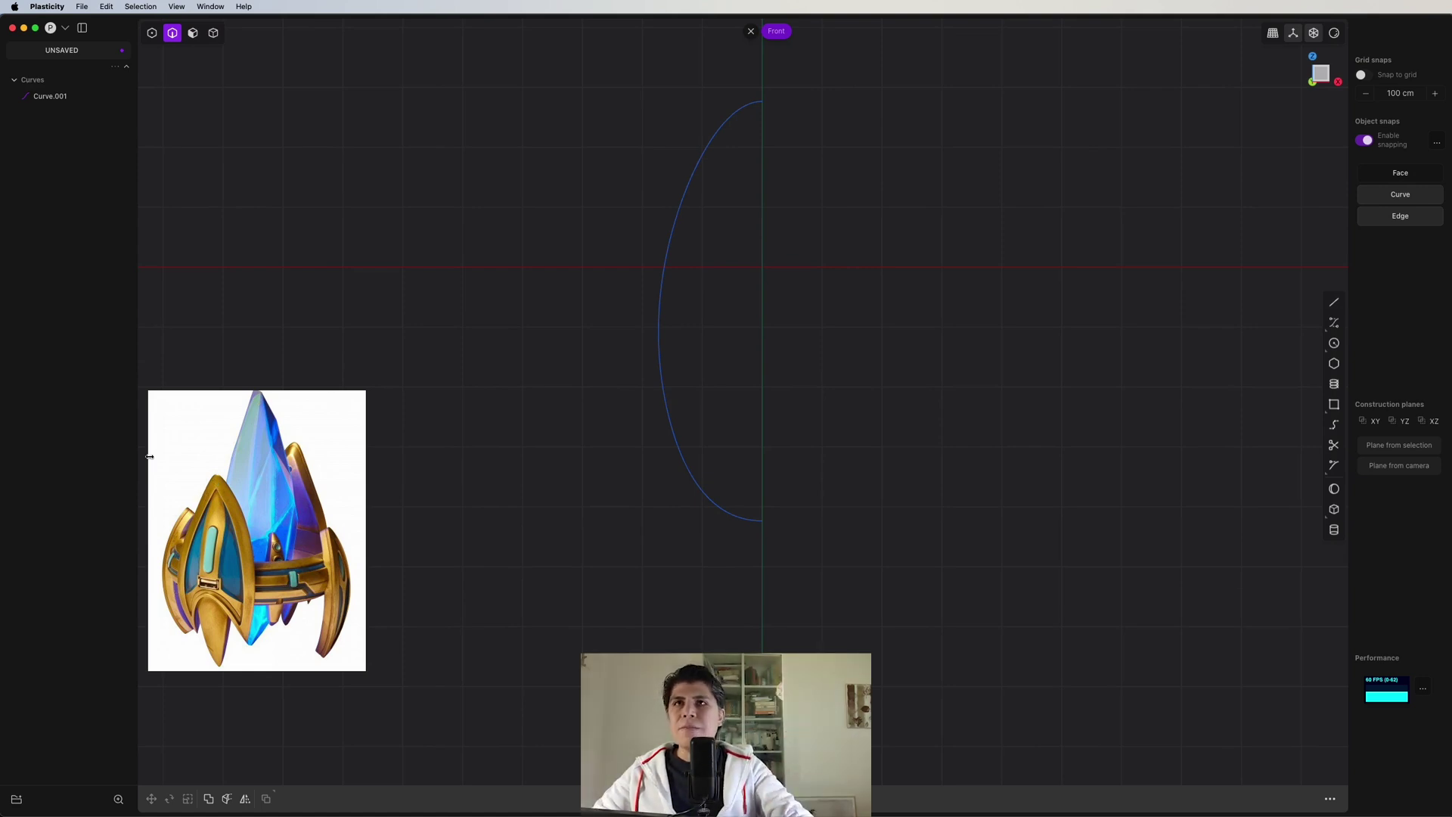
pyautogui.moveTo(528, 149); pyautogui.dragTo(895, 311, button='middle')
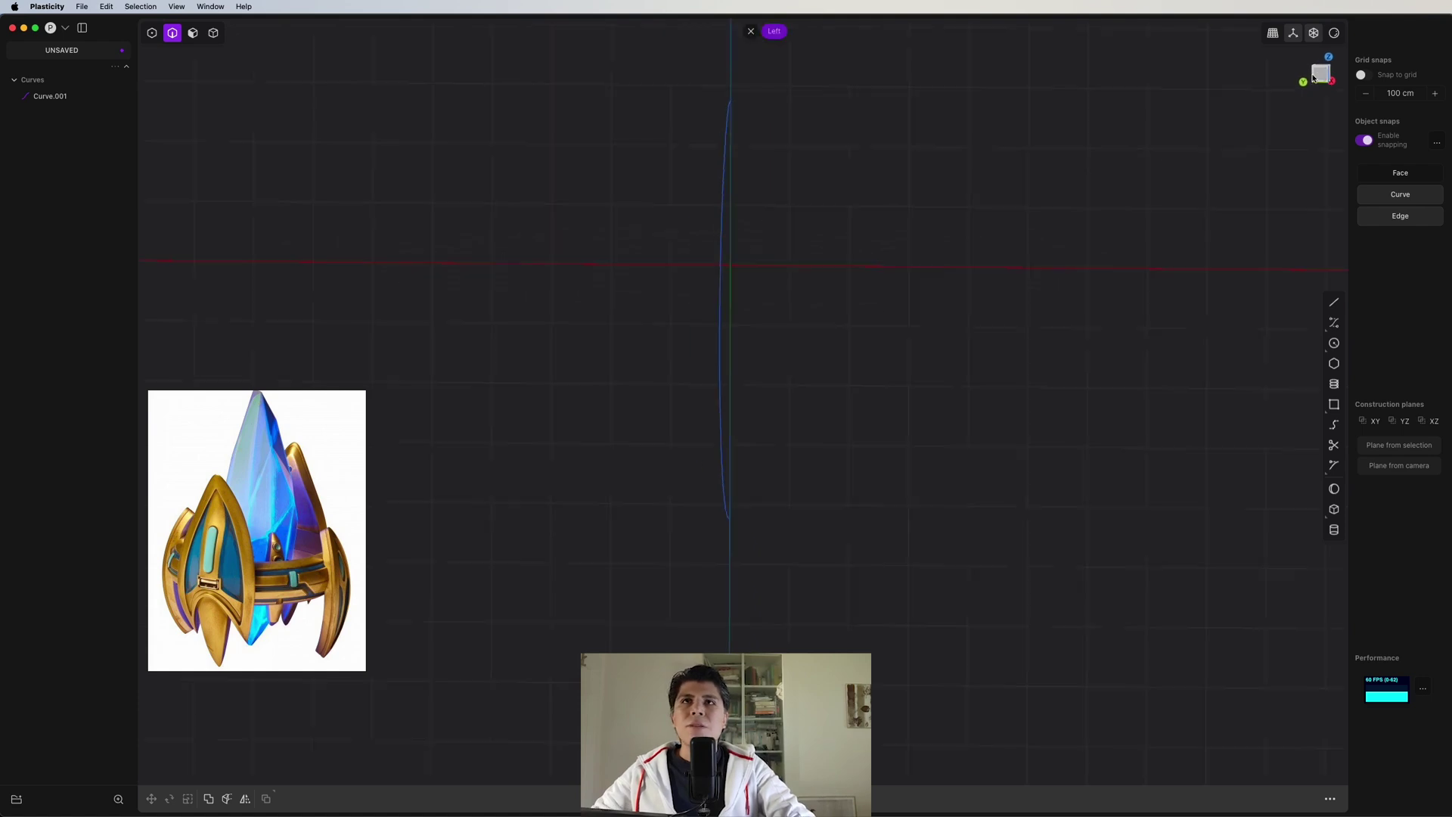
pyautogui.click(1314, 76)
pyautogui.press('1')
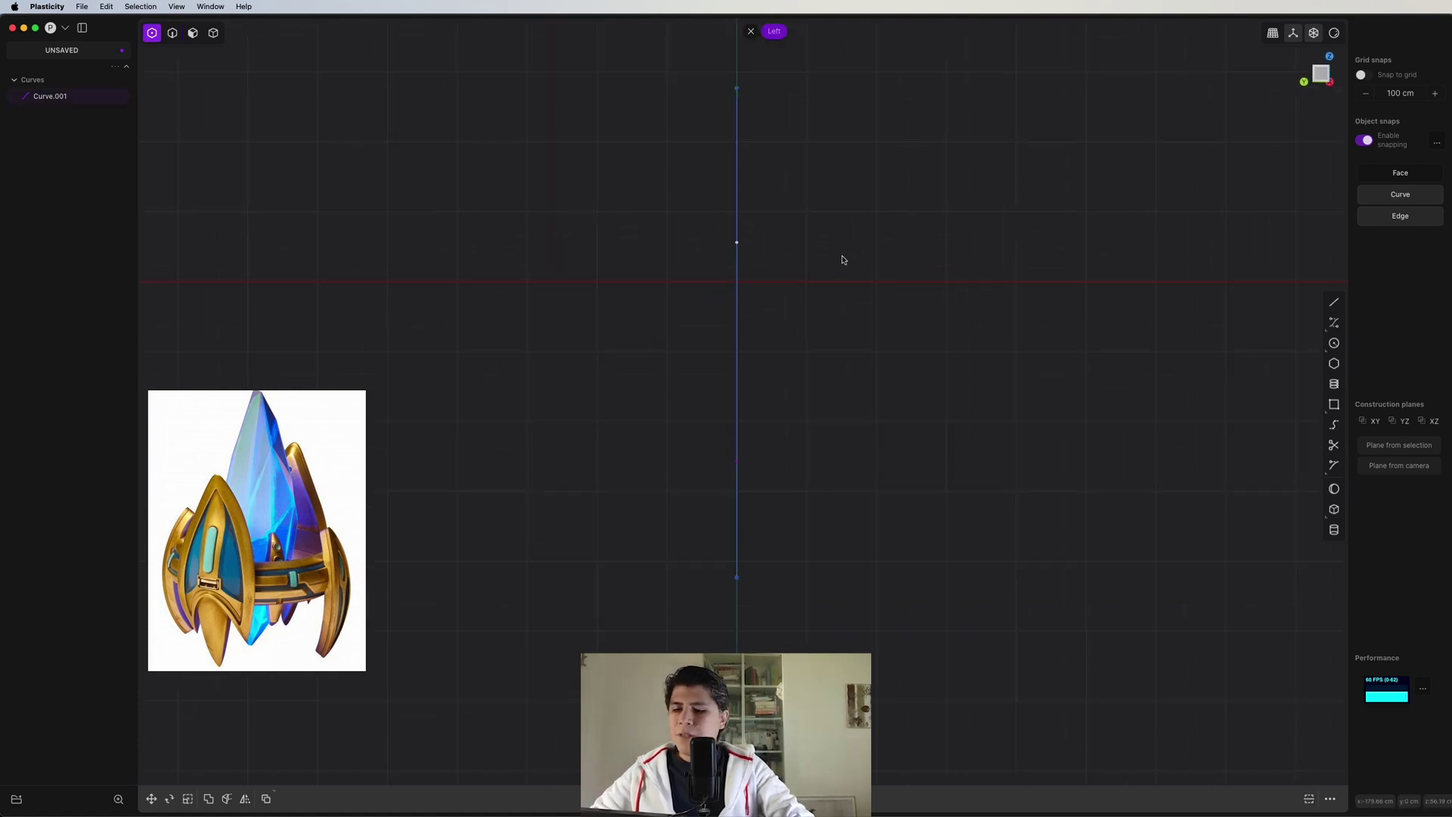
pyautogui.press('g')
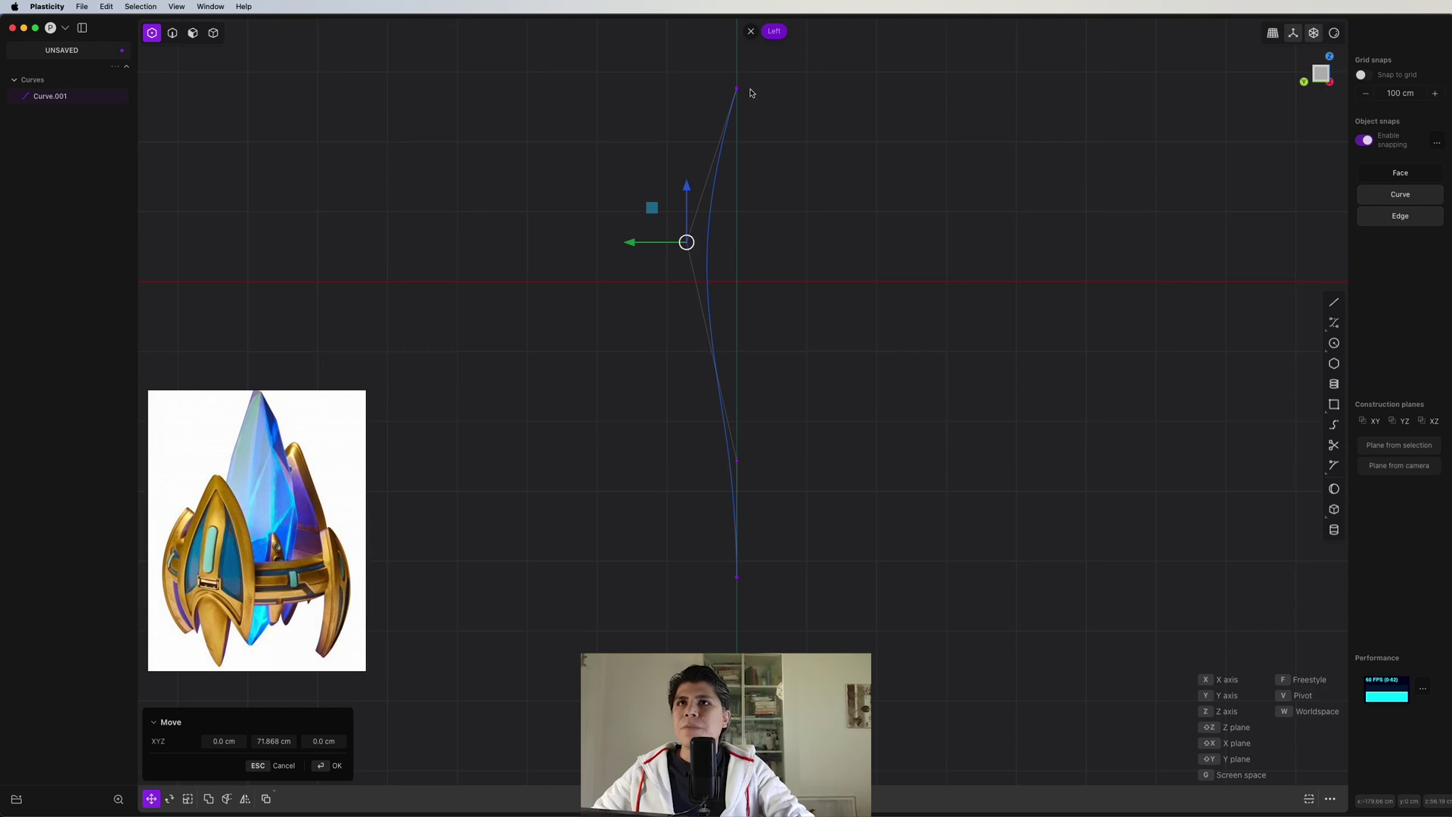
pyautogui.click(635, 243)
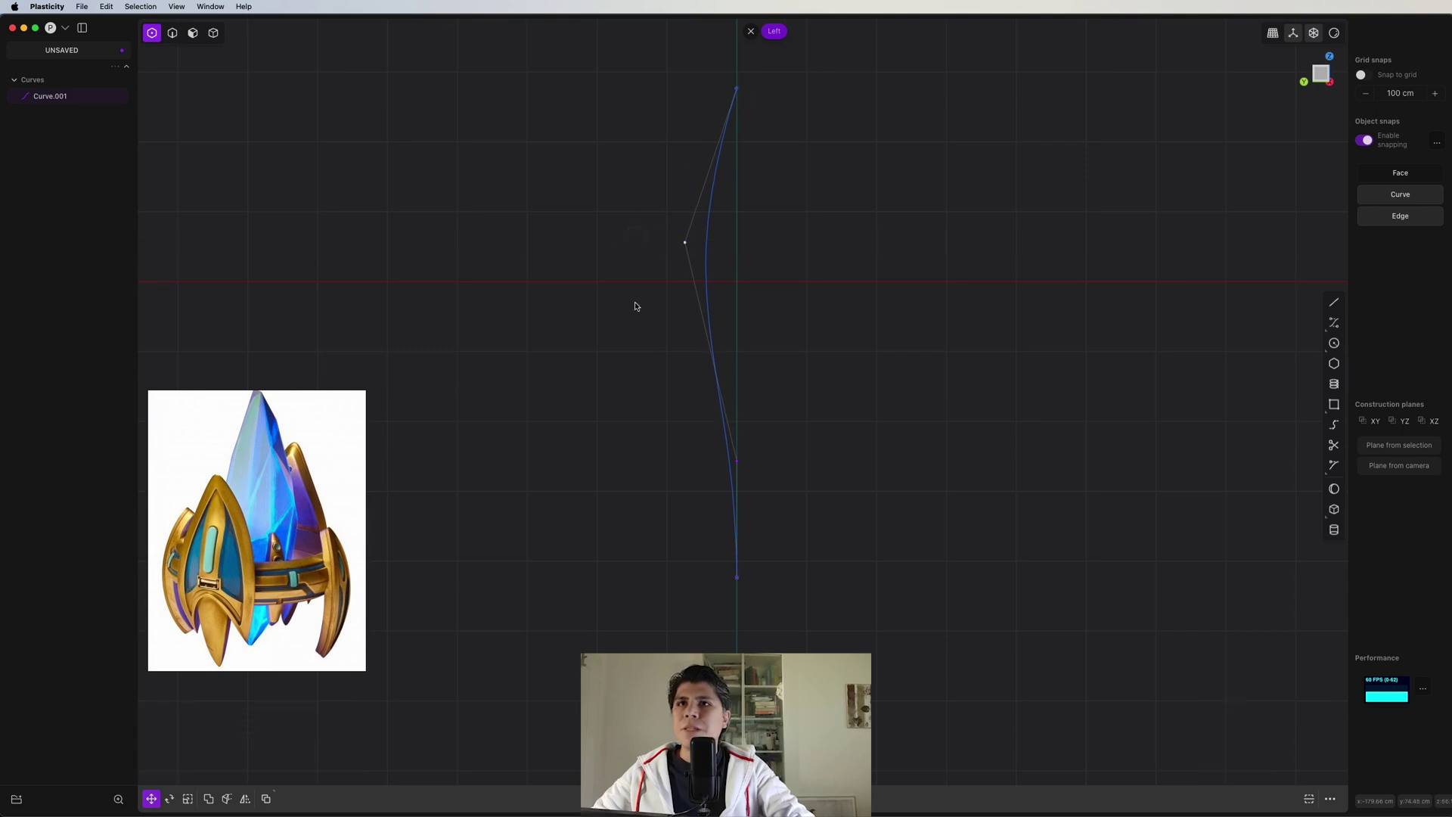
# - Move the curve's lower side control point about 153 cm along negative Y, then raise it slightly to refine the S-shaped profile
pyautogui.moveTo(652, 406); pyautogui.dragTo(870, 519)
pyautogui.press('g')
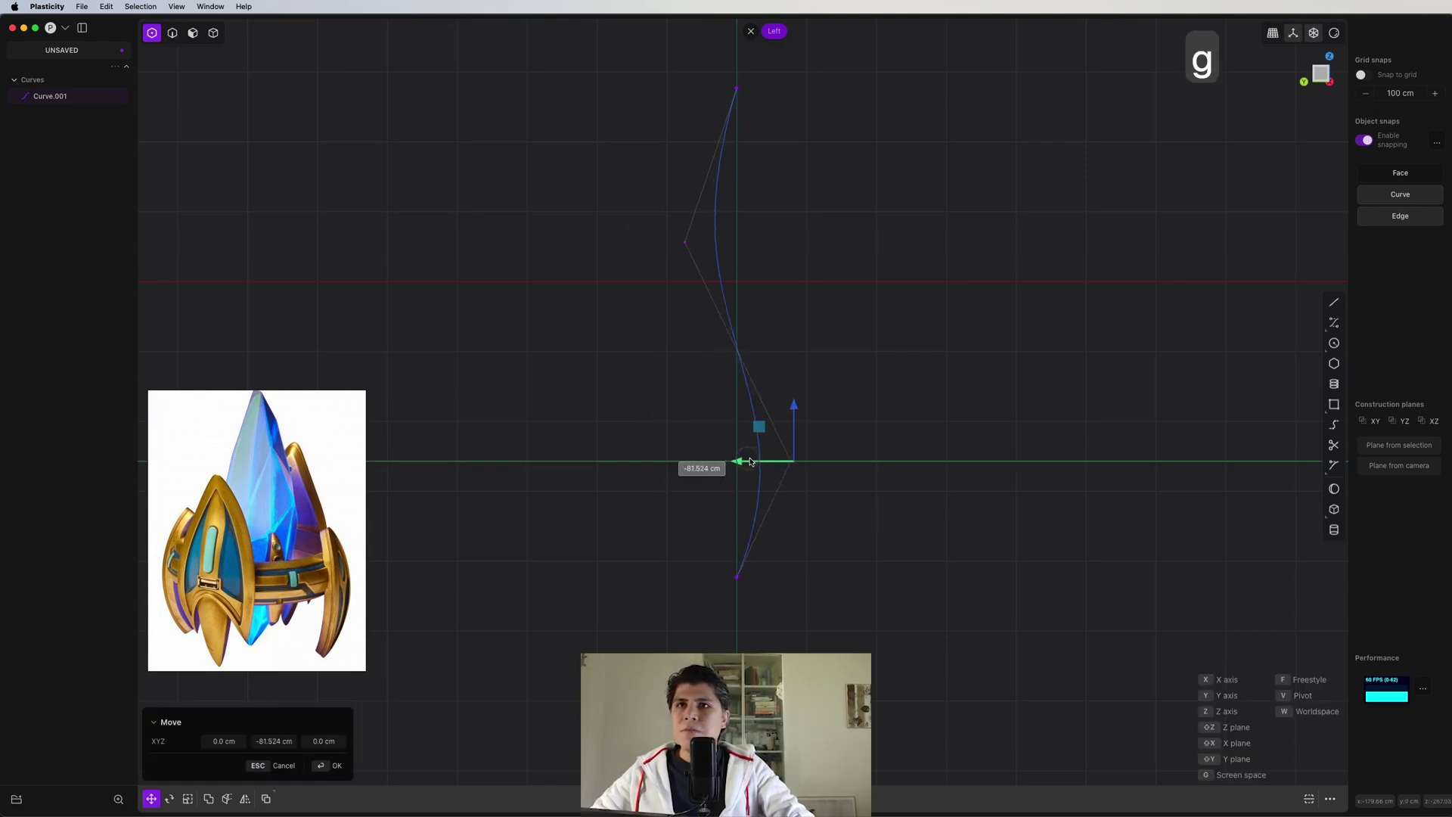
pyautogui.click(796, 456)
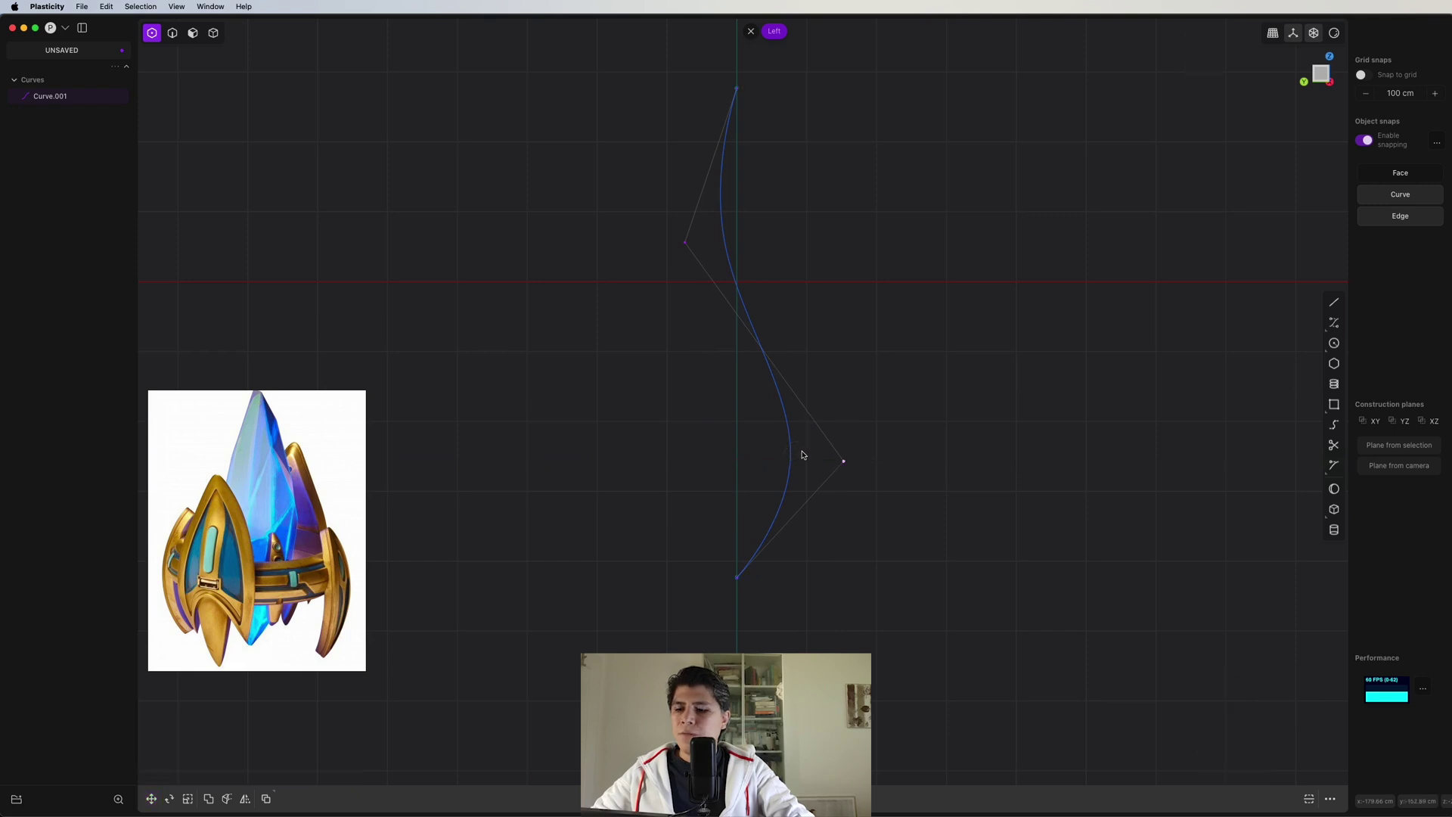
pyautogui.press('g')
pyautogui.click(820, 392)
pyautogui.press('2')
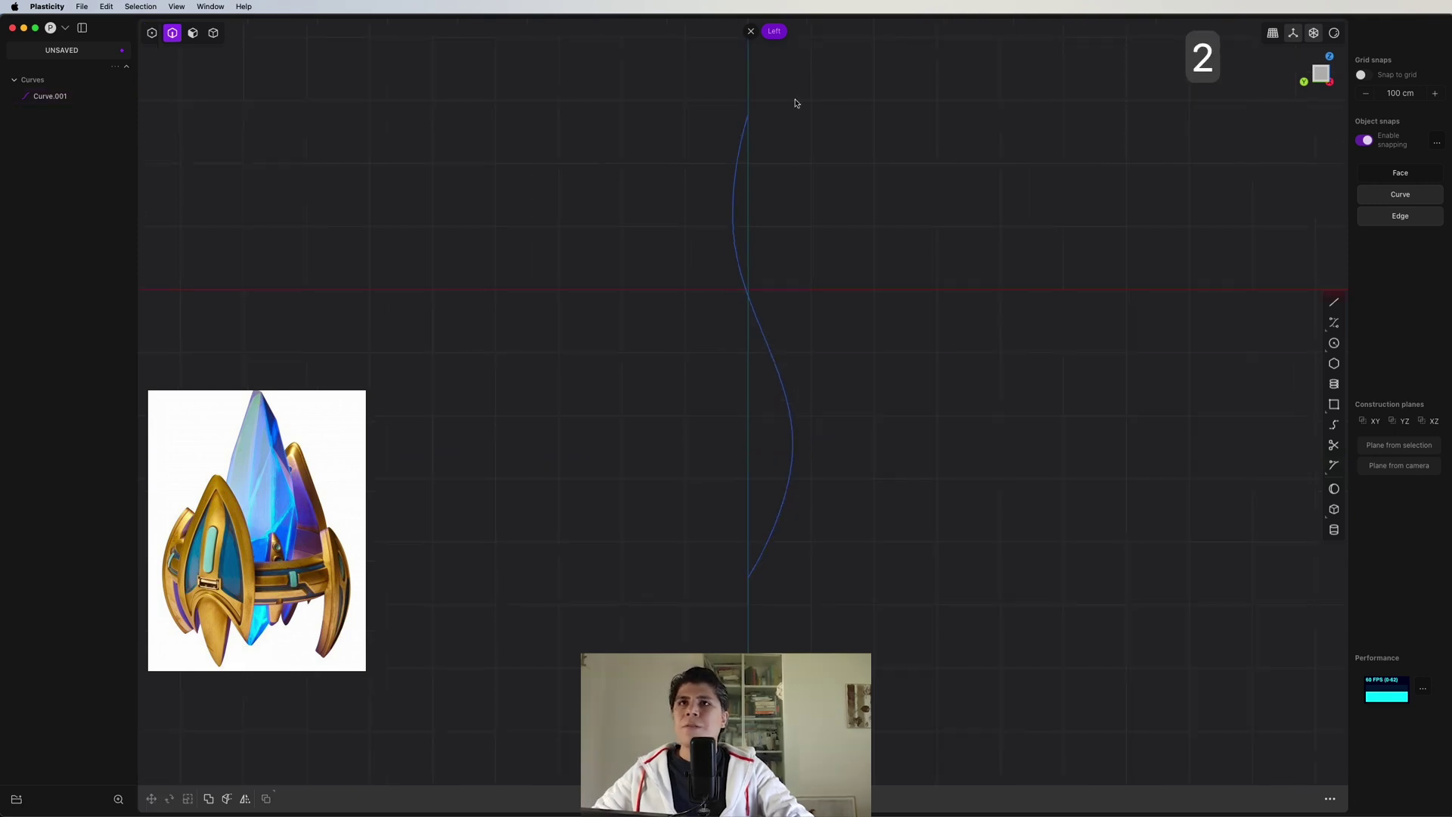
# - Draw a second control-point curve in the left side view, joining the first curve's top and bottom endpoints through two outer control points
pyautogui.click(740, 291)
pyautogui.moveTo(844, 475); pyautogui.dragTo(811, 439, button='right')
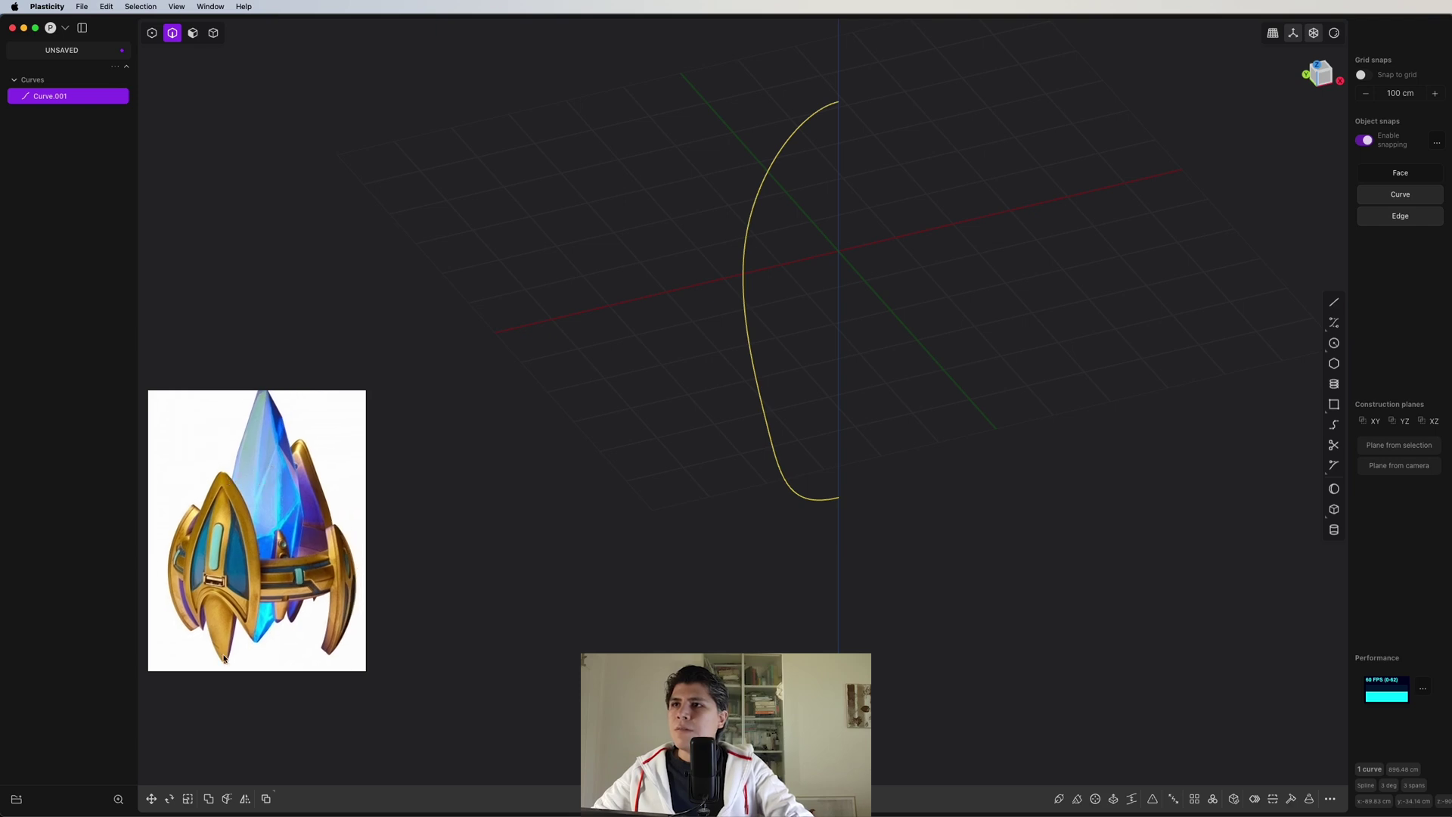
pyautogui.hotkey('ctrl', '3')
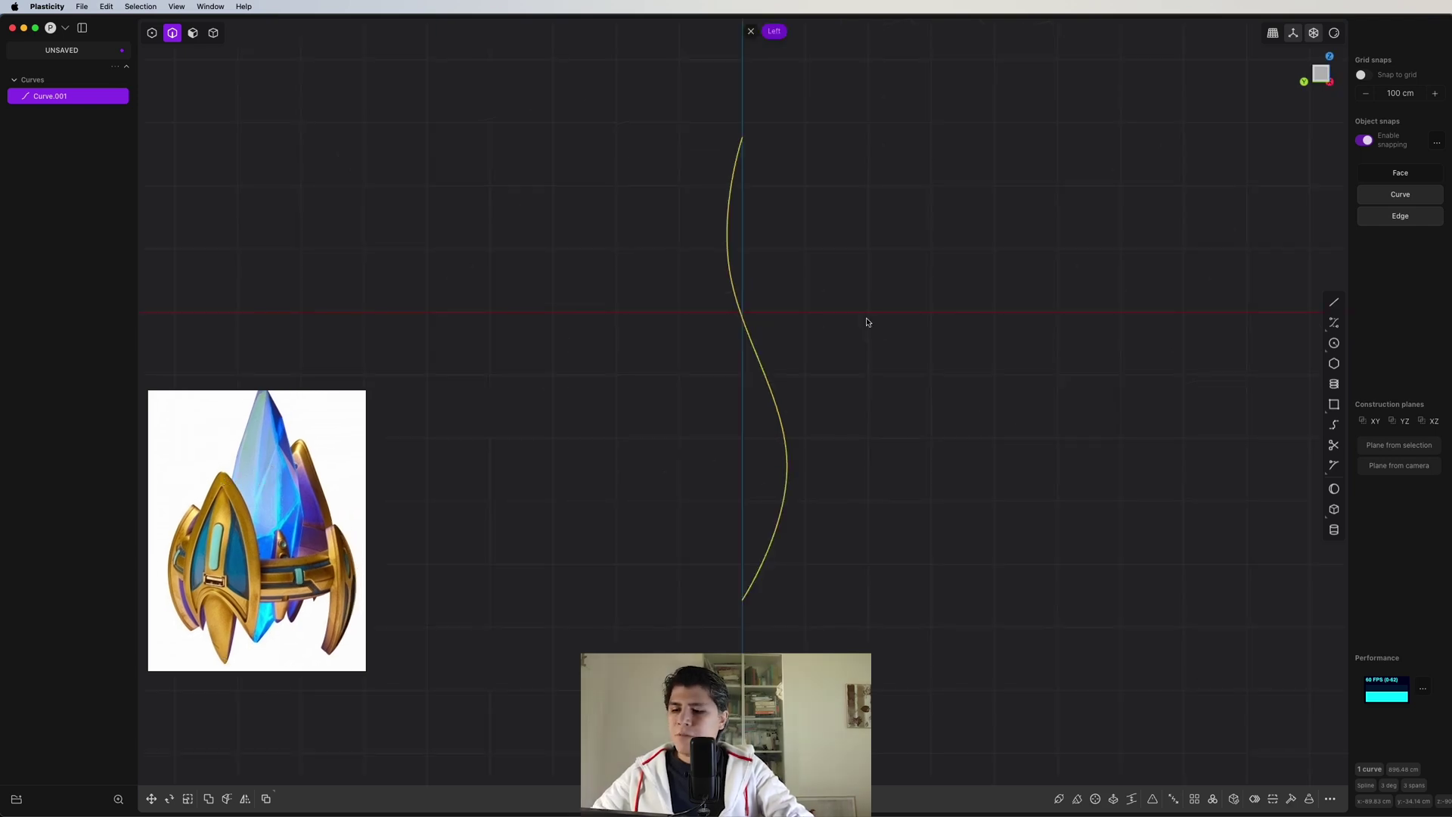
pyautogui.press('ctrl+super+c')
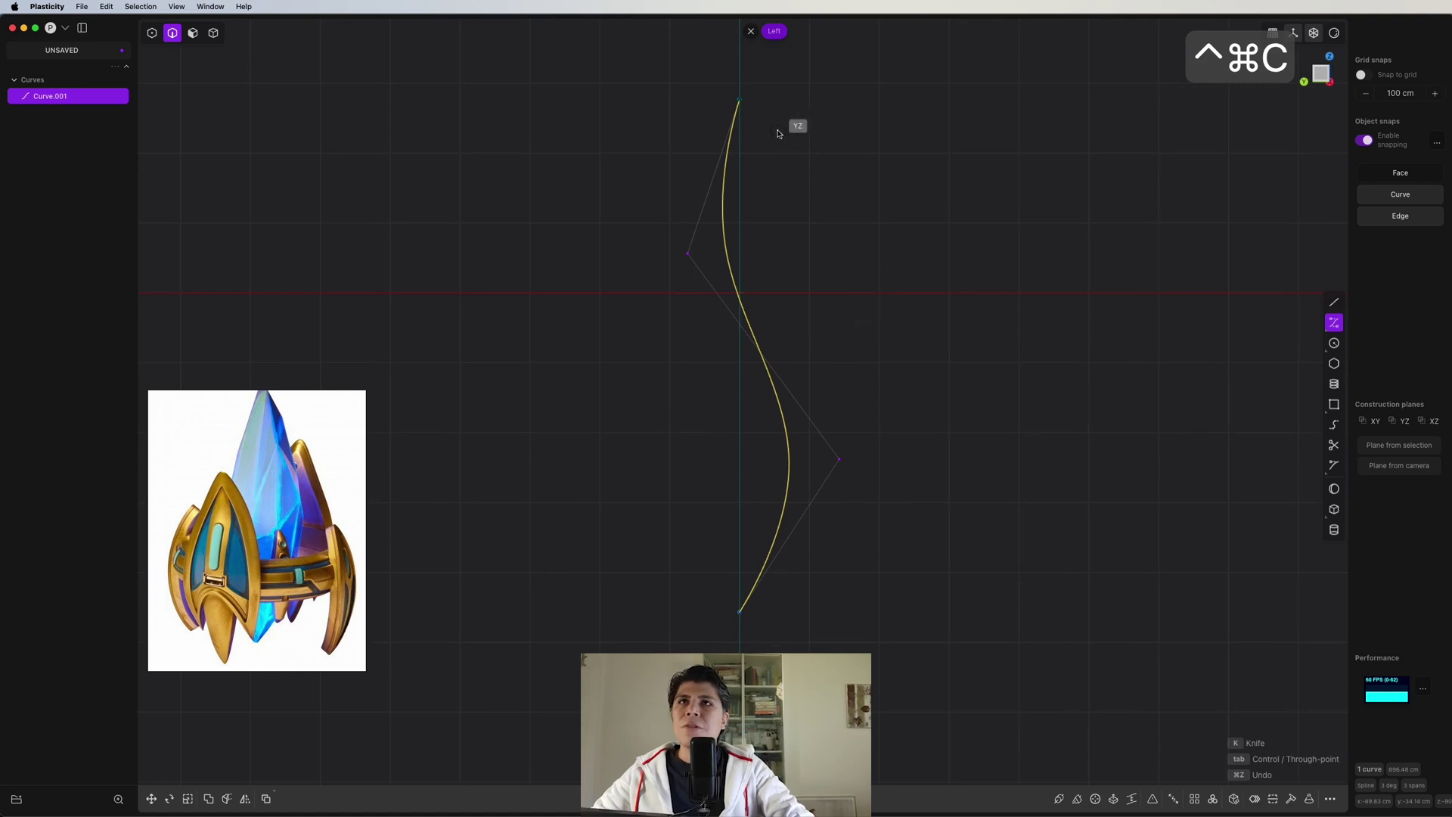
pyautogui.click(742, 99)
pyautogui.click(857, 254)
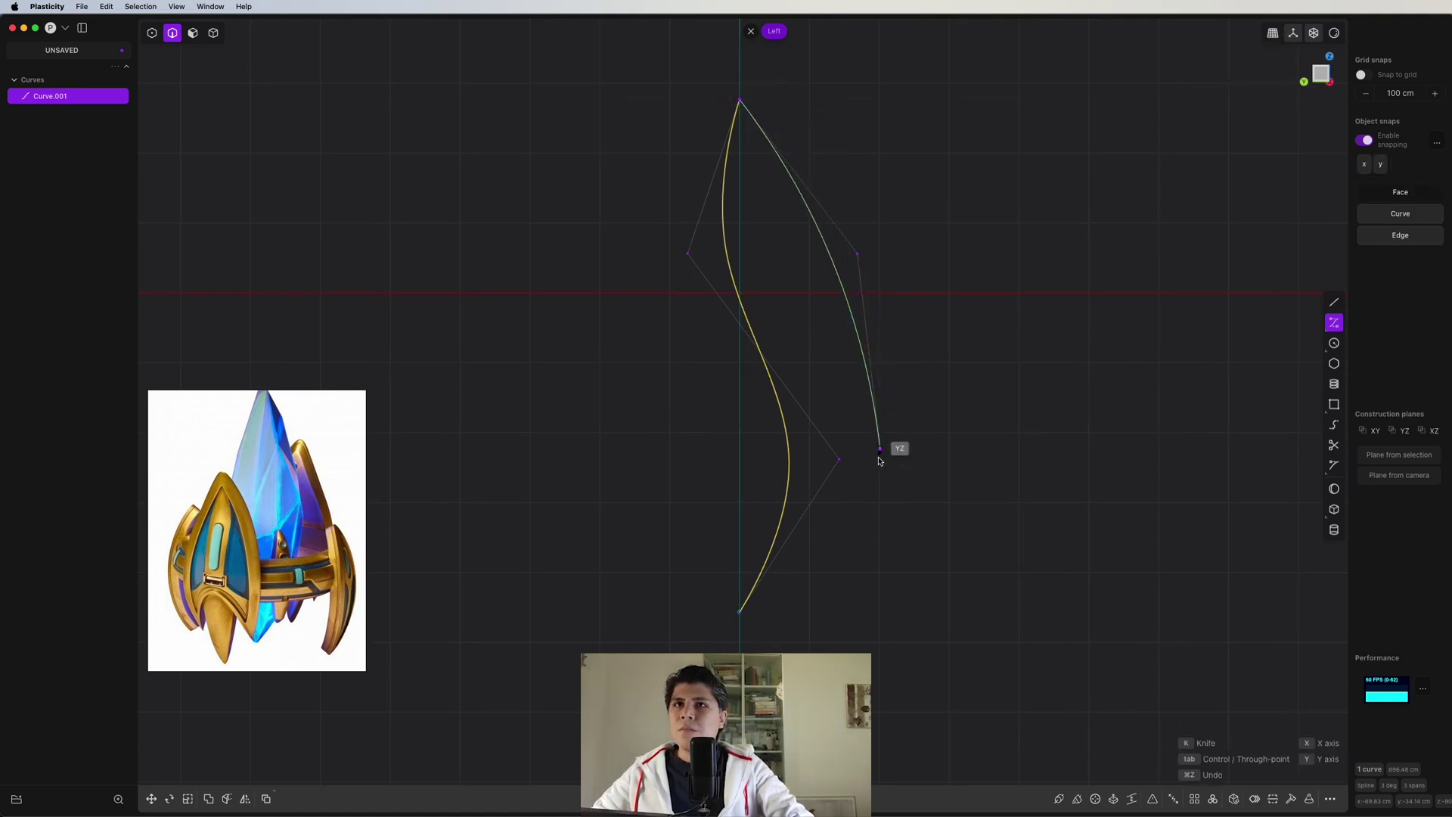
pyautogui.click(877, 461)
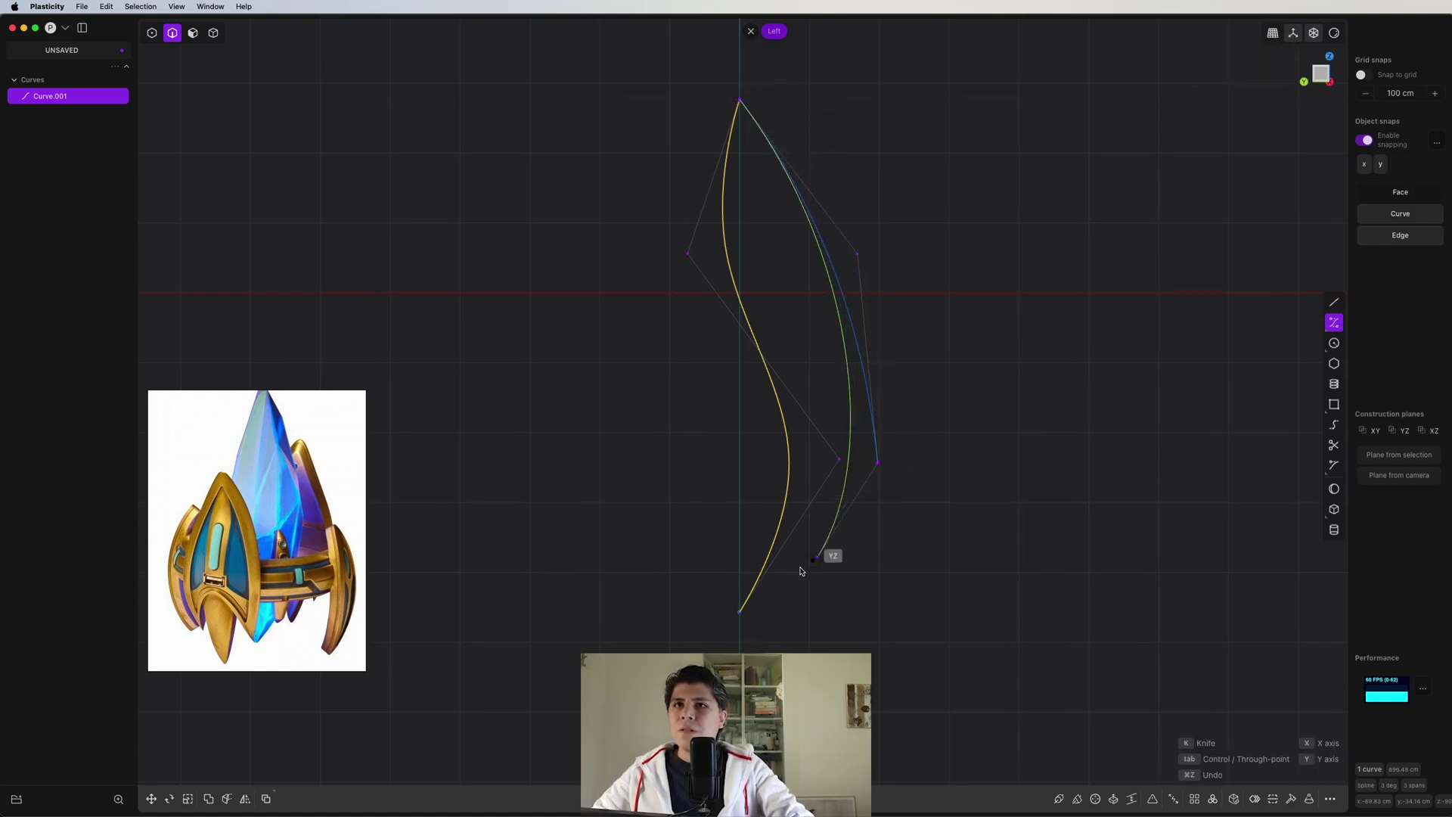
pyautogui.click(741, 614)
# - Reshape the second curve by moving its upper control point inward and down and its lower control point further down
pyautogui.press('1')
pyautogui.click(857, 253)
pyautogui.press('g')
pyautogui.press('g')
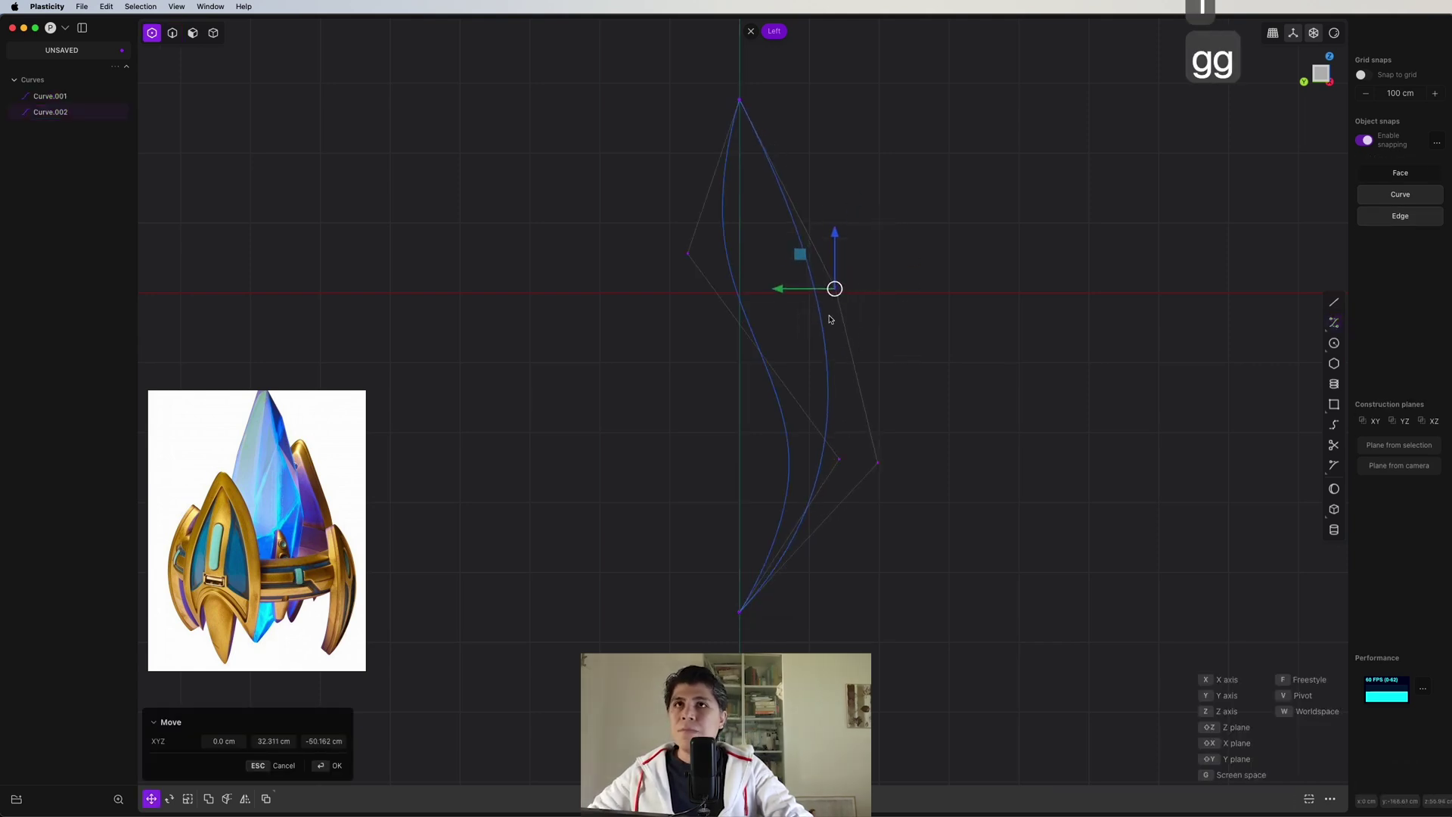
pyautogui.click(826, 326)
pyautogui.click(877, 462)
pyautogui.press('g')
pyautogui.press('g')
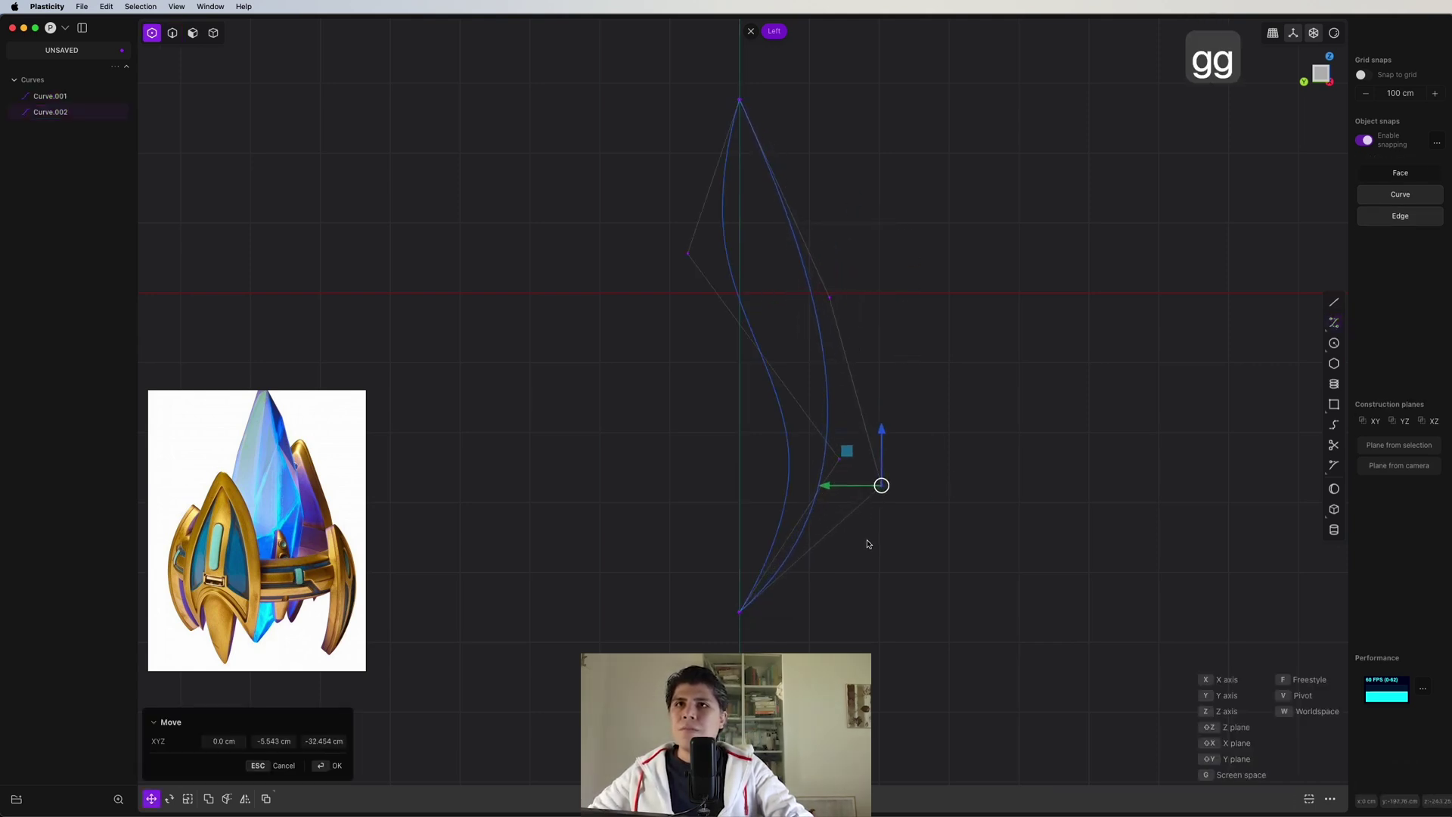
pyautogui.click(867, 544)
pyautogui.press('2')
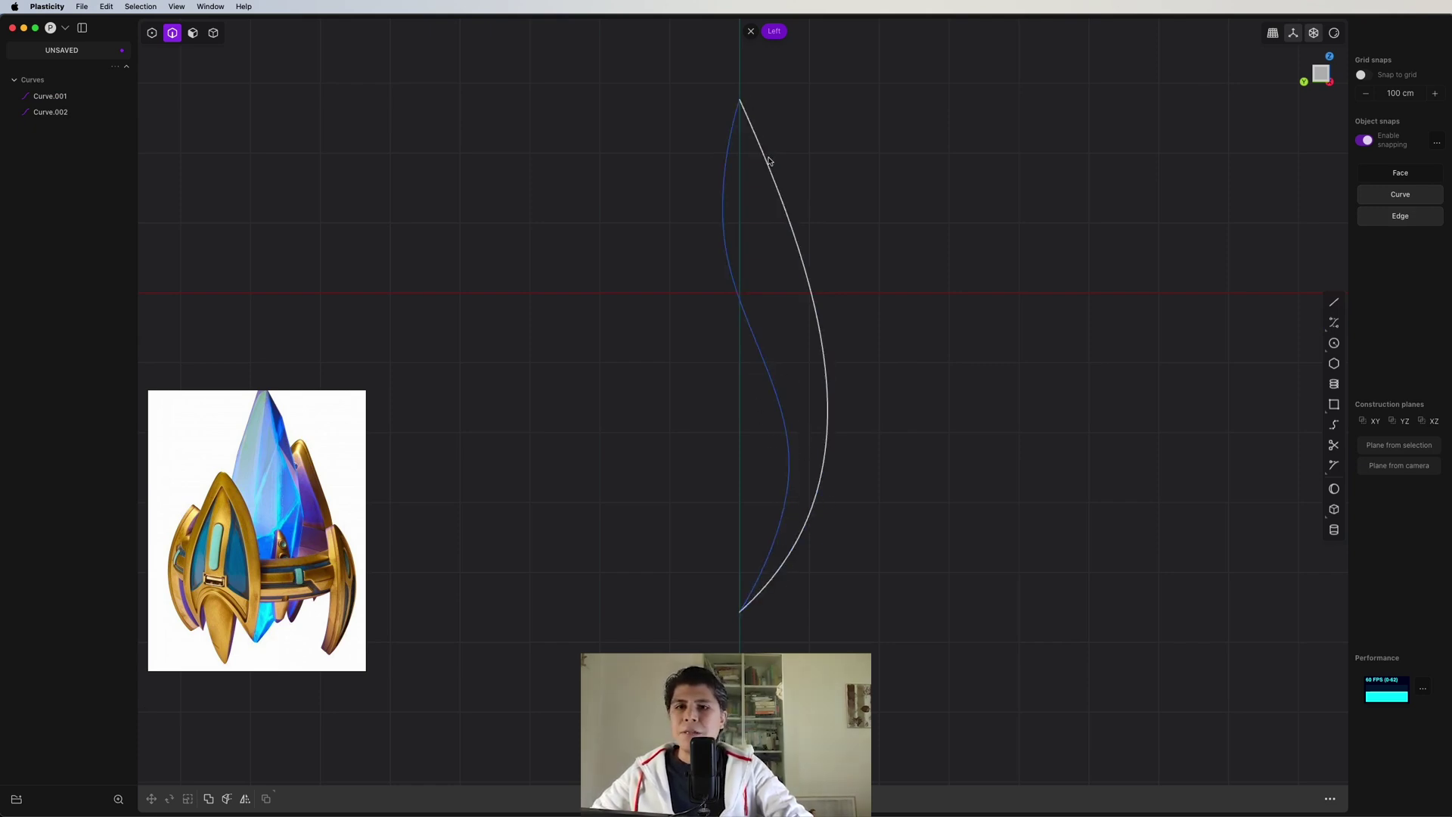
# - Extrude the second curve along X into a sheet on the side away from the first curve, and hide the source curve
pyautogui.moveTo(892, 195); pyautogui.dragTo(726, 353)
pyautogui.moveTo(726, 352); pyautogui.dragTo(807, 428, button='middle')
pyautogui.click(848, 373)
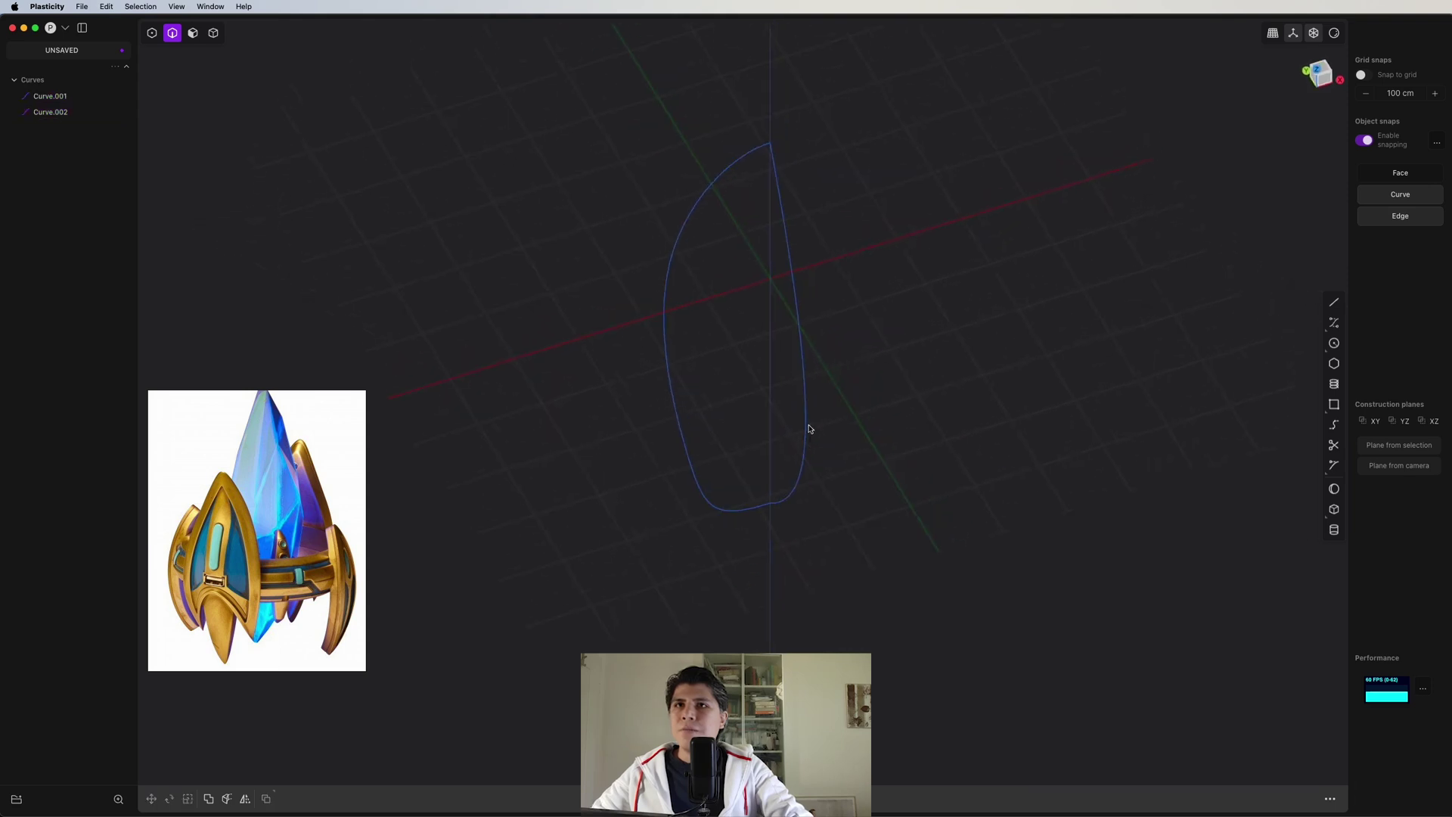
pyautogui.click(800, 387)
pyautogui.press('e')
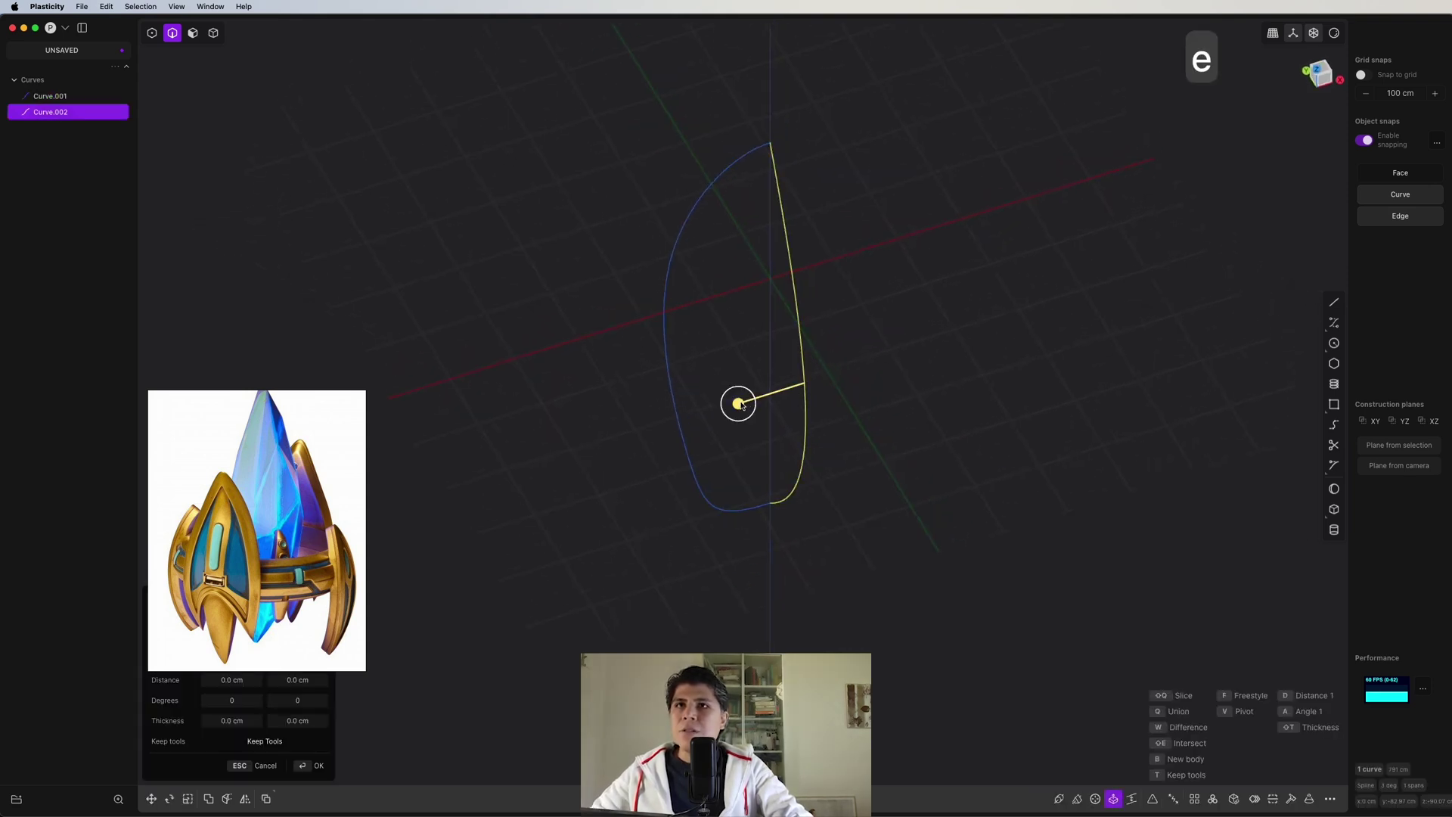
pyautogui.moveTo(742, 406); pyautogui.dragTo(806, 356)
pyautogui.press('h')
pyautogui.moveTo(885, 409); pyautogui.dragTo(944, 343, button='middle')
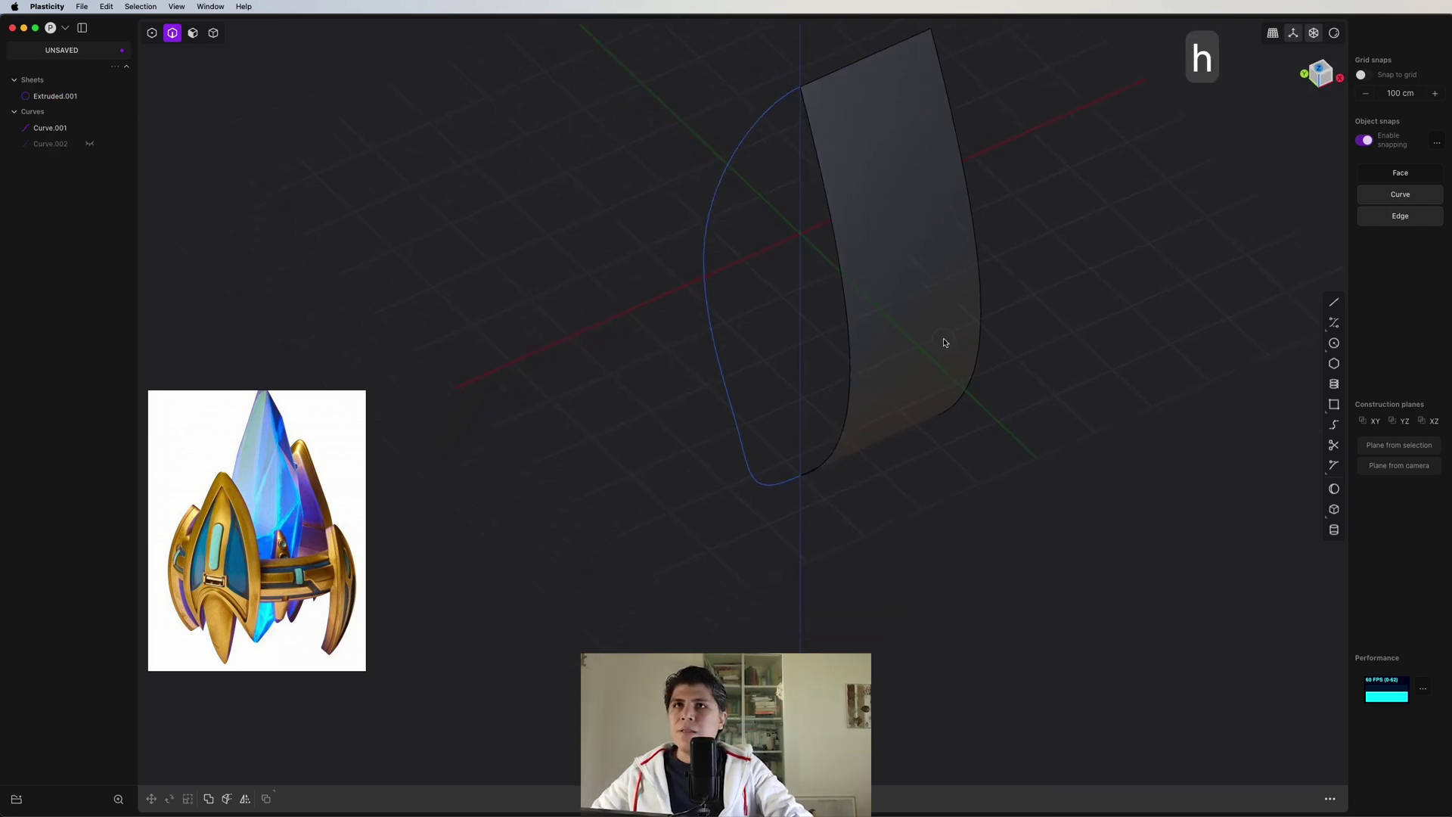
# - Loft a surface between the extruded sheet's inner edge and the first curve, and delete the extruded helper sheet
pyautogui.click(844, 277)
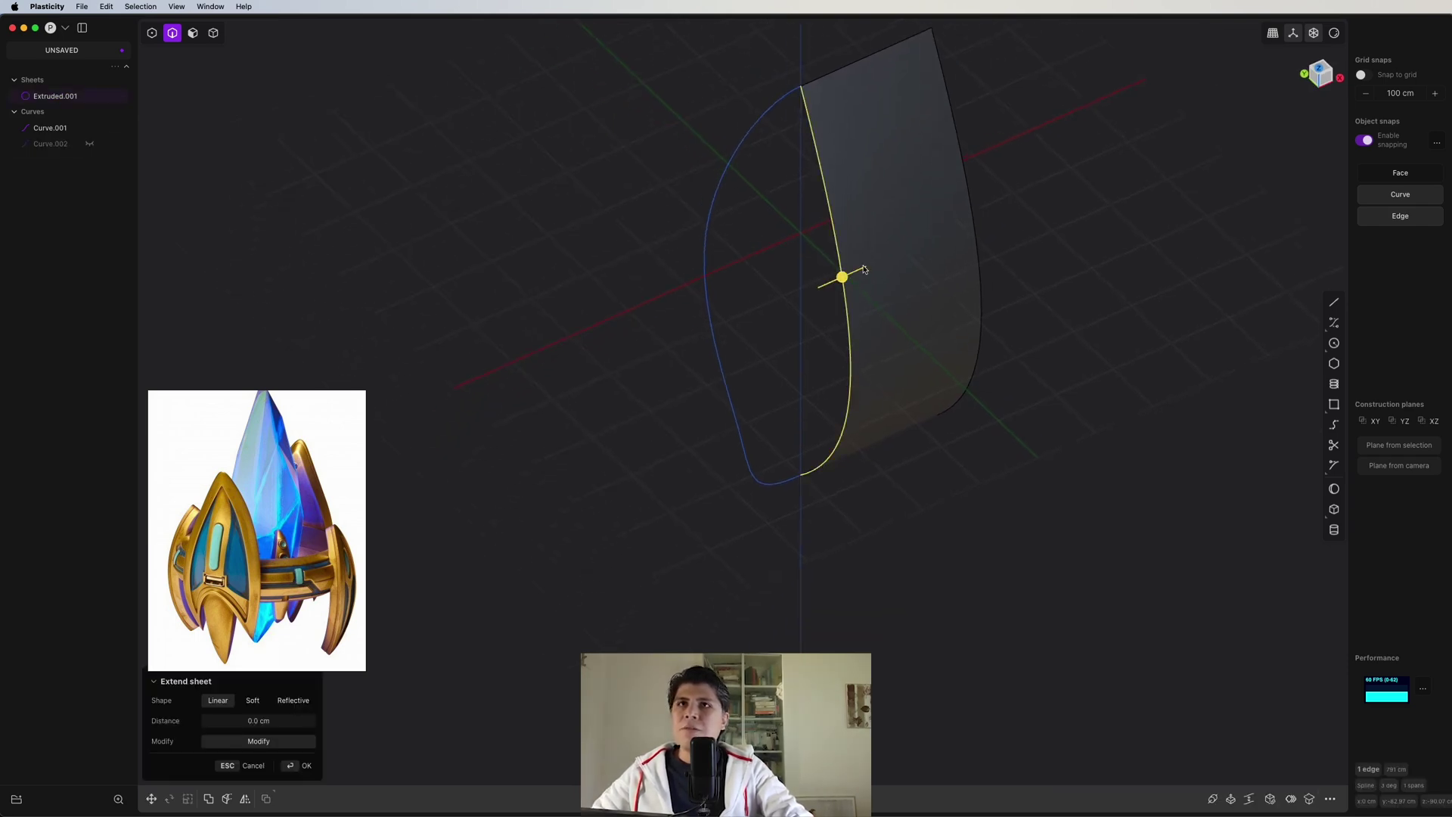
pyautogui.keyDown('shift'); pyautogui.click(711, 250); pyautogui.keyUp('shift')
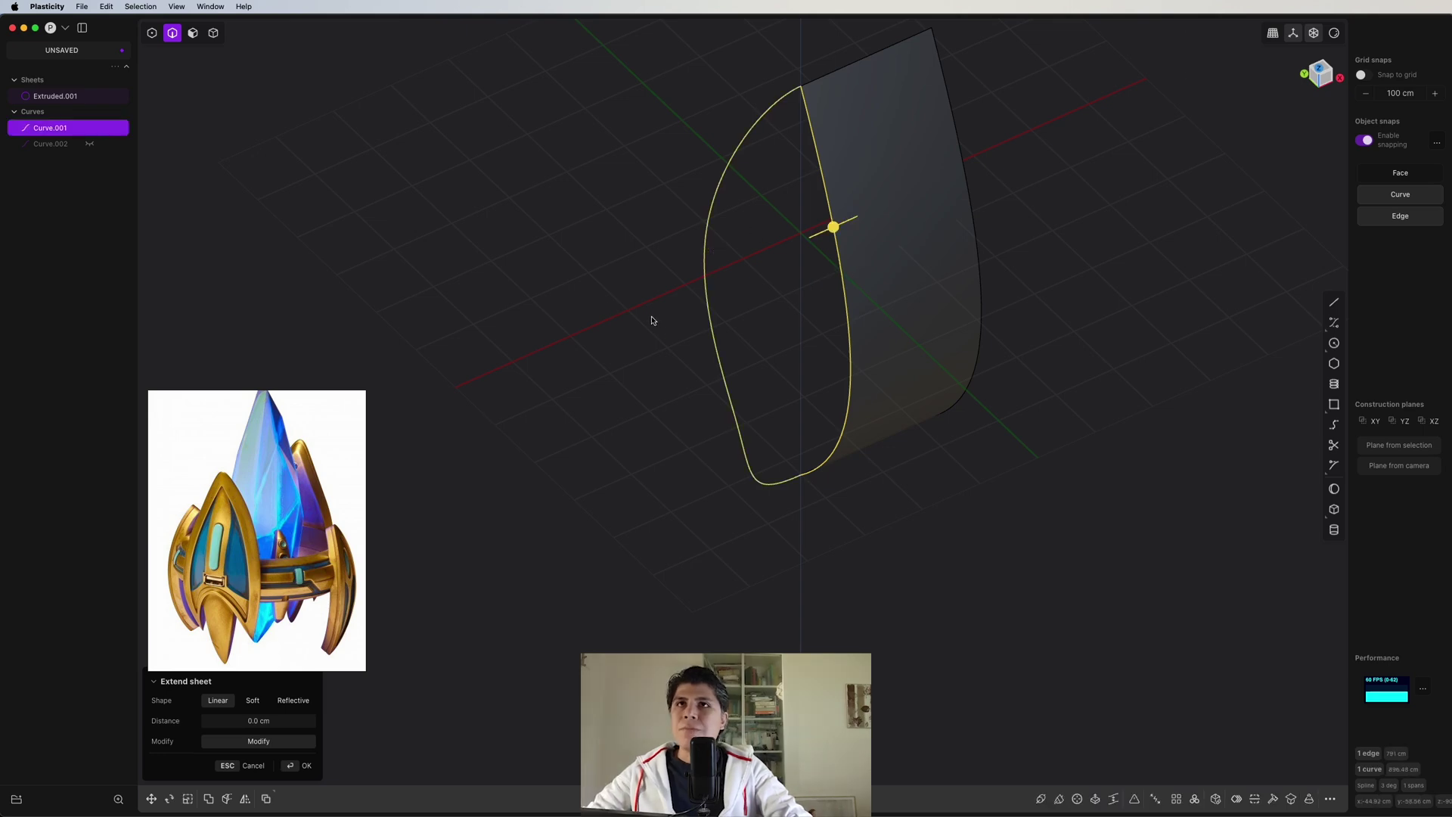
pyautogui.press('l')
pyautogui.press('Return')
pyautogui.moveTo(965, 409); pyautogui.dragTo(938, 325, button='middle')
pyautogui.press('4')
pyautogui.press('x')
# - Mirror the lofted half across the X axis and join both halves into a single sheet
pyautogui.click(765, 342)
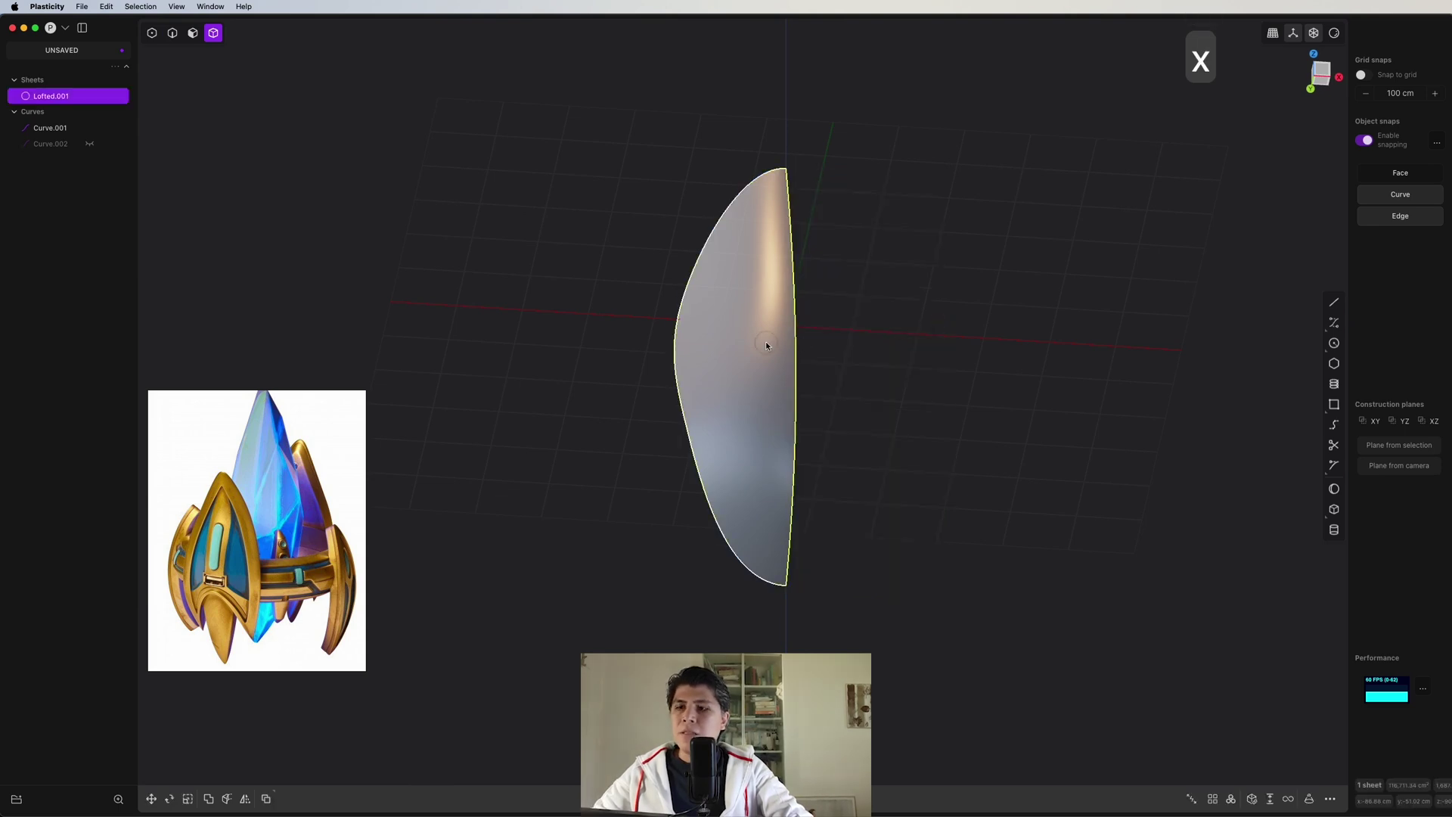
pyautogui.hotkey('alt', 'x')
pyautogui.press('x')
pyautogui.click(766, 342)
pyautogui.press('j')
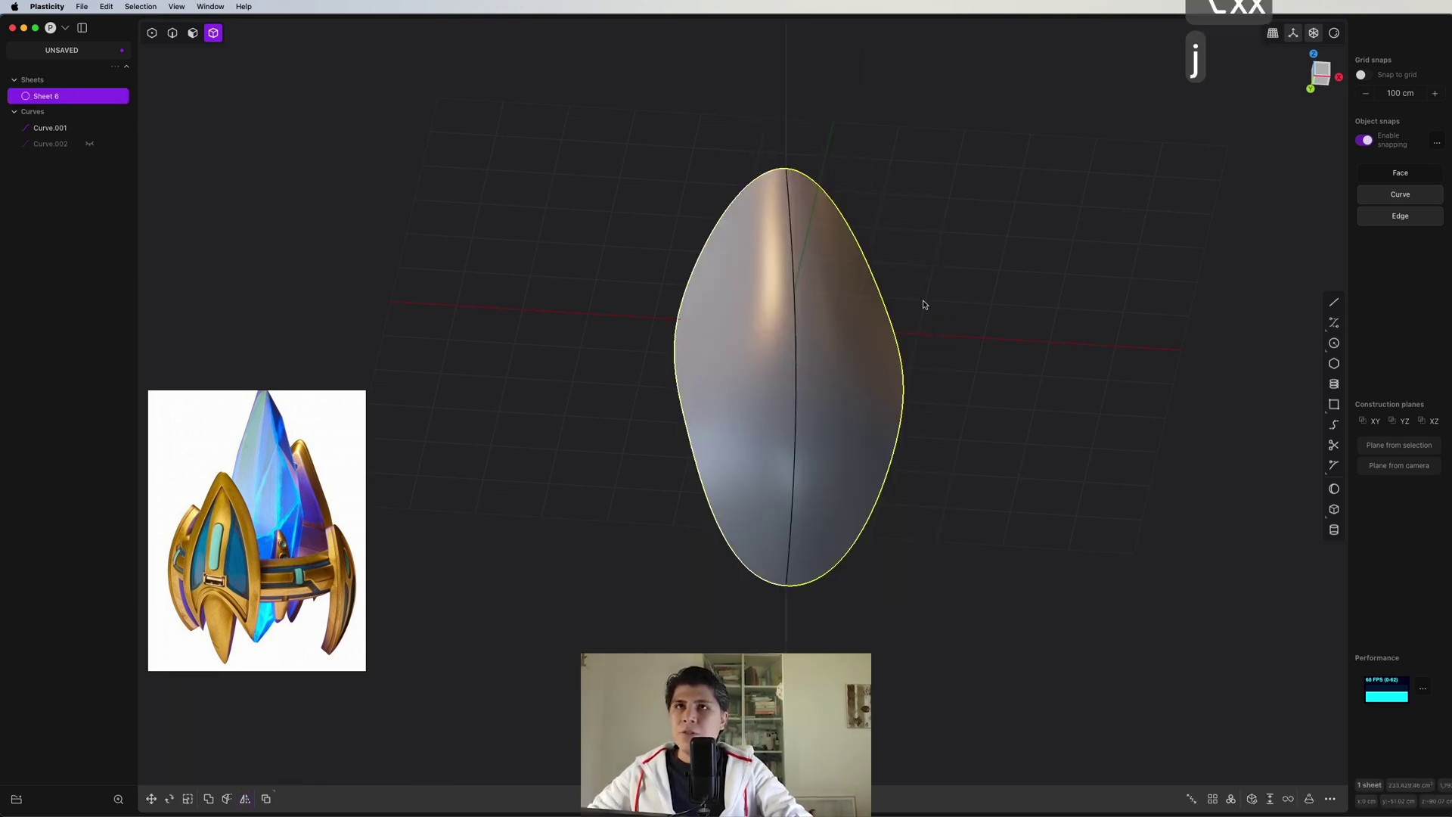
pyautogui.moveTo(924, 308); pyautogui.dragTo(946, 355, button='middle')
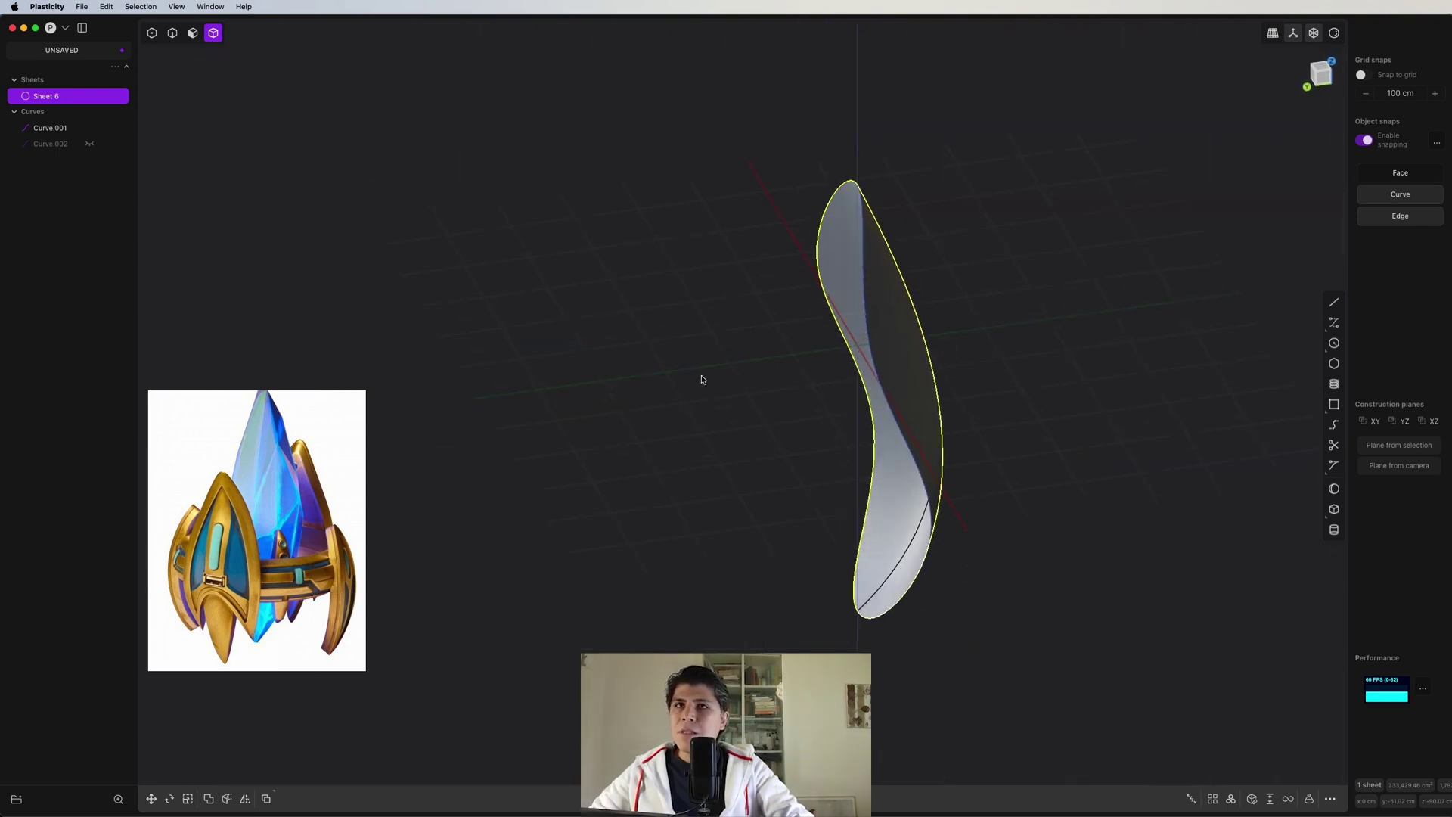
pyautogui.moveTo(702, 379); pyautogui.dragTo(865, 345, button='middle')
pyautogui.write('fthi')
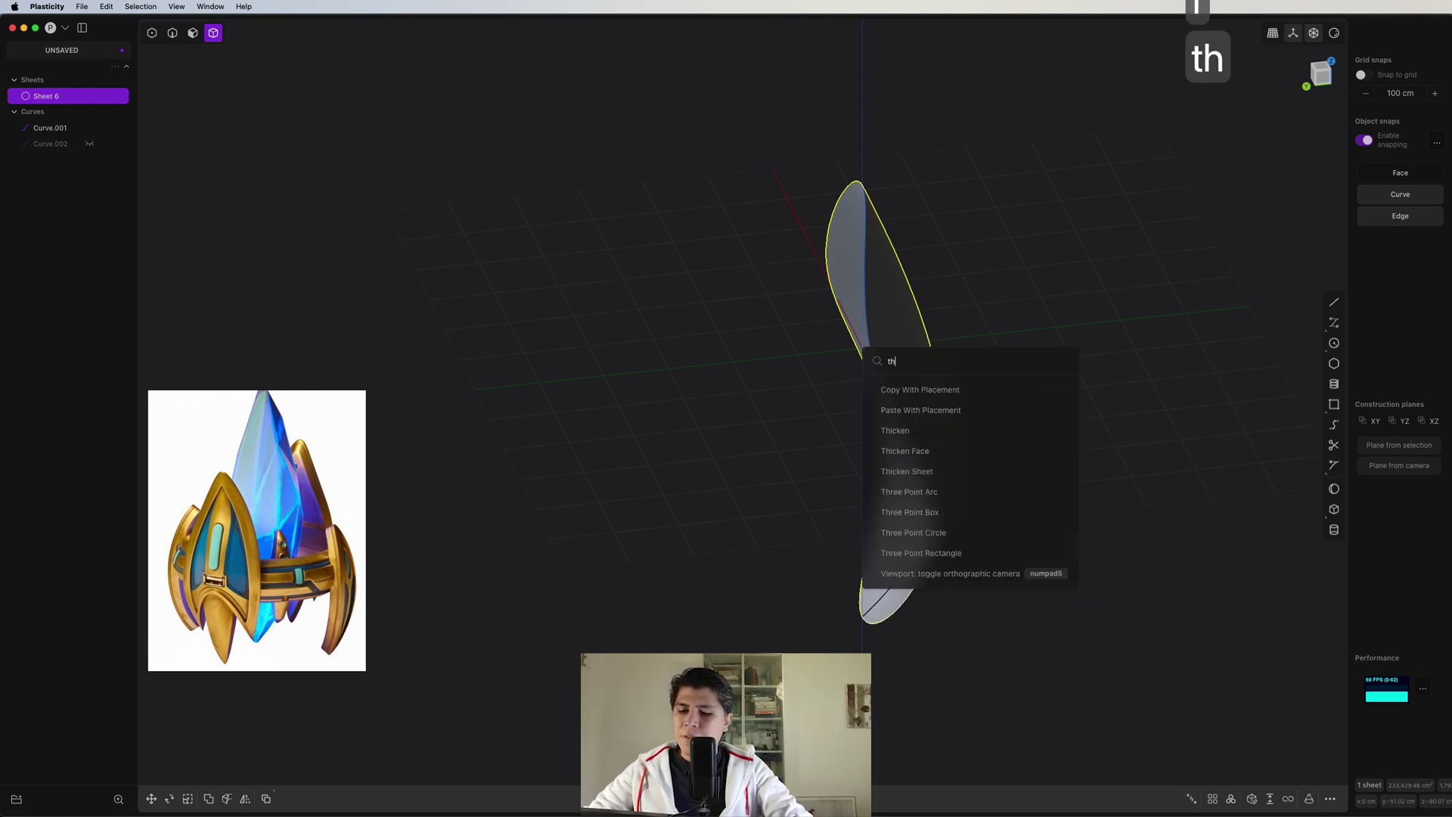
pyautogui.press('Up')
pyautogui.press('Up')
pyautogui.press('Return')
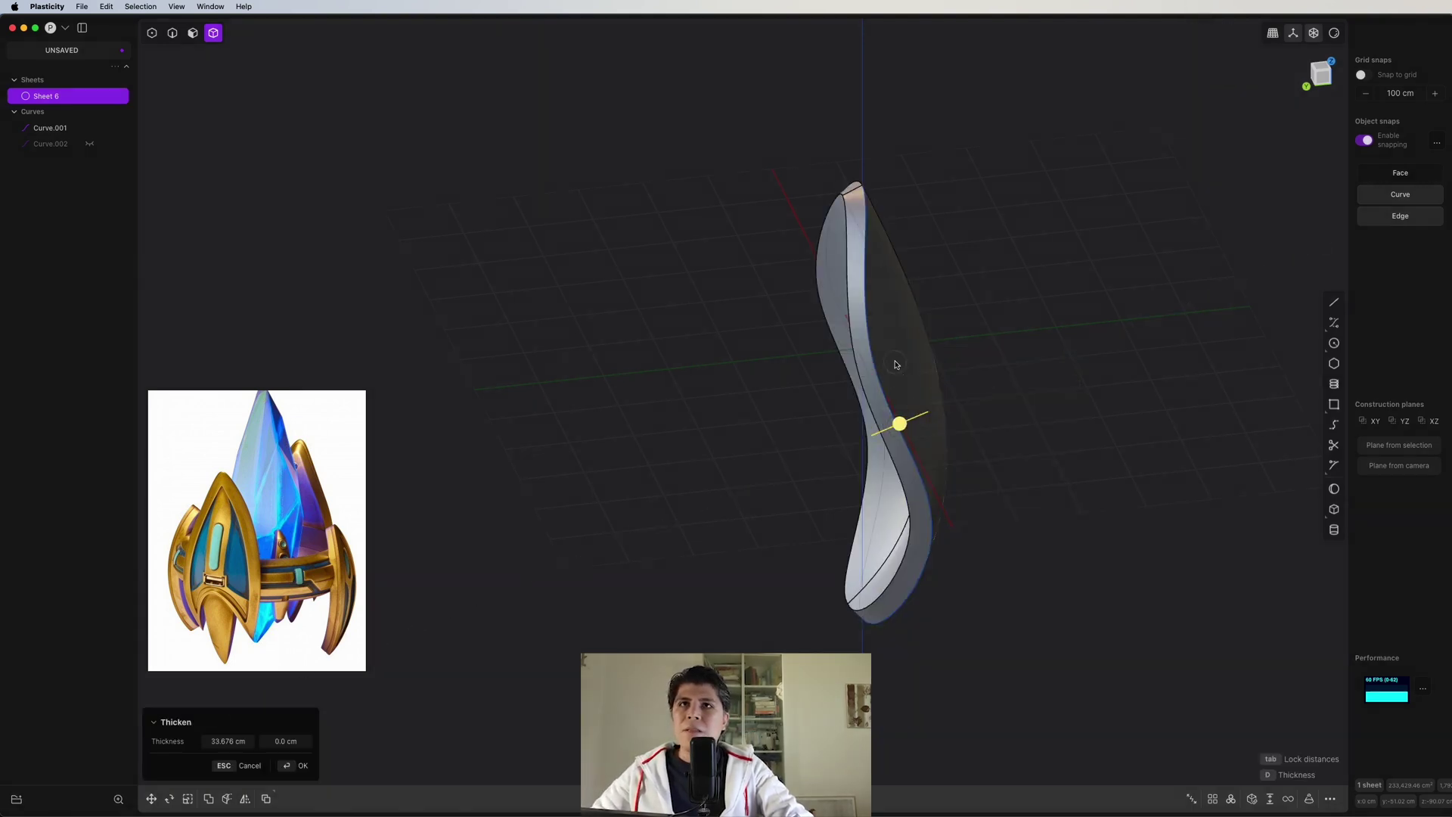
pyautogui.moveTo(896, 364); pyautogui.dragTo(860, 274, button='middle')
pyautogui.scroll(5, 873, 332)
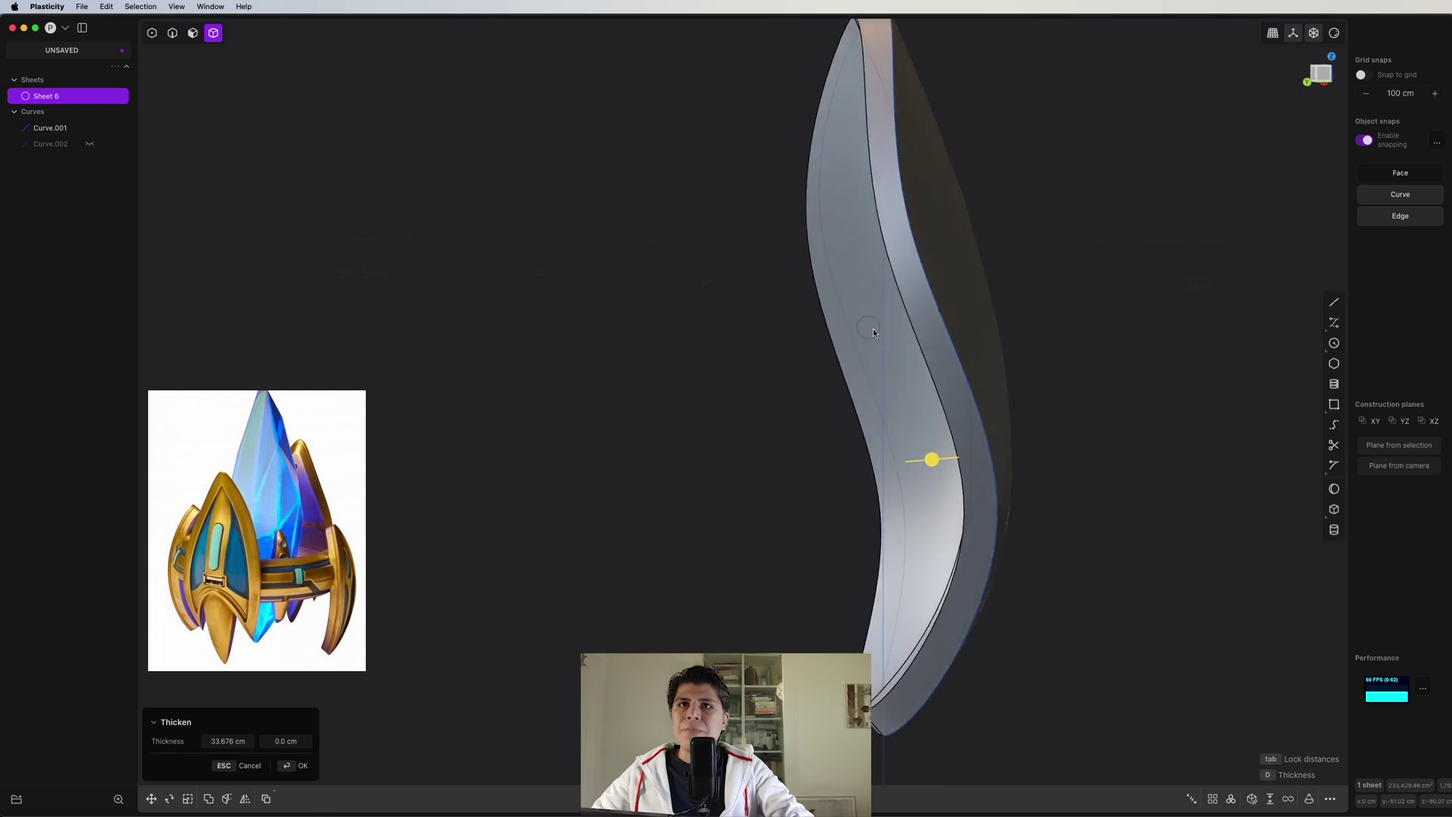
pyautogui.moveTo(873, 332); pyautogui.dragTo(916, 378, button='middle')
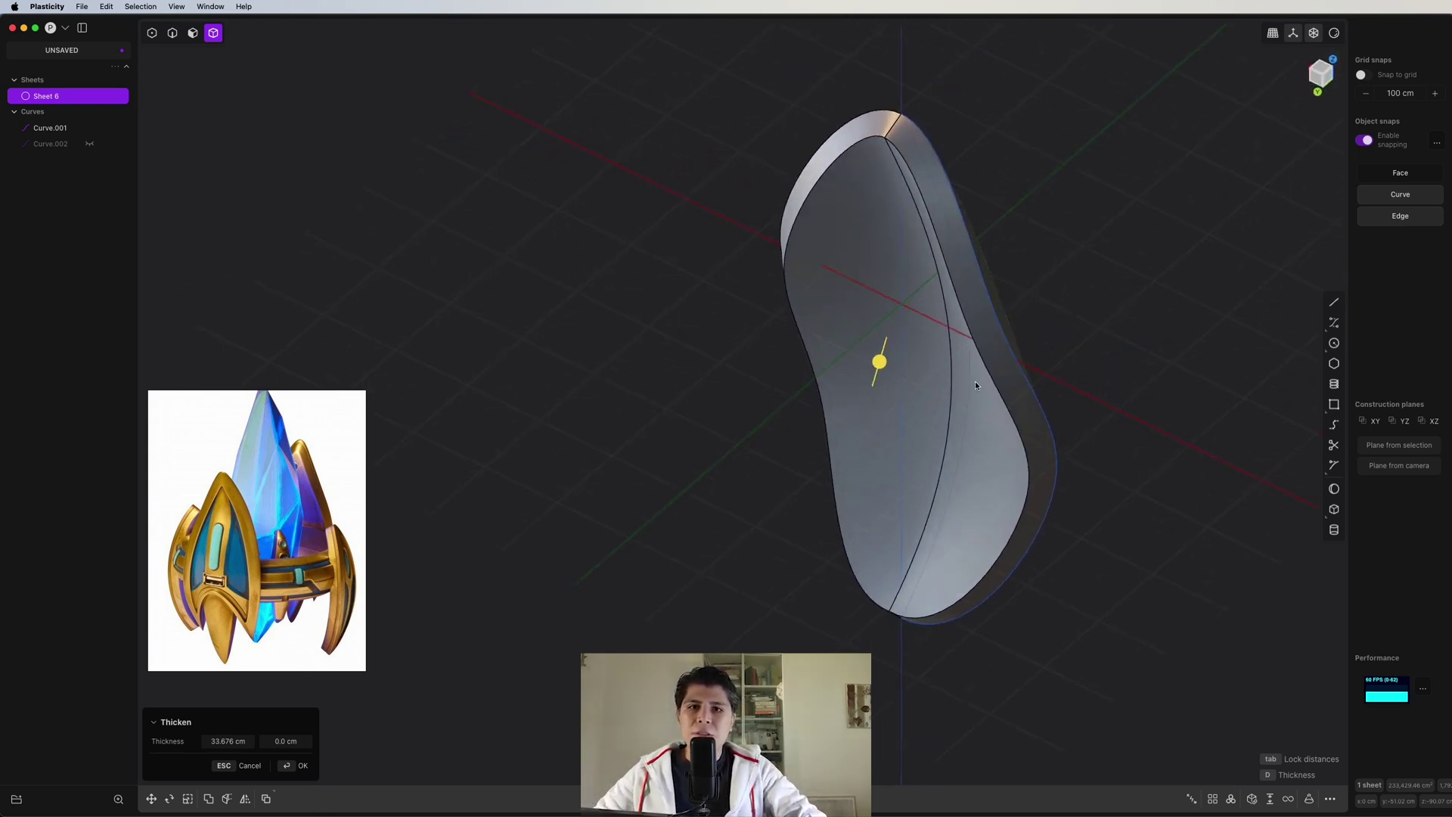
pyautogui.press('super+z')
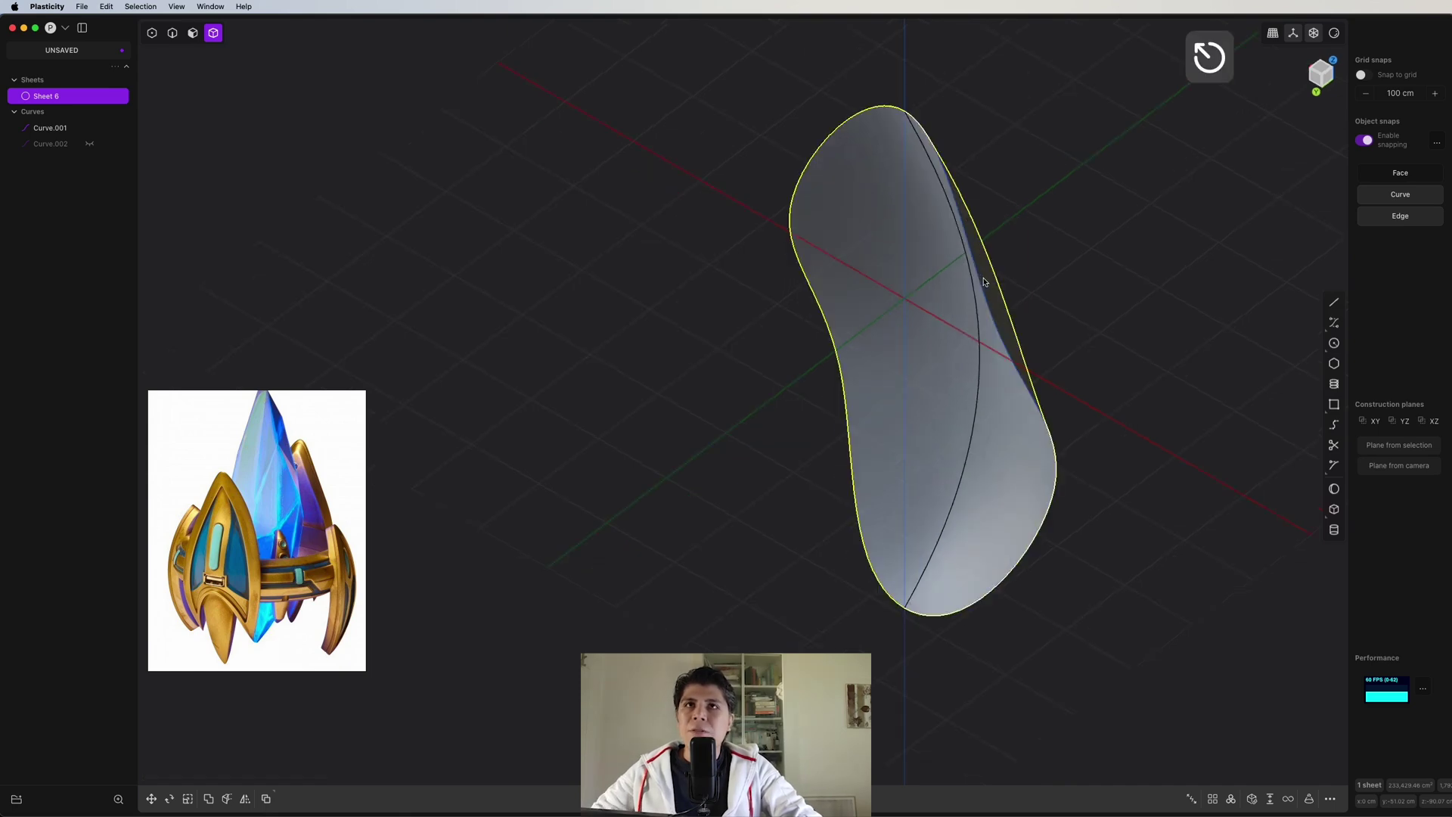
# - Duplicate the joined sheet and move the copy a short distance along Y from the original
pyautogui.moveTo(985, 282)
pyautogui.mouseDown(button='middle')
pyautogui.moveTo(1034, 255)
pyautogui.moveTo(996, 265)
pyautogui.mouseUp(button='middle')
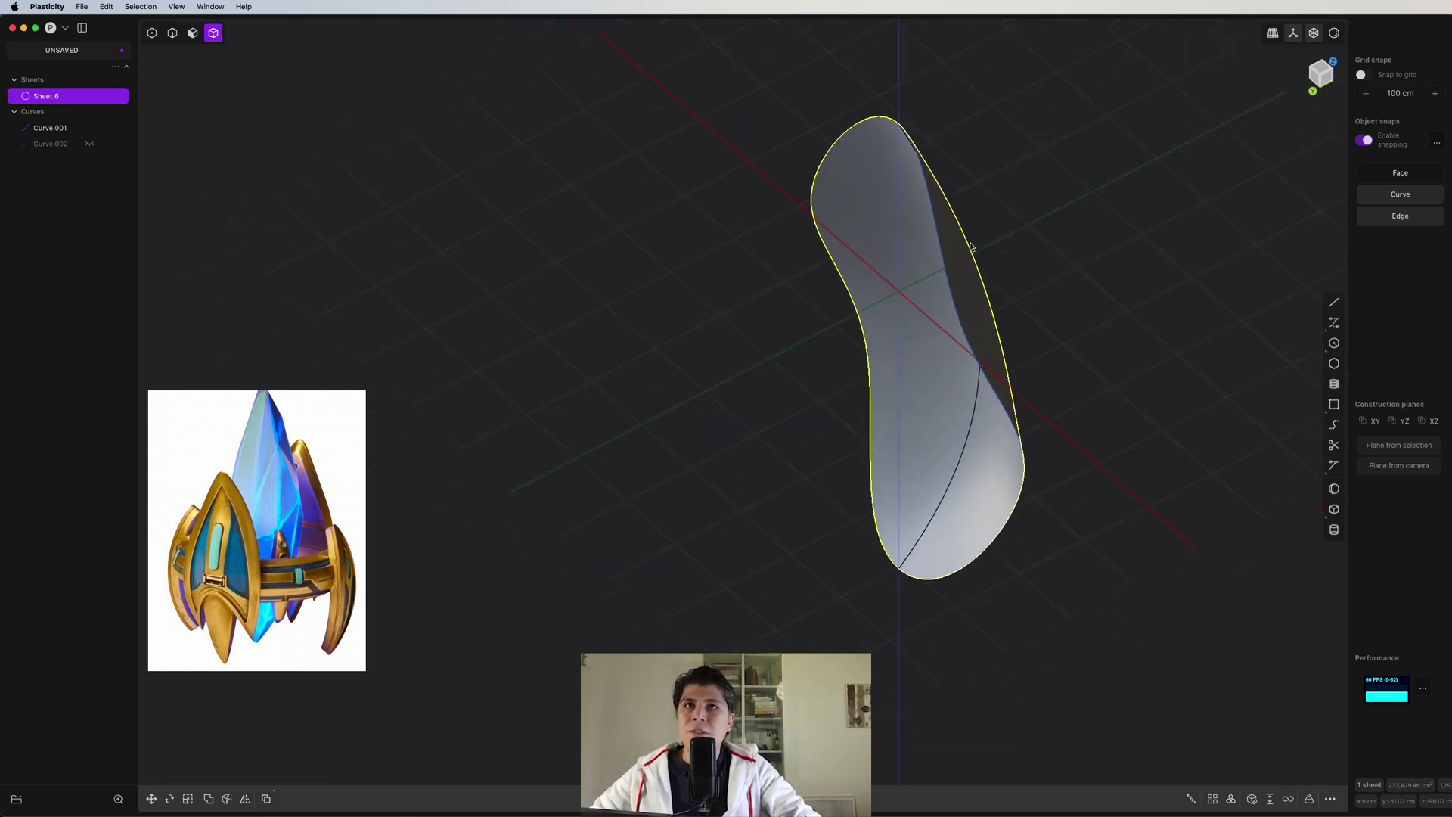
pyautogui.hotkey('shift', 'd')
pyautogui.moveTo(891, 347); pyautogui.dragTo(866, 349)
pyautogui.moveTo(864, 349); pyautogui.dragTo(820, 309, button='middle')
# - Loft a rounded rim surface between the outer boundary edges of the two sheets
pyautogui.moveTo(787, 374); pyautogui.dragTo(792, 374)
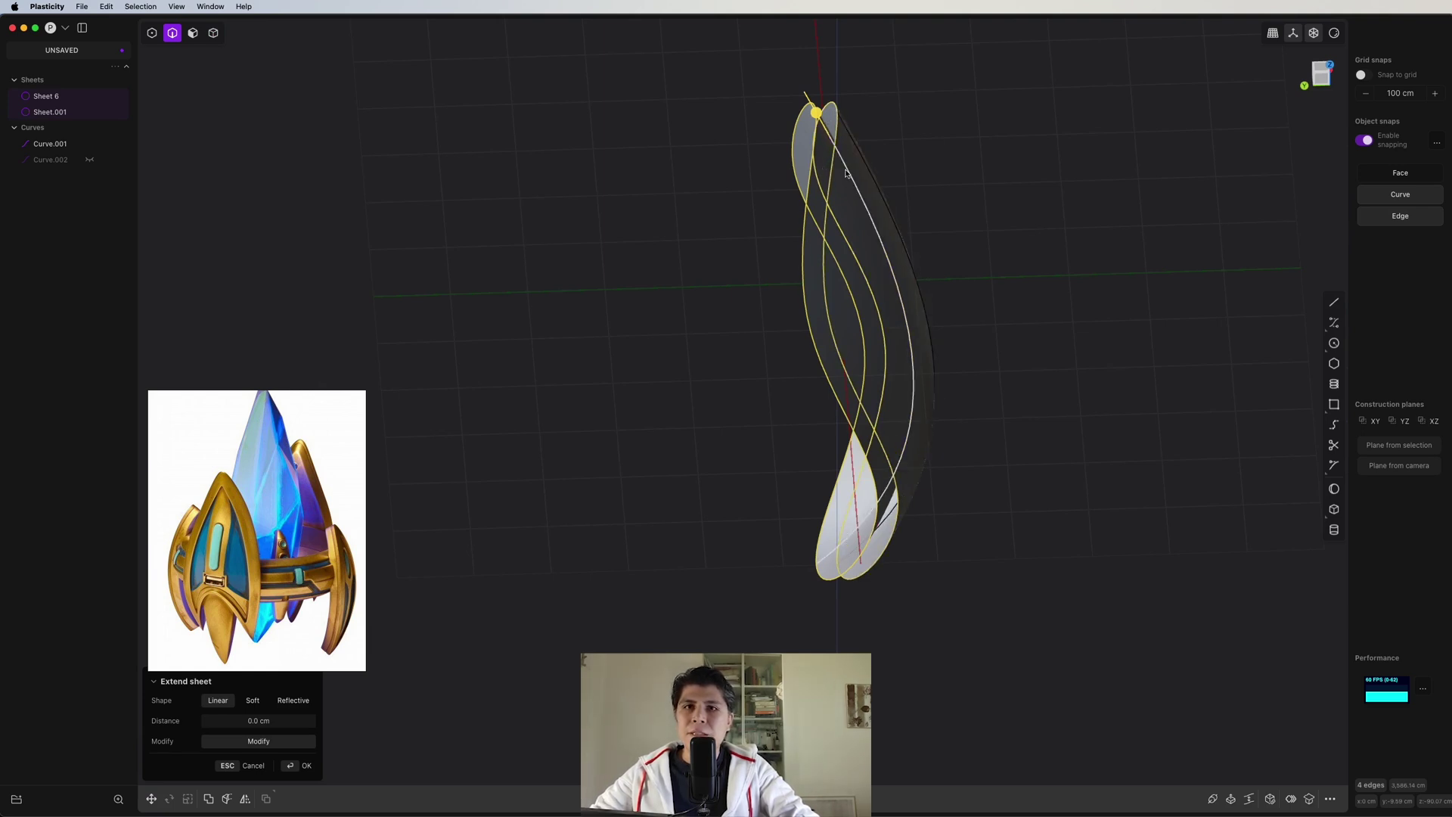
pyautogui.hotkey('shift', 'l')
pyautogui.moveTo(906, 179); pyautogui.dragTo(1102, 285, button='middle')
pyautogui.press('Tab')
pyautogui.press('Tab')
pyautogui.press('Tab')
pyautogui.press('Return')
# - Join the two sheets and the lofted rim into one solid, and hide the remaining visible construction curve
pyautogui.press('4')
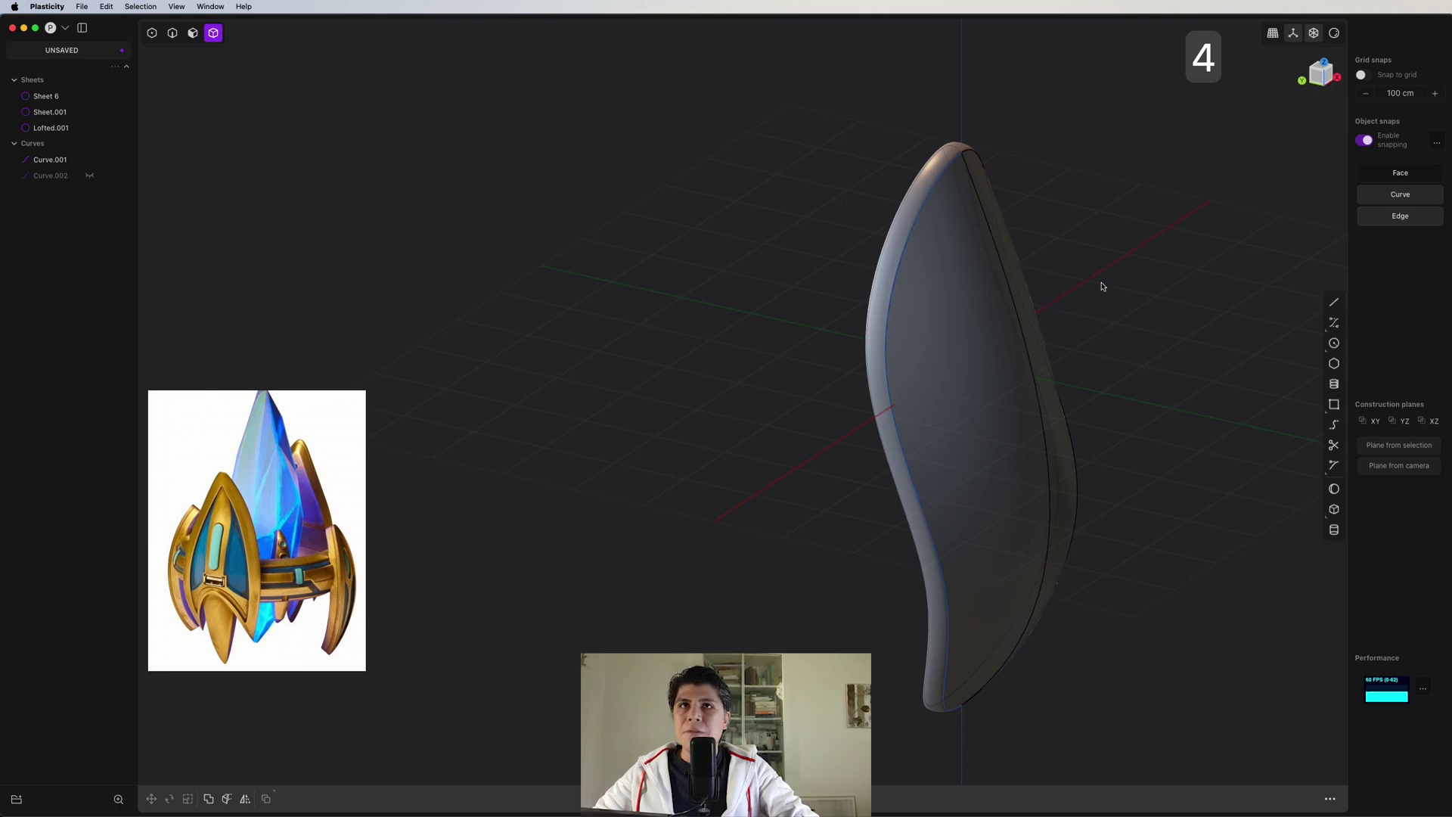
pyautogui.moveTo(1102, 286); pyautogui.dragTo(730, 392)
pyautogui.press('j')
pyautogui.moveTo(938, 363); pyautogui.dragTo(846, 250, button='middle')
pyautogui.press('Escape')
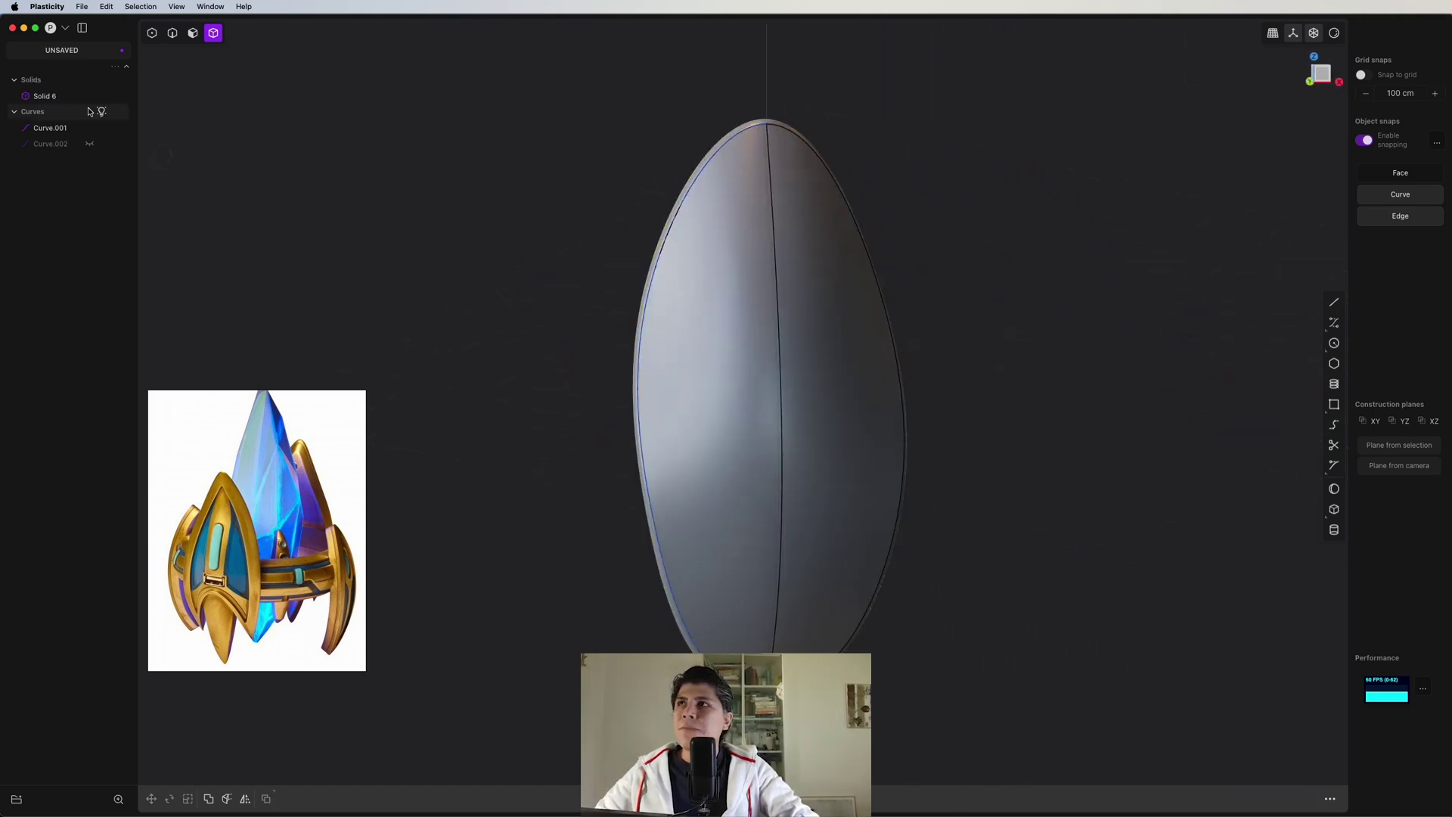
pyautogui.click(50, 128)
pyautogui.press('h')
# - Offset the outer boundary edges of the plate's front face inward to create a border line on the surface
pyautogui.moveTo(946, 286); pyautogui.dragTo(832, 351, button='middle')
pyautogui.press('KP_1')
pyautogui.press('2')
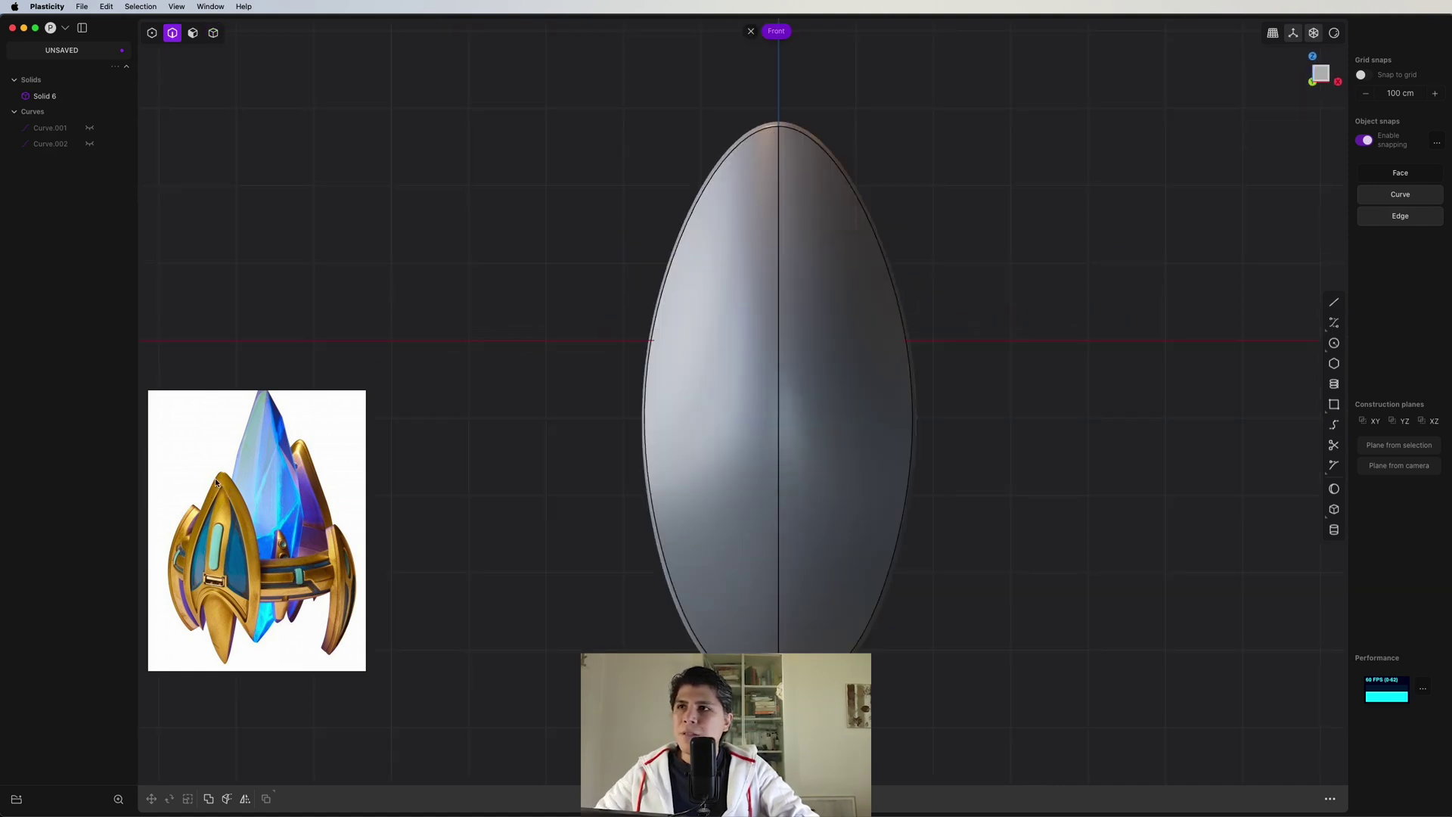
pyautogui.press('2')
pyautogui.click(815, 152)
pyautogui.press('f')
pyautogui.moveTo(815, 152); pyautogui.dragTo(721, 292, button='middle')
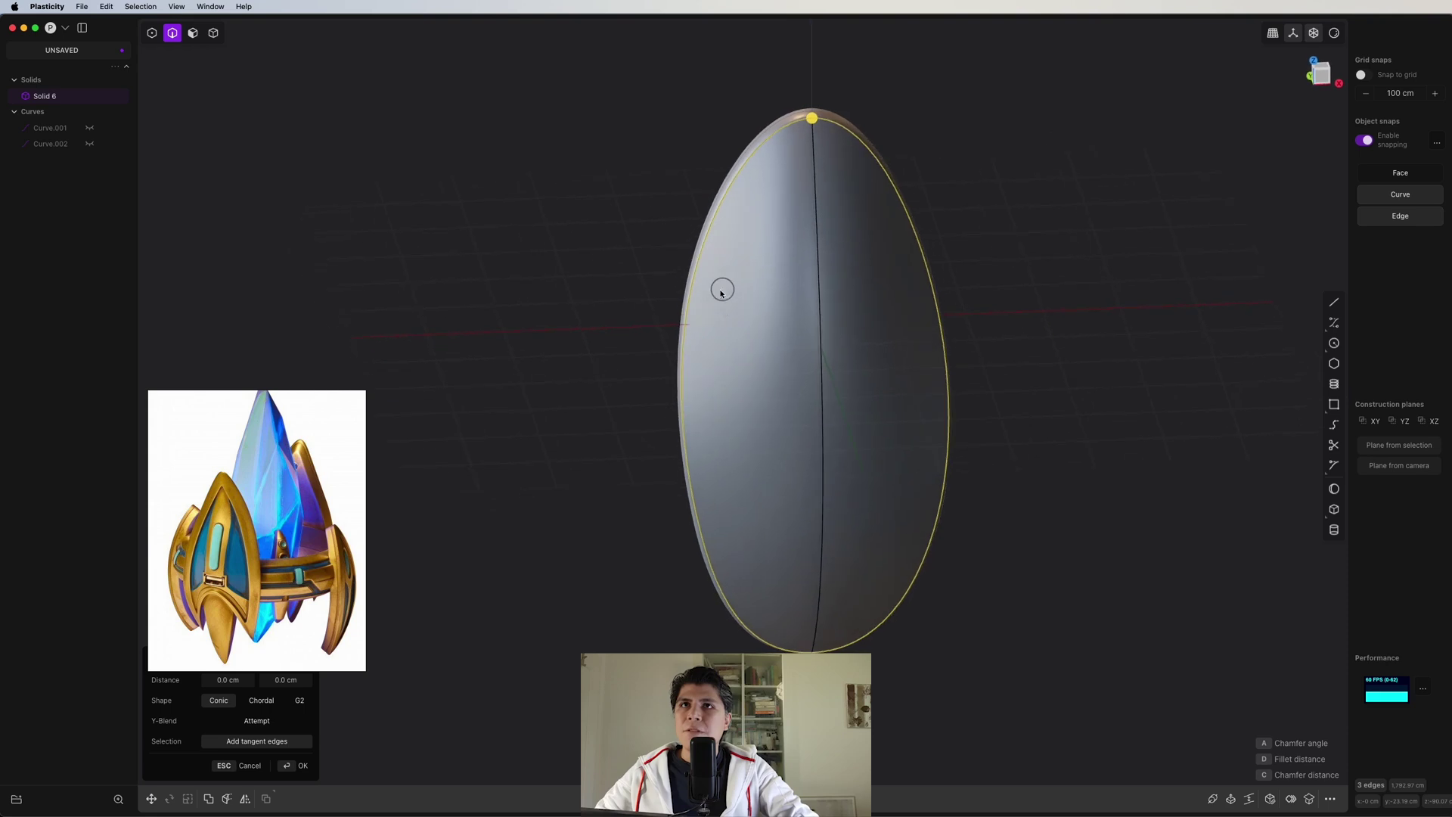
pyautogui.press('o')
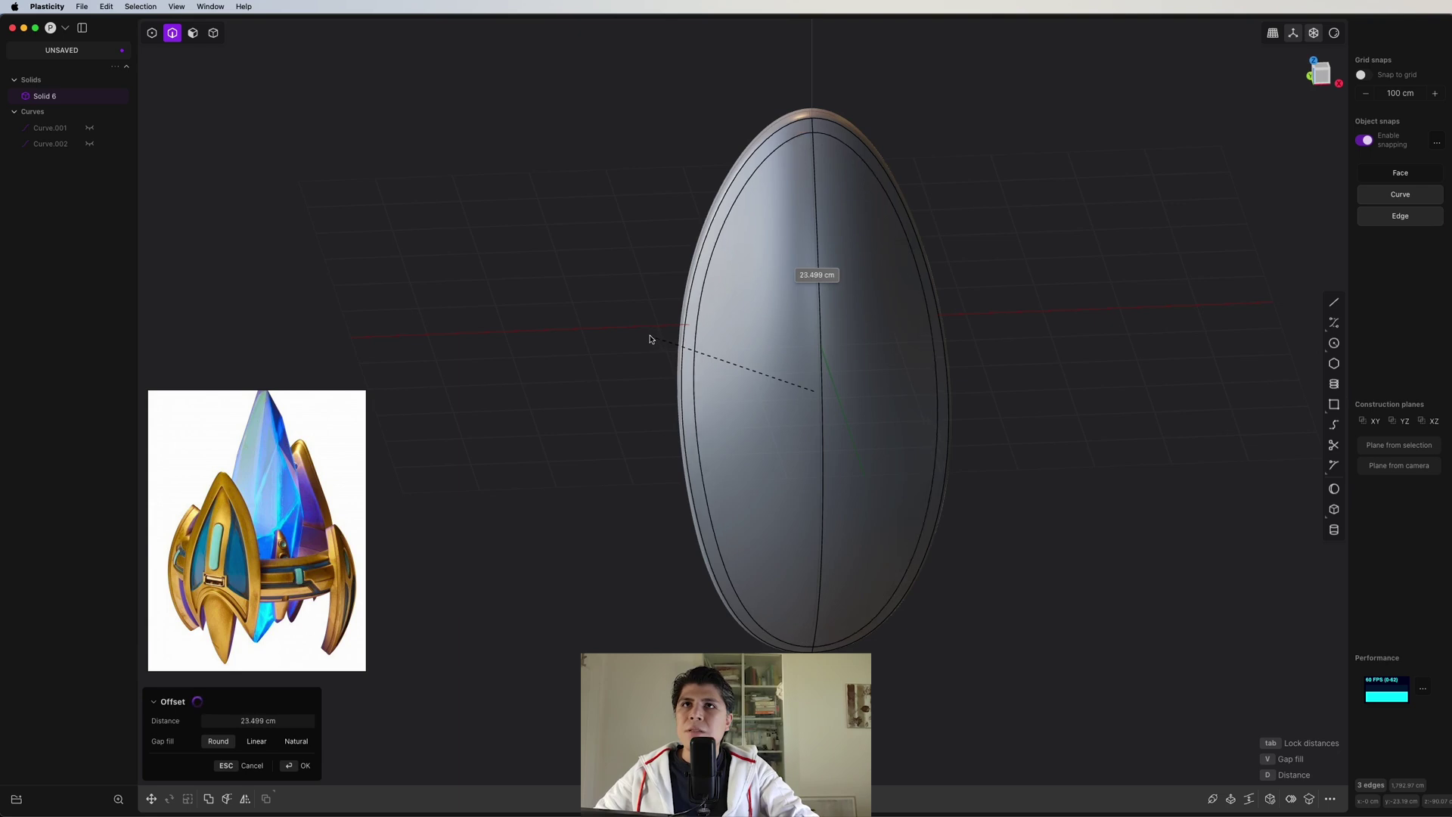
pyautogui.moveTo(649, 339); pyautogui.dragTo(591, 289, button='middle')
pyautogui.click(591, 289)
# - In the front view, draw a control-point curve from above the plate's tip down beside its centre line, sweeping out past one lower side
pyautogui.press('1')
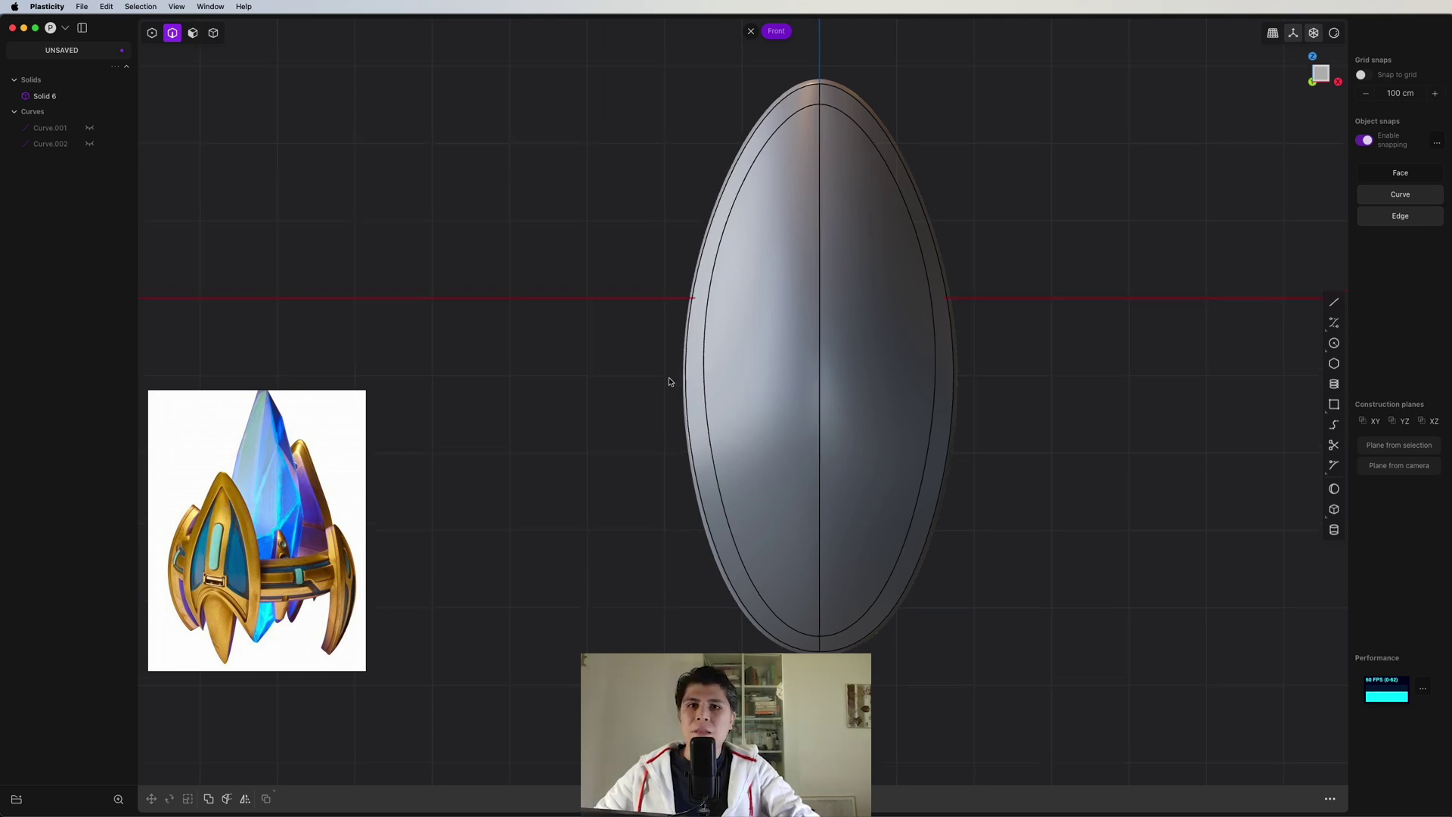
pyautogui.press('ctrl+super+c')
pyautogui.scroll(-3, 708, 349)
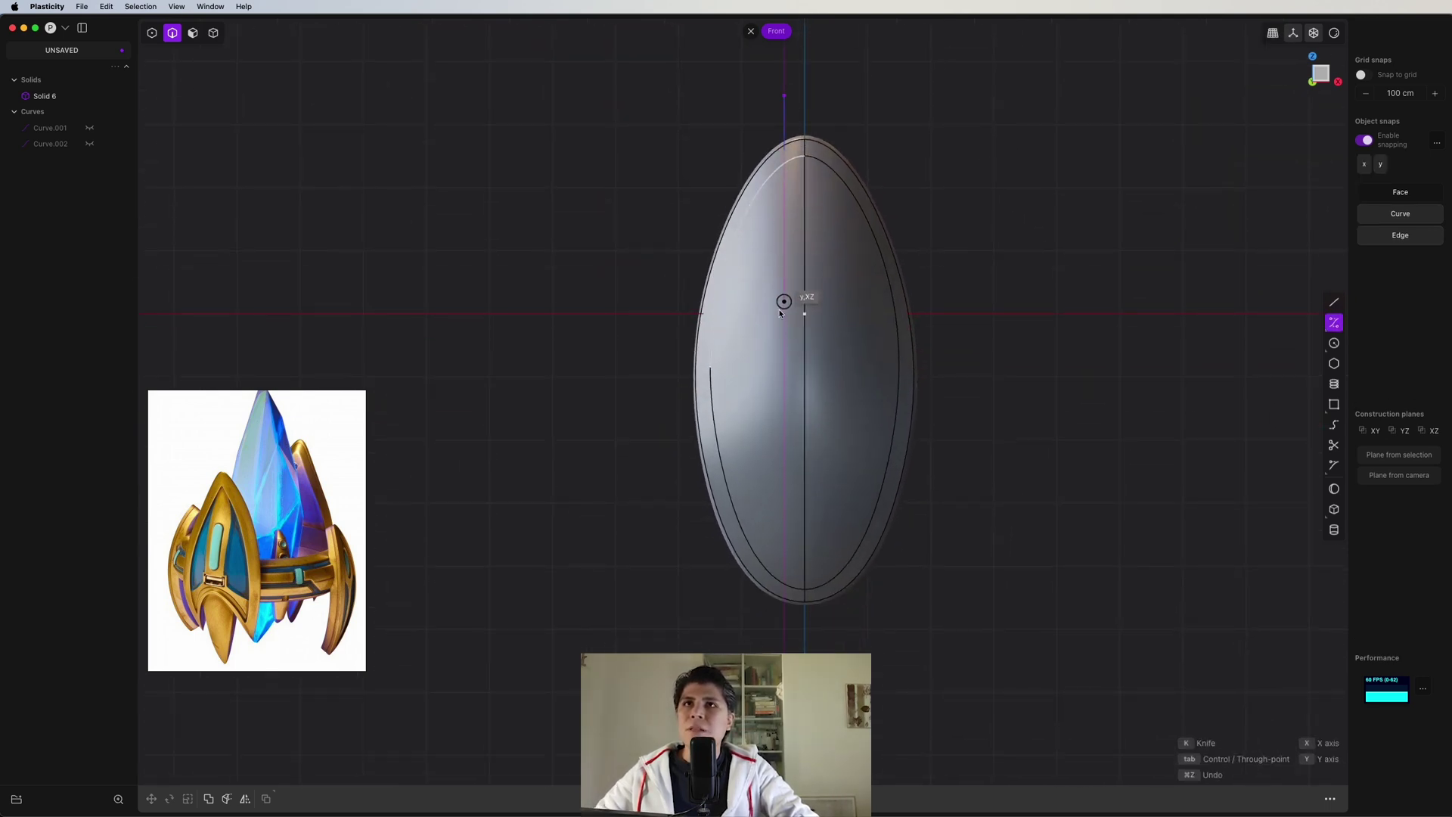
pyautogui.click(779, 369)
pyautogui.click(642, 527)
pyautogui.press('Return')
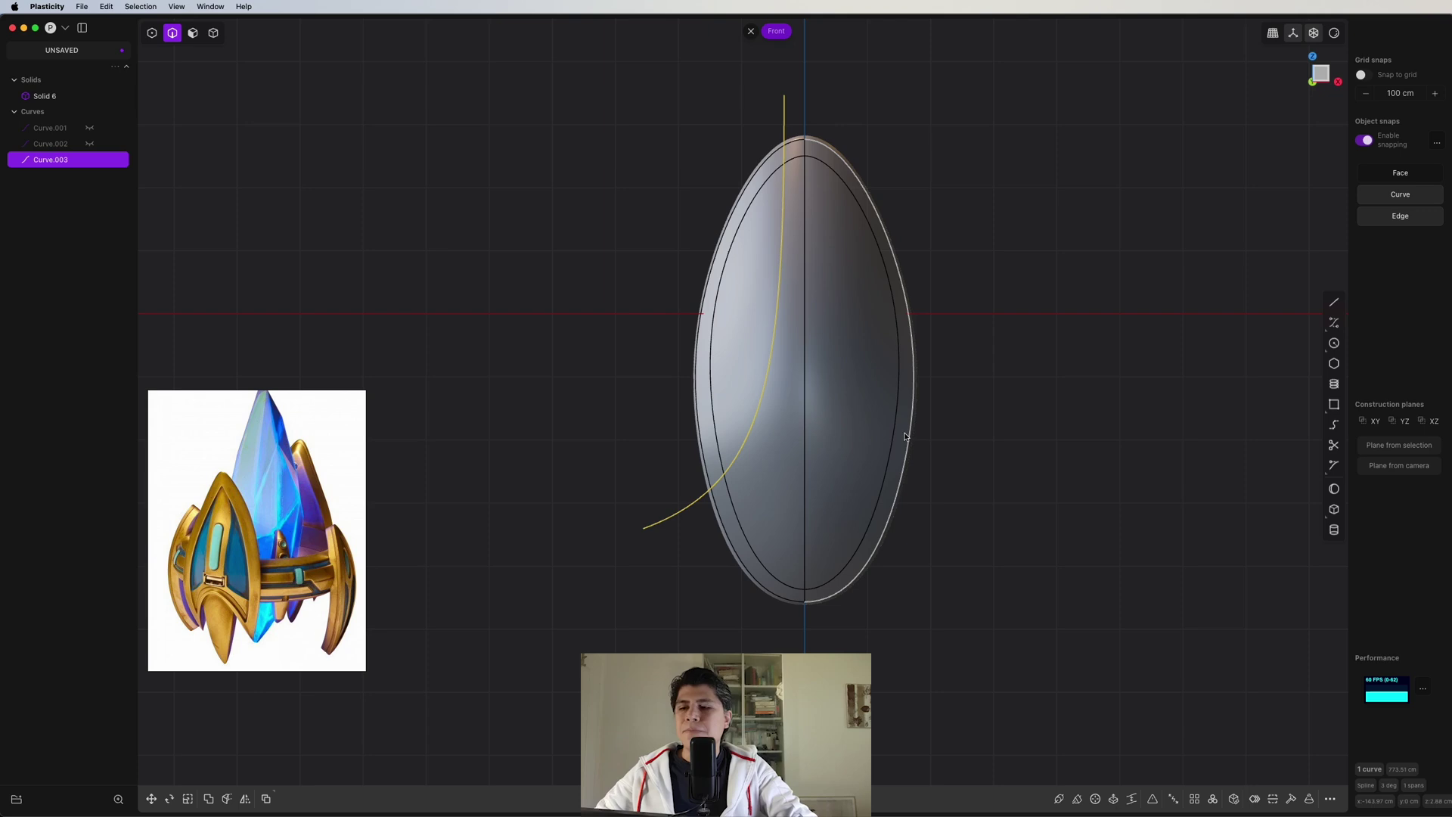
# - Mirror the side curve across X and imprint both curves onto the front of the solid
pyautogui.hotkey('alt', 'x')
pyautogui.press('x')
pyautogui.press('2')
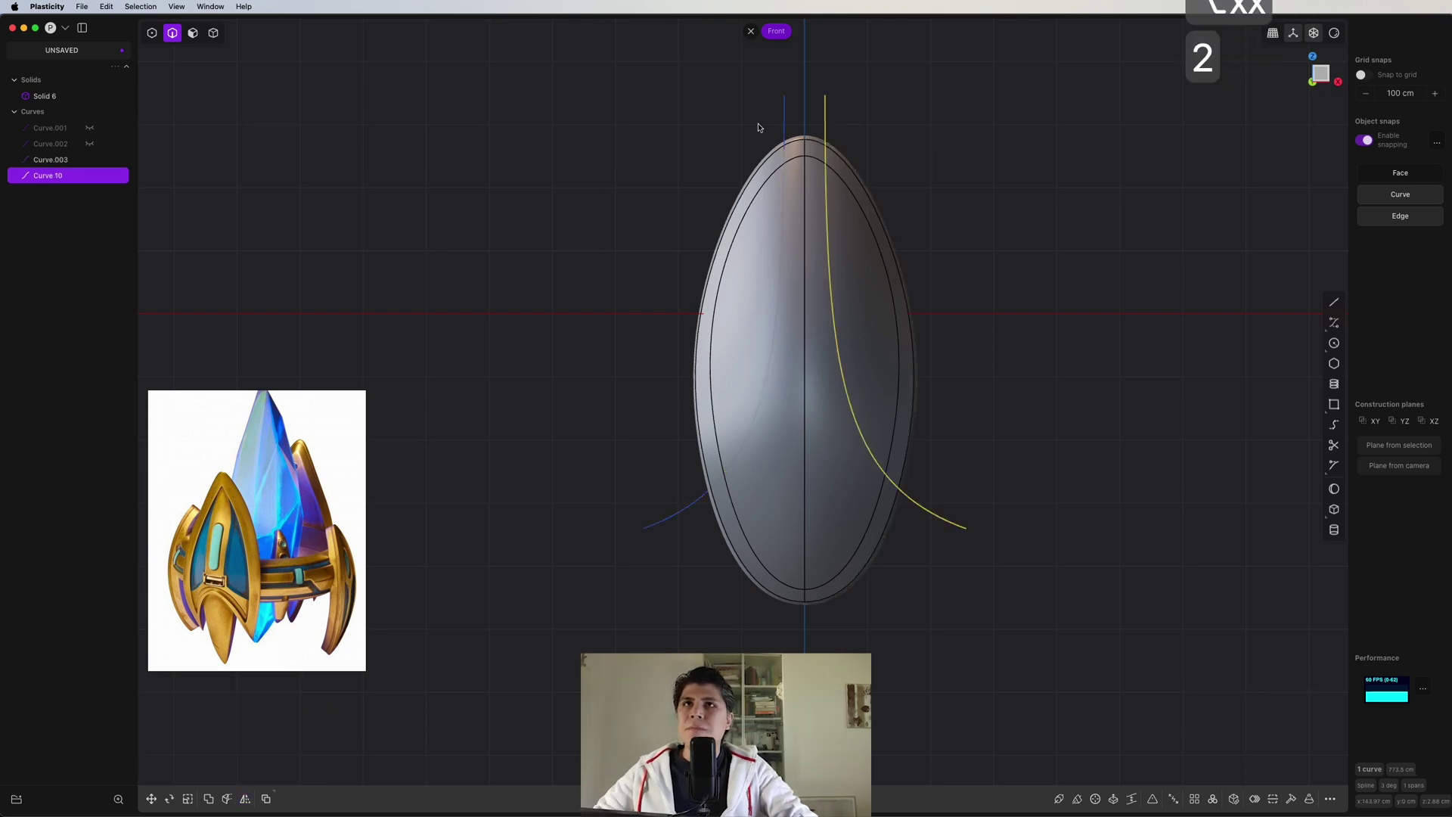
pyautogui.click(801, 341)
pyautogui.moveTo(801, 341); pyautogui.dragTo(715, 424, button='middle')
# - In the front view, draw a half-arch curve from the lower centre line, starting horizontally and bending down past the plate's side
pyautogui.click(1323, 73)
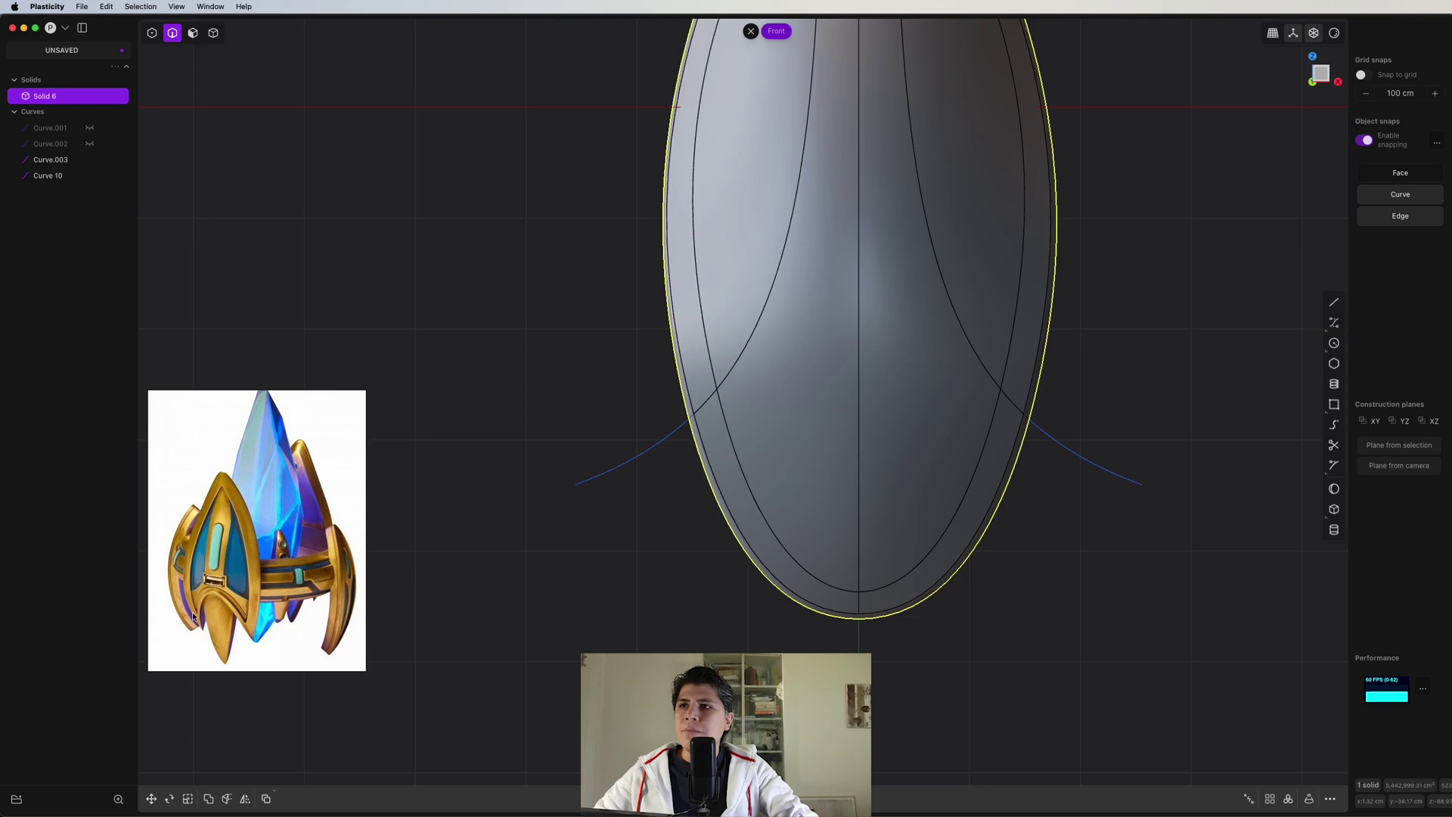
pyautogui.scroll(-2, 636, 508)
pyautogui.press('ctrl+super+c')
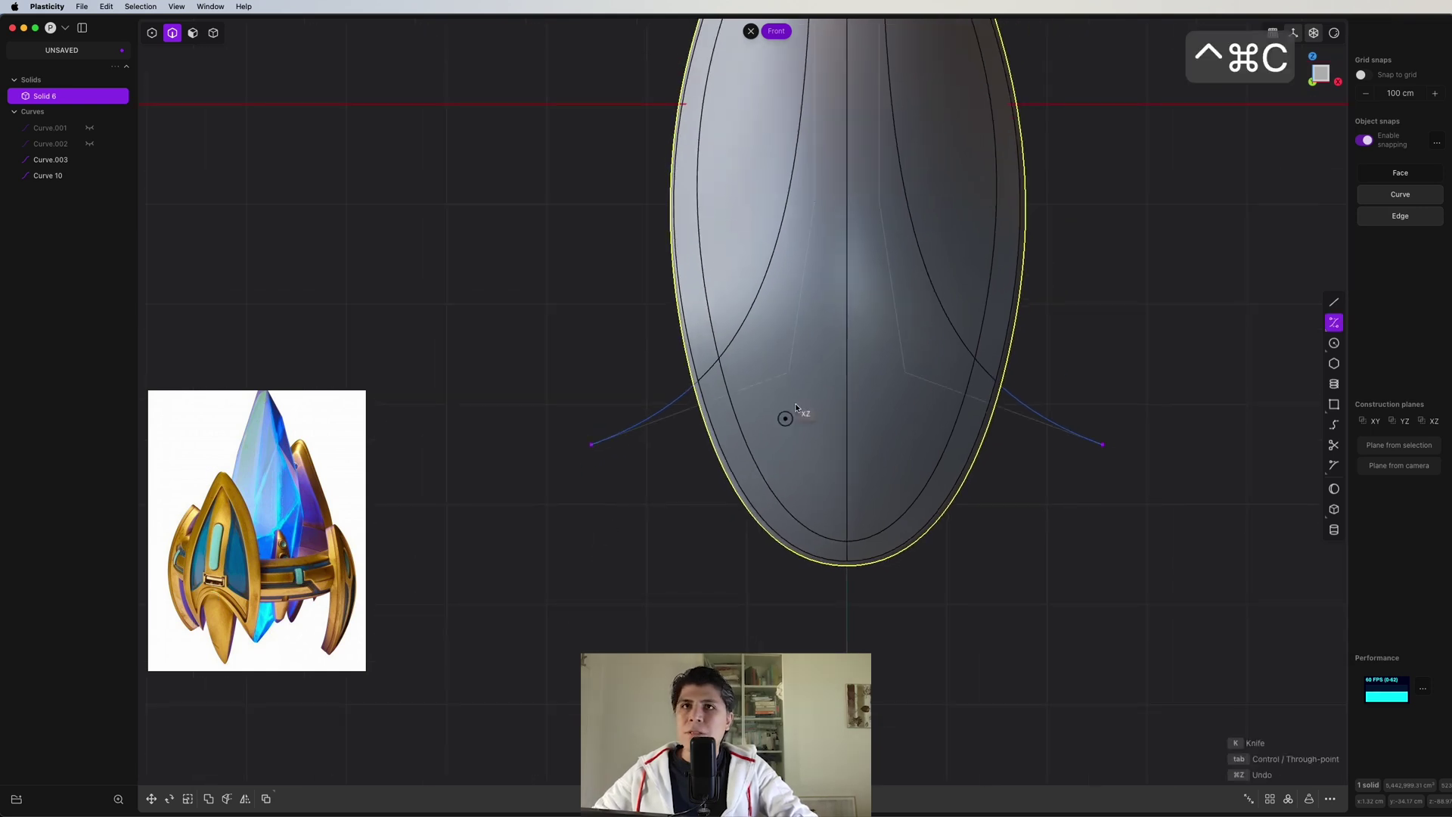
pyautogui.click(845, 370)
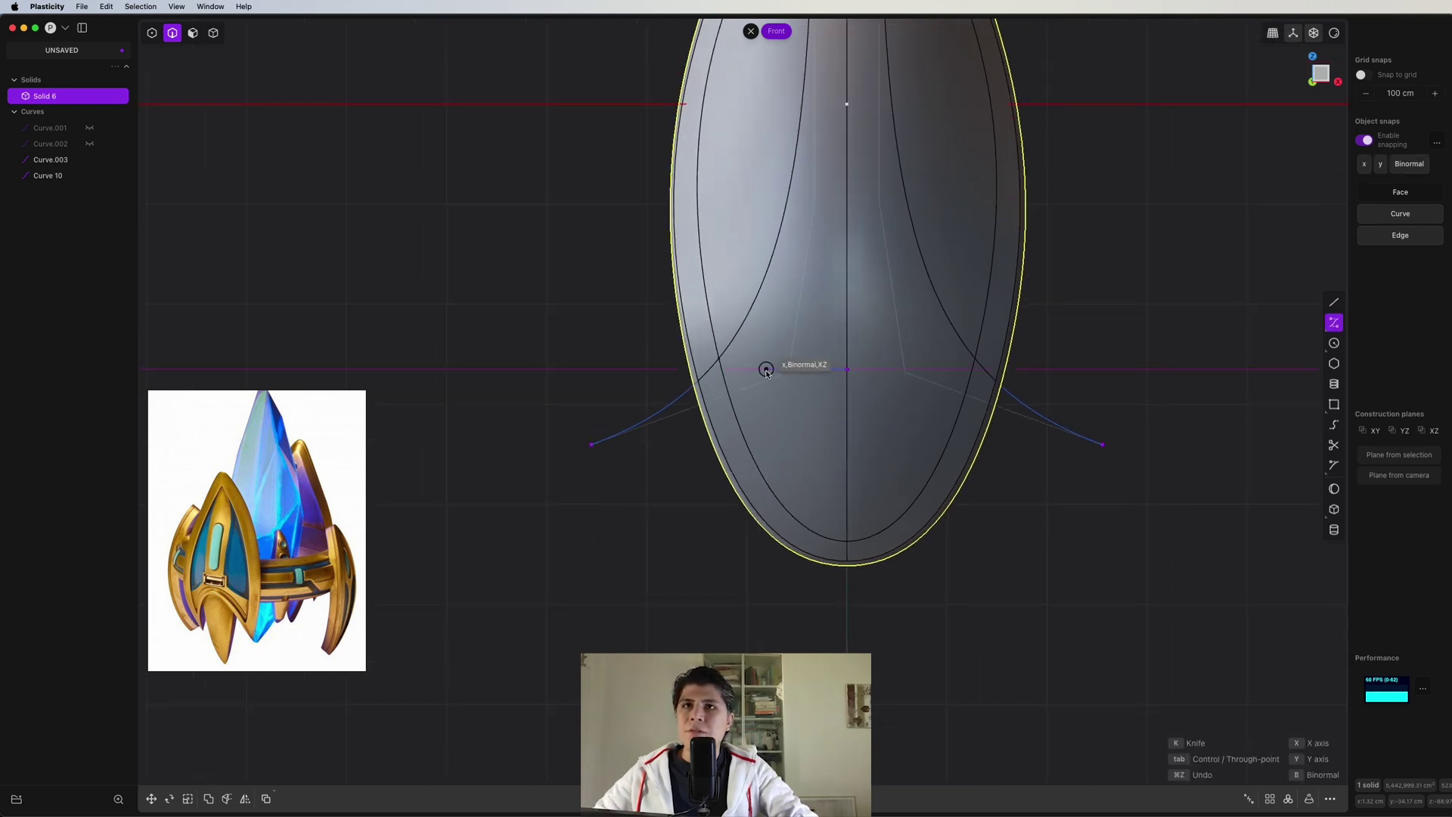
pyautogui.click(767, 369)
pyautogui.click(636, 523)
pyautogui.press('Return')
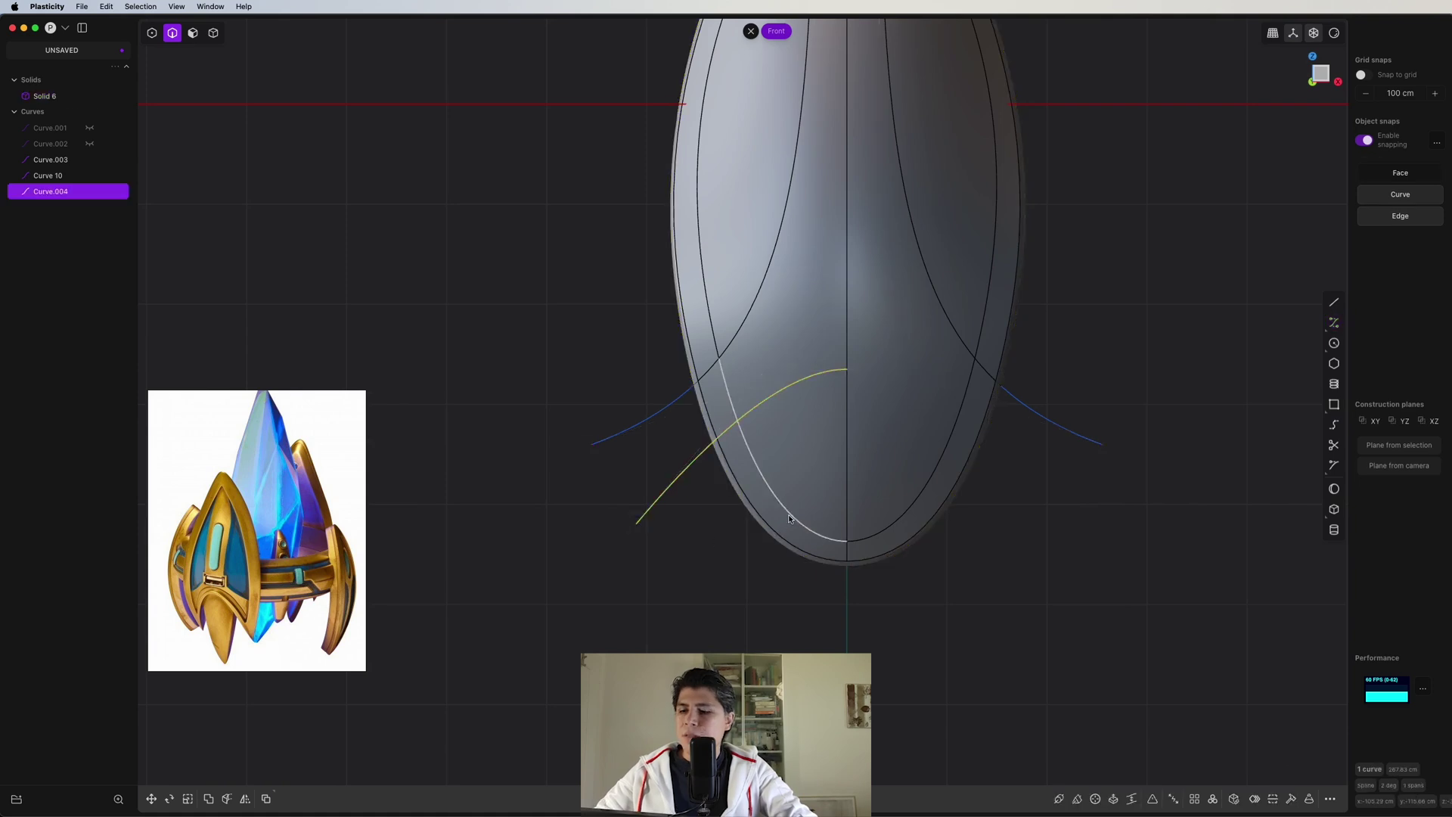
# - Mirror the half-arch across X, join both halves into one curve, and imprint it onto the solid
pyautogui.hotkey('alt', 'x')
pyautogui.press('x')
pyautogui.press('2')
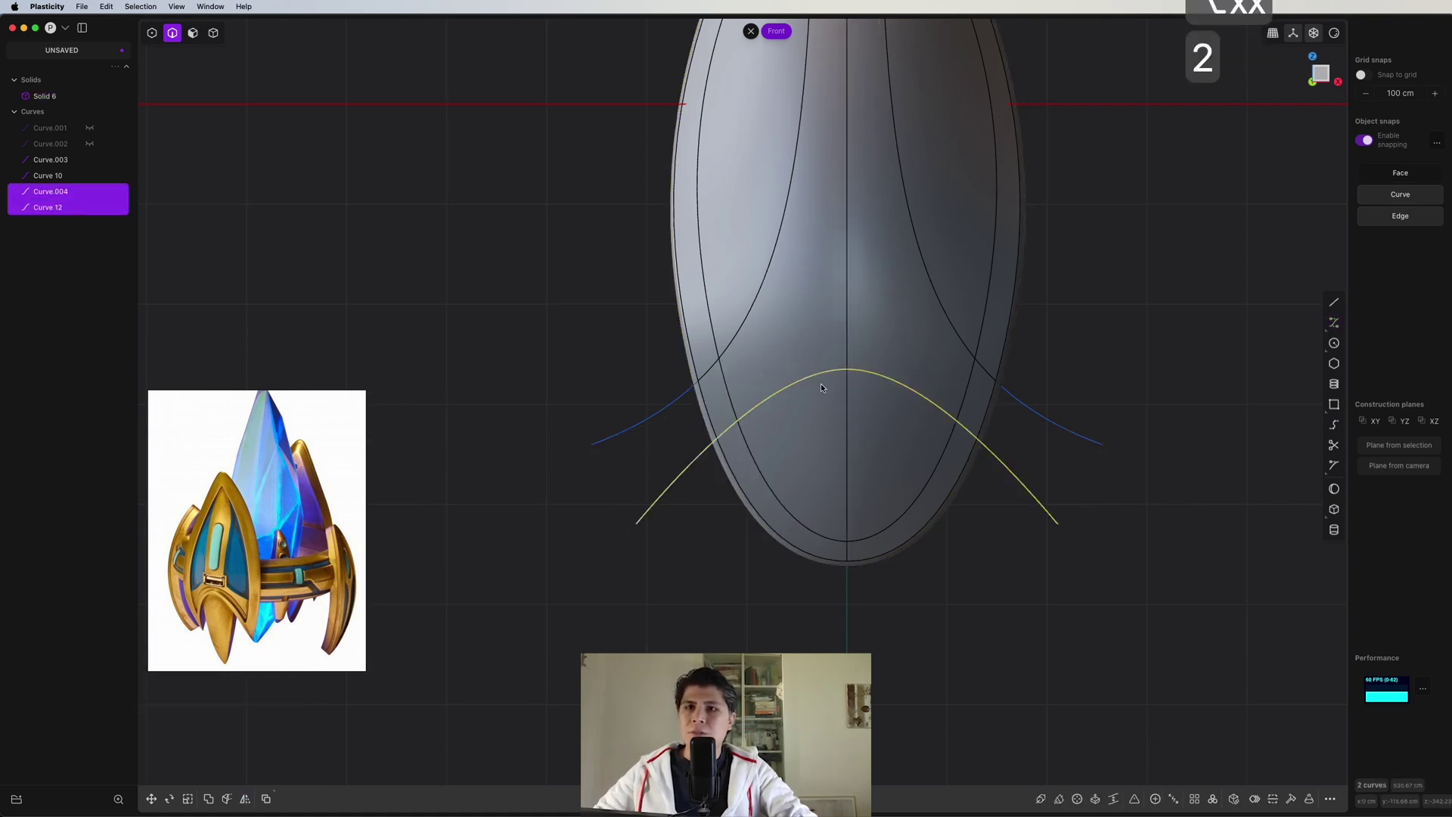
pyautogui.hotkey('shift', 'j')
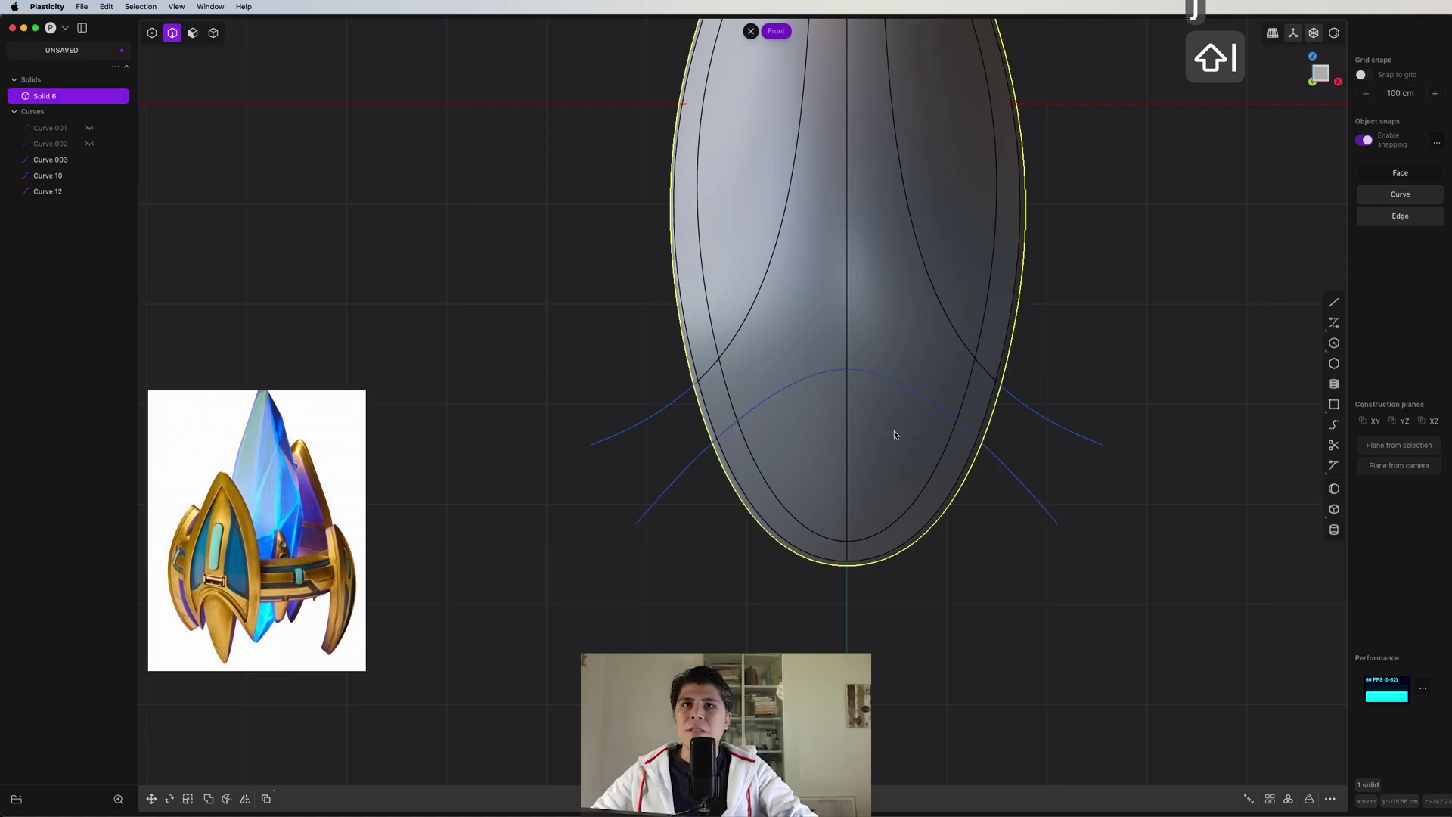
pyautogui.press('3')
pyautogui.moveTo(820, 383); pyautogui.dragTo(193, 443, button='middle')
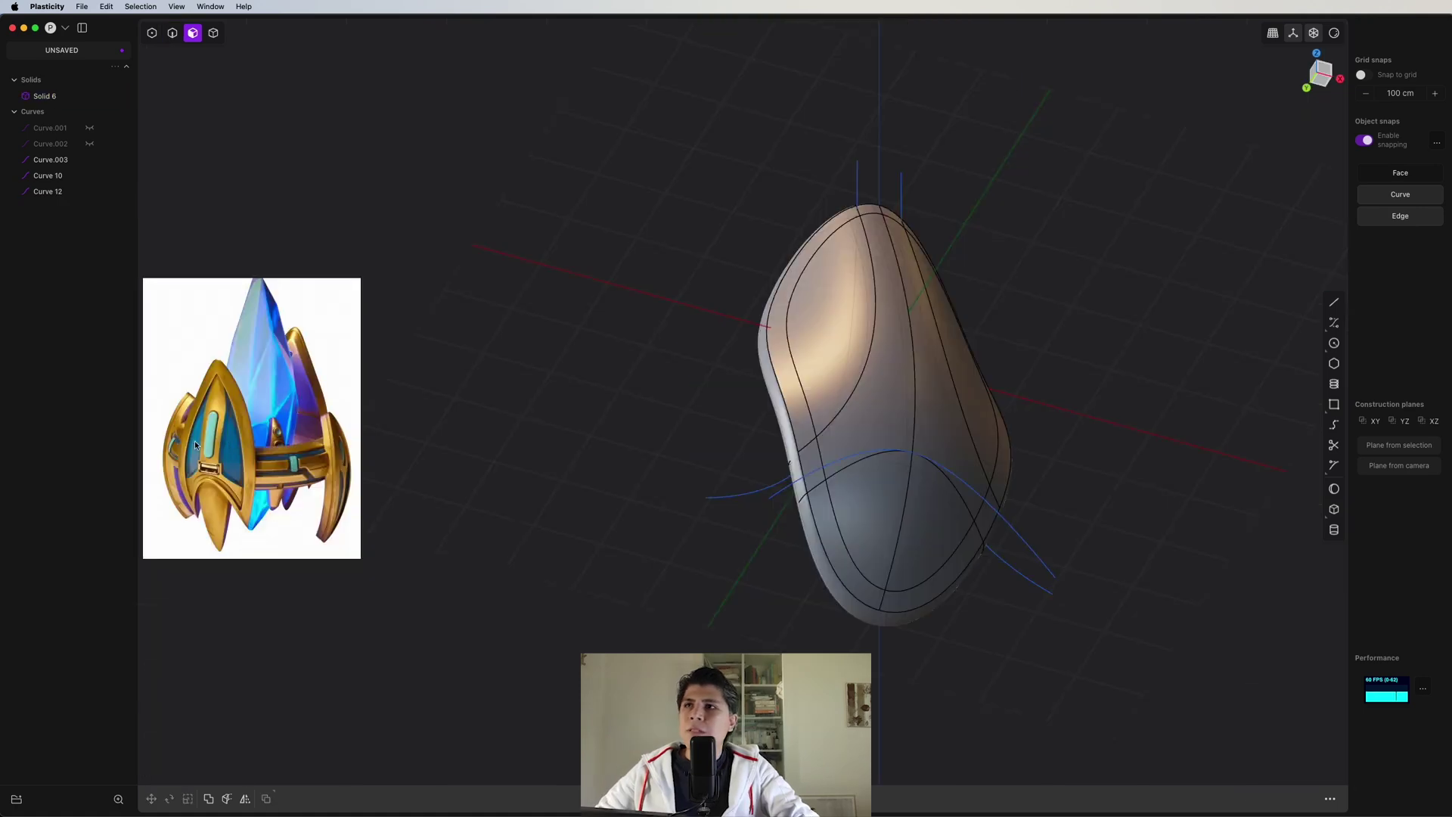
pyautogui.moveTo(986, 434)
pyautogui.mouseDown(button='middle')
pyautogui.moveTo(827, 340)
pyautogui.moveTo(879, 412)
pyautogui.moveTo(984, 408)
pyautogui.mouseUp(button='middle')
pyautogui.click(827, 340)
pyautogui.press('o')
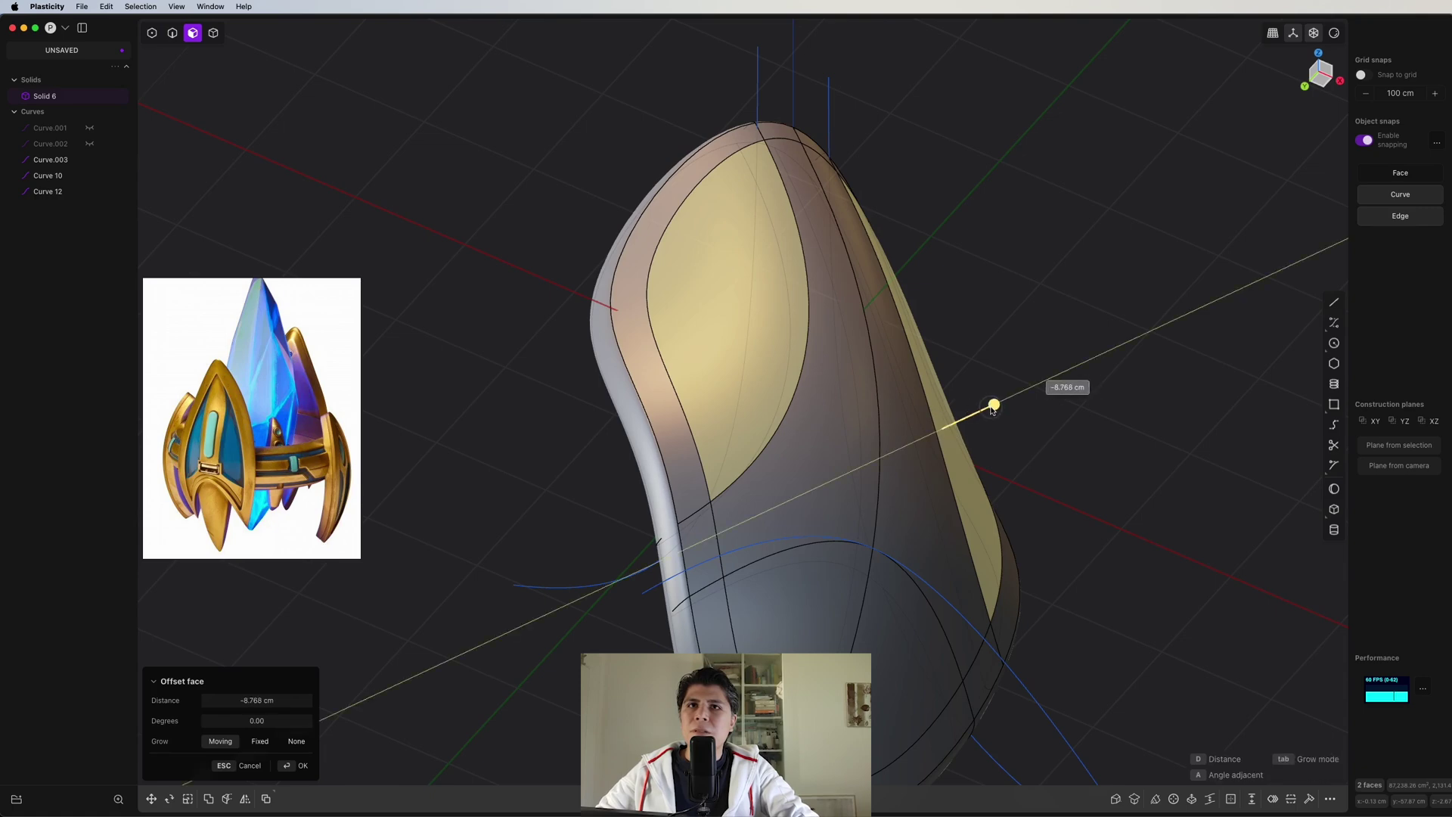
pyautogui.moveTo(993, 410); pyautogui.dragTo(917, 411, button='middle')
pyautogui.scroll(-5, 944, 182)
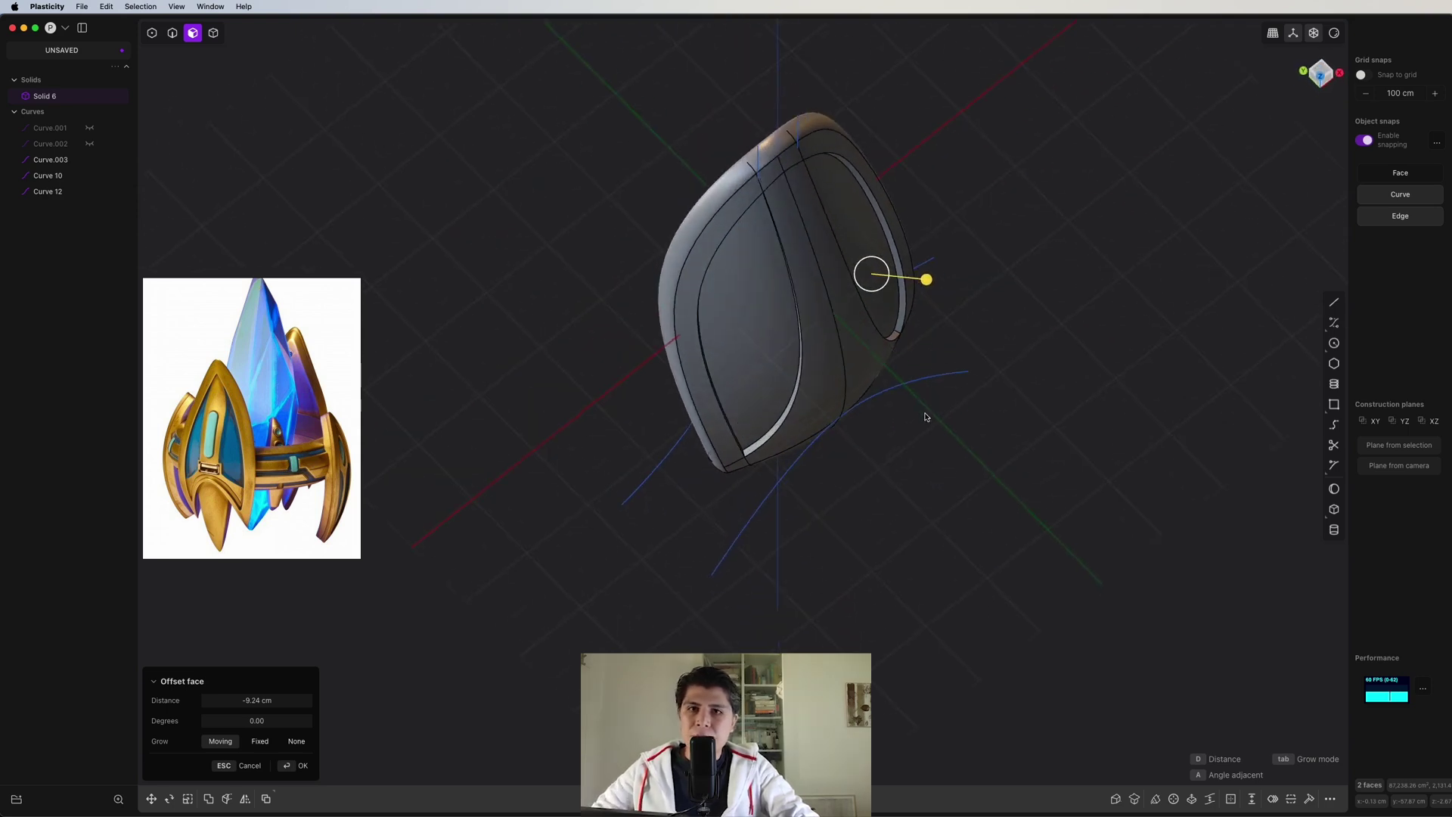
pyautogui.click(784, 264)
pyautogui.moveTo(783, 265); pyautogui.dragTo(948, 305, button='middle')
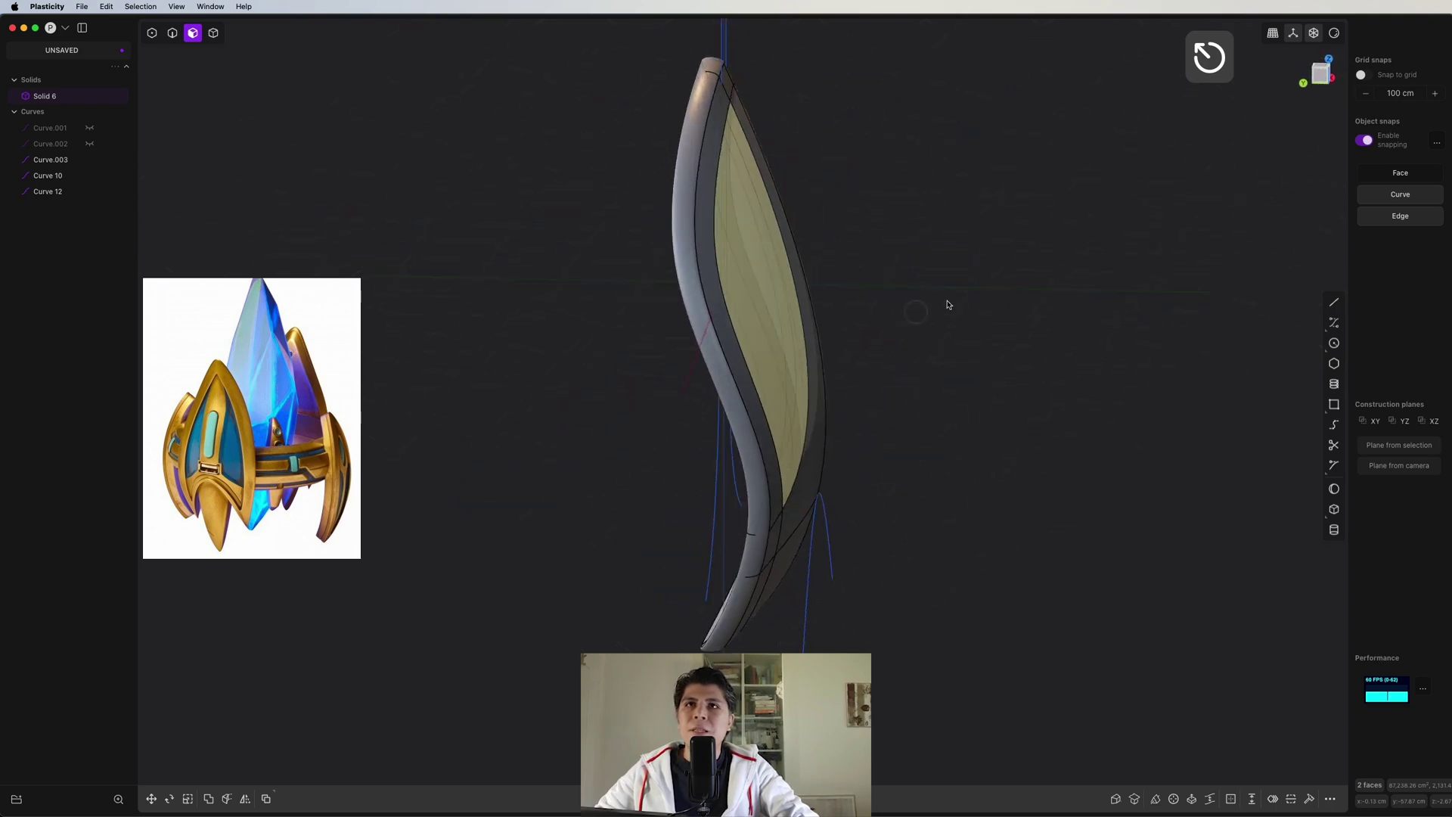
# - In the side view, draw a straight reference line along the Y axis in front of the plate
pyautogui.click(1329, 68)
pyautogui.press('o')
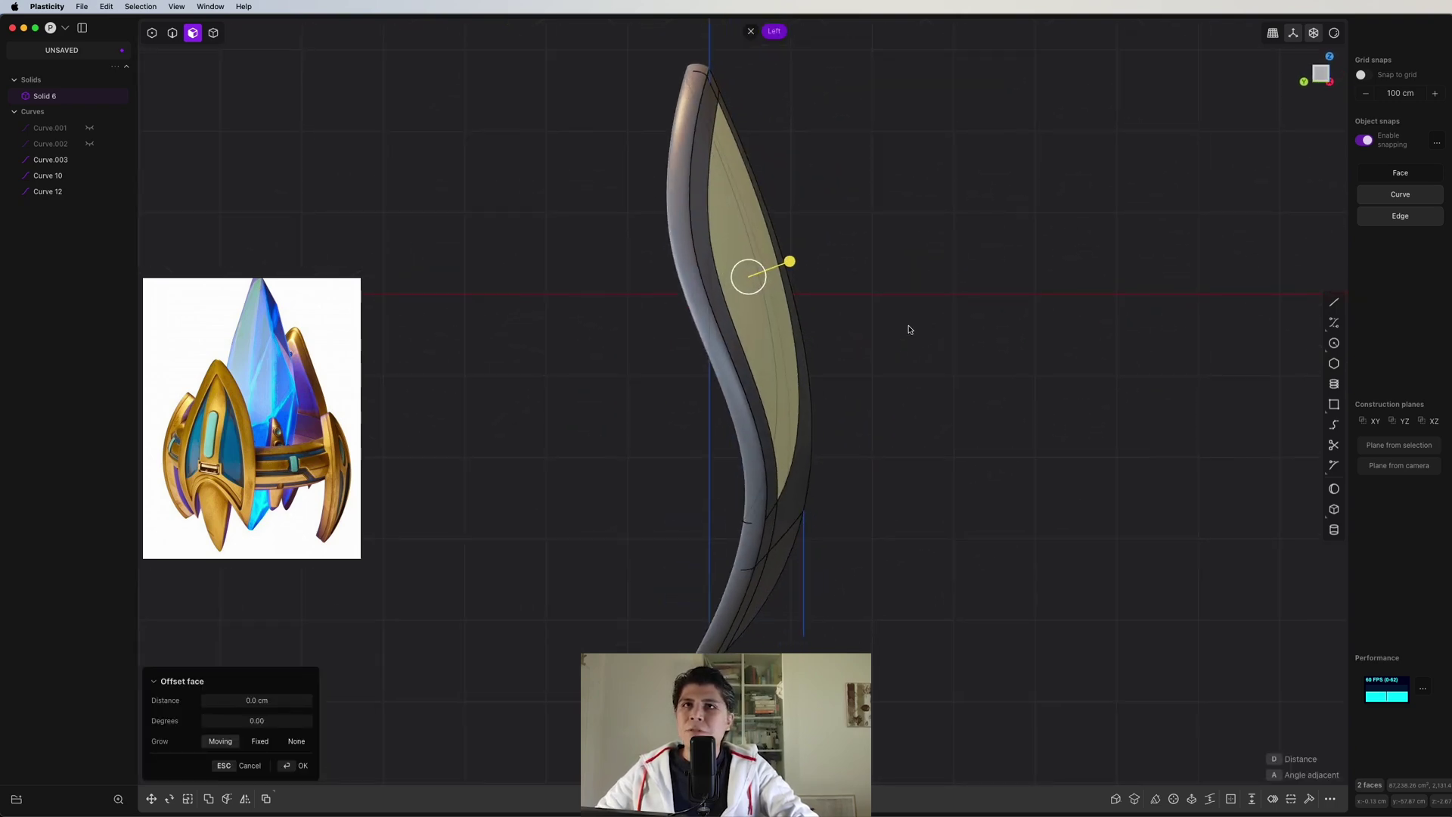
pyautogui.hotkey('shift', 'a')
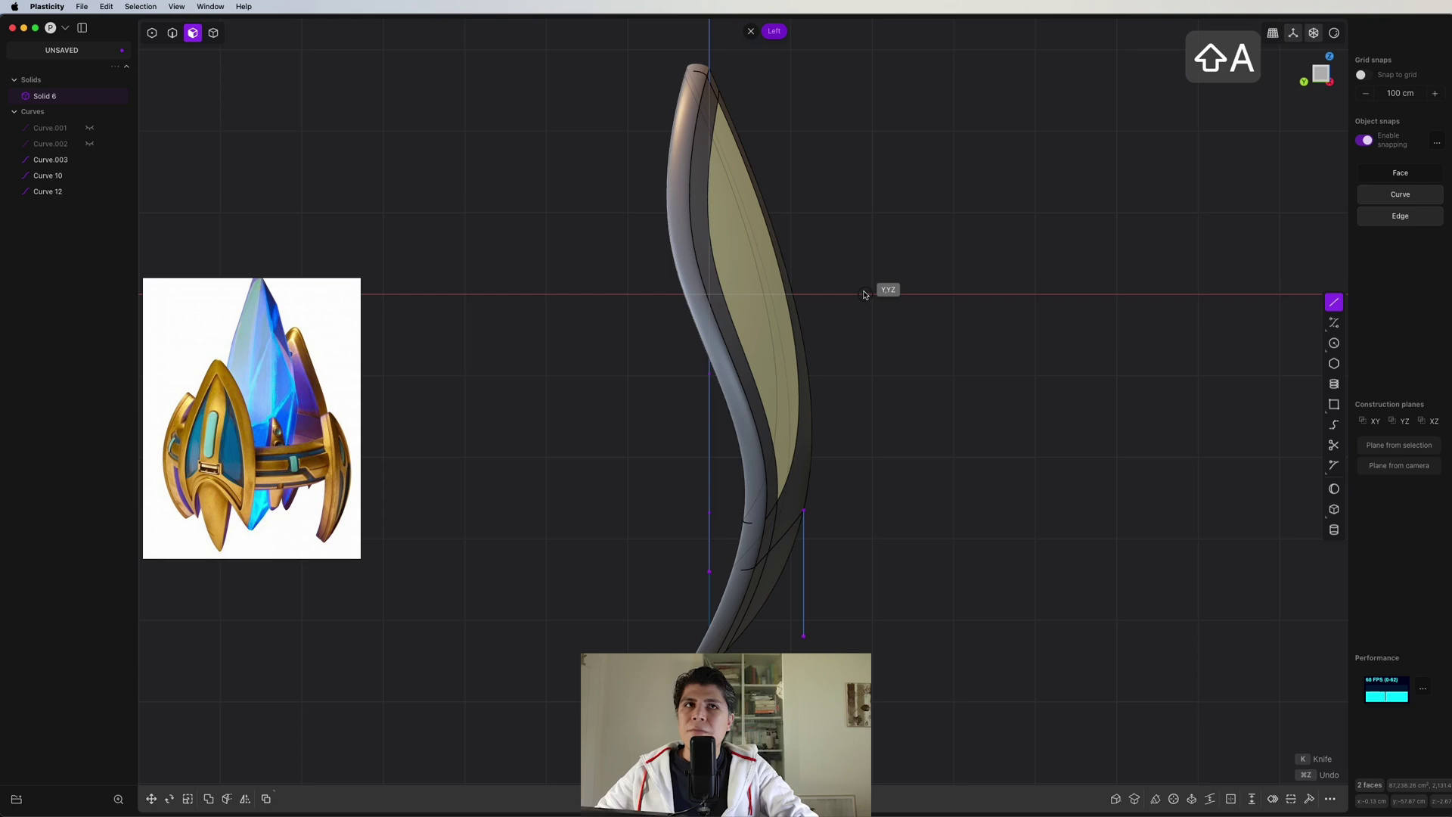
pyautogui.click(864, 294)
pyautogui.click(1080, 293)
pyautogui.moveTo(1080, 293)
pyautogui.mouseDown(button='middle')
pyautogui.moveTo(980, 325)
pyautogui.moveTo(933, 320)
pyautogui.moveTo(1034, 410)
pyautogui.moveTo(1019, 390)
pyautogui.moveTo(810, 304)
pyautogui.mouseUp(button='middle')
# - Extrude the two side panel faces inward along the Y reference line, cutting recesses into the plate
pyautogui.press('3')
pyautogui.click(809, 304)
pyautogui.press('o')
pyautogui.keyDown('shift'); pyautogui.click(924, 253); pyautogui.keyUp('shift')
pyautogui.moveTo(924, 253); pyautogui.dragTo(1065, 396, button='middle')
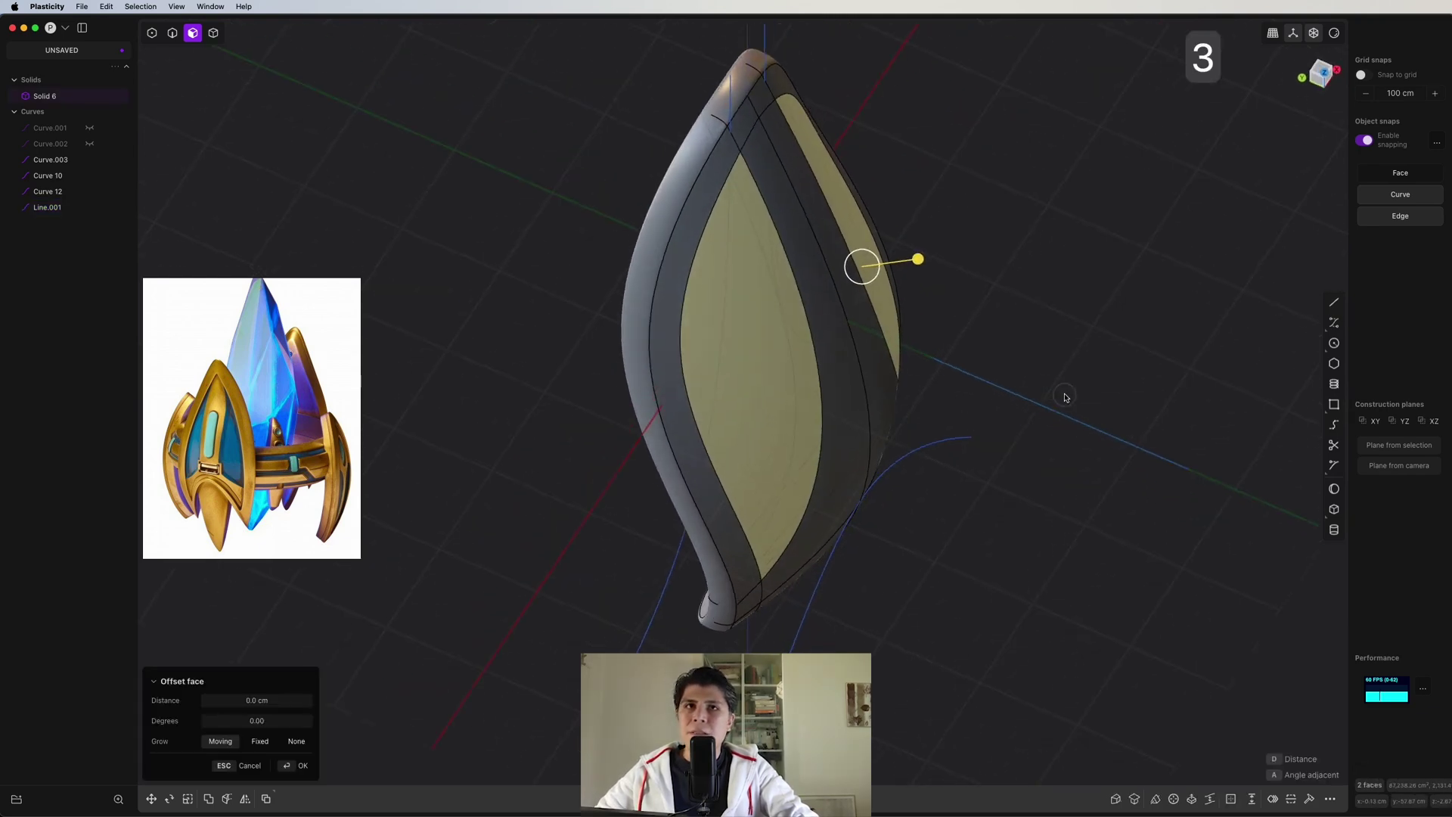
pyautogui.press('e')
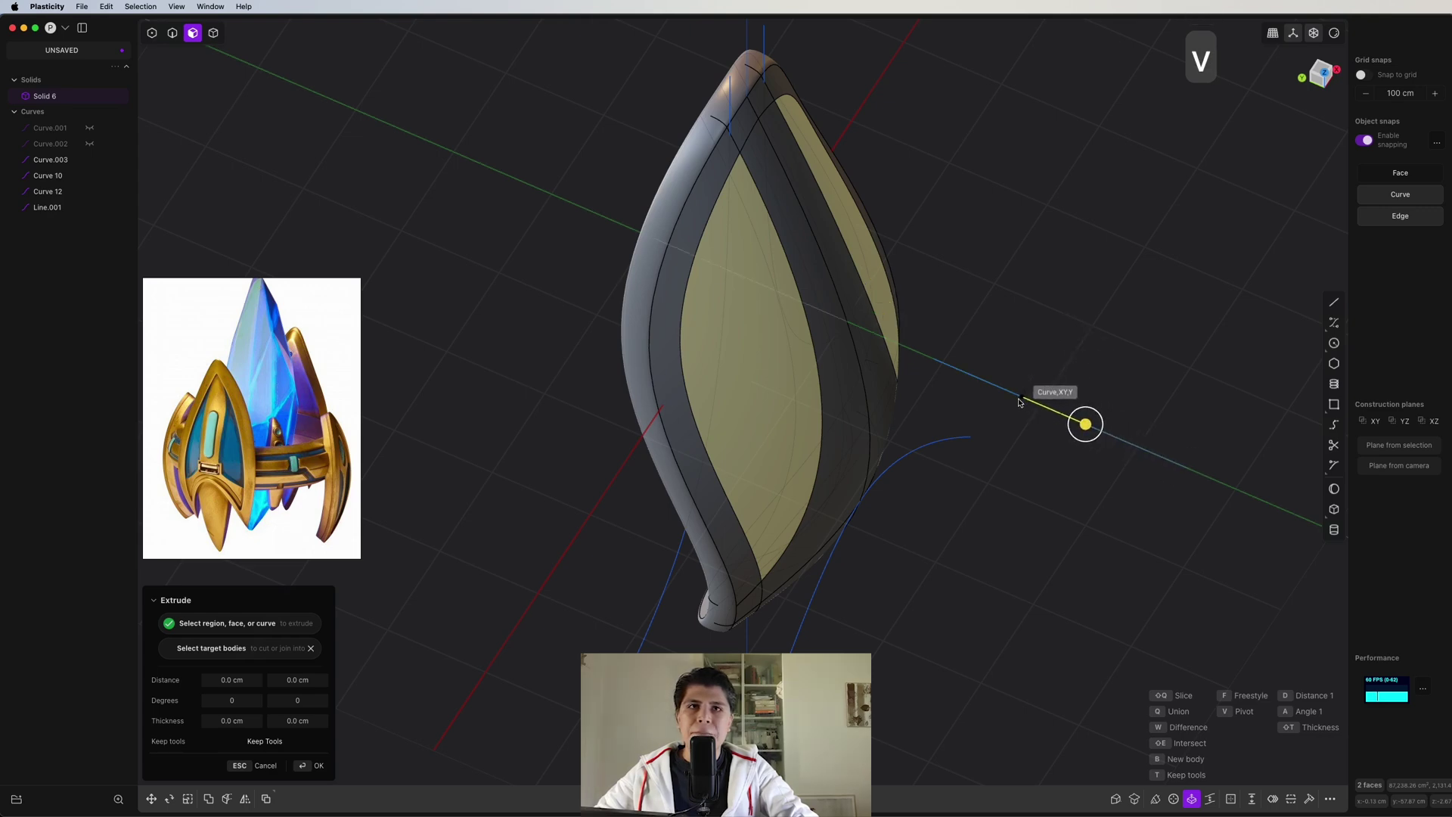
pyautogui.moveTo(1038, 422); pyautogui.dragTo(1028, 365, button='middle')
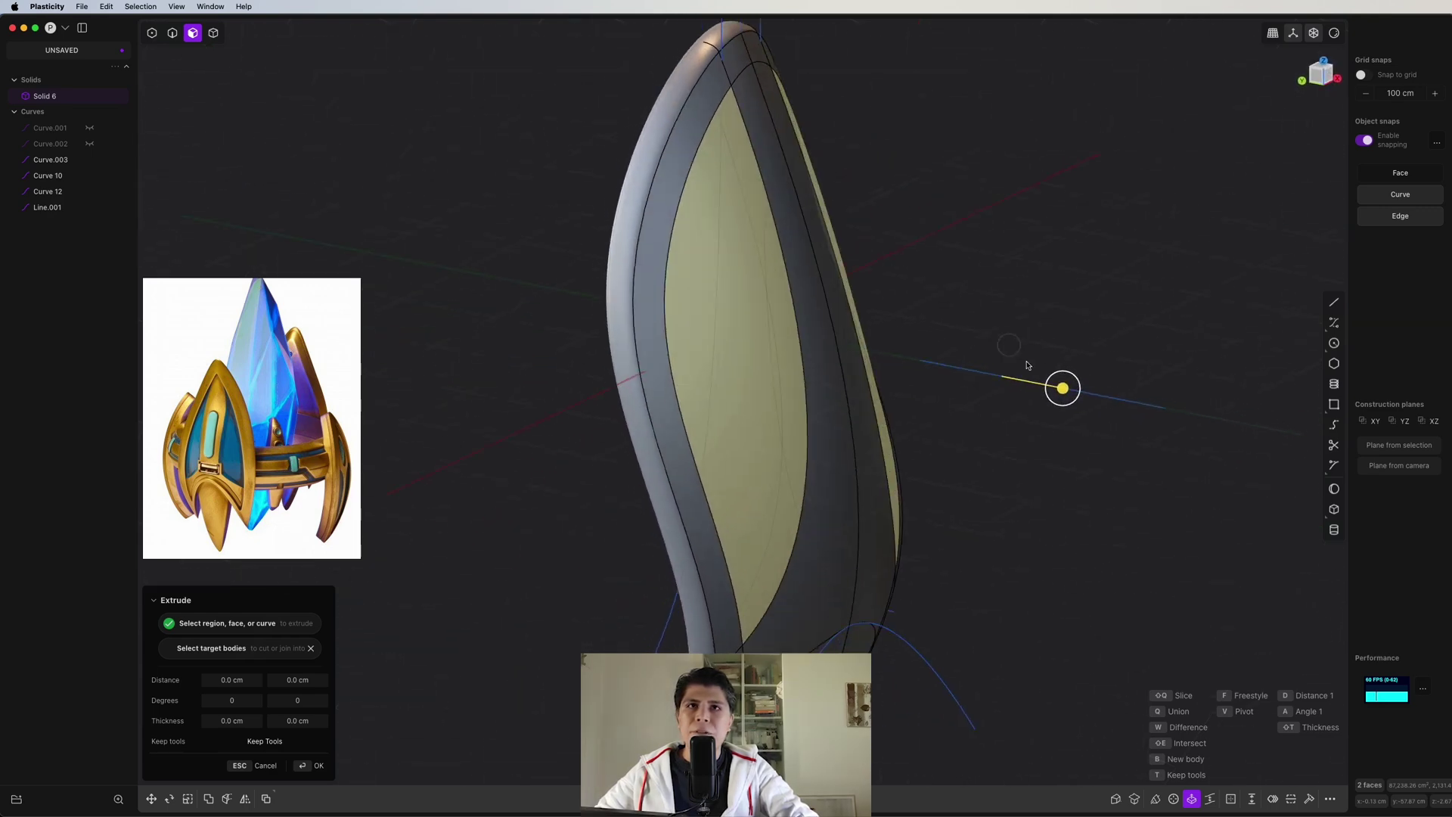
pyautogui.moveTo(1062, 389); pyautogui.dragTo(1044, 383)
pyautogui.moveTo(1044, 383); pyautogui.dragTo(959, 300, button='middle')
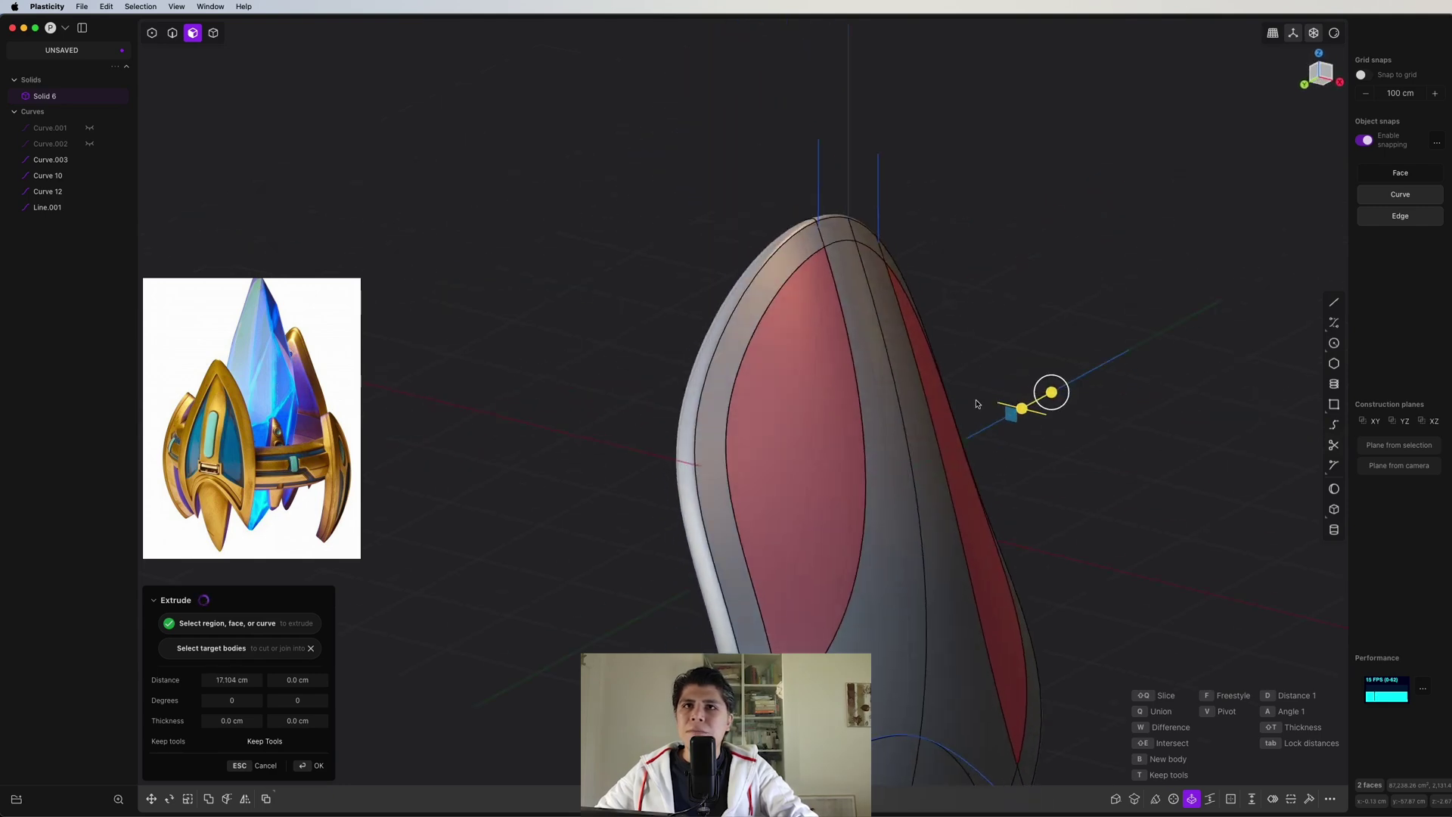
pyautogui.moveTo(976, 404); pyautogui.dragTo(1001, 310, button='middle')
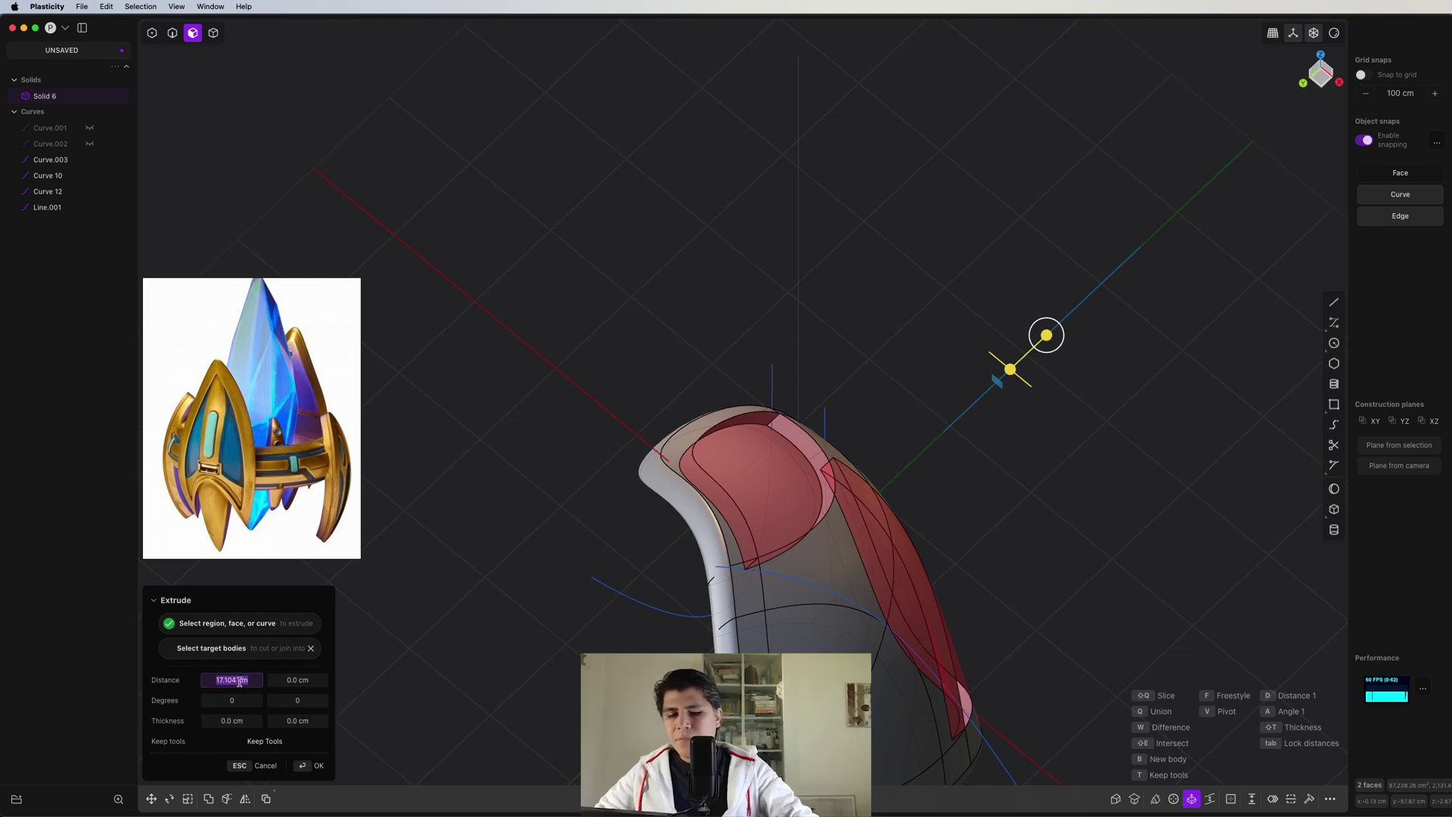
pyautogui.press('BackSpace')
pyautogui.moveTo(1046, 336); pyautogui.dragTo(957, 426, button='middle')
# - Cut the plate with the lower arch curve to split its bottom section into a separate solid
pyautogui.moveTo(801, 349)
pyautogui.mouseDown(button='middle')
pyautogui.moveTo(754, 410)
pyautogui.moveTo(817, 446)
pyautogui.moveTo(988, 493)
pyautogui.moveTo(898, 534)
pyautogui.moveTo(935, 392)
pyautogui.moveTo(805, 374)
pyautogui.moveTo(832, 363)
pyautogui.mouseUp(button='middle')
pyautogui.press('2')
pyautogui.click(912, 564)
pyautogui.click(1321, 74)
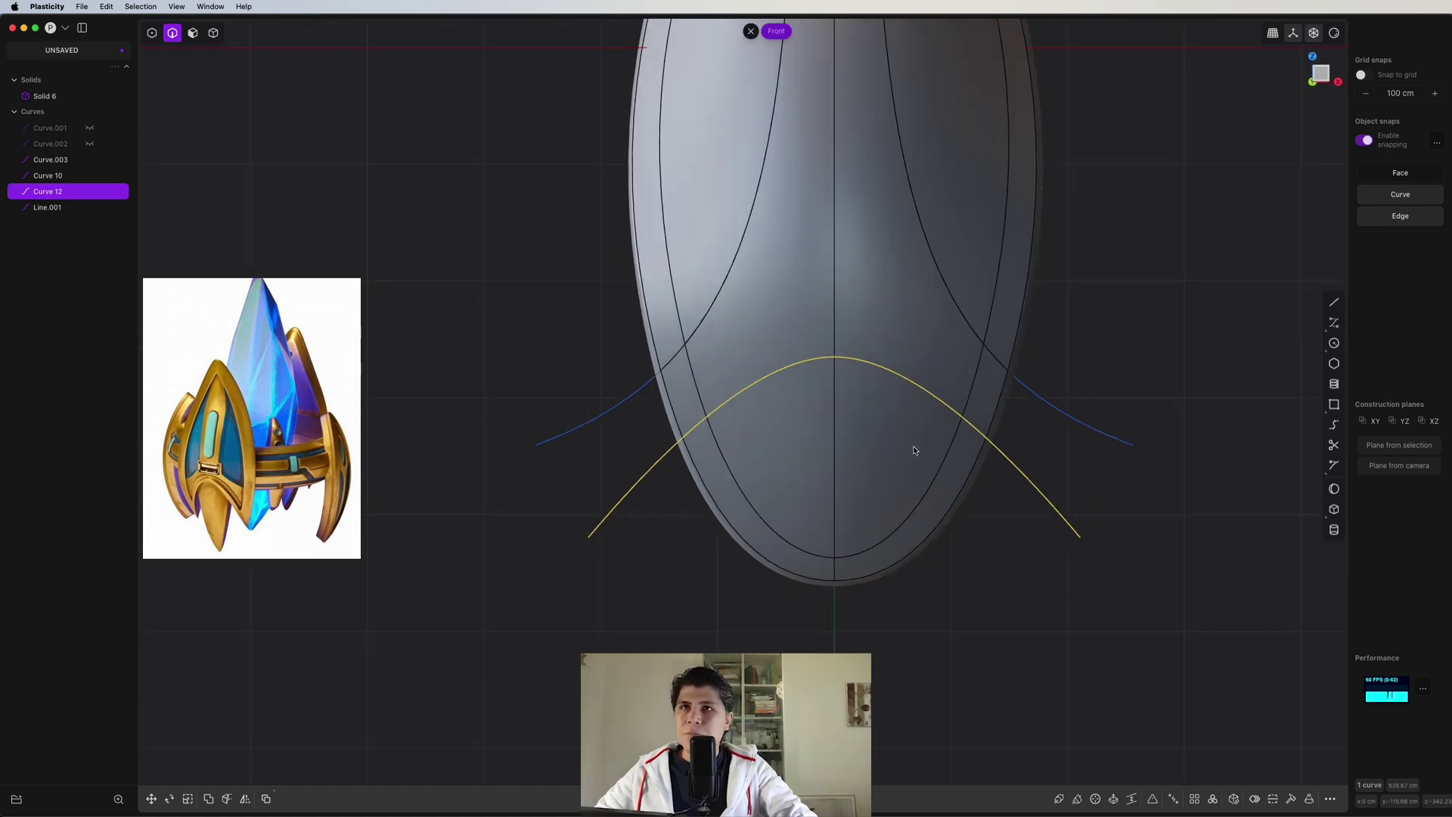
pyautogui.press('c')
pyautogui.press('Return')
pyautogui.moveTo(882, 462); pyautogui.dragTo(913, 540, button='middle')
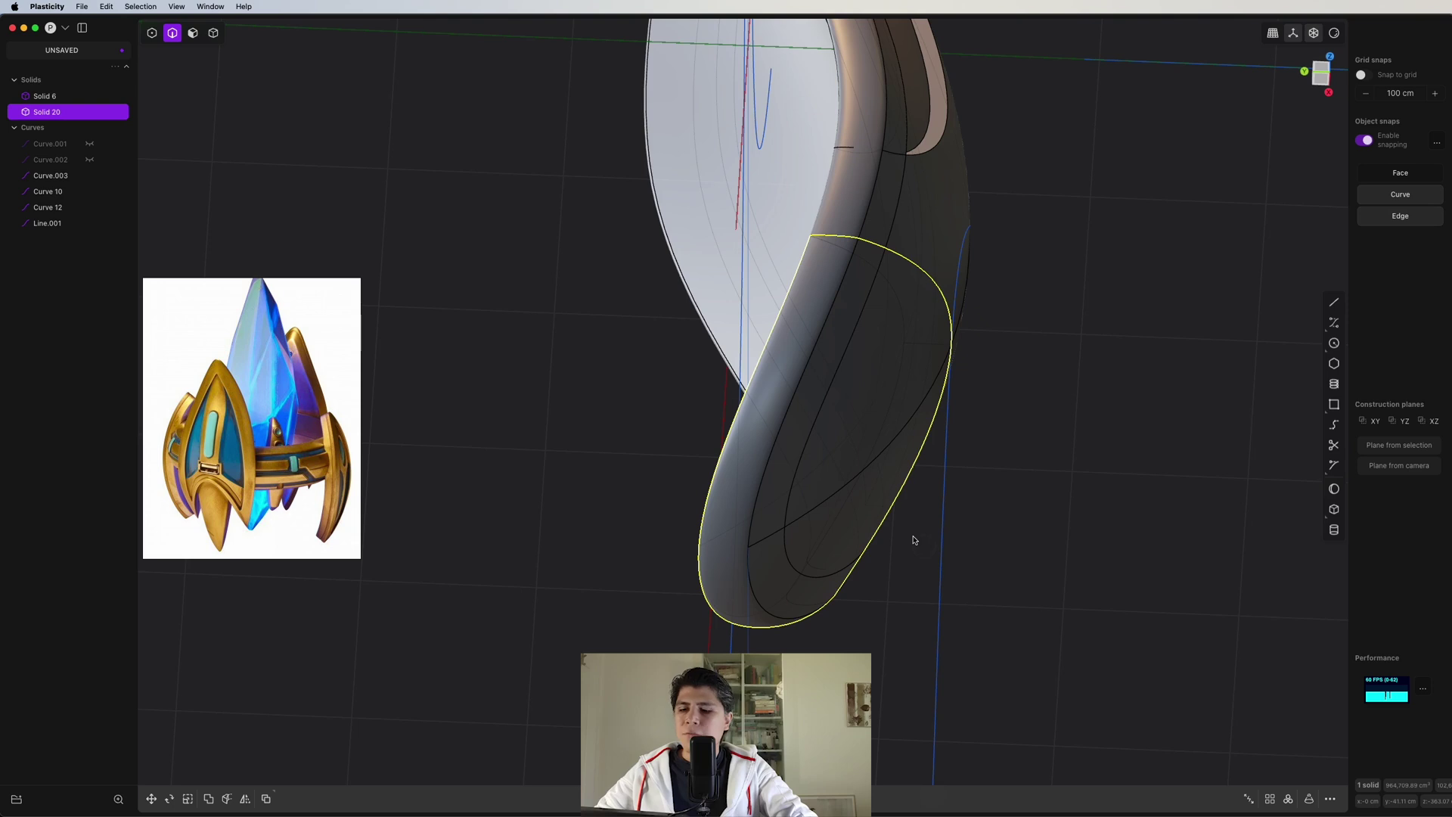
# - Scale the lower piece to about 0.61 in Y and 2.46 in Z, and narrow it along X
pyautogui.press('s')
pyautogui.moveTo(772, 450); pyautogui.dragTo(787, 451)
pyautogui.moveTo(786, 451); pyautogui.dragTo(1213, 108, button='middle')
pyautogui.click(1330, 73)
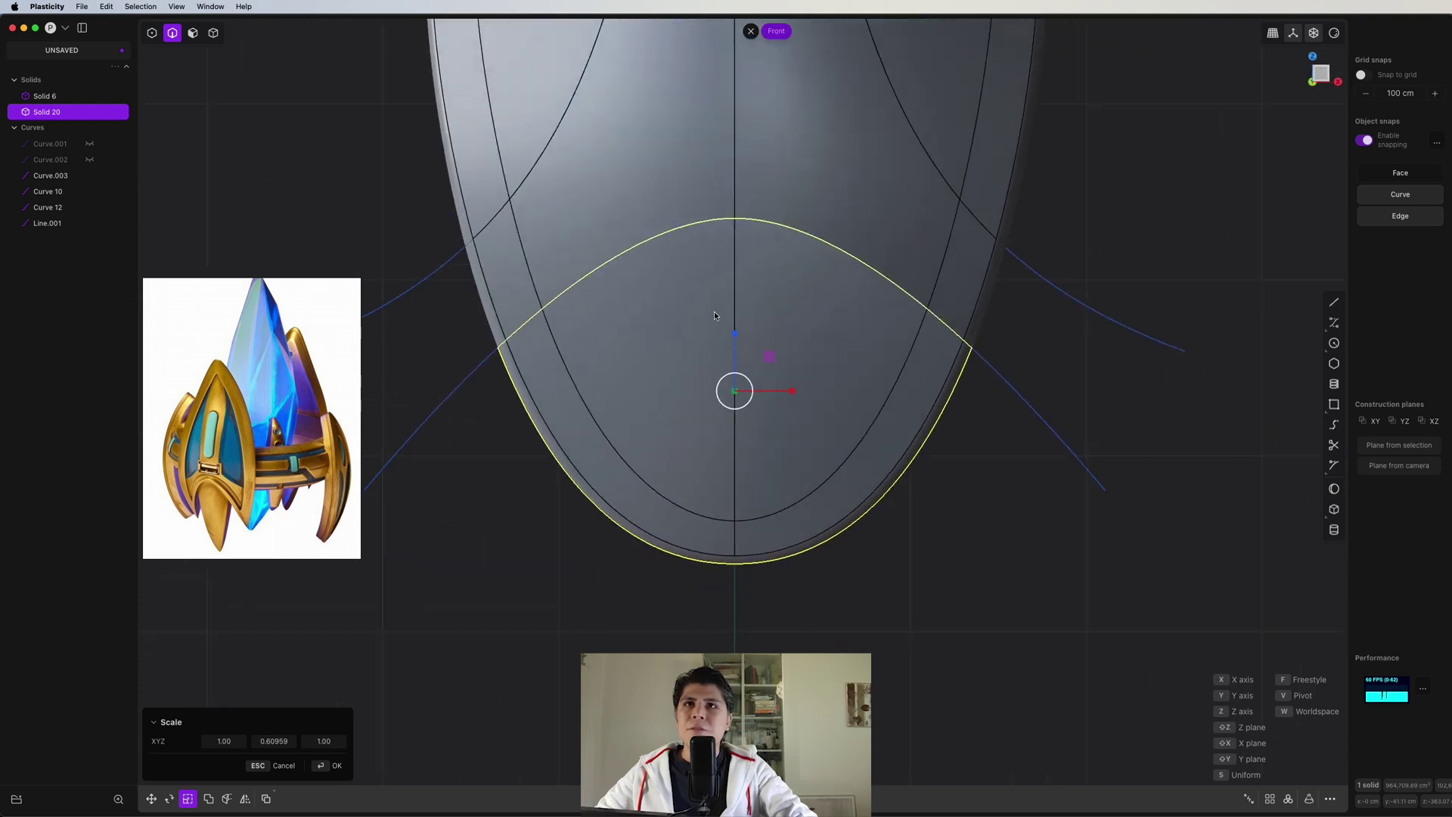
pyautogui.moveTo(738, 333); pyautogui.dragTo(738, 248)
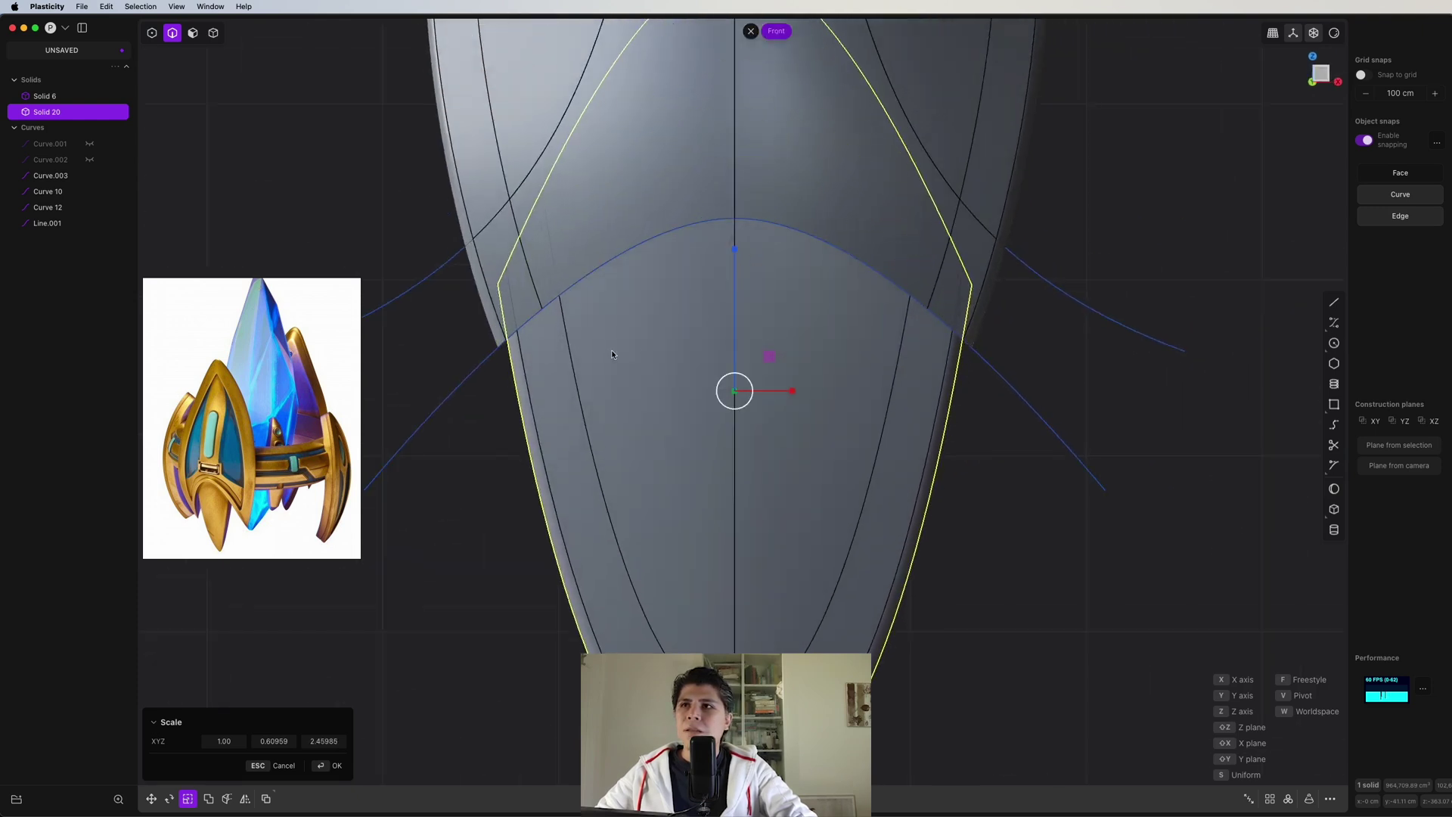
pyautogui.scroll(-2, 611, 350)
pyautogui.keyDown('shift'); pyautogui.moveTo(765, 382); pyautogui.dragTo(796, 374, button='middle'); pyautogui.keyUp('shift')
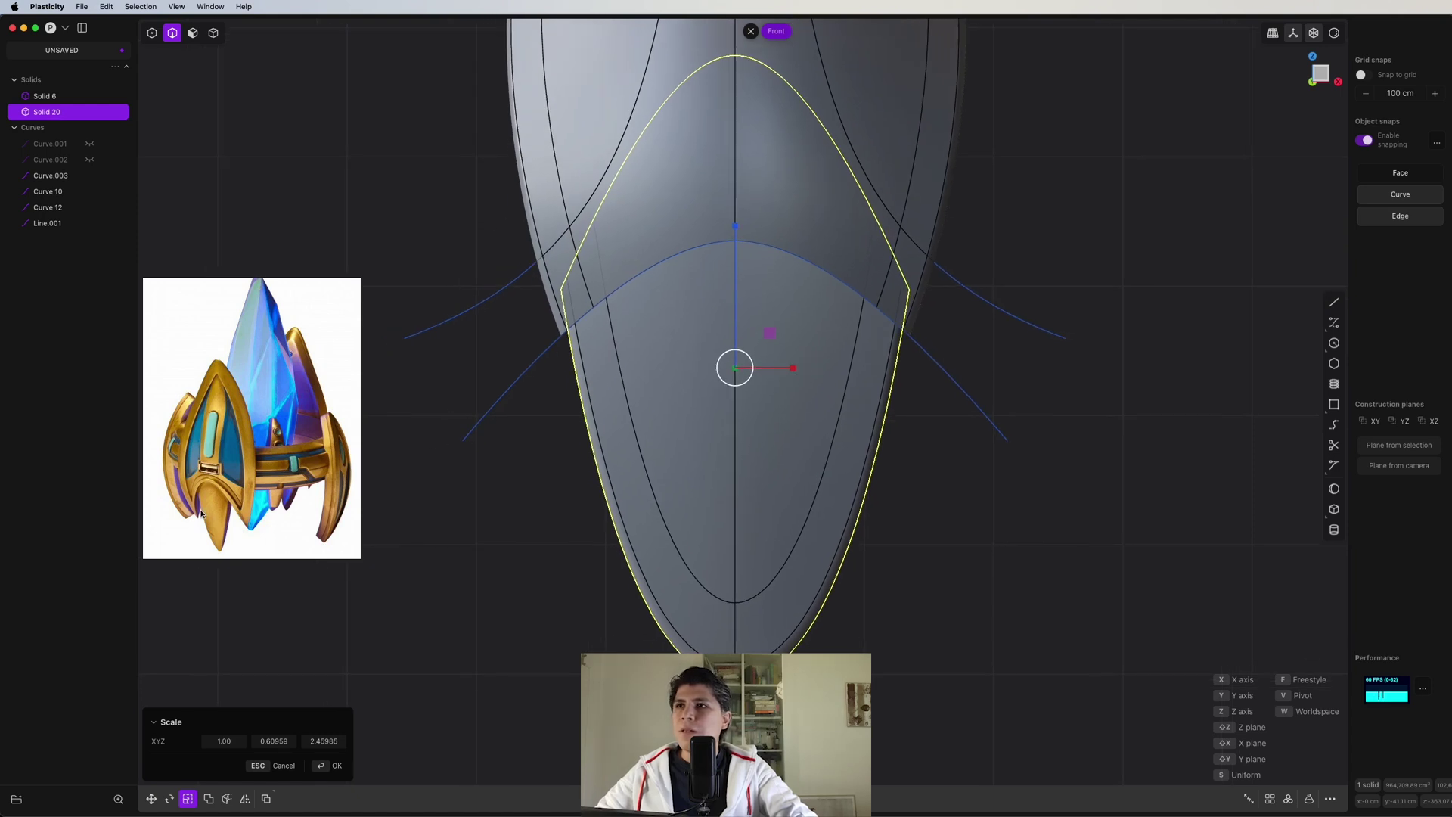
pyautogui.moveTo(794, 374); pyautogui.dragTo(776, 374)
pyautogui.moveTo(776, 374); pyautogui.dragTo(722, 346, button='middle')
pyautogui.scroll(5, 791, 341)
pyautogui.press('Return')
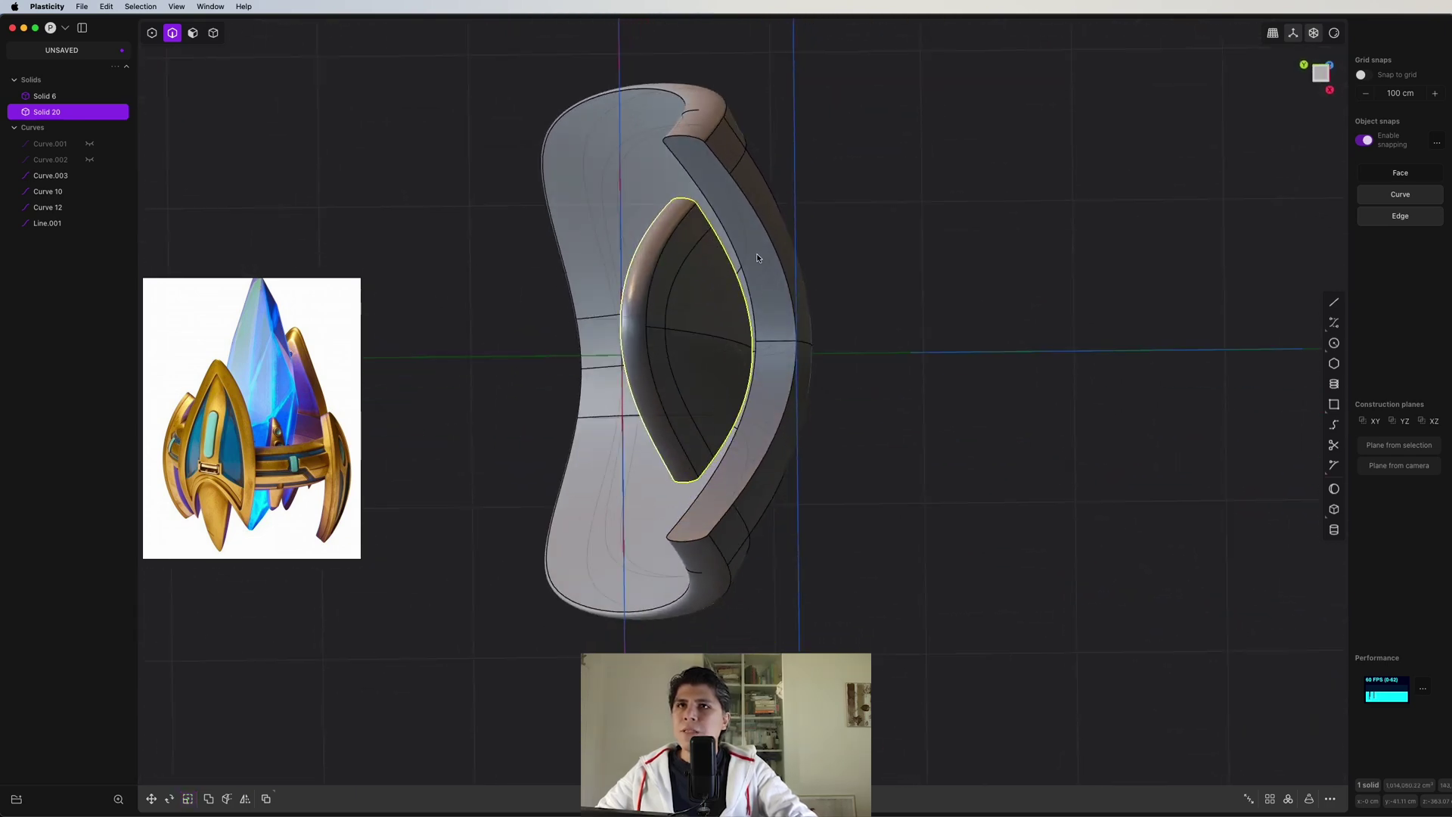
# - Move the lower piece about -33 cm along Y so its upper end tucks behind the plate
pyautogui.scroll(4, 757, 258)
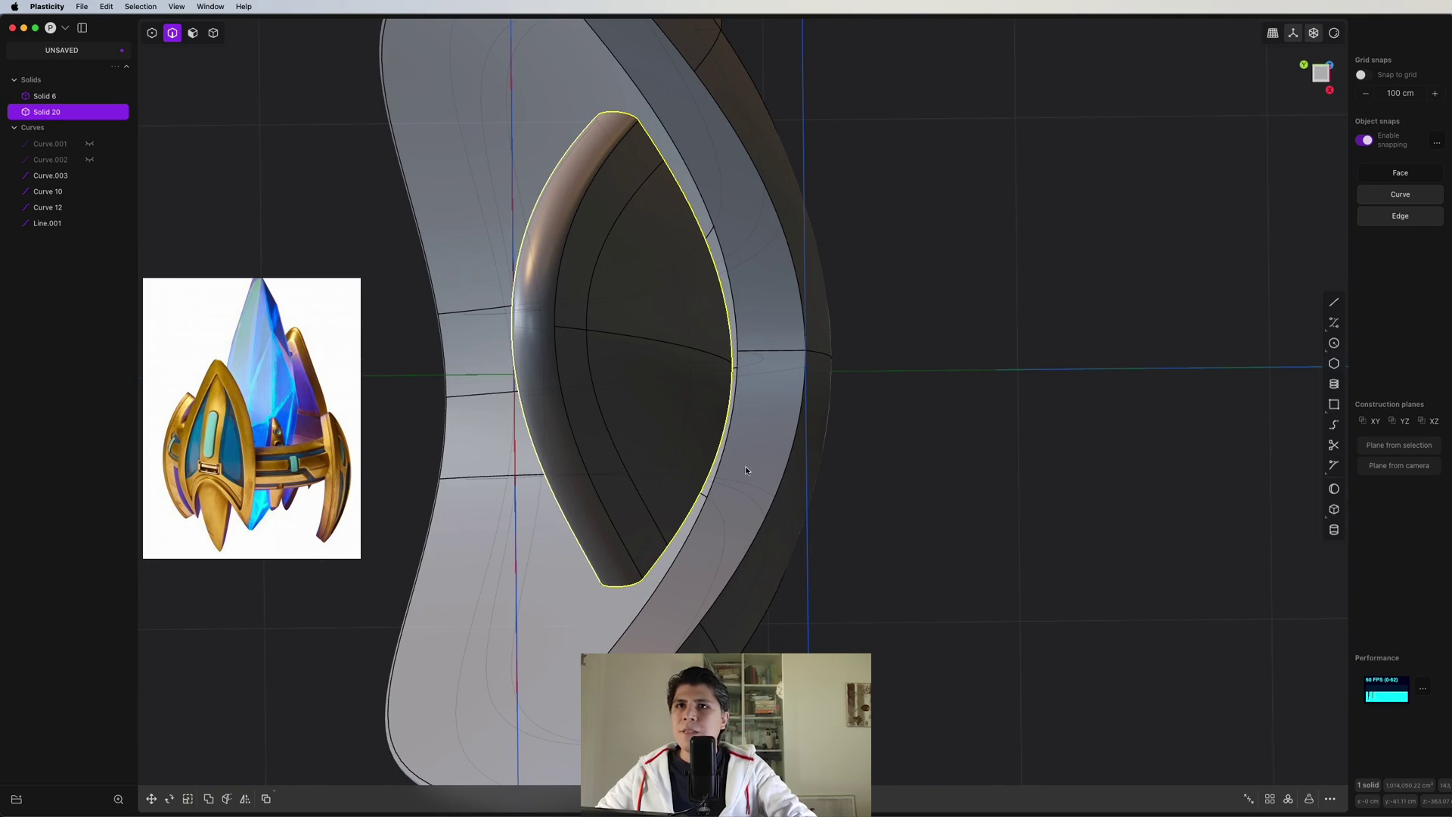
pyautogui.press('g')
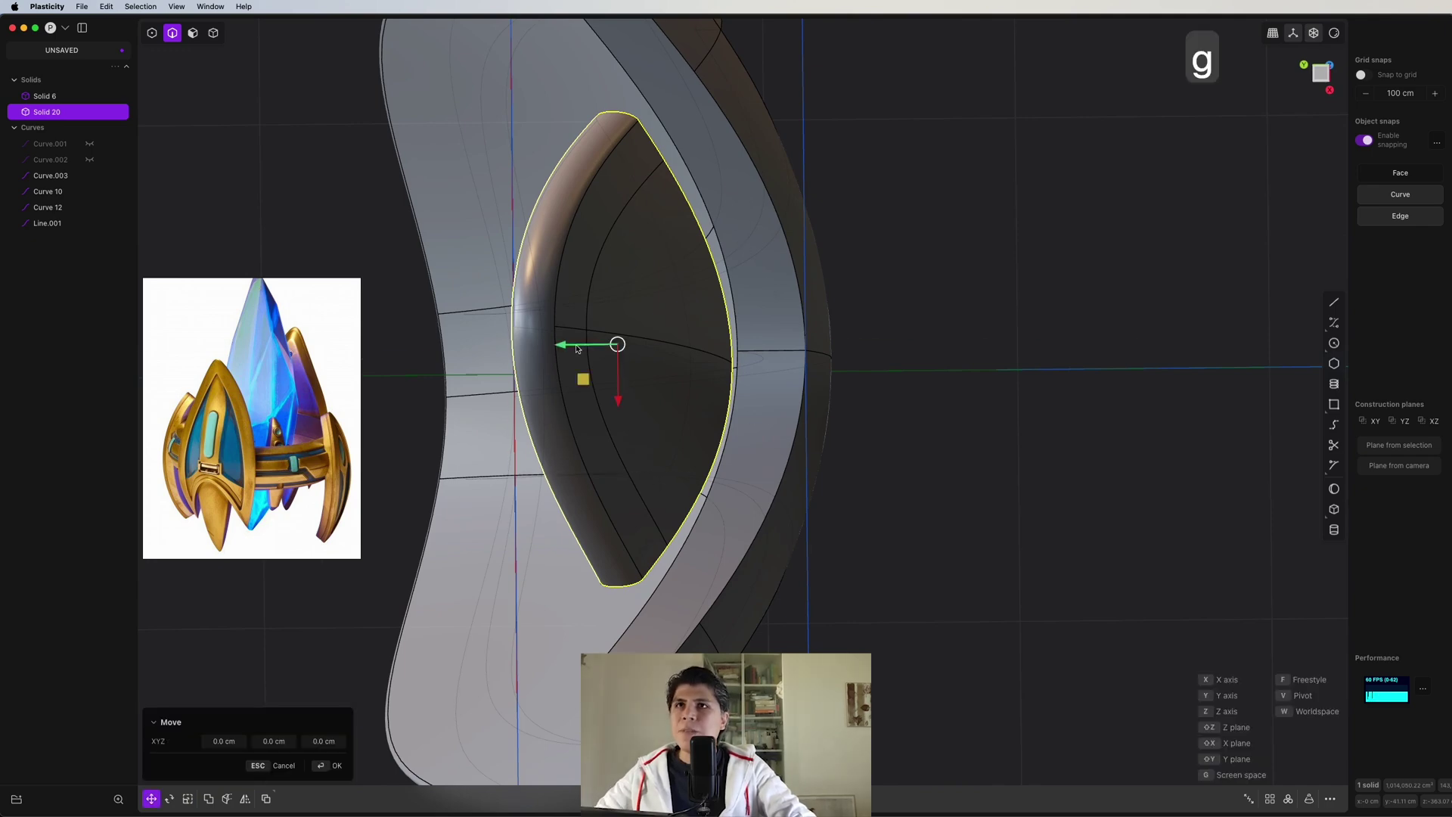
pyautogui.click(1331, 66)
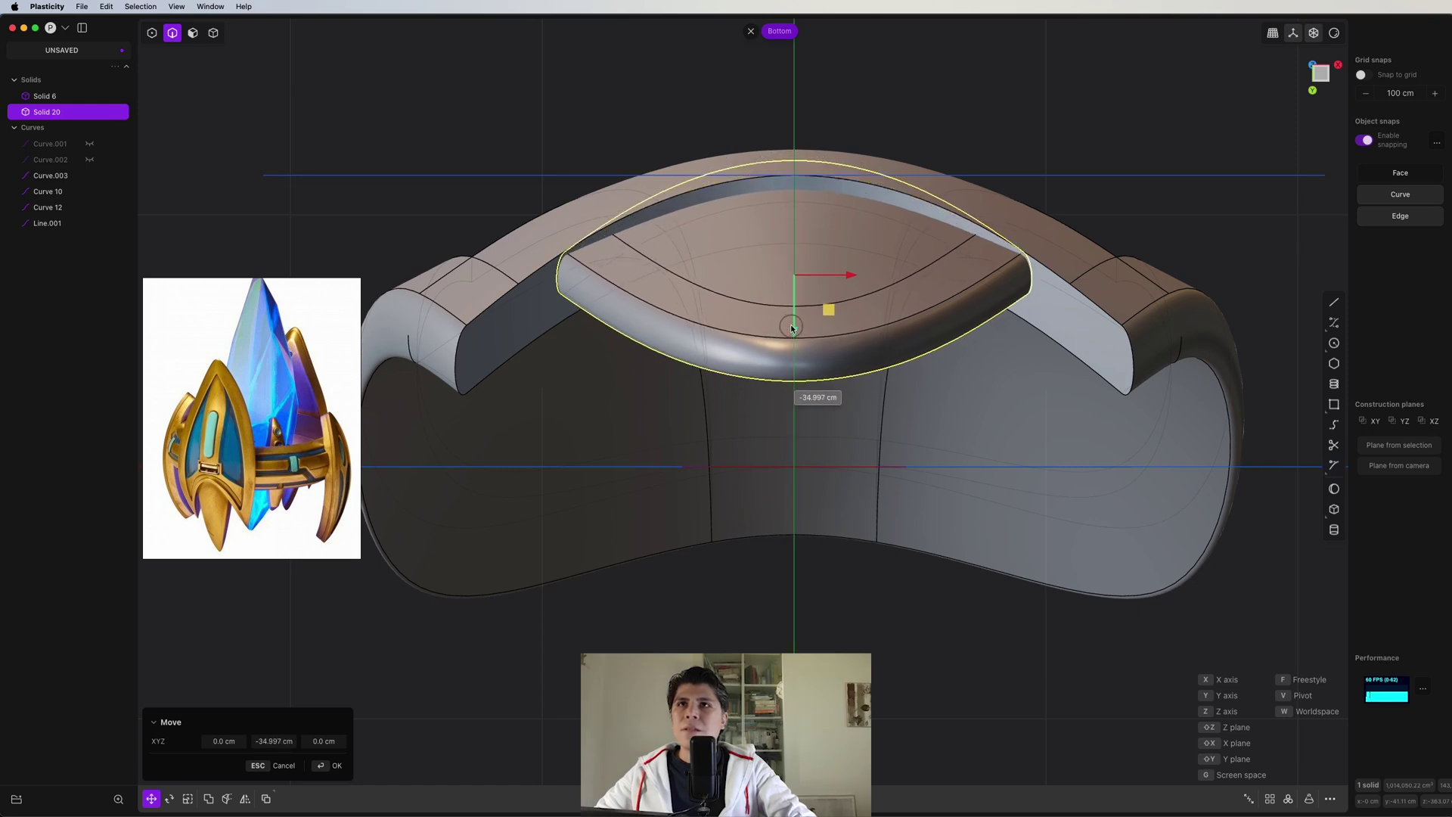
pyautogui.moveTo(805, 320); pyautogui.dragTo(796, 435, button='middle')
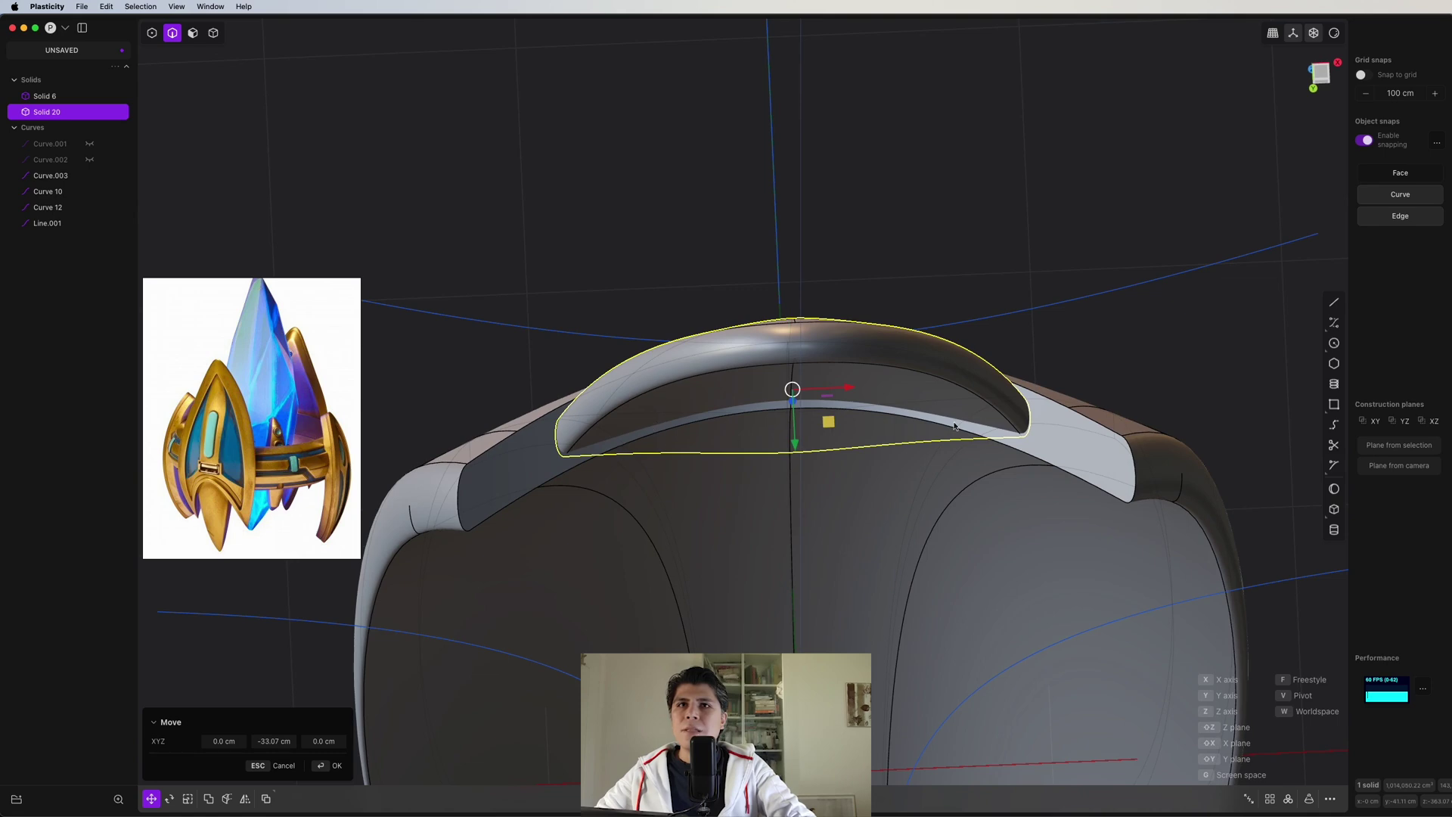
pyautogui.moveTo(955, 427); pyautogui.dragTo(1005, 361, button='middle')
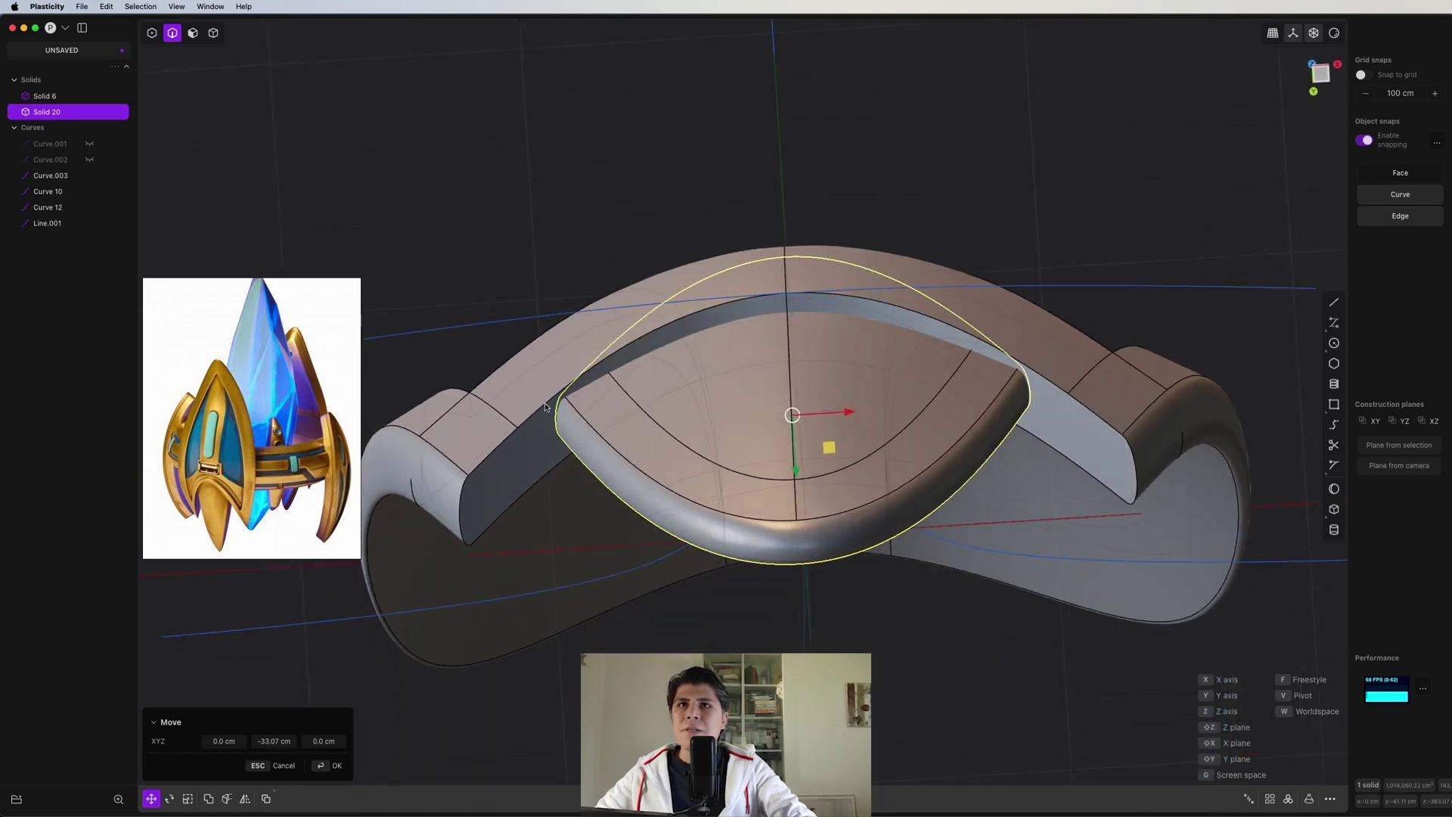
pyautogui.moveTo(545, 407); pyautogui.dragTo(787, 299, button='middle')
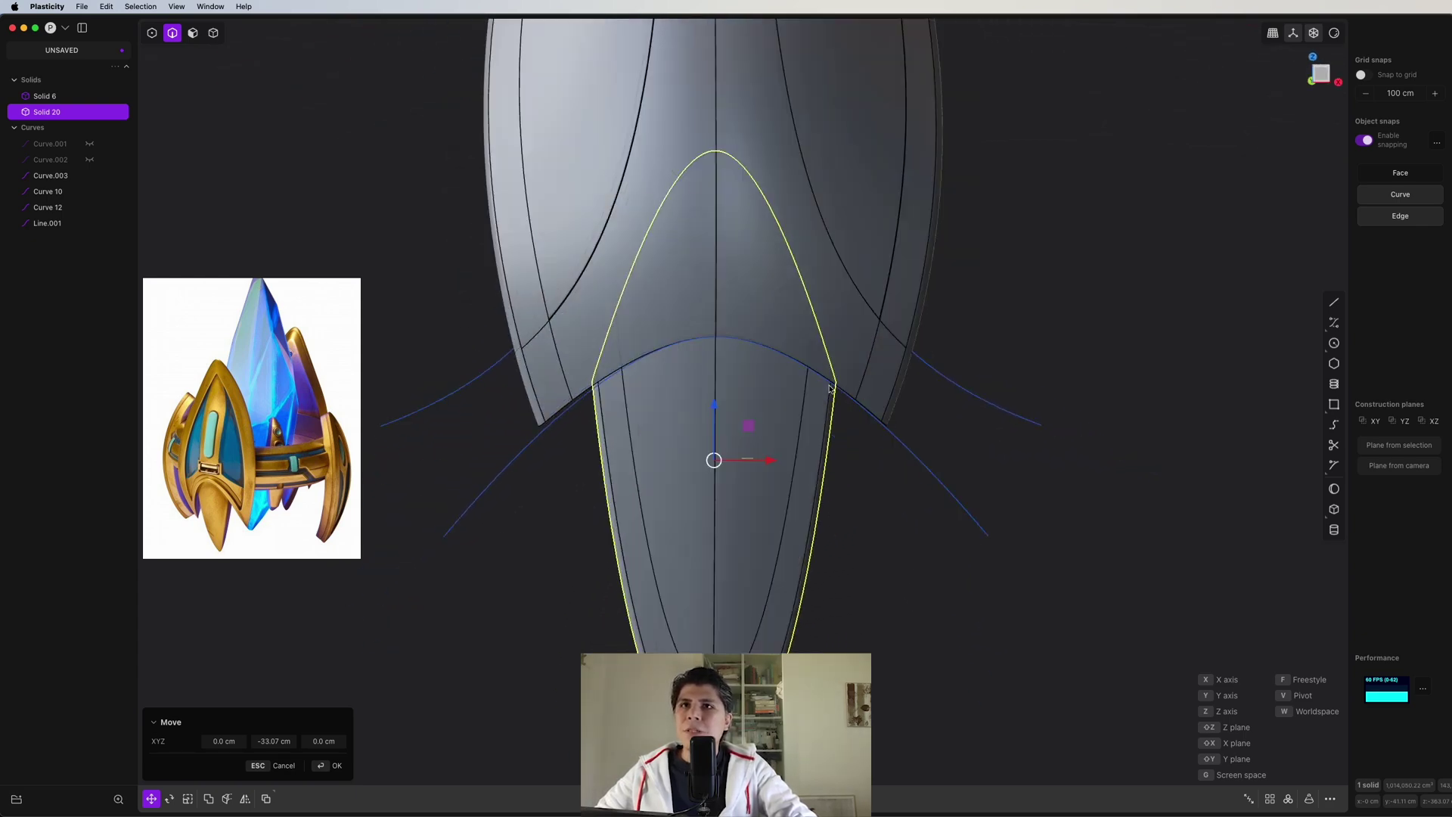
pyautogui.moveTo(593, 370); pyautogui.dragTo(723, 386, button='middle')
pyautogui.scroll(5, 719, 330)
pyautogui.press('Return')
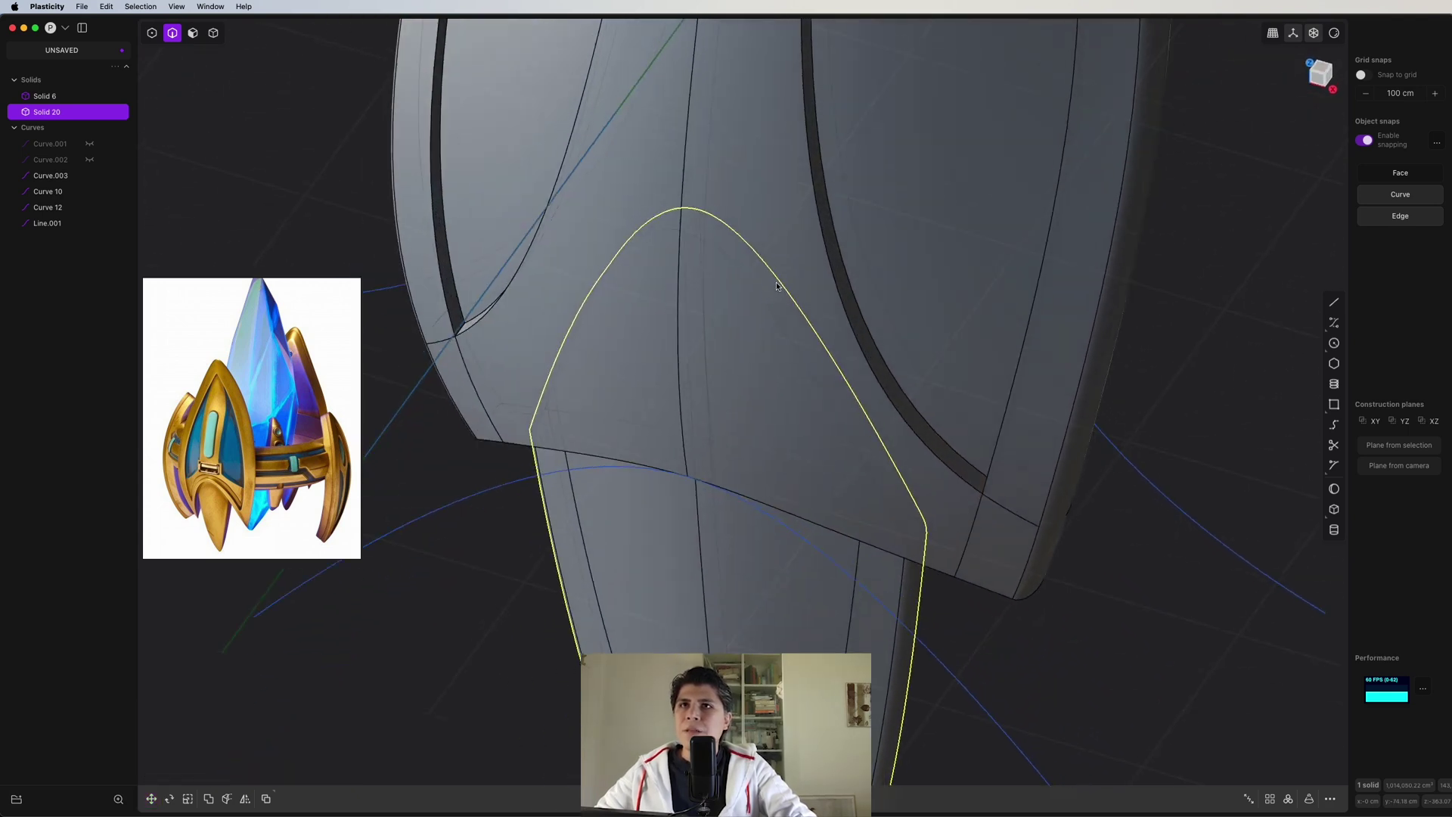
# - Isolate the lower piece, scale its two top faces along Z to about 39 cm to flatten the arch, and unhide everything
pyautogui.hotkey('shift', 'h')
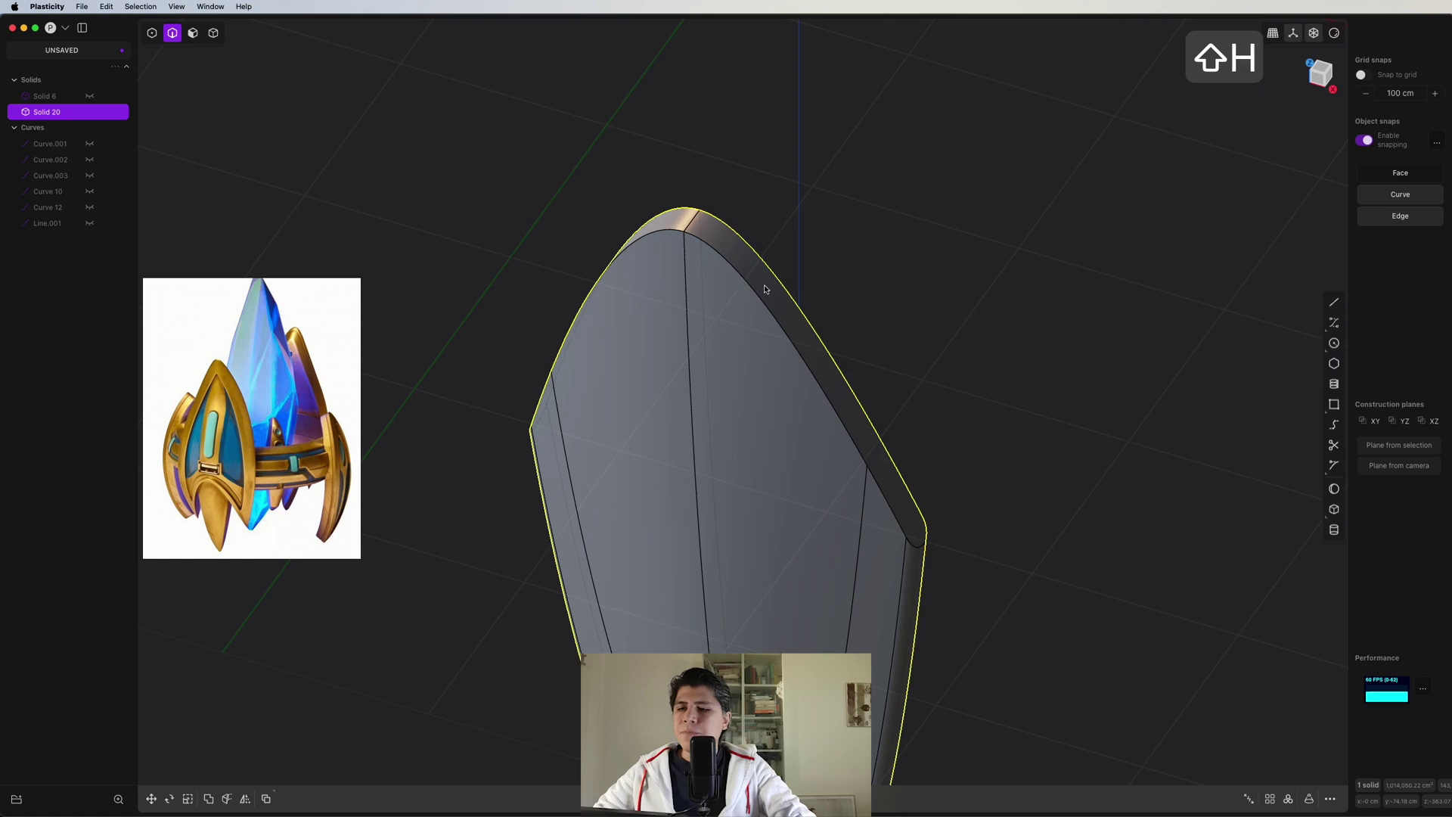
pyautogui.press('3')
pyautogui.click(764, 287)
pyautogui.moveTo(764, 288); pyautogui.dragTo(765, 220, button='middle')
pyautogui.press('s')
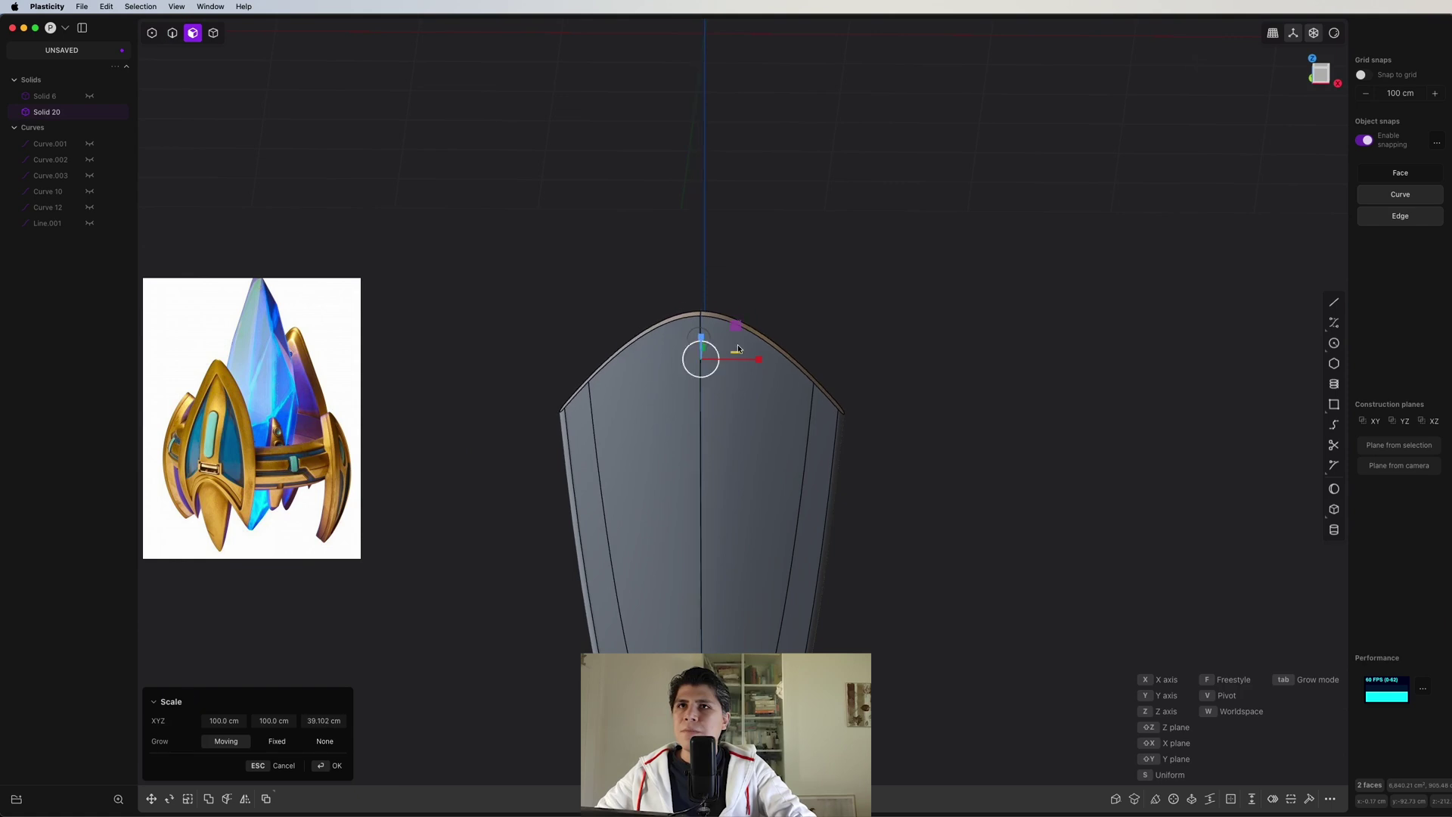
pyautogui.moveTo(737, 344); pyautogui.dragTo(1229, 331, button='middle')
pyautogui.click(779, 389)
pyautogui.hotkey('alt', 'h')
pyautogui.press('Escape')
# - Offset the lower piece's two top faces by about -21.2 cm to shorten the end poking through the plate
pyautogui.scroll(5, 1022, 310)
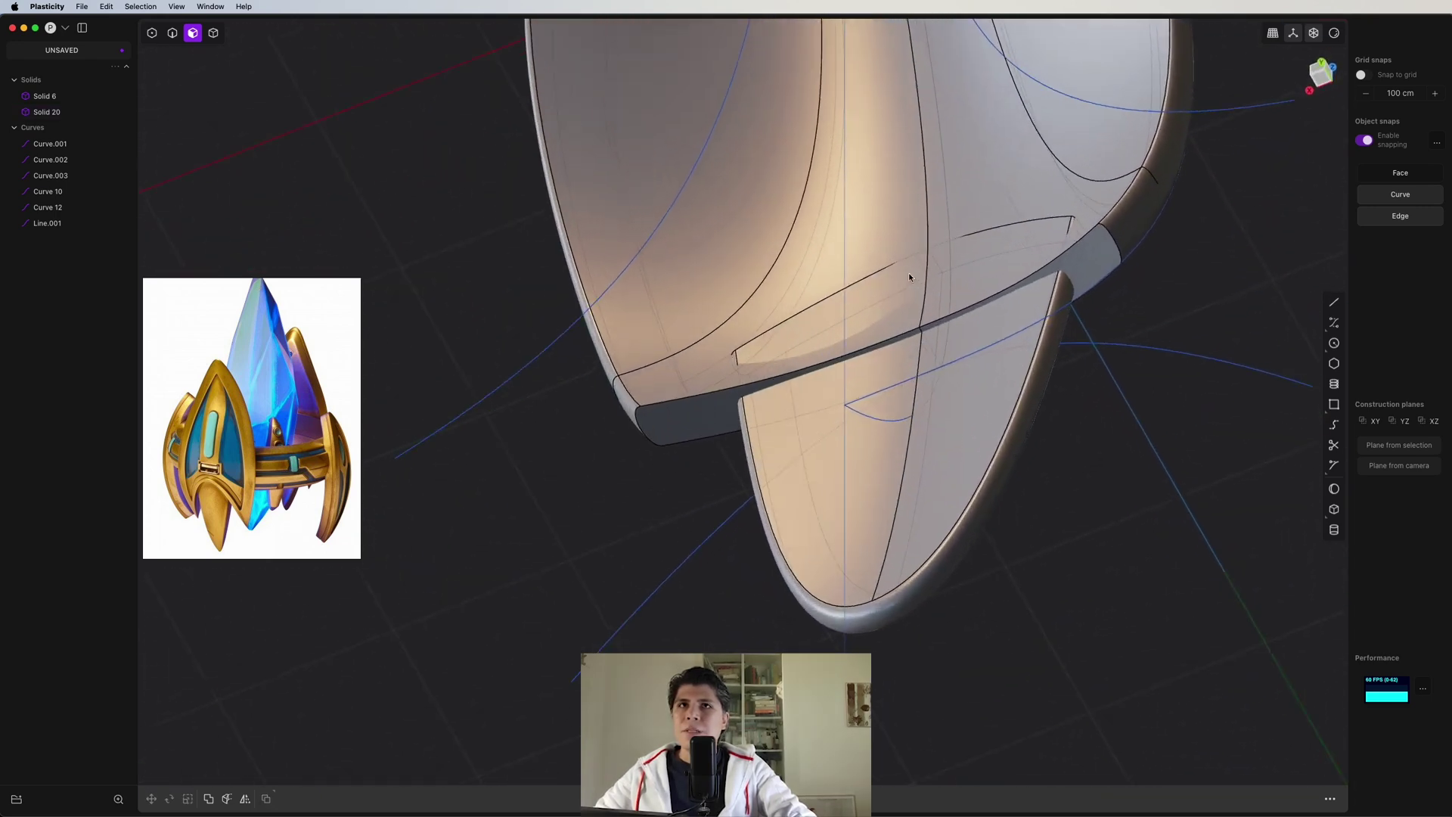
pyautogui.moveTo(932, 324); pyautogui.dragTo(1059, 318, button='middle')
pyautogui.click(1059, 318)
pyautogui.press('o')
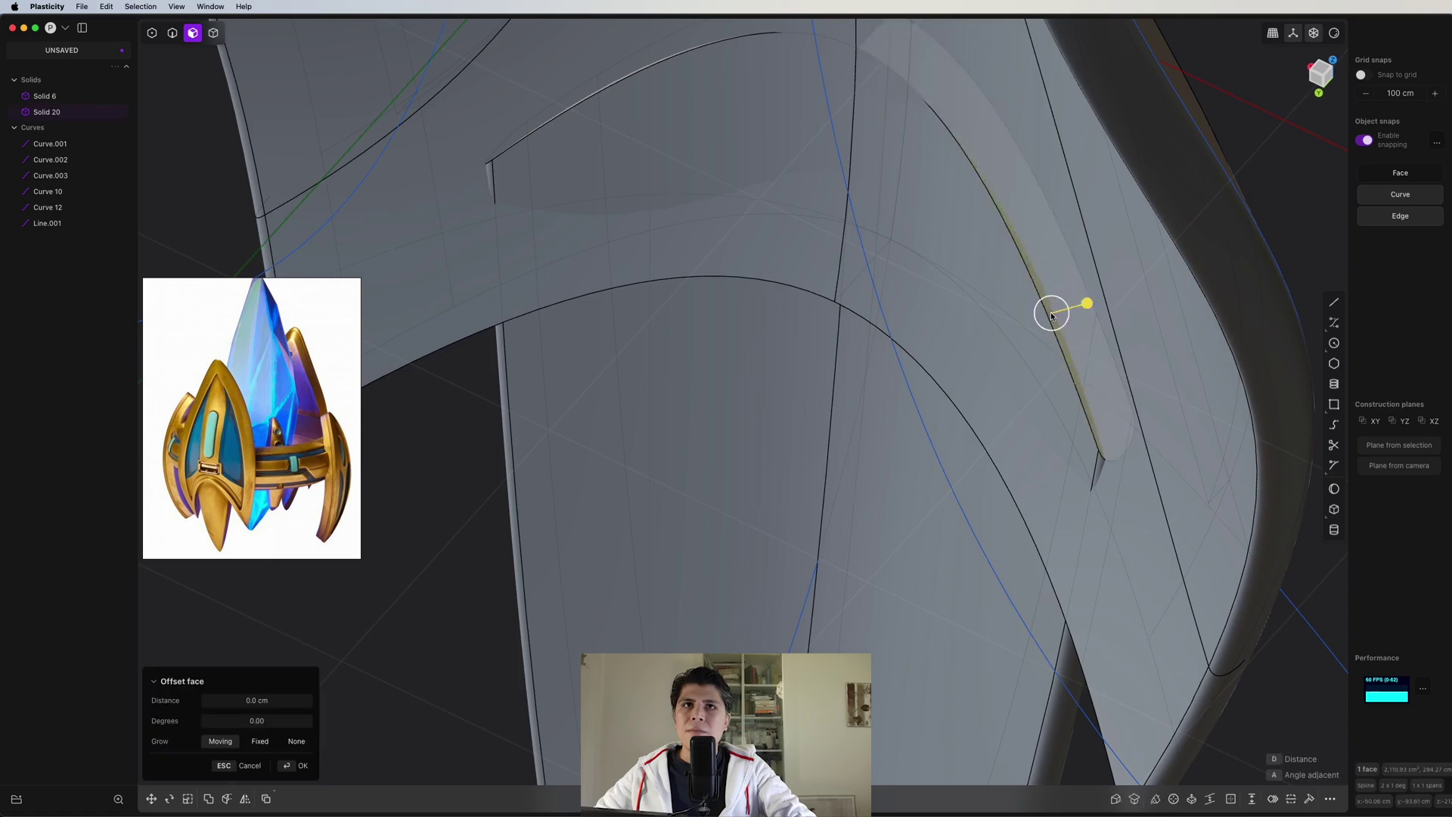
pyautogui.scroll(3, 875, 341)
pyautogui.moveTo(875, 340); pyautogui.dragTo(794, 214, button='middle')
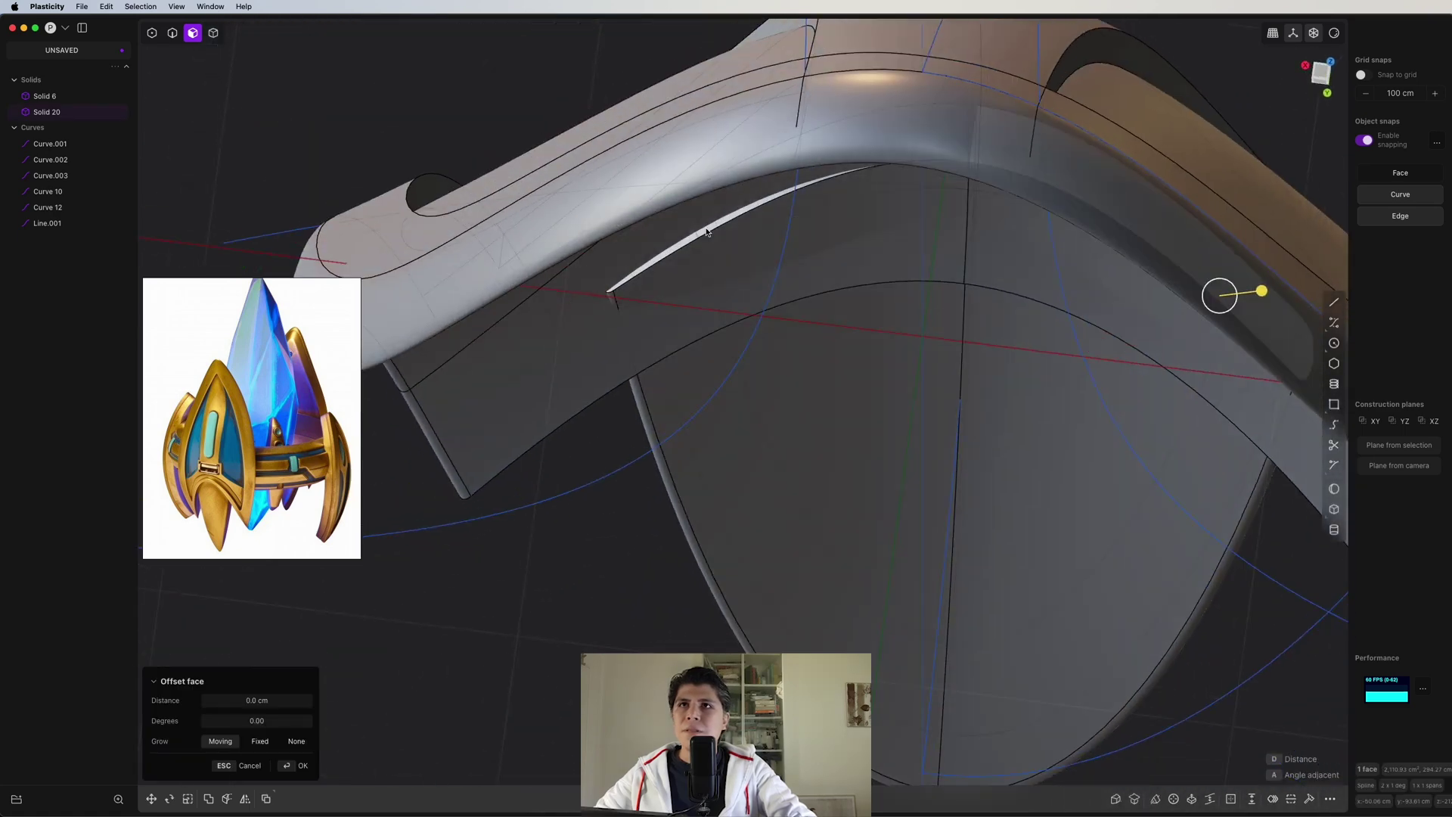
pyautogui.click(795, 214)
pyautogui.scroll(3, 794, 214)
pyautogui.scroll(-3, 794, 215)
pyautogui.moveTo(760, 205); pyautogui.dragTo(732, 199)
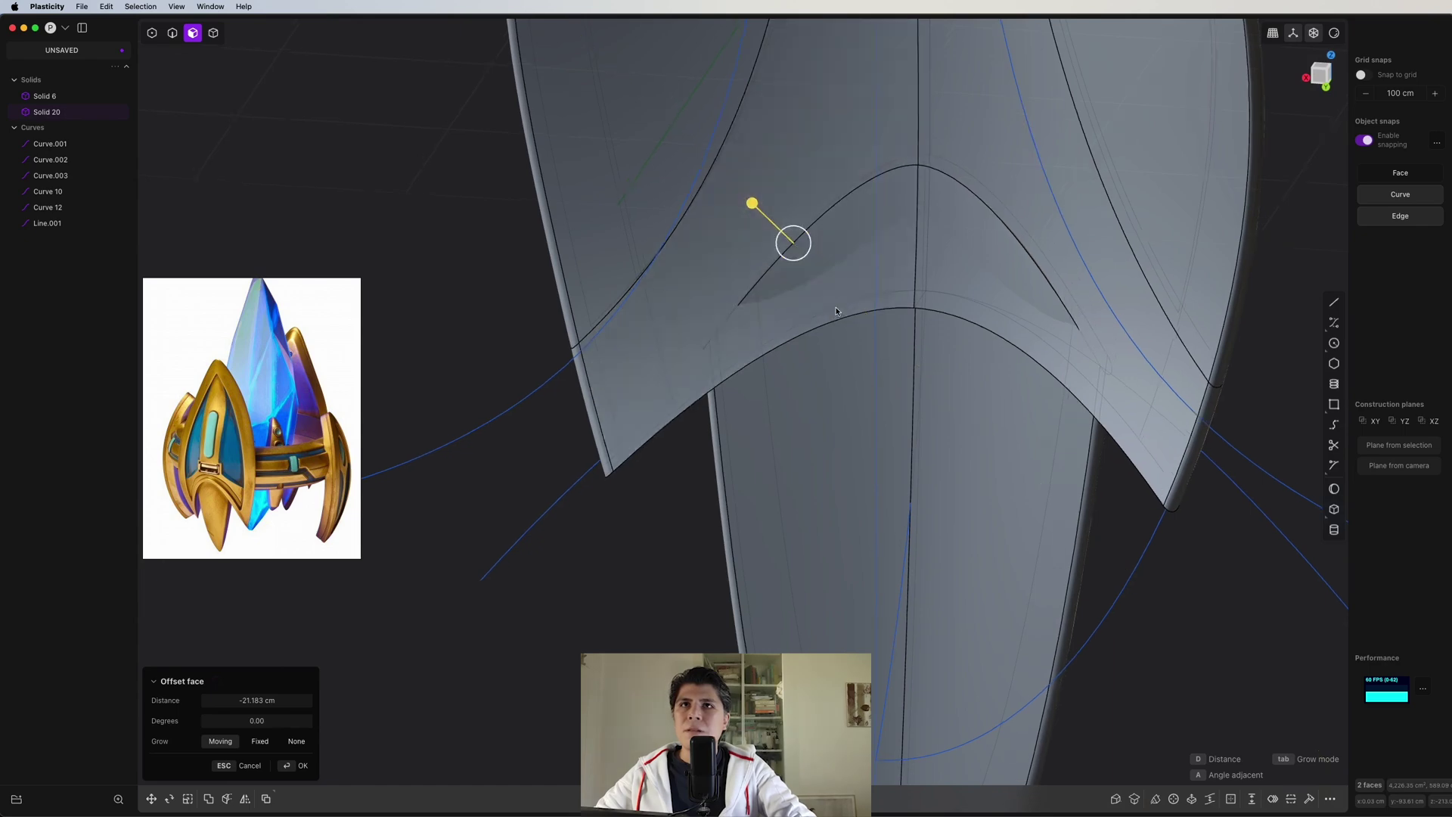
# - Scale the lower piece's two top faces along Z by about 0.46 and offset them by about -18.3 cm
pyautogui.press('s')
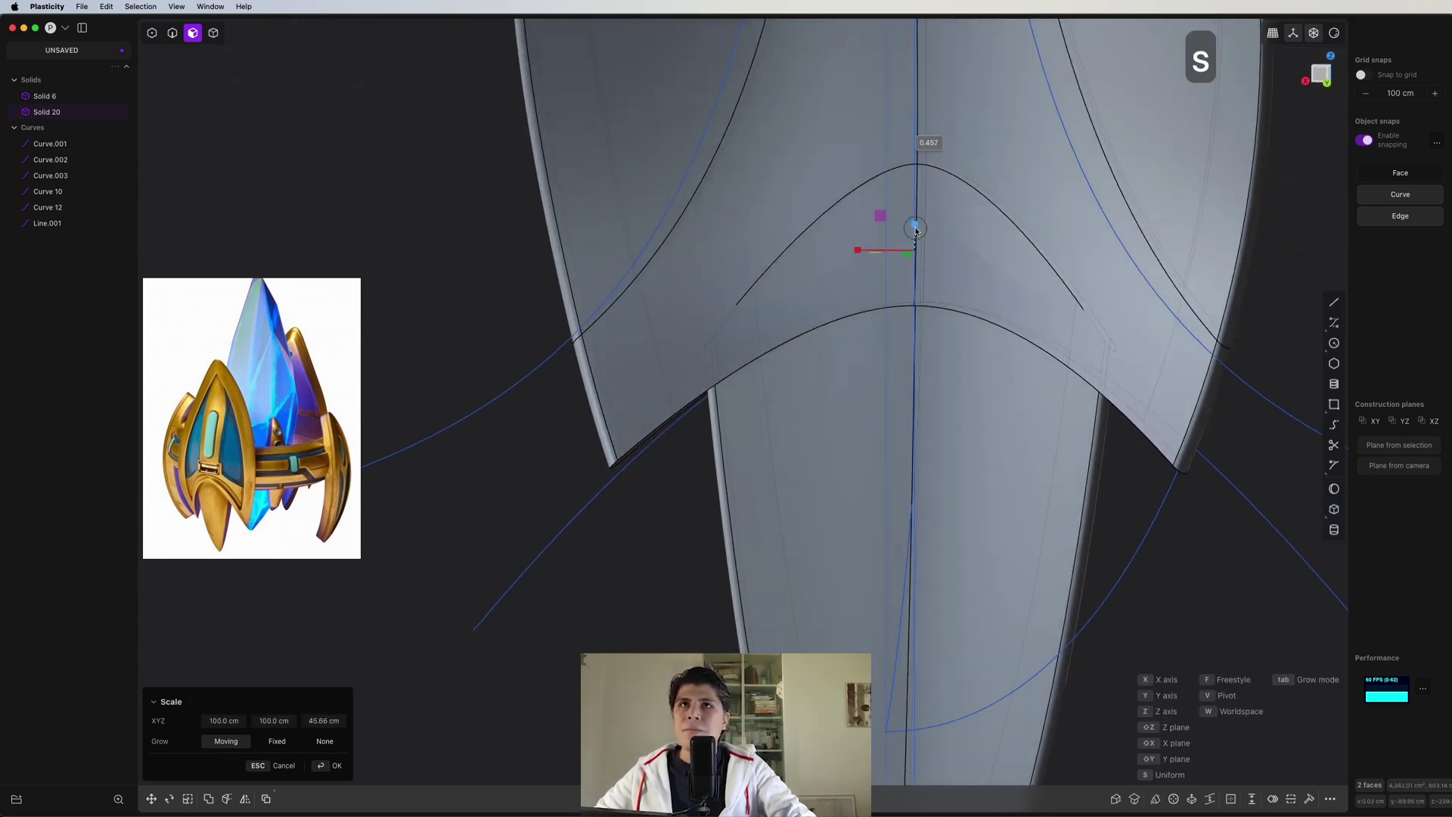
pyautogui.moveTo(917, 239); pyautogui.dragTo(898, 169, button='middle')
pyautogui.press('o')
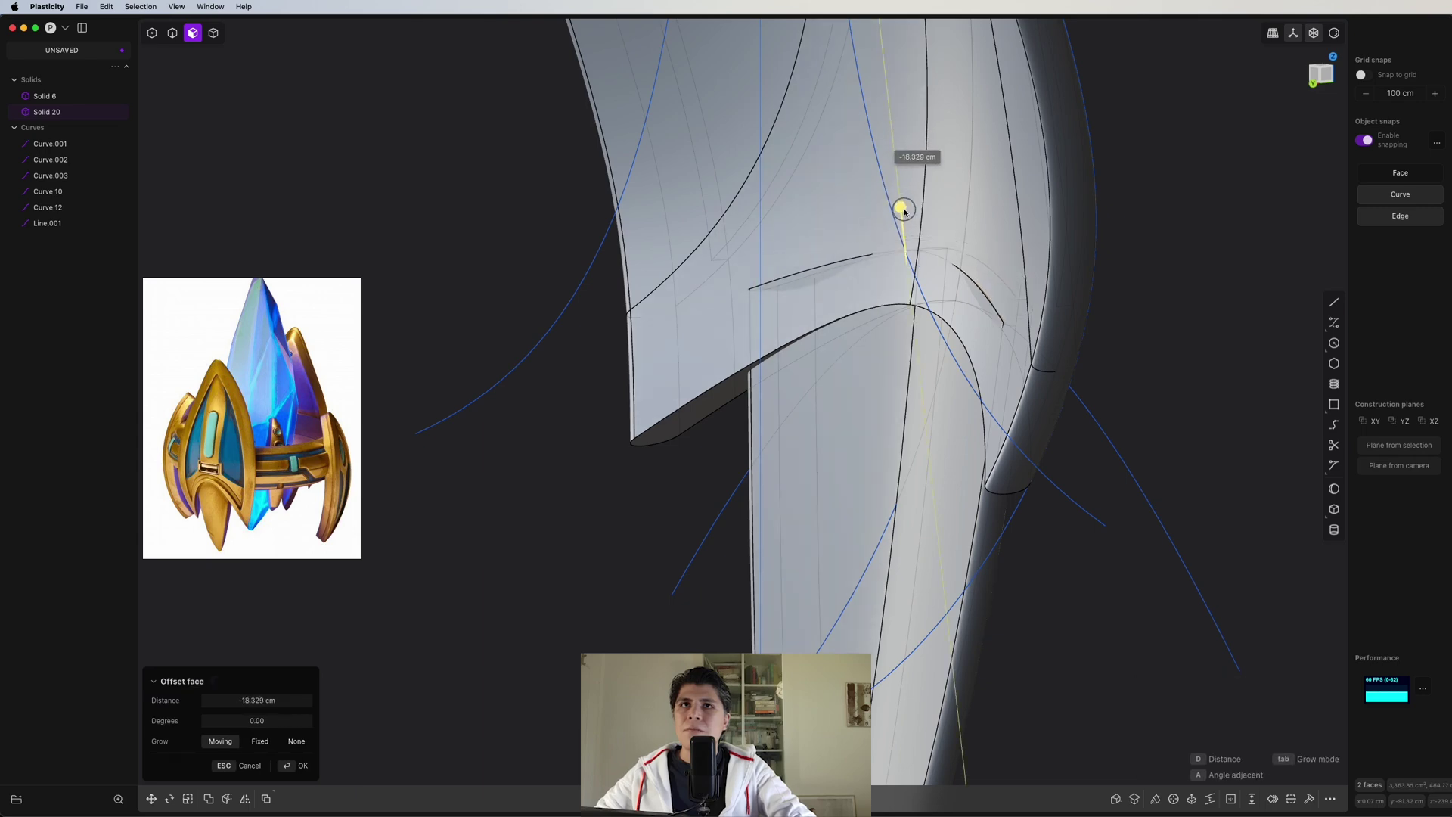
pyautogui.moveTo(910, 228); pyautogui.dragTo(529, 166, button='middle')
# - Hide all the construction curves from Curve.001 through Line.001
pyautogui.click(61, 144)
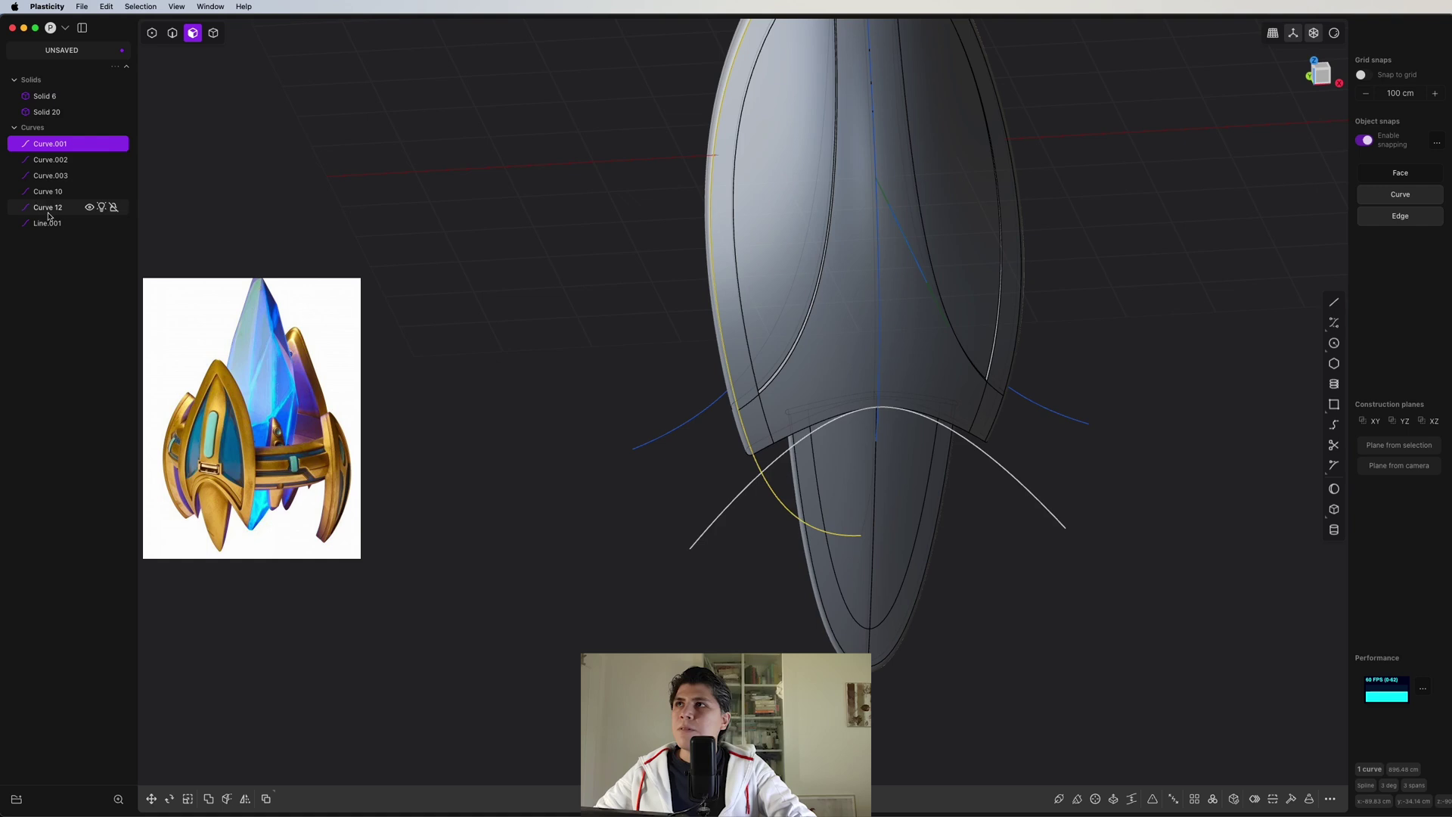
pyautogui.keyDown('shift'); pyautogui.click(47, 223); pyautogui.keyUp('shift')
pyautogui.press('h')
pyautogui.press('1')
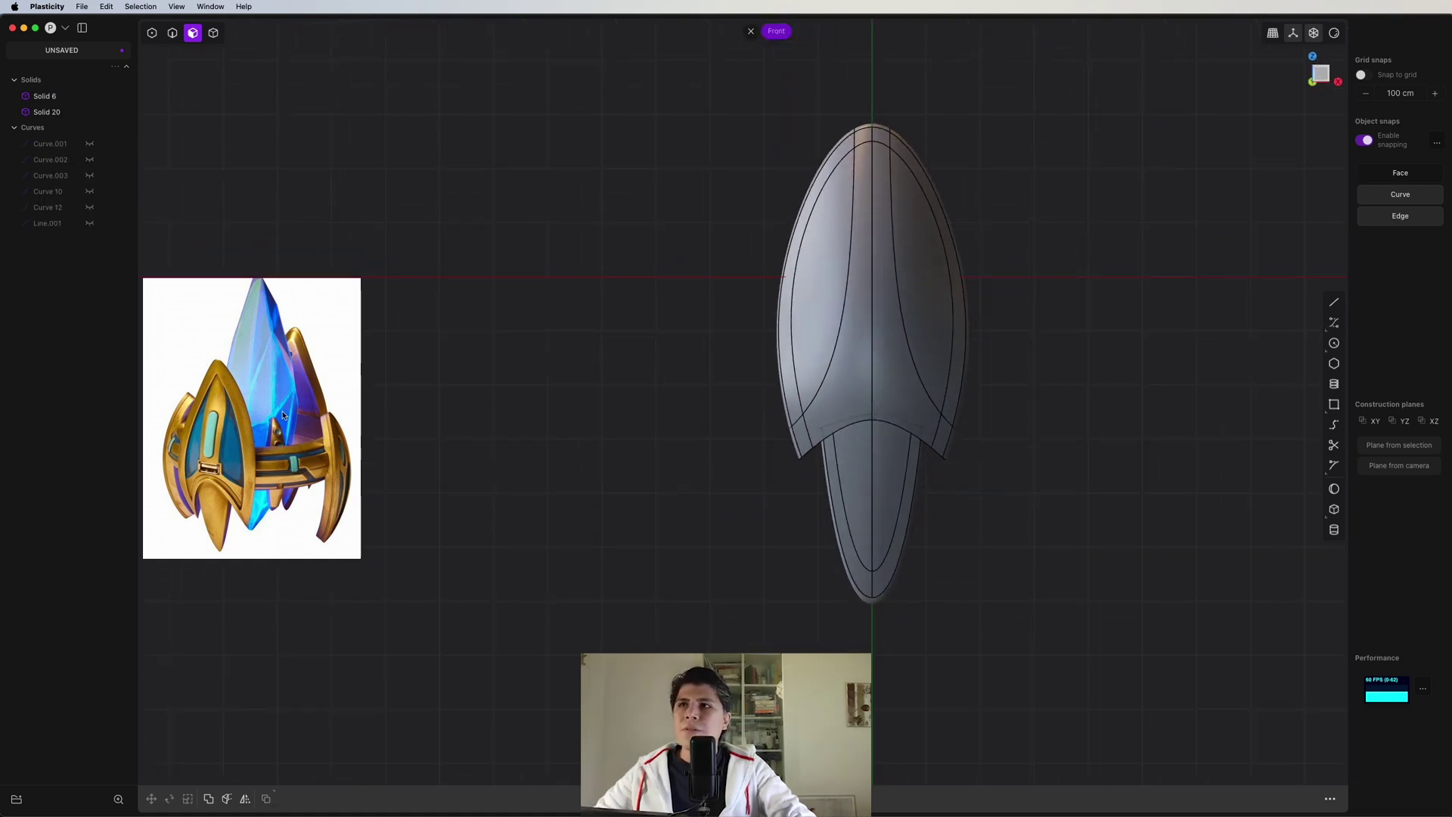
# - In the front view, draw a circle of about 19 cm radius on the centre line of the plate's upper part
pyautogui.press('2')
pyautogui.scroll(5, 852, 400)
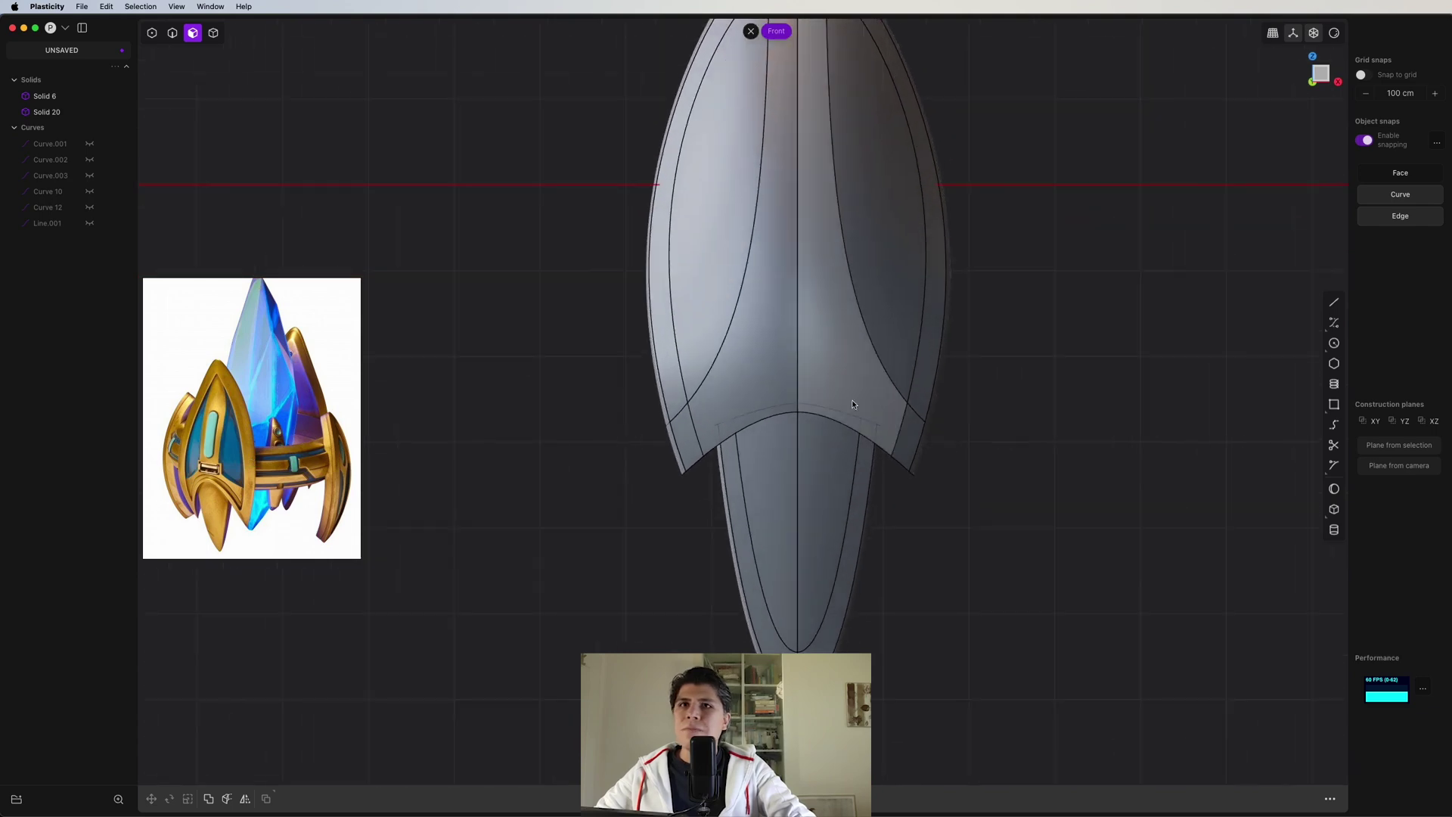
pyautogui.moveTo(807, 320); pyautogui.dragTo(885, 299, button='middle')
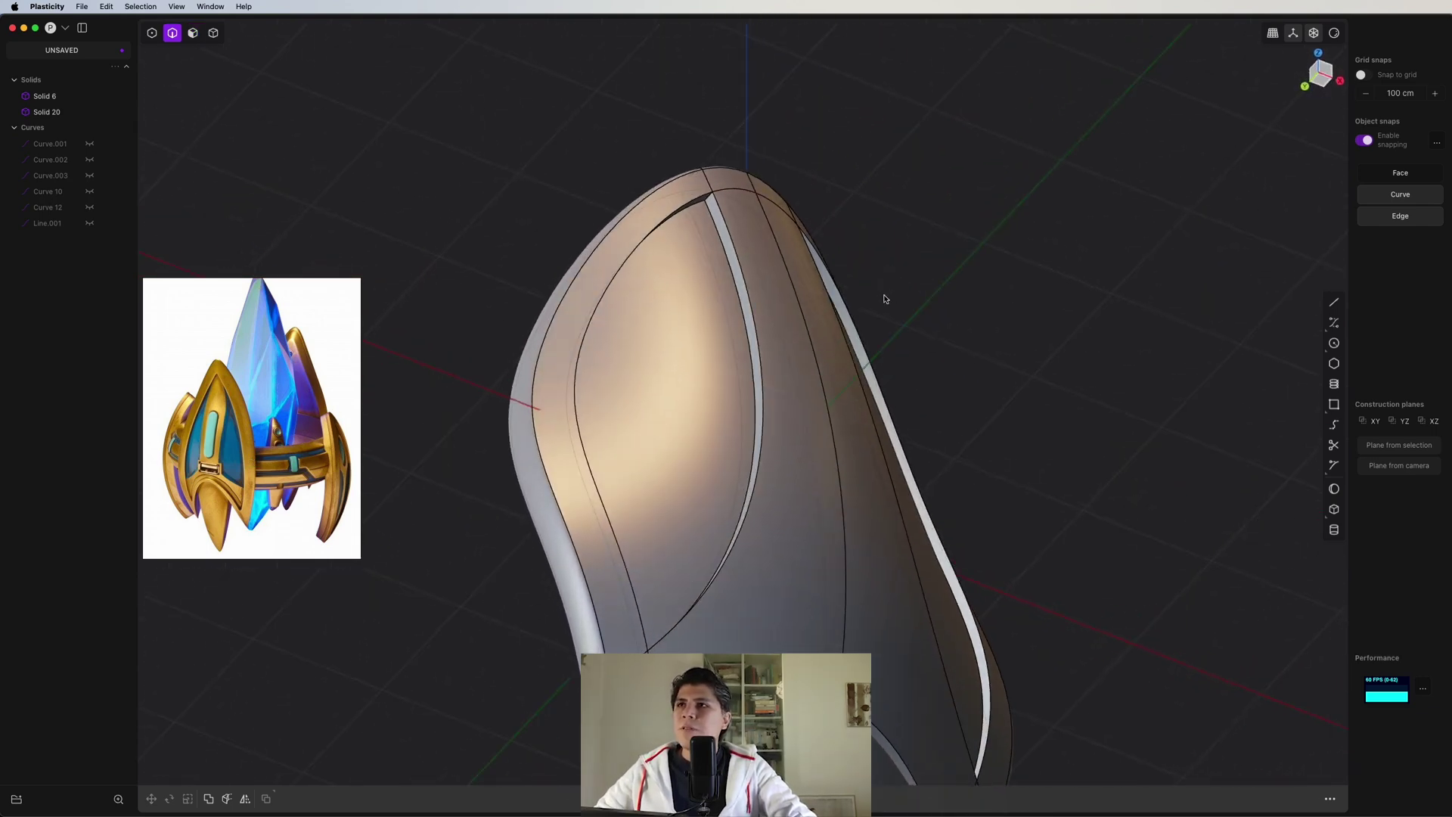
pyautogui.moveTo(802, 333); pyautogui.dragTo(810, 288, button='middle')
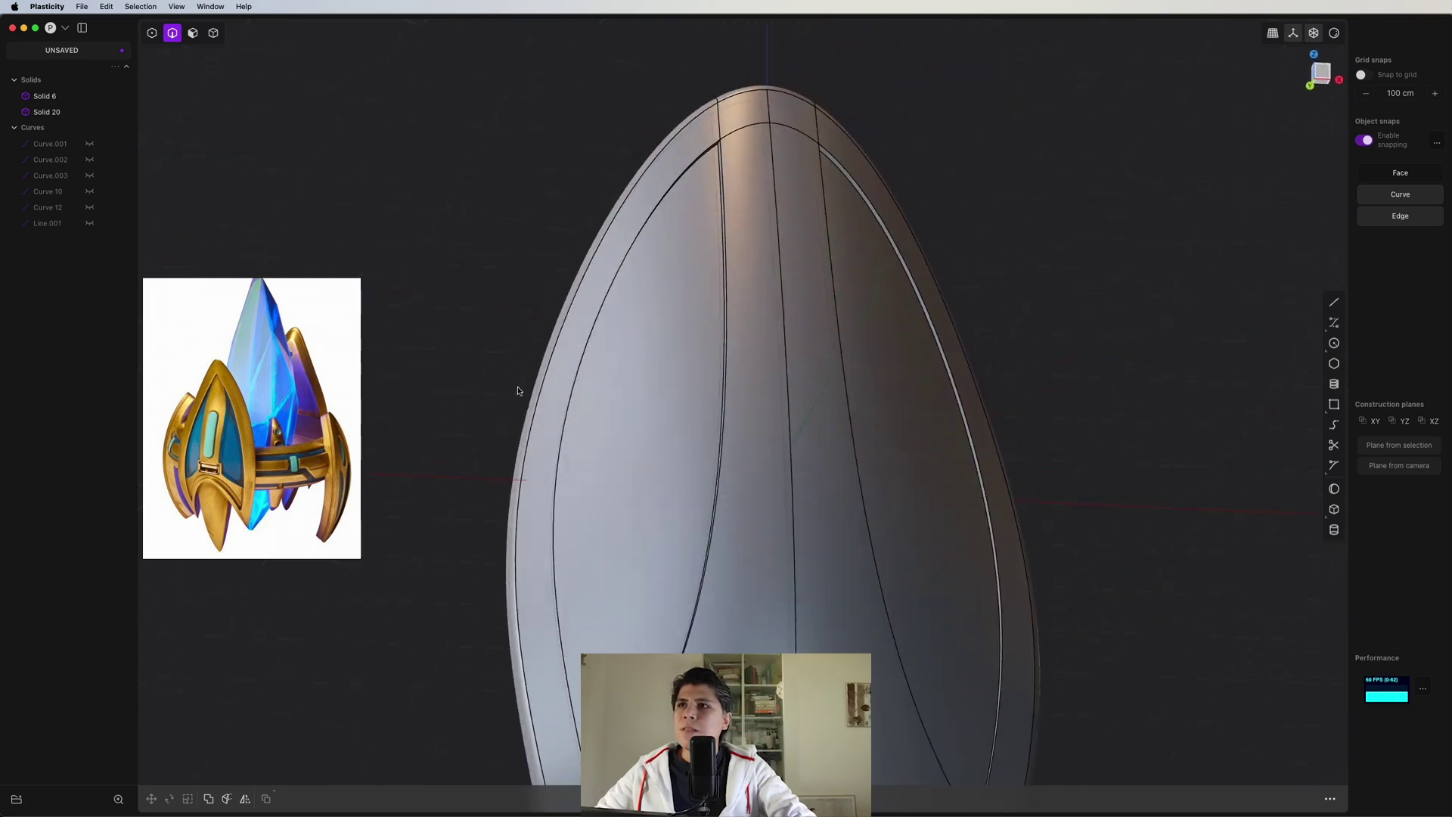
pyautogui.click(1321, 73)
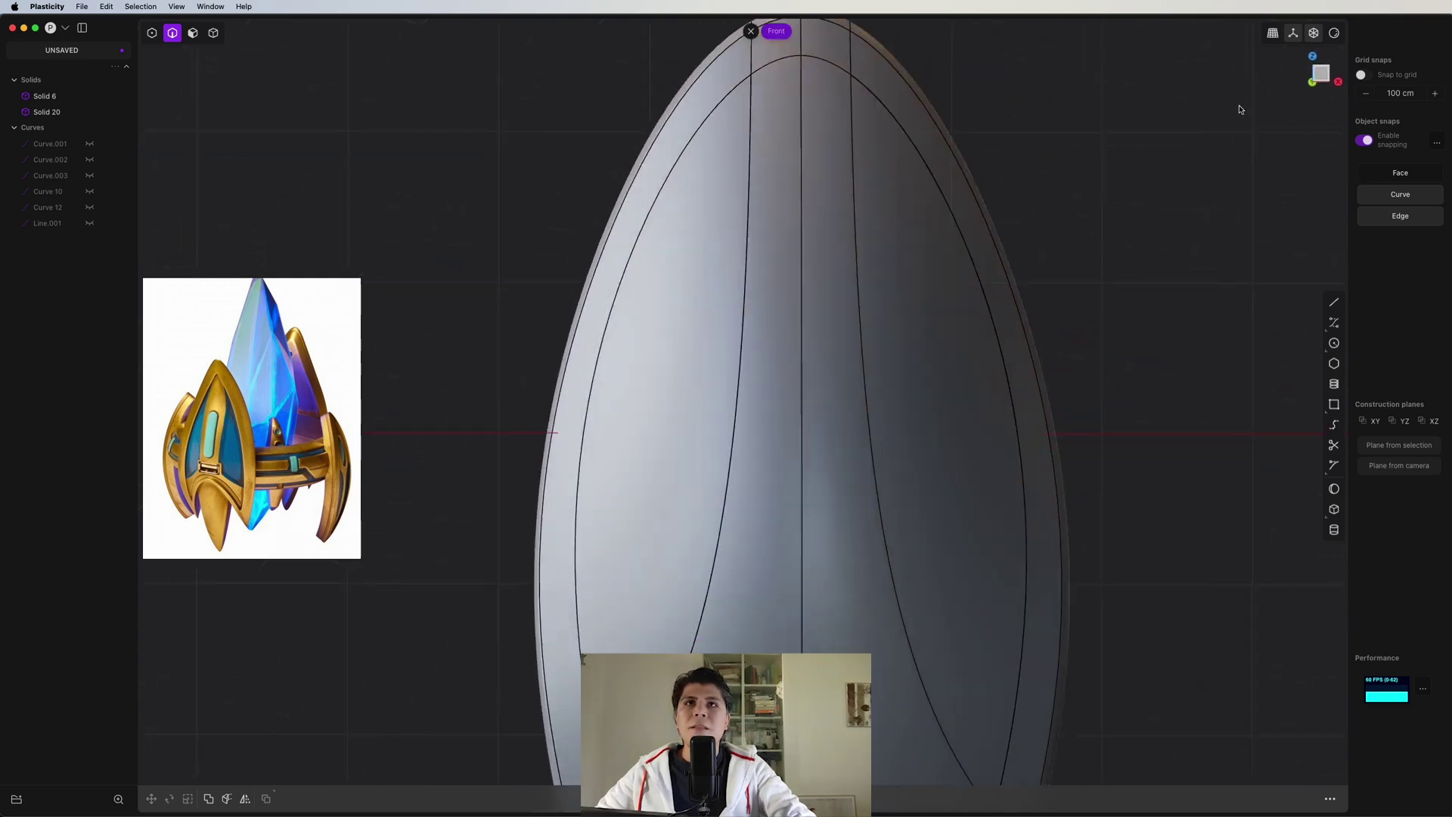
pyautogui.click(1334, 344)
pyautogui.scroll(3, 810, 270)
pyautogui.click(794, 236)
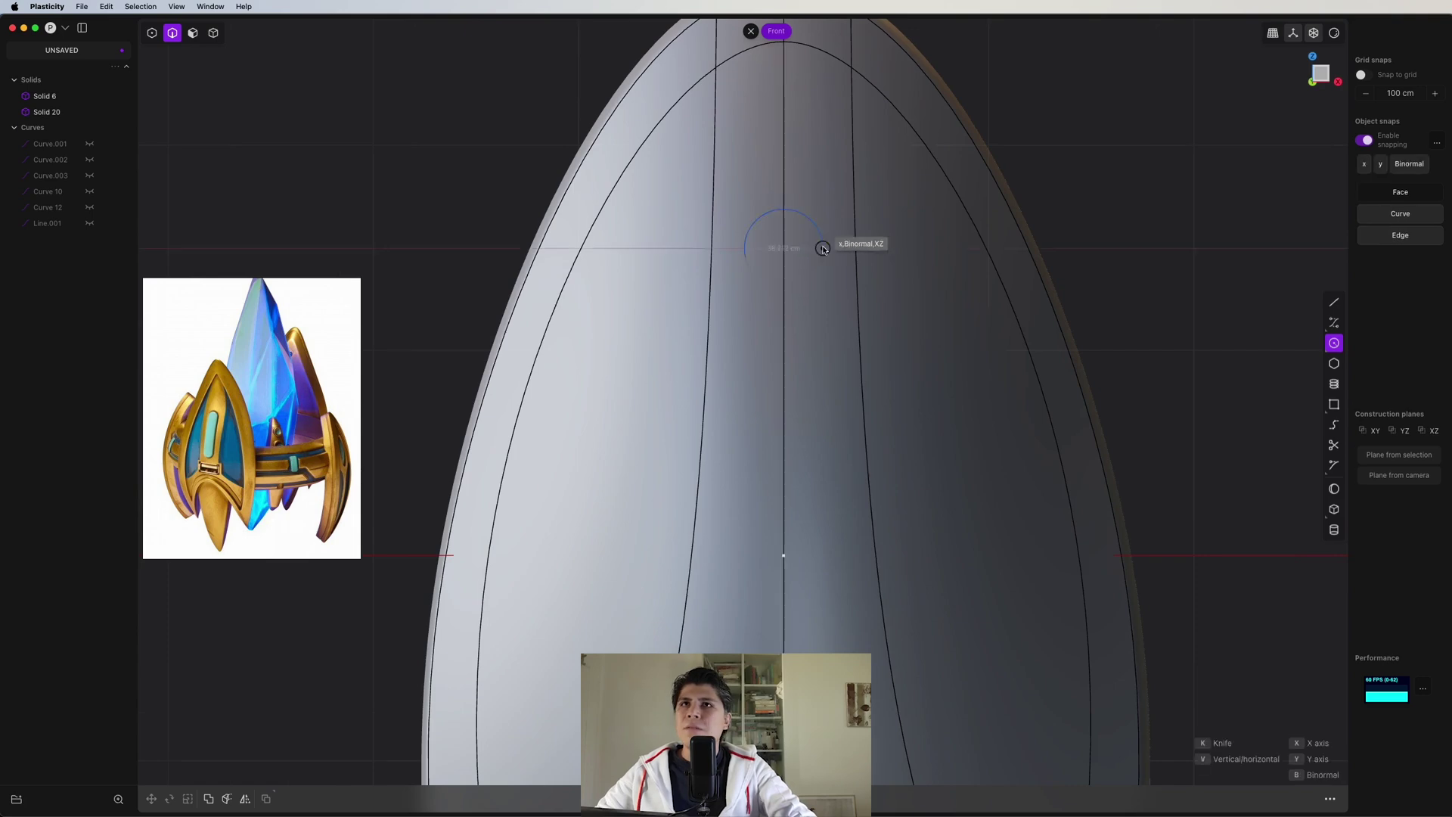
pyautogui.click(817, 277)
# - Move the circle along Y to the front of the plate and place a duplicate about 129 cm below it along Z
pyautogui.scroll(-5, 817, 284)
pyautogui.moveTo(742, 308); pyautogui.dragTo(787, 250, button='middle')
pyautogui.press('g')
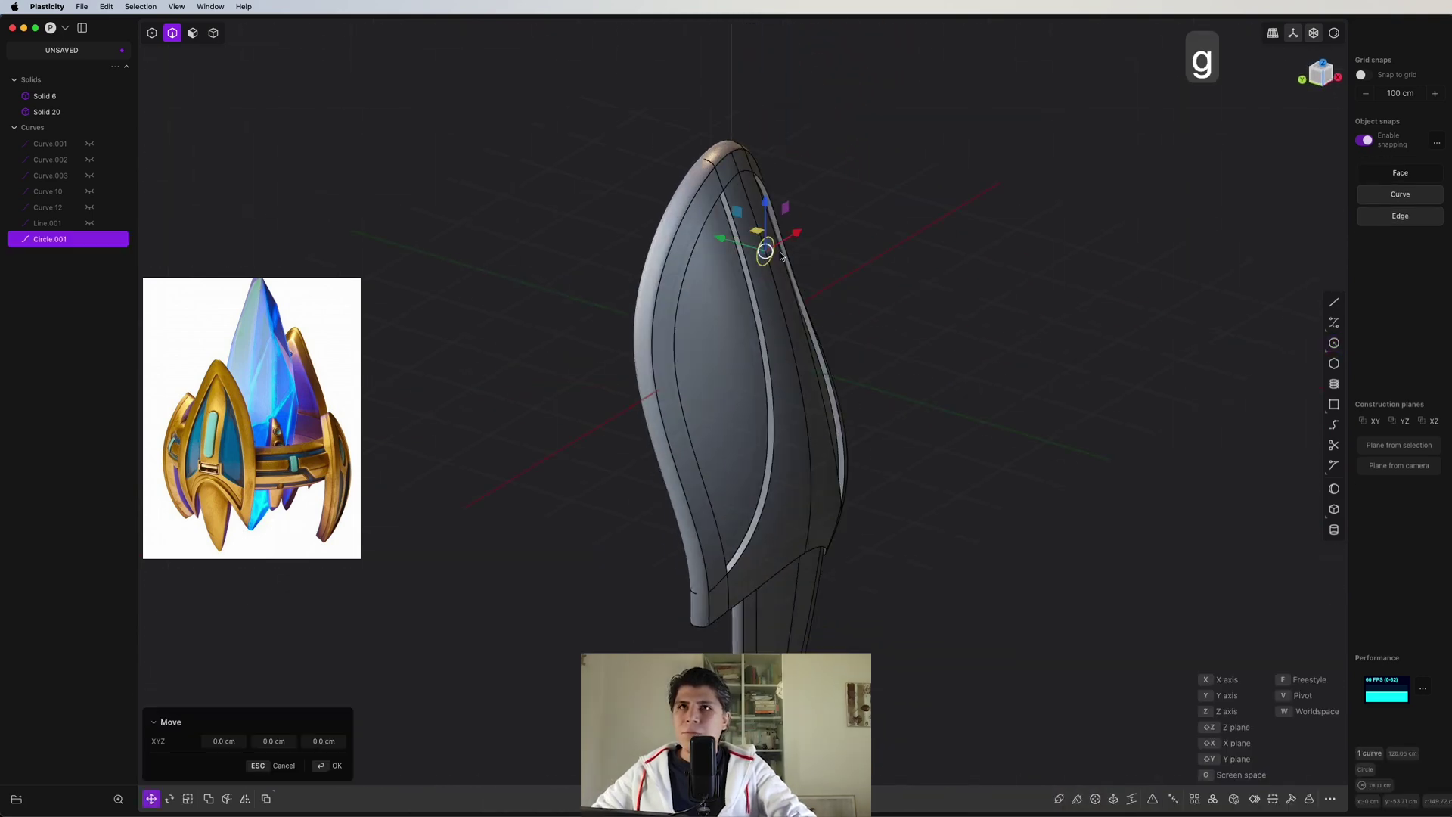
pyautogui.press('1')
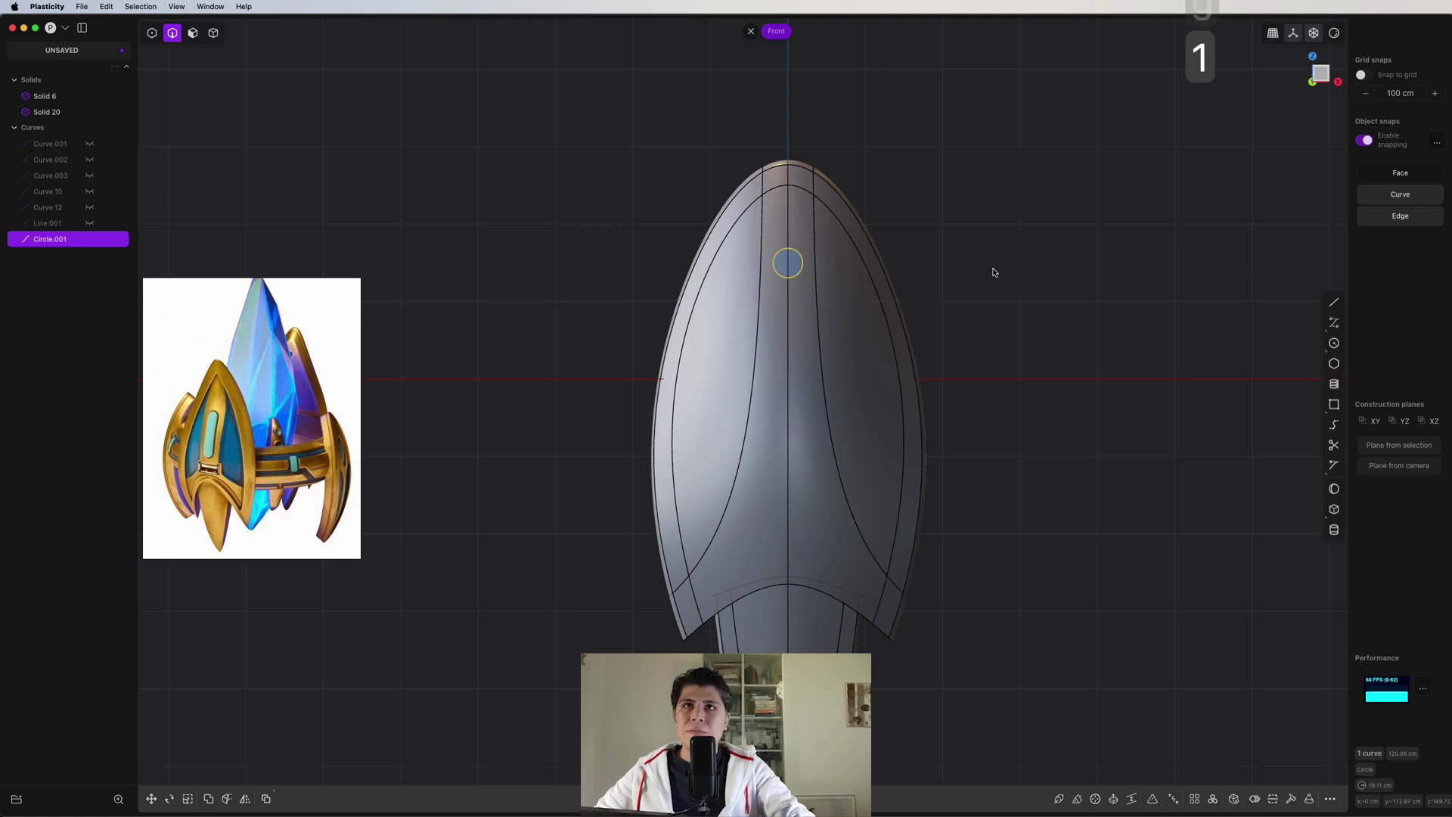
pyautogui.scroll(1, 974, 277)
pyautogui.hotkey('shift', 'd')
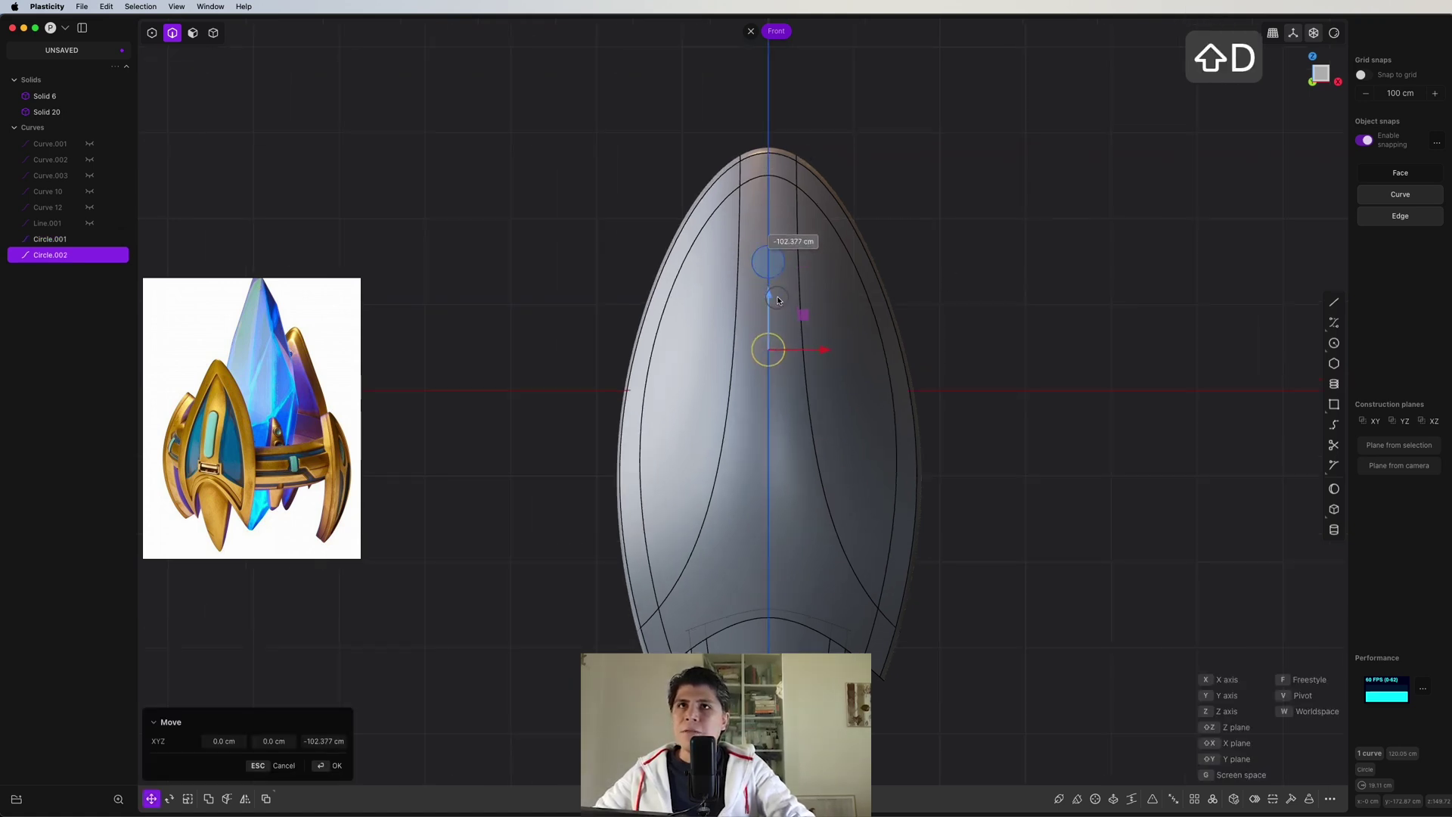
pyautogui.click(778, 305)
pyautogui.scroll(5, 787, 340)
# - Connect the two circles with a vertical line on each side and trim the inner arcs to leave a slot outline
pyautogui.hotkey('shift', 'a')
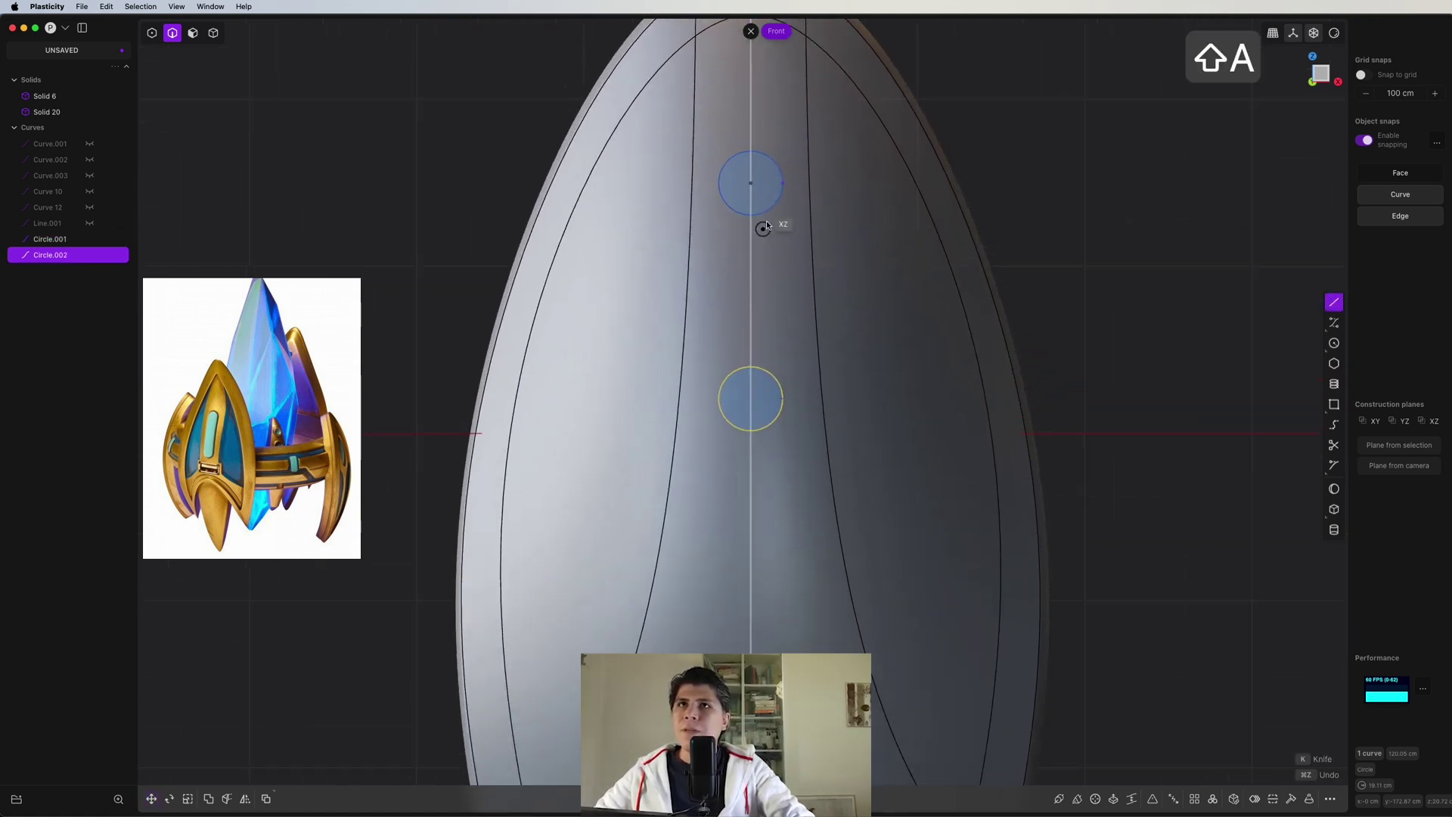
pyautogui.click(786, 187)
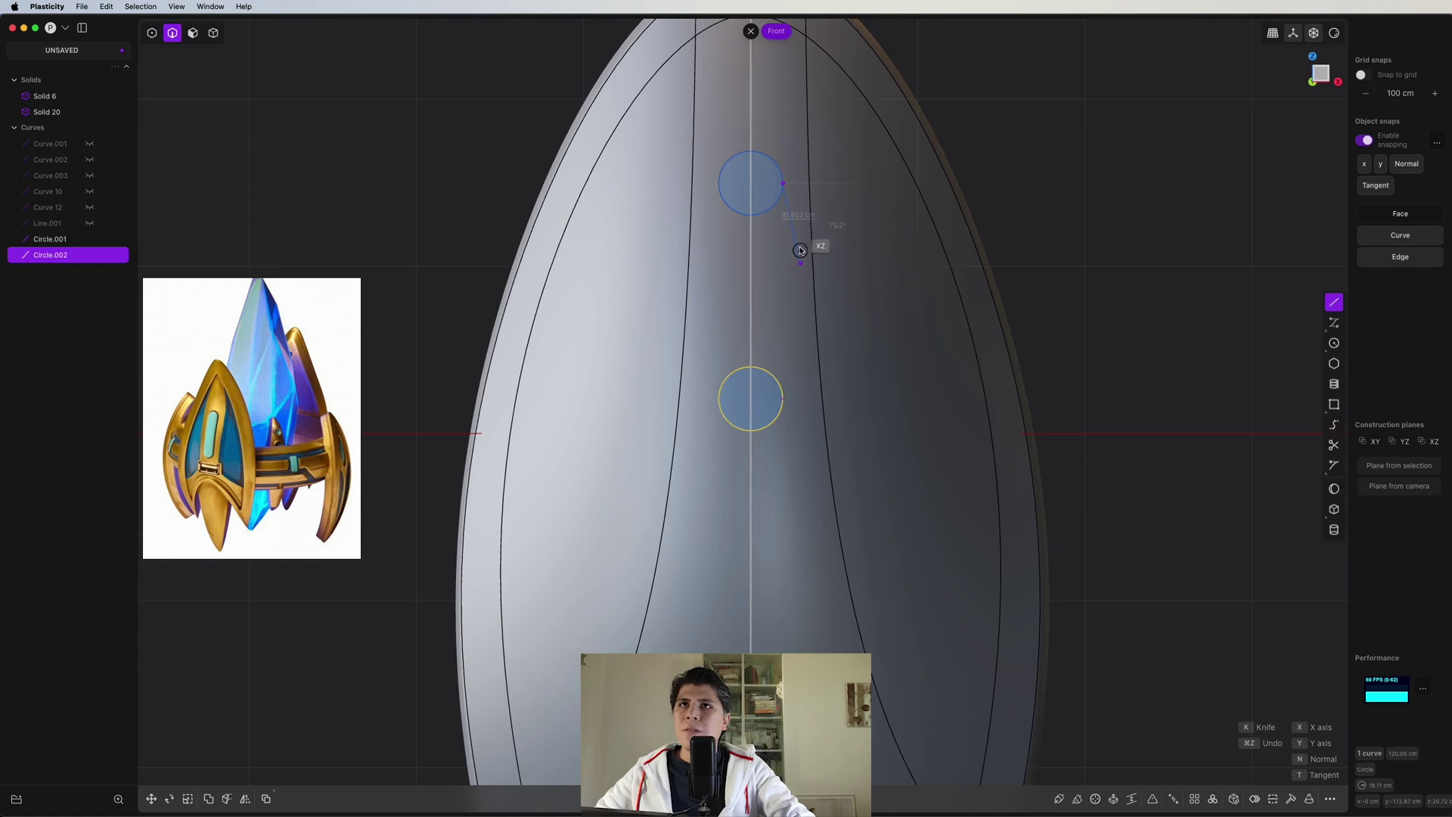
pyautogui.click(784, 404)
pyautogui.hotkey('shift', 'a')
pyautogui.click(721, 174)
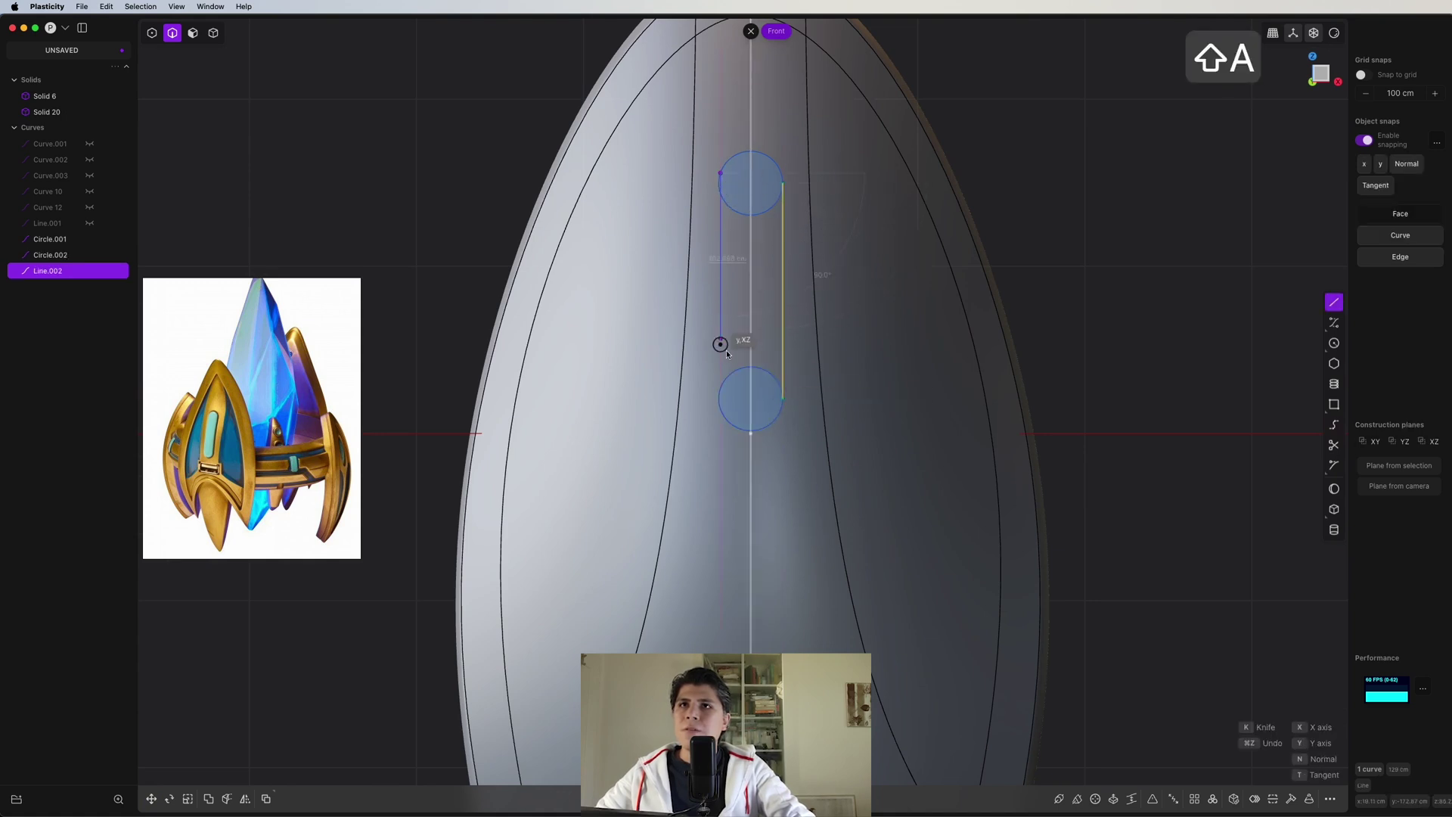
pyautogui.click(721, 396)
pyautogui.press('t')
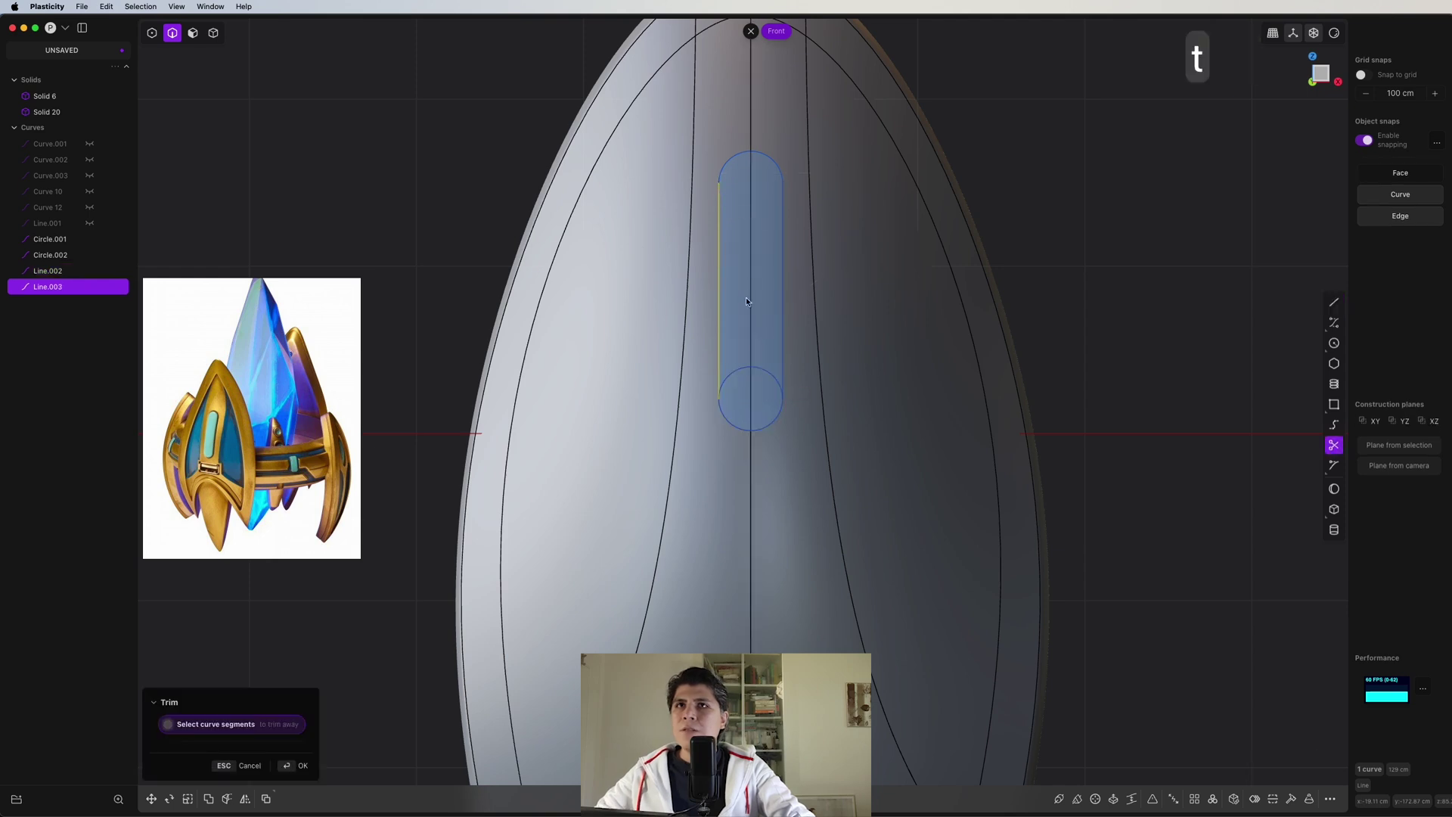
pyautogui.click(755, 367)
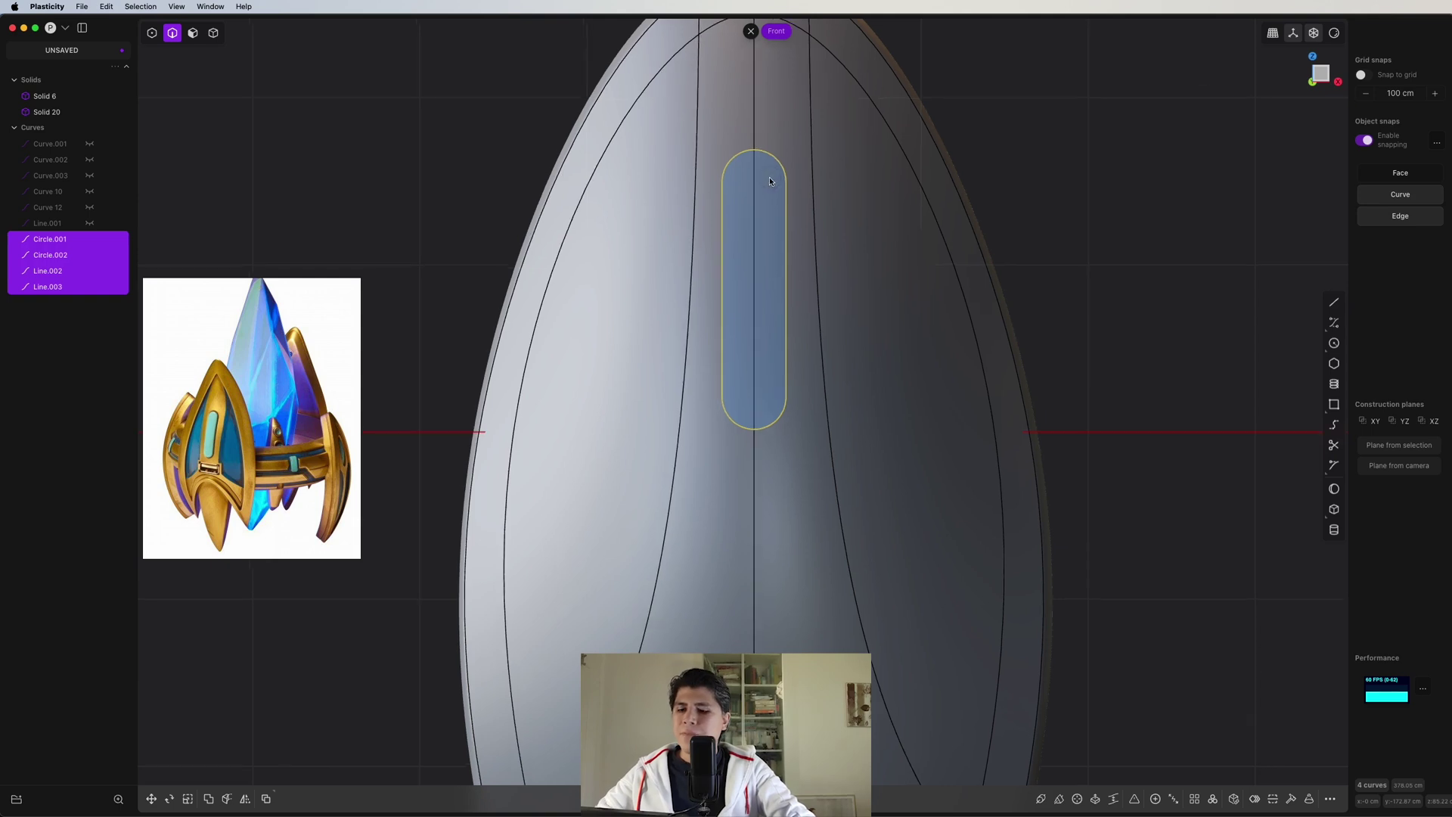
# - Imprint the slot outline on the plate and offset the slot's faces inward by about 4.4 cm
pyautogui.hotkey('shift', 'Tab')
pyautogui.click(807, 292)
pyautogui.press('3')
pyautogui.moveTo(806, 287)
pyautogui.mouseDown(button='middle')
pyautogui.moveTo(770, 251)
pyautogui.moveTo(782, 281)
pyautogui.moveTo(819, 263)
pyautogui.moveTo(821, 322)
pyautogui.moveTo(816, 303)
pyautogui.mouseUp(button='middle')
pyautogui.click(770, 252)
pyautogui.moveTo(816, 302); pyautogui.dragTo(807, 302)
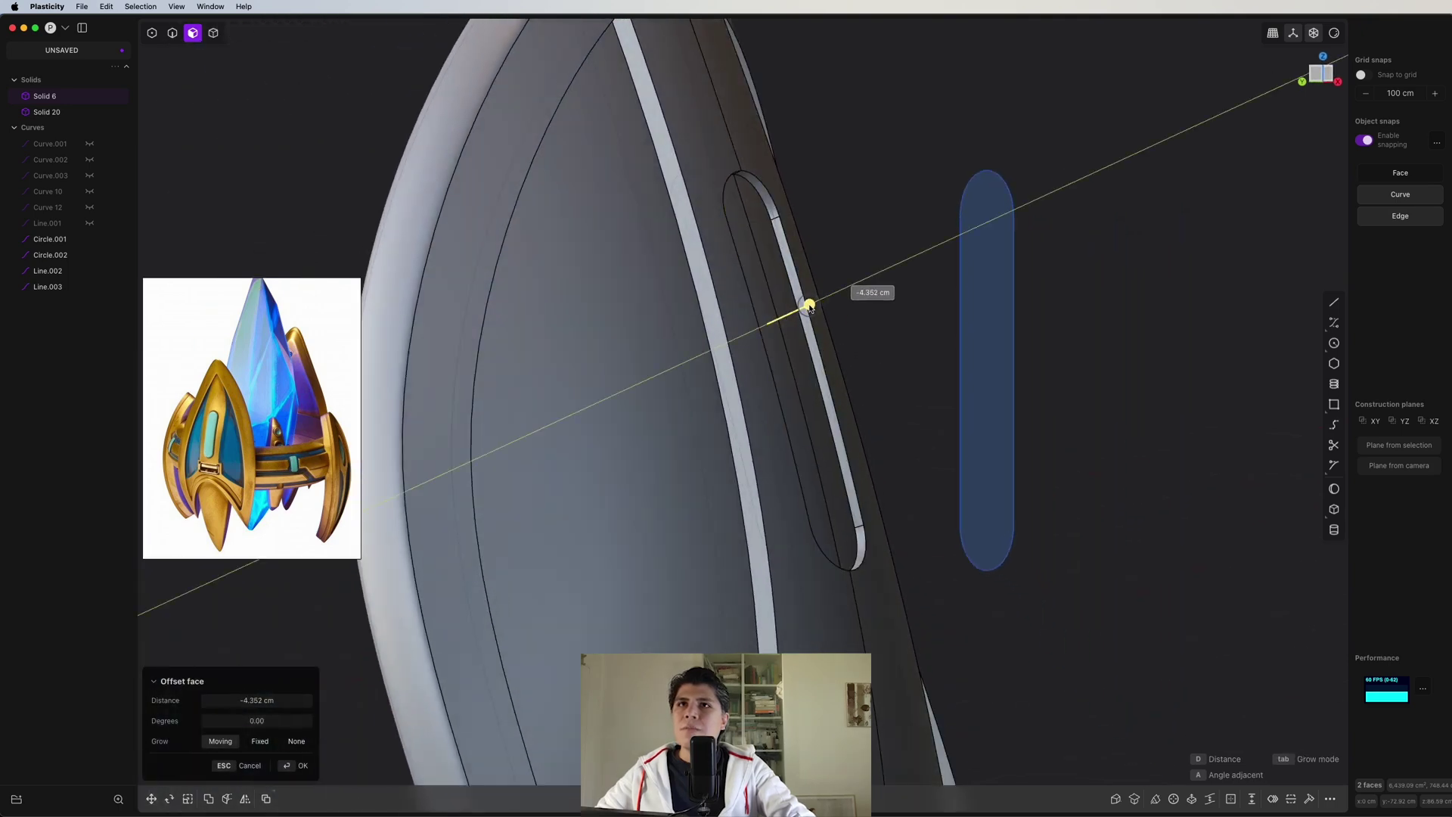
# - Offset the recessed slot's edges inward to outline an inner insert, and raise the insert's faces by about 12.9 cm
pyautogui.moveTo(807, 302)
pyautogui.mouseDown(button='middle')
pyautogui.moveTo(807, 416)
pyautogui.moveTo(802, 295)
pyautogui.mouseUp(button='middle')
pyautogui.scroll(3, 802, 295)
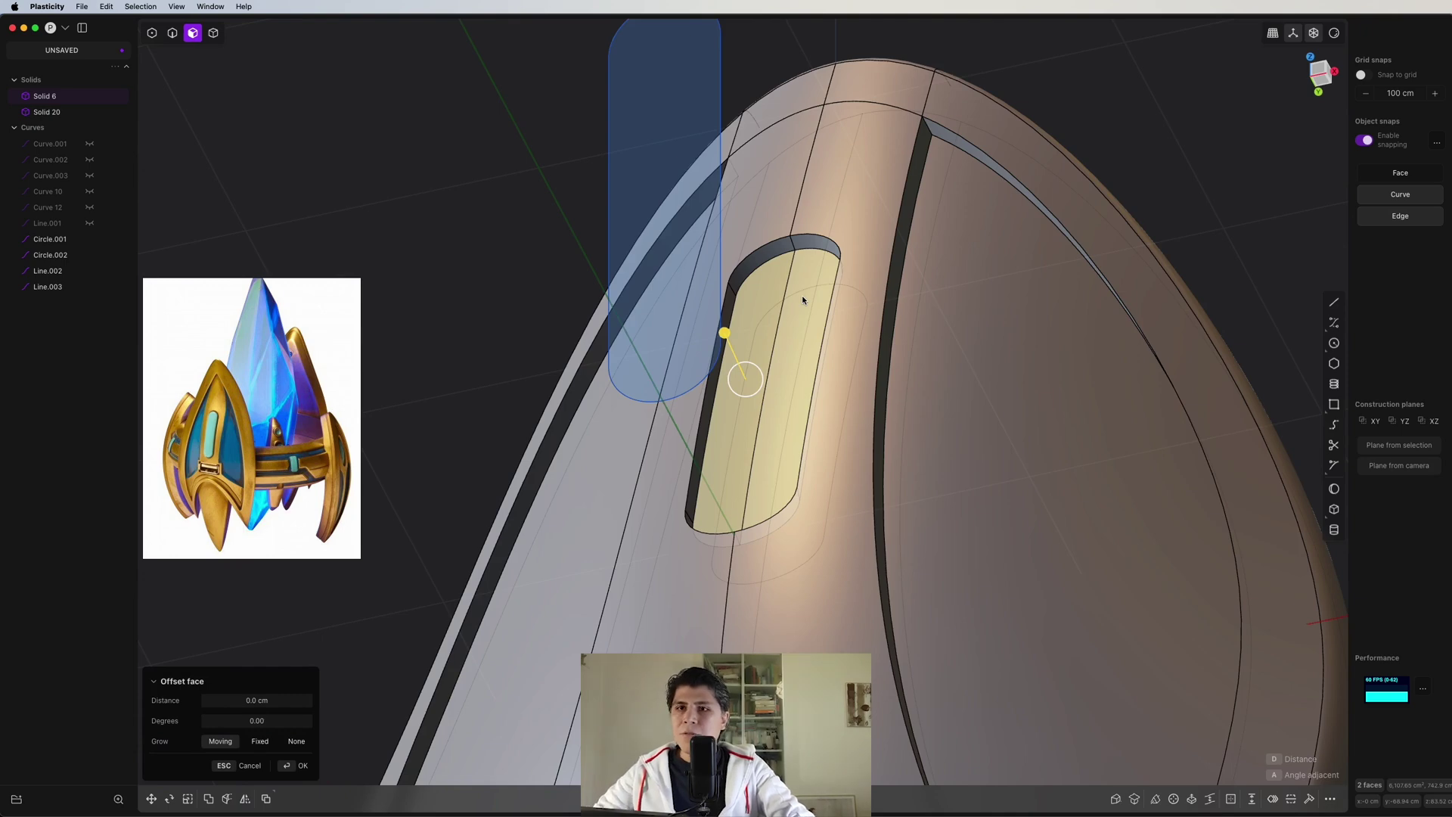
pyautogui.press('2')
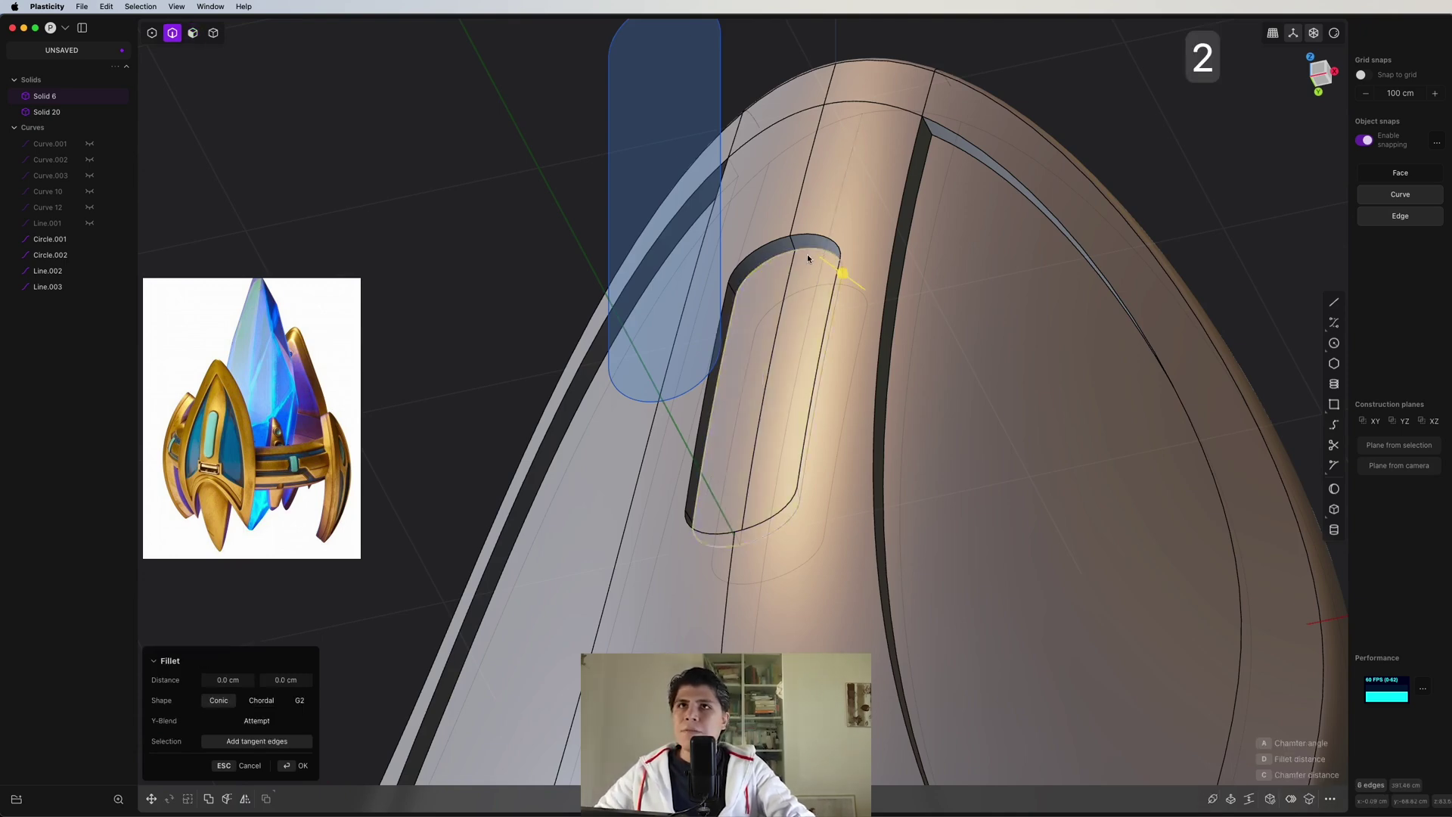
pyautogui.moveTo(803, 297); pyautogui.dragTo(787, 256, button='middle')
pyautogui.press('o')
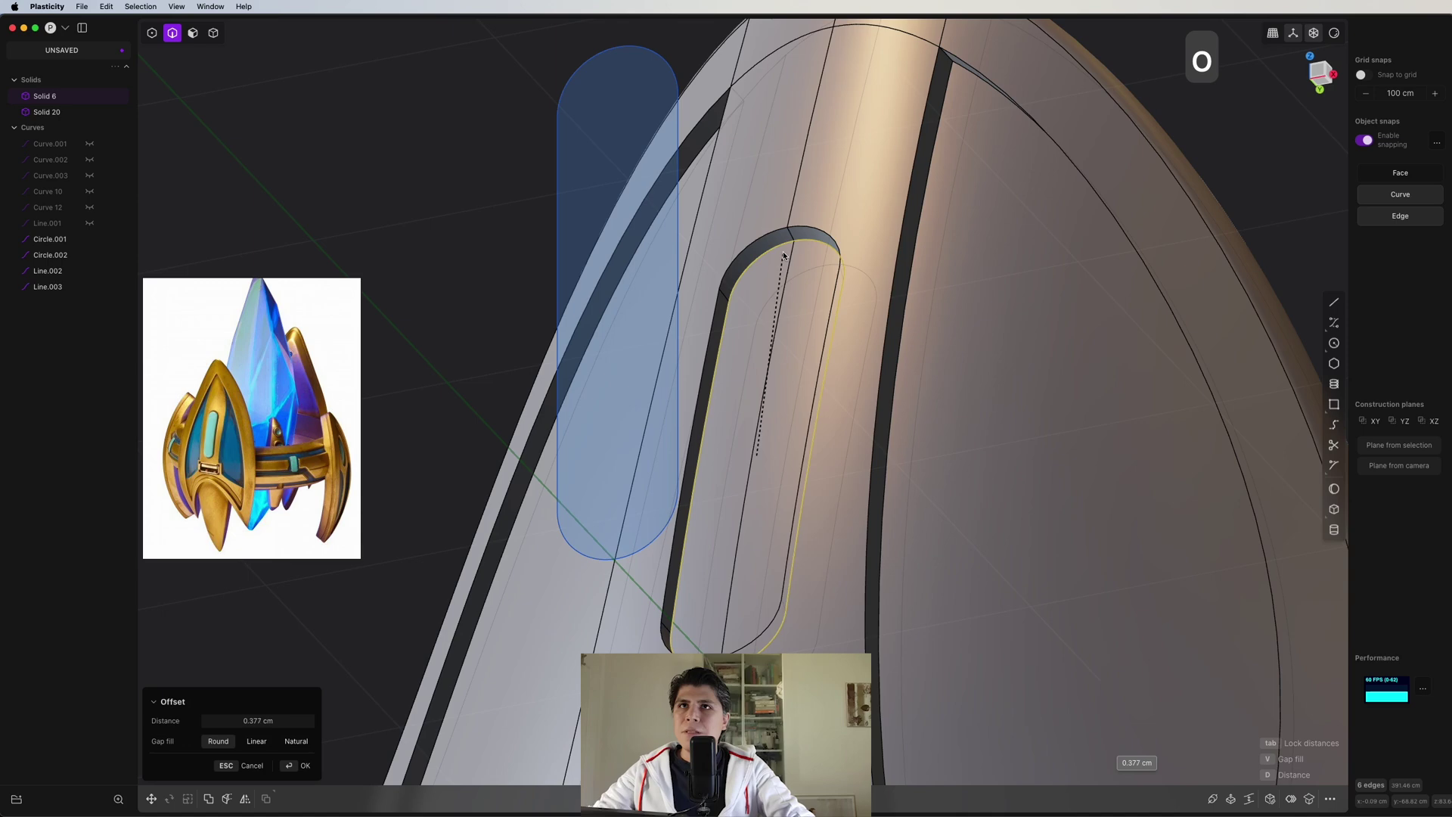
pyautogui.moveTo(937, 284); pyautogui.dragTo(795, 301, button='middle')
pyautogui.press('3')
pyautogui.click(787, 242)
pyautogui.moveTo(787, 242); pyautogui.dragTo(698, 215)
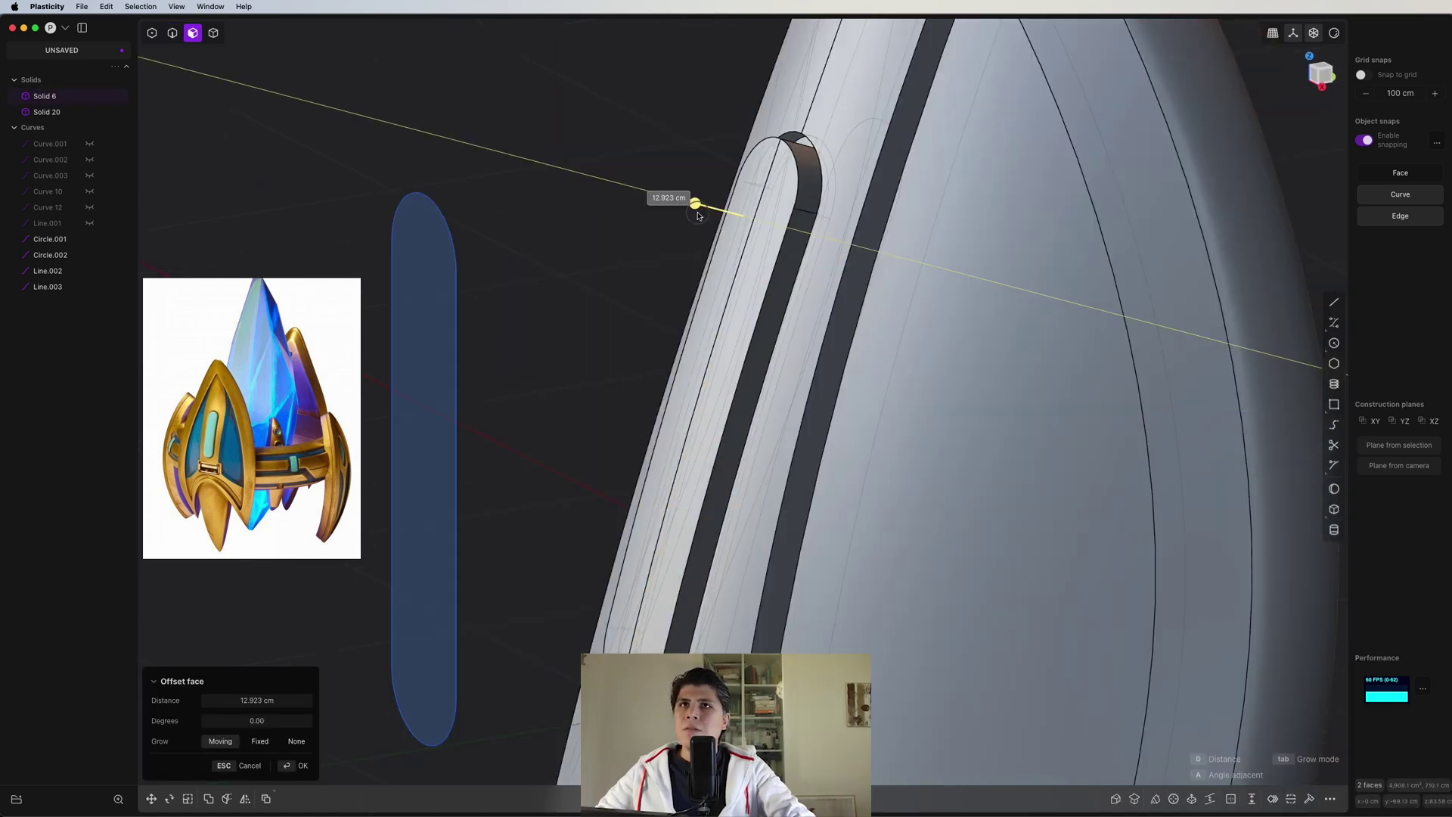
# - Bevel the edges around the slot recess and its raised insert
pyautogui.moveTo(695, 219); pyautogui.dragTo(869, 226, button='middle')
pyautogui.press('2')
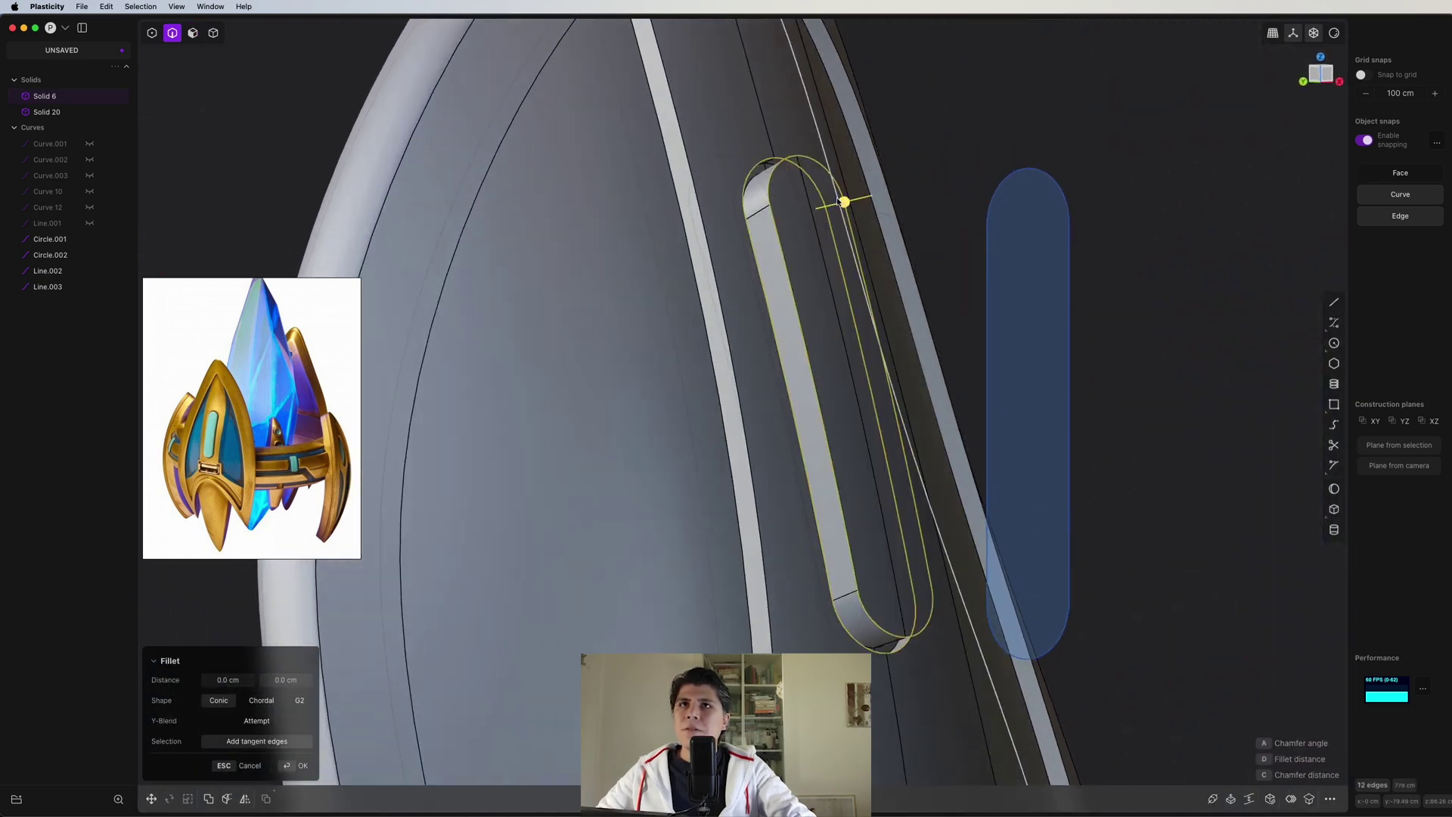
pyautogui.moveTo(845, 202); pyautogui.dragTo(836, 201)
# - Remove the redundant topology from the upper plate solid
pyautogui.moveTo(836, 201); pyautogui.dragTo(945, 475, button='middle')
pyautogui.press('shift+super+e')
pyautogui.write('4f')
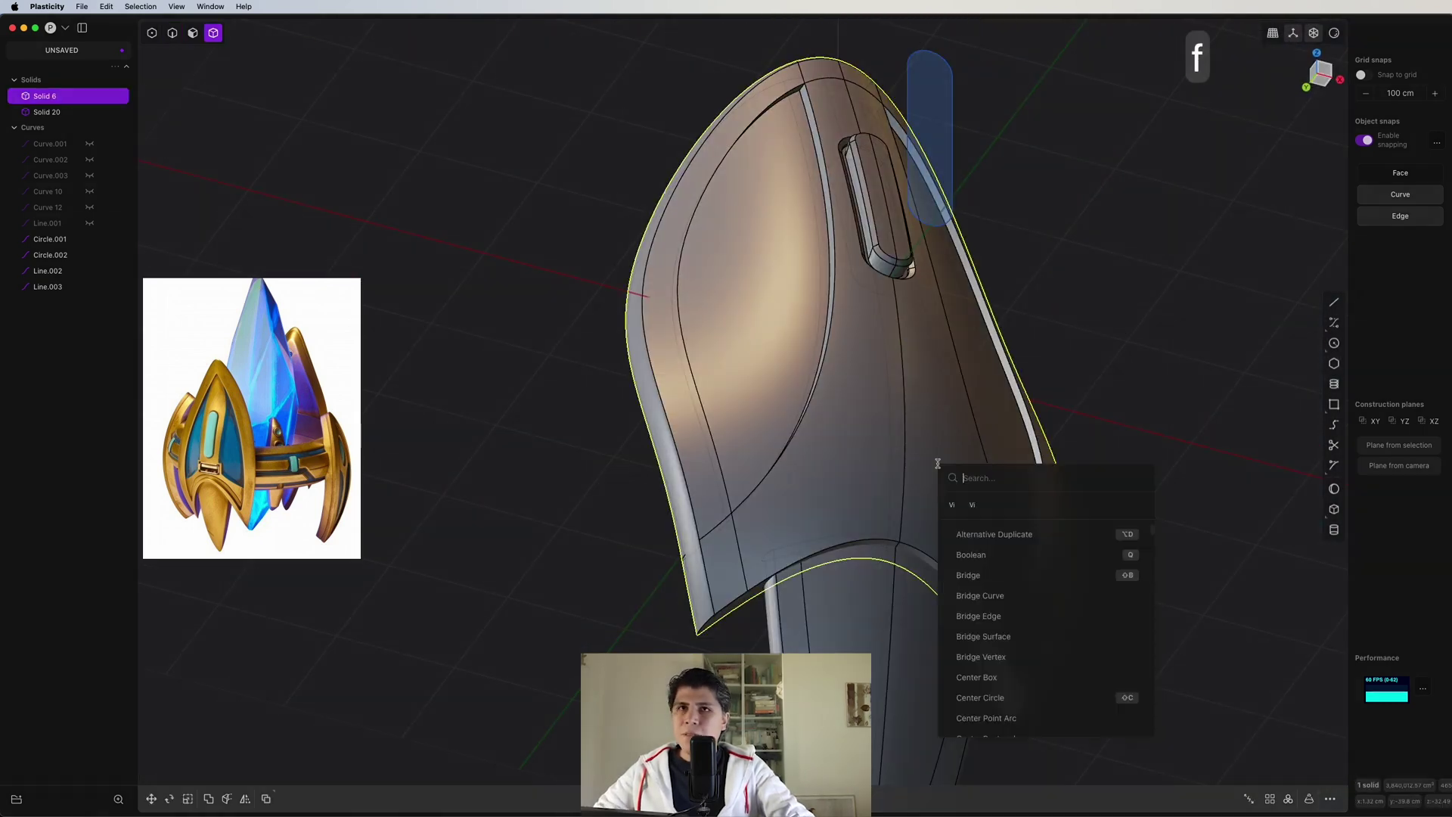
pyautogui.write('red')
pyautogui.click(1019, 512)
# - Bevel the rim edges of both recessed side panels on the plate
pyautogui.moveTo(892, 512); pyautogui.dragTo(976, 369, button='middle')
pyautogui.press('2')
pyautogui.click(836, 257)
pyautogui.press('f')
pyautogui.click(942, 370)
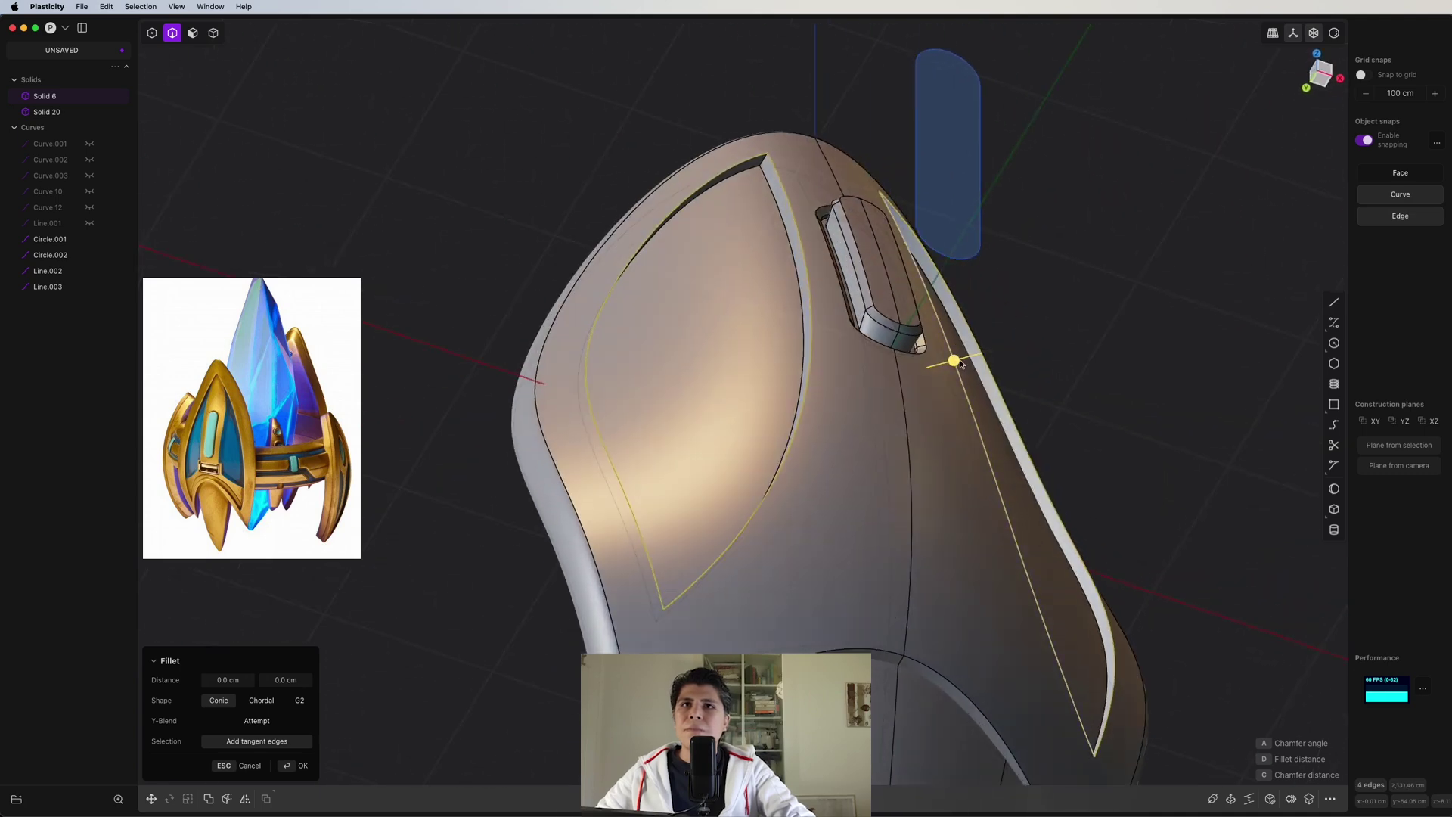
pyautogui.moveTo(960, 364); pyautogui.dragTo(954, 366)
pyautogui.moveTo(950, 365); pyautogui.dragTo(946, 363, button='middle')
pyautogui.press('super+z')
pyautogui.scroll(-3, 923, 502)
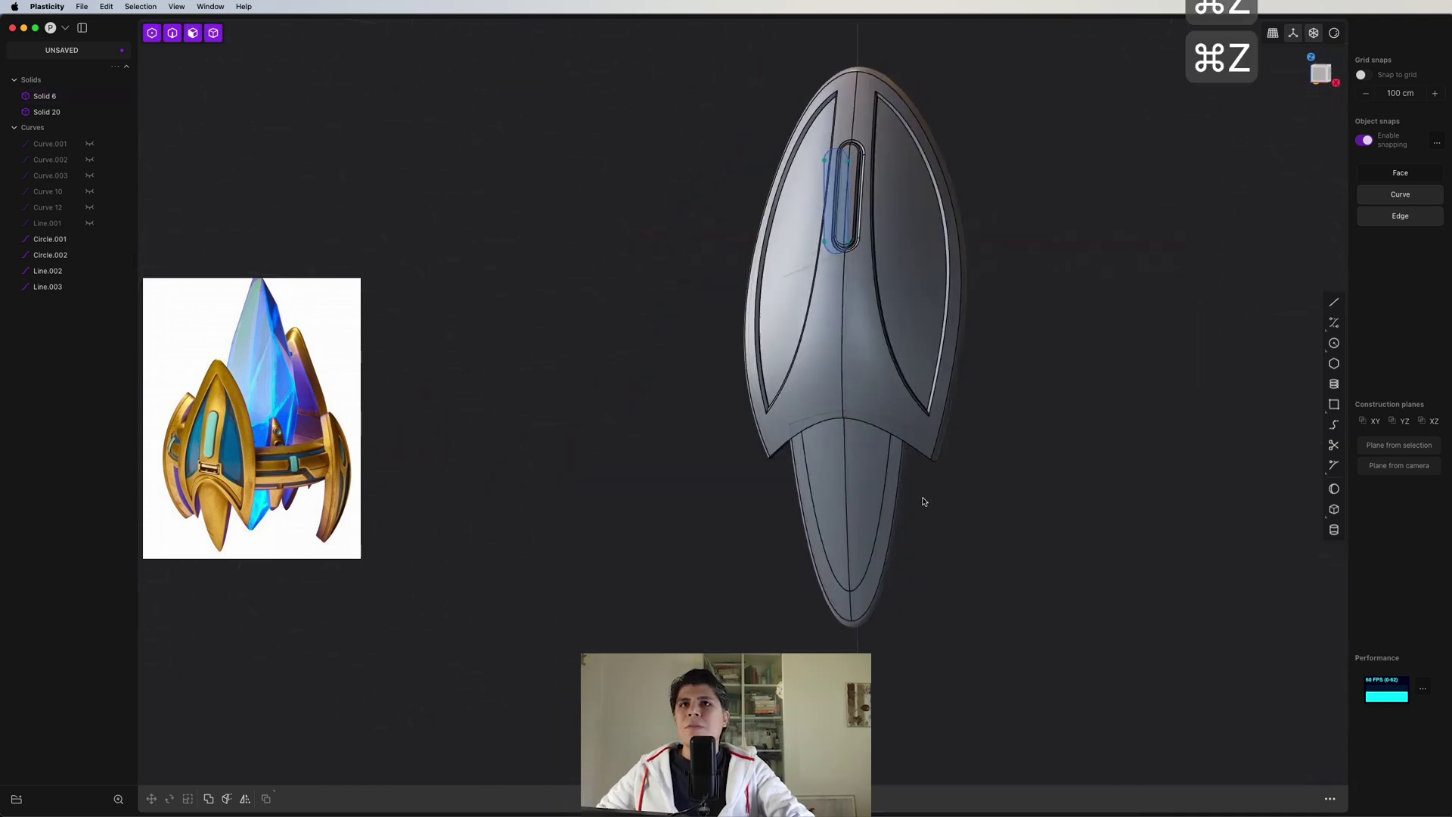
# - Move the tapered lower piece up about 117 cm along Z and slightly back along Y into the plate
pyautogui.moveTo(923, 502); pyautogui.dragTo(755, 503, button='middle')
pyautogui.click(731, 495)
pyautogui.scroll(3, 755, 503)
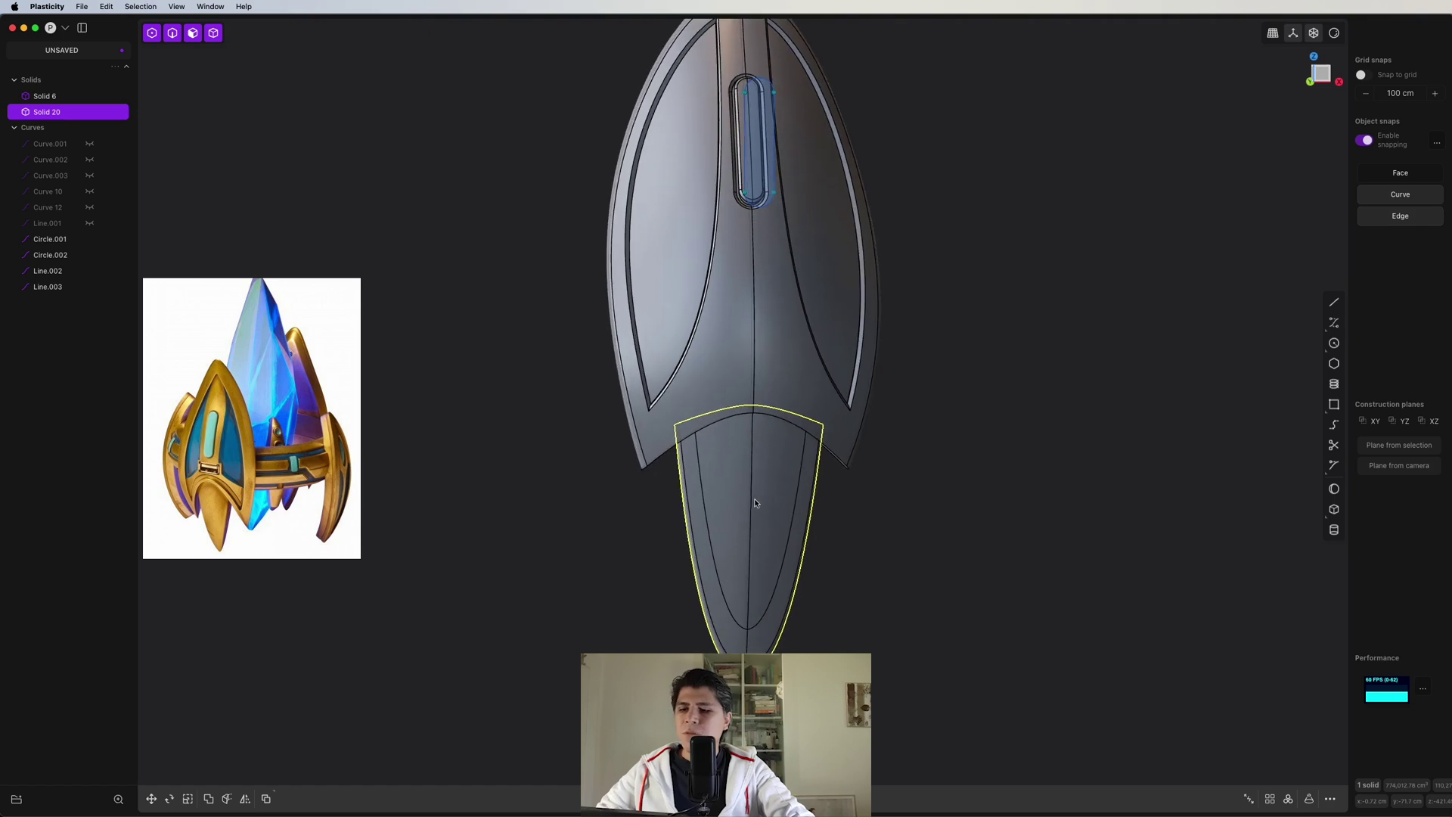
pyautogui.press('g')
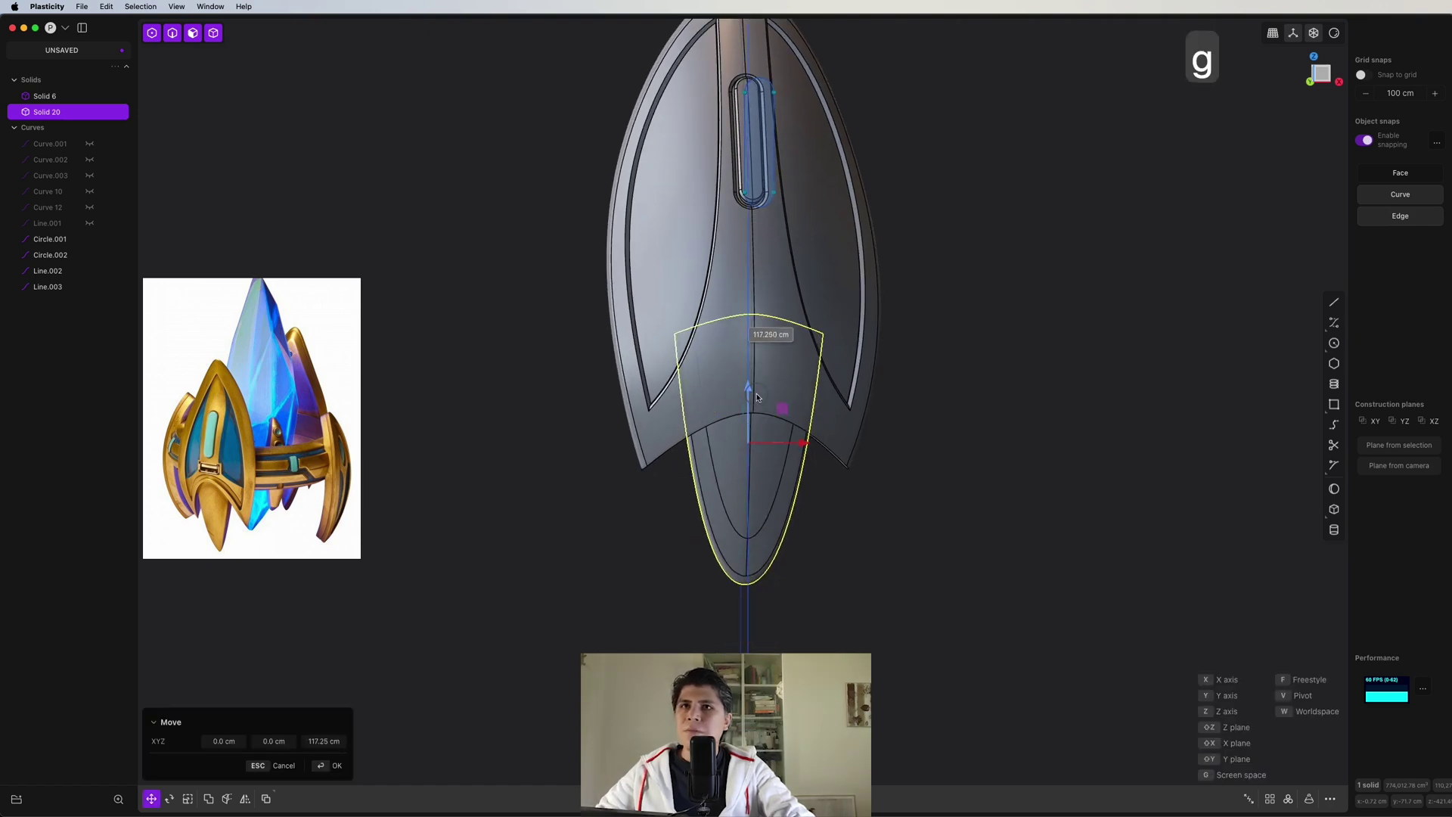
pyautogui.moveTo(757, 397); pyautogui.dragTo(1314, 29, button='middle')
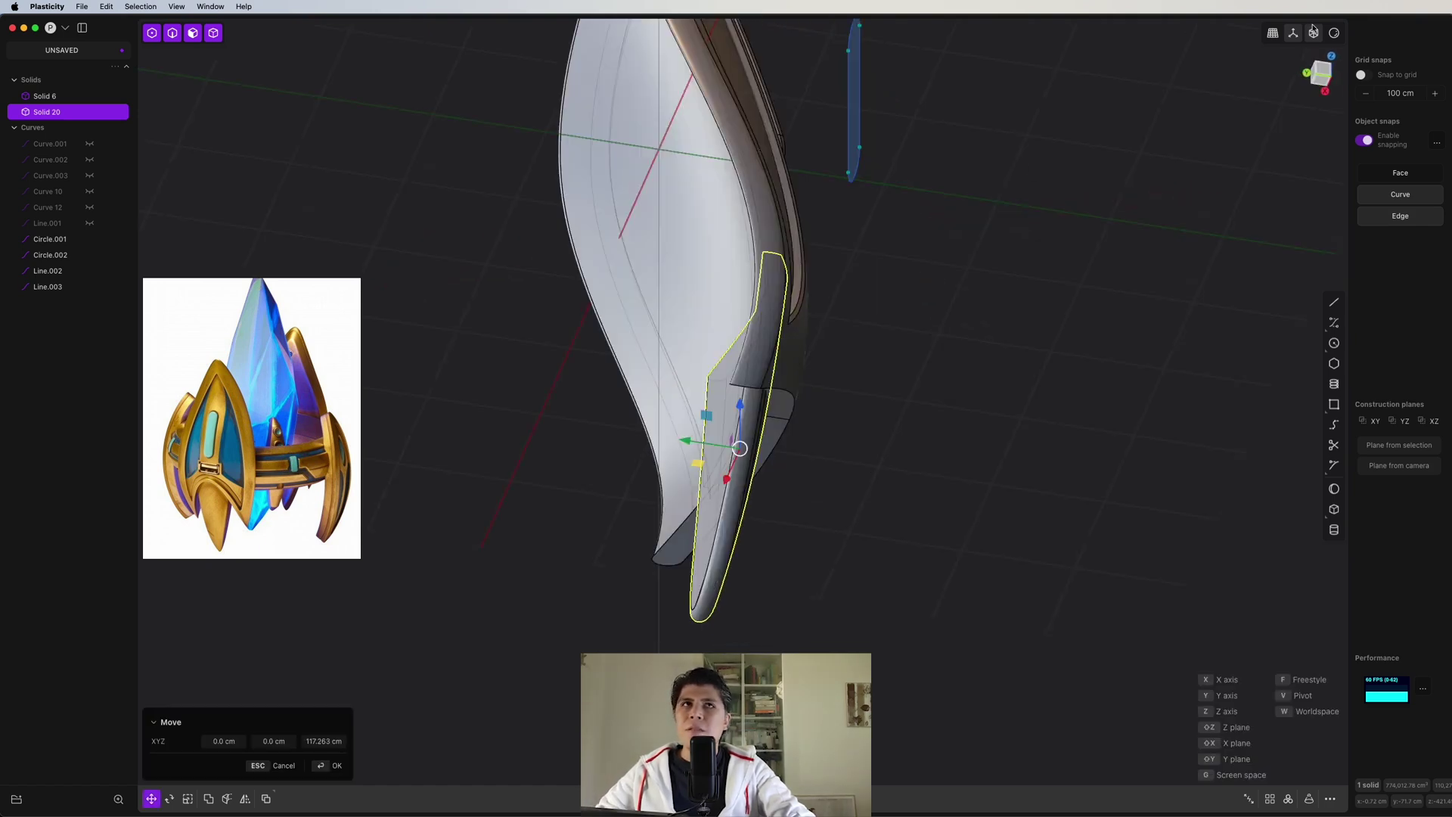
pyautogui.click(1325, 82)
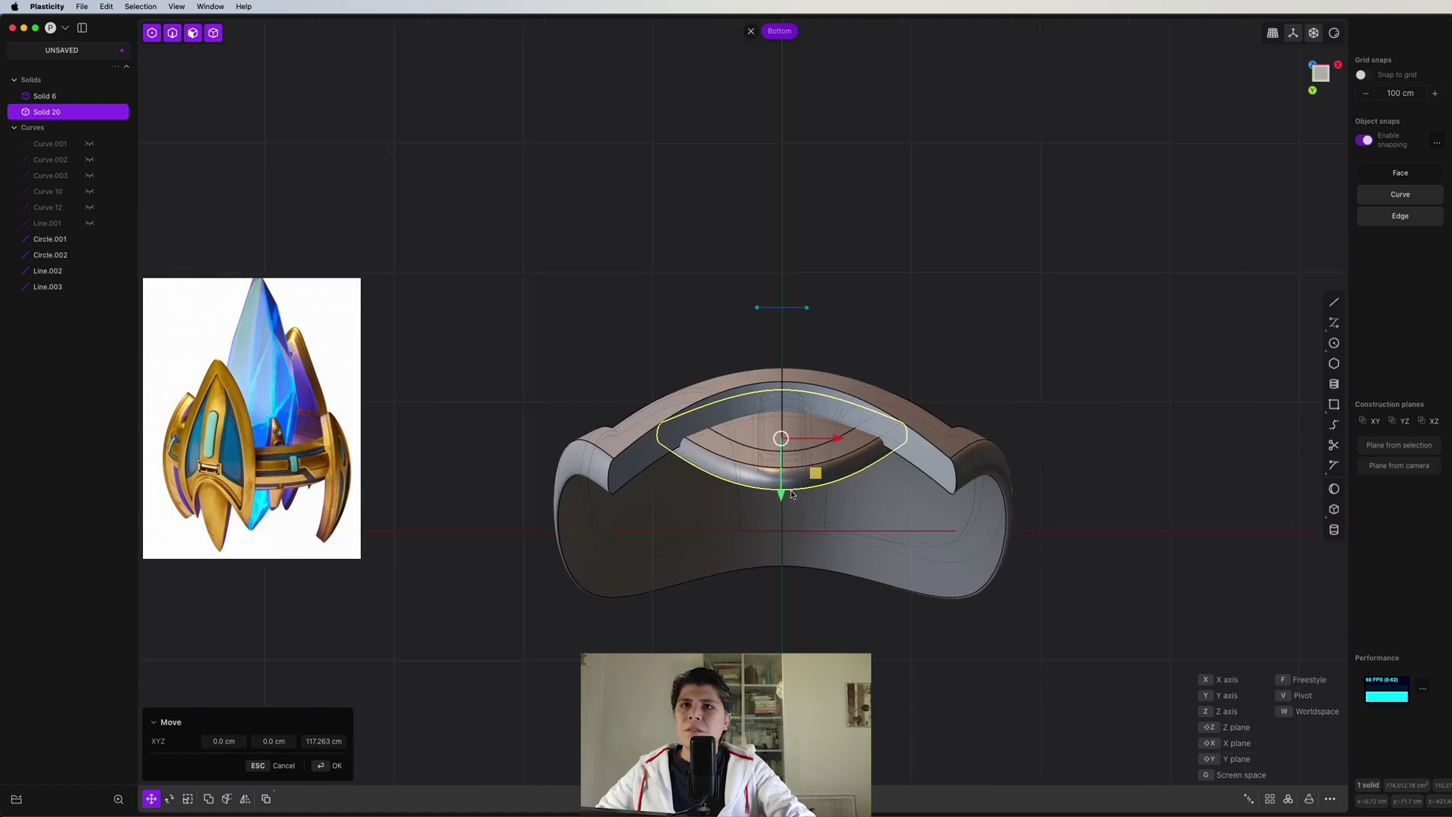
pyautogui.moveTo(801, 474); pyautogui.dragTo(759, 393, button='middle')
pyautogui.click(890, 345)
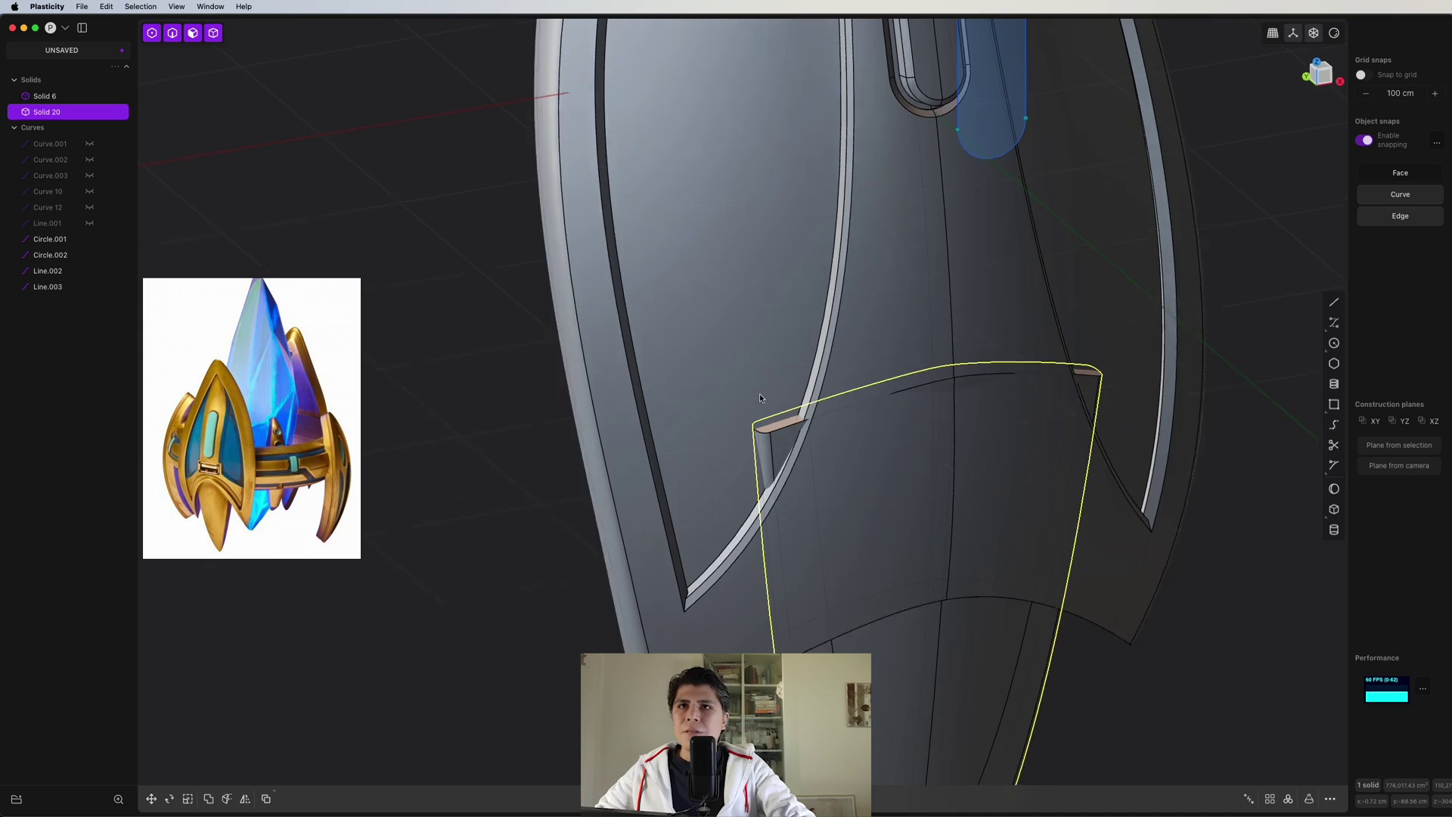
# - Offset the lower piece's two protruding upper end faces inward by about 36.7 cm so they sit inside the plate
pyautogui.press('3')
pyautogui.click(786, 421)
pyautogui.press('o')
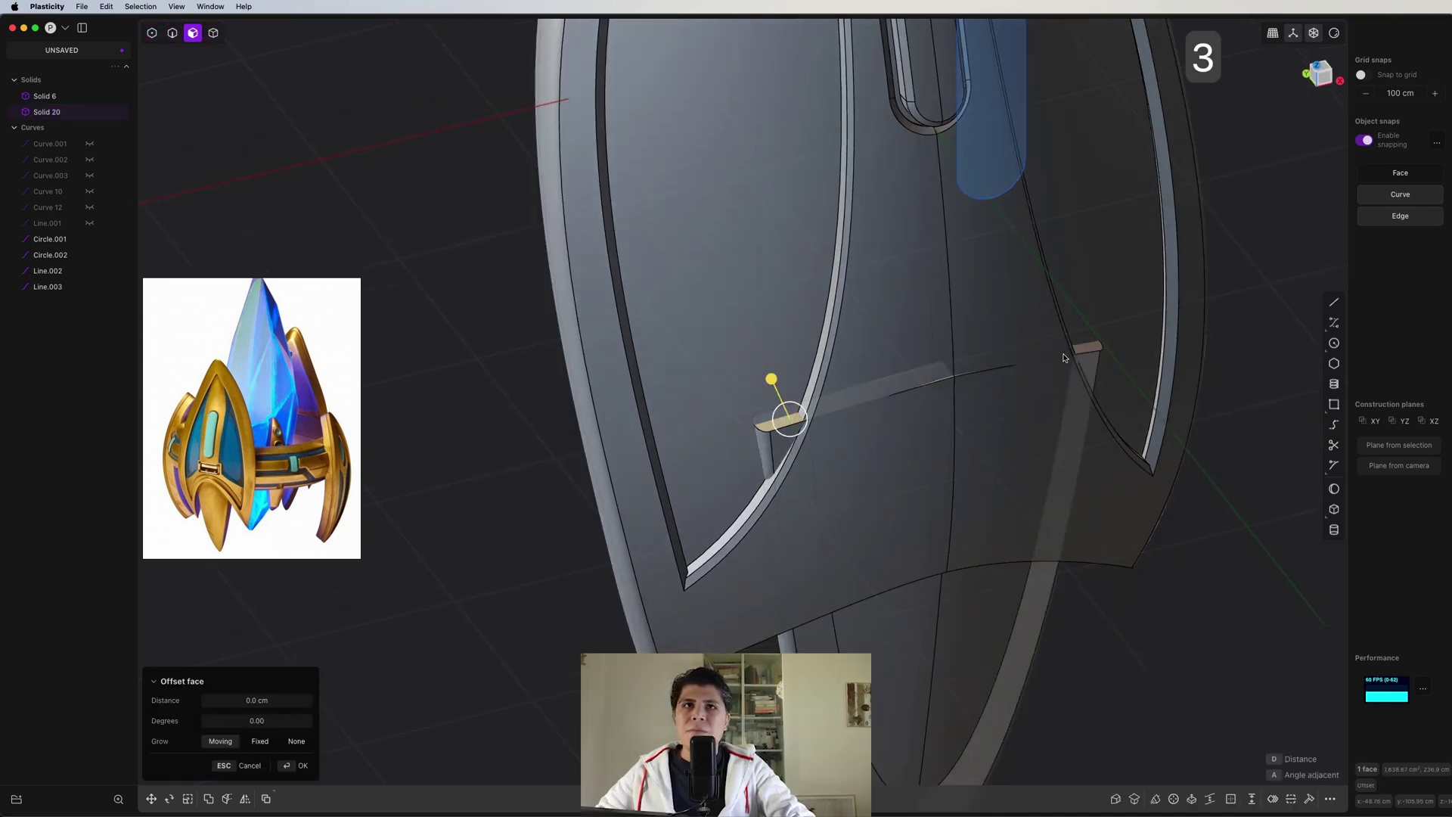
pyautogui.keyDown('shift'); pyautogui.click(1085, 346); pyautogui.keyUp('shift')
pyautogui.moveTo(1094, 310); pyautogui.dragTo(1101, 323)
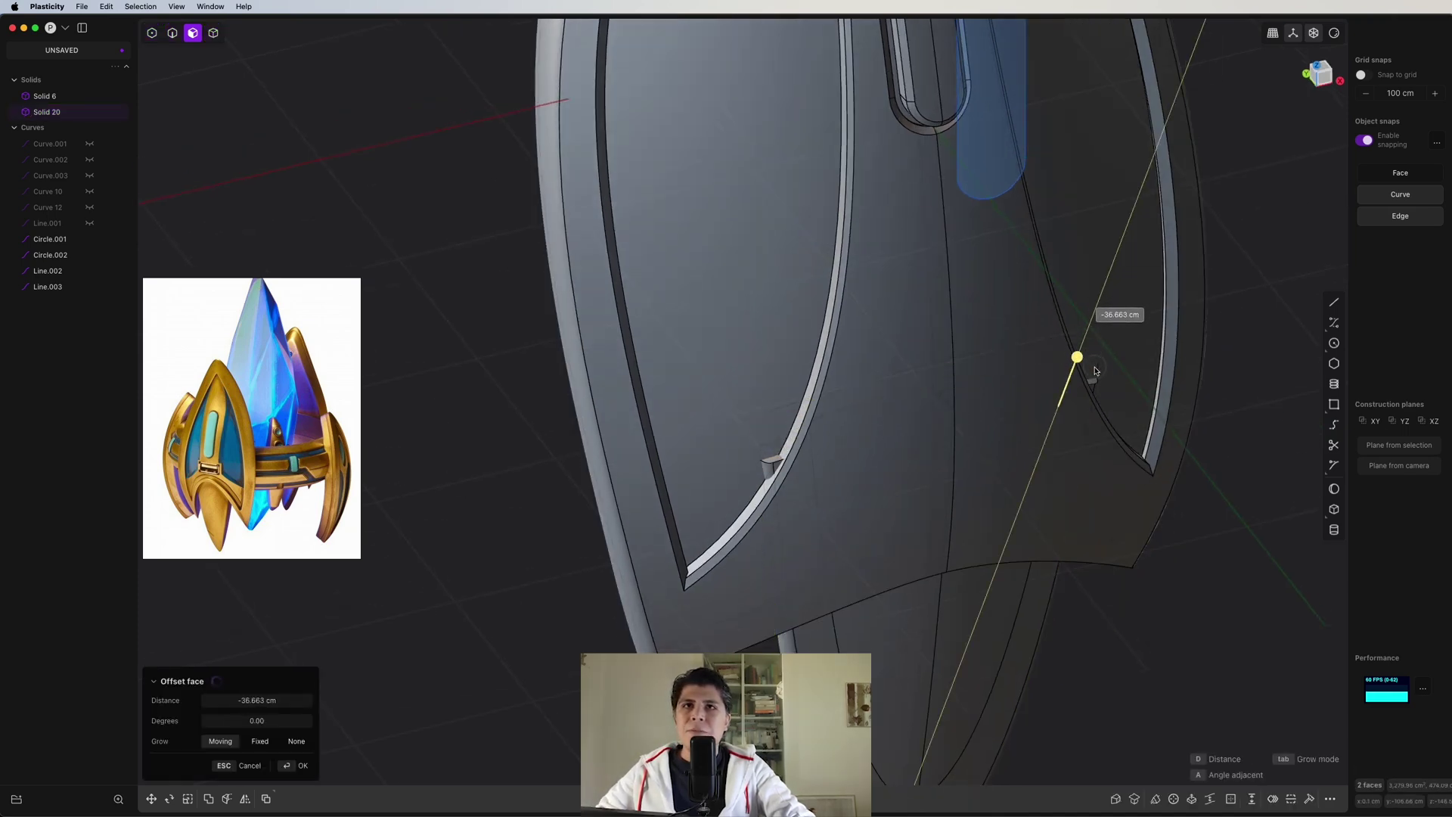
pyautogui.moveTo(1101, 467); pyautogui.dragTo(1059, 329, button='middle')
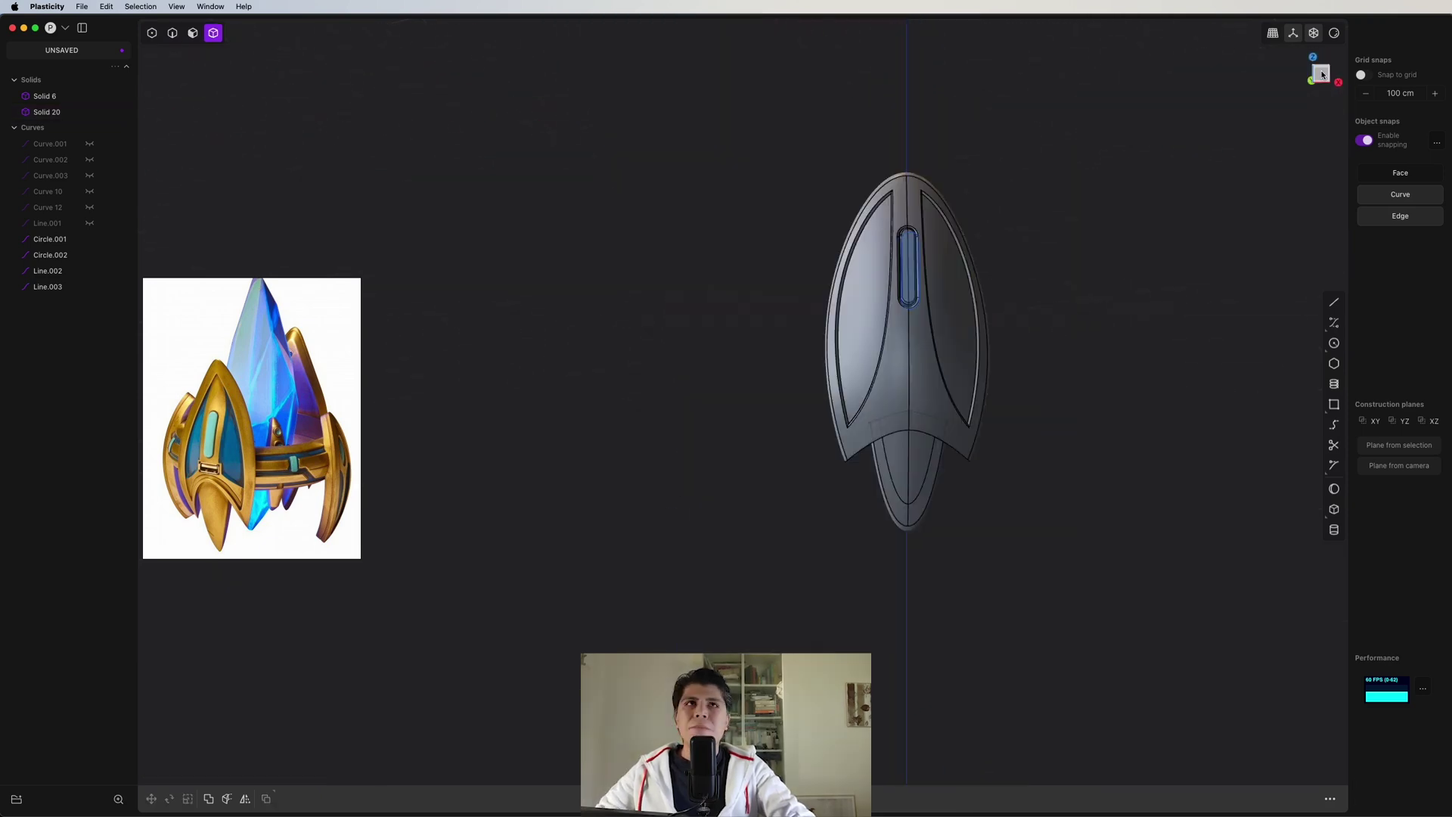
# - Join the lower piece and the upper plate into one solid with a Boolean union
pyautogui.moveTo(1041, 318); pyautogui.dragTo(1032, 358, button='middle')
pyautogui.scroll(2, 973, 410)
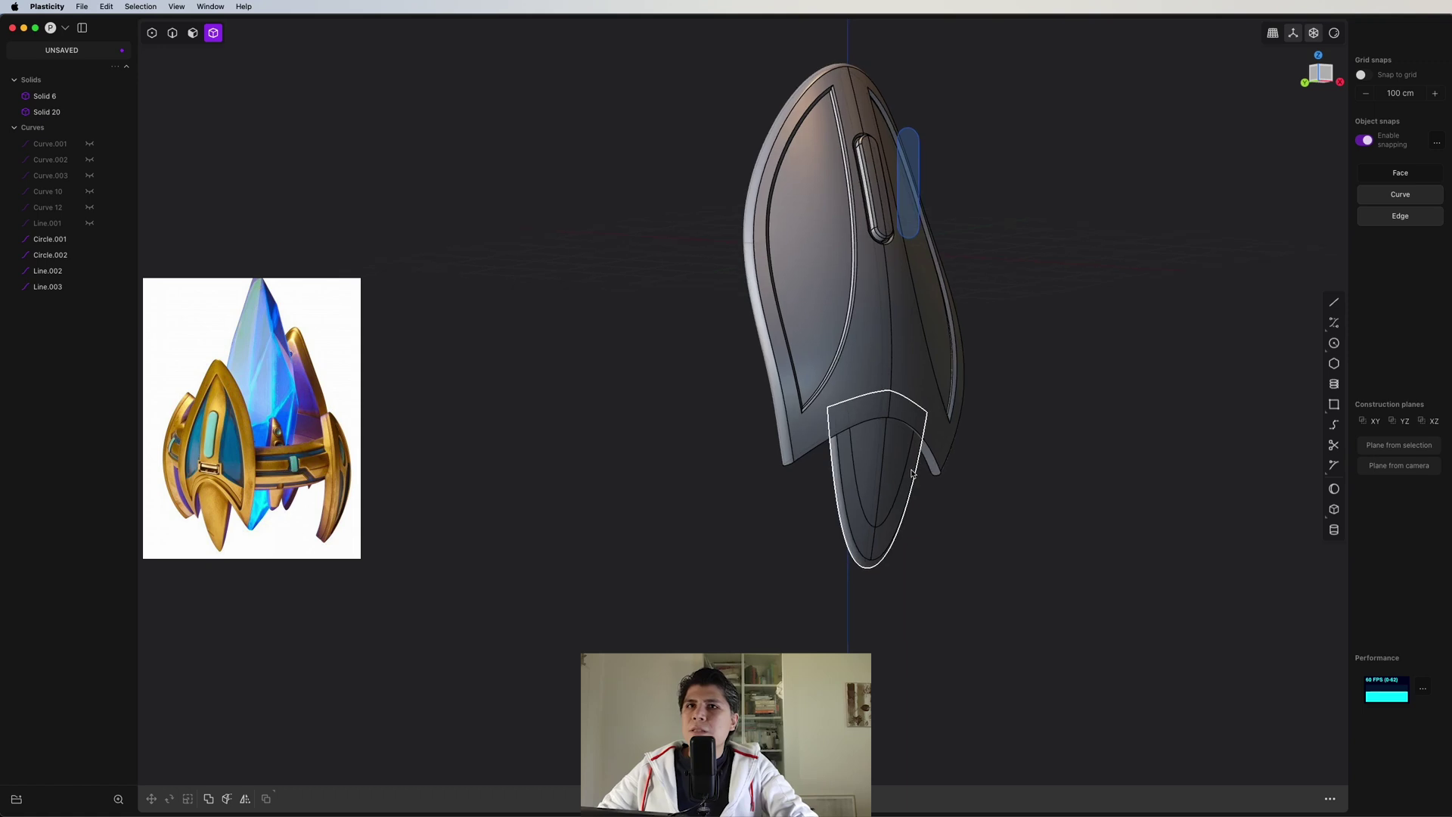
pyautogui.press('q')
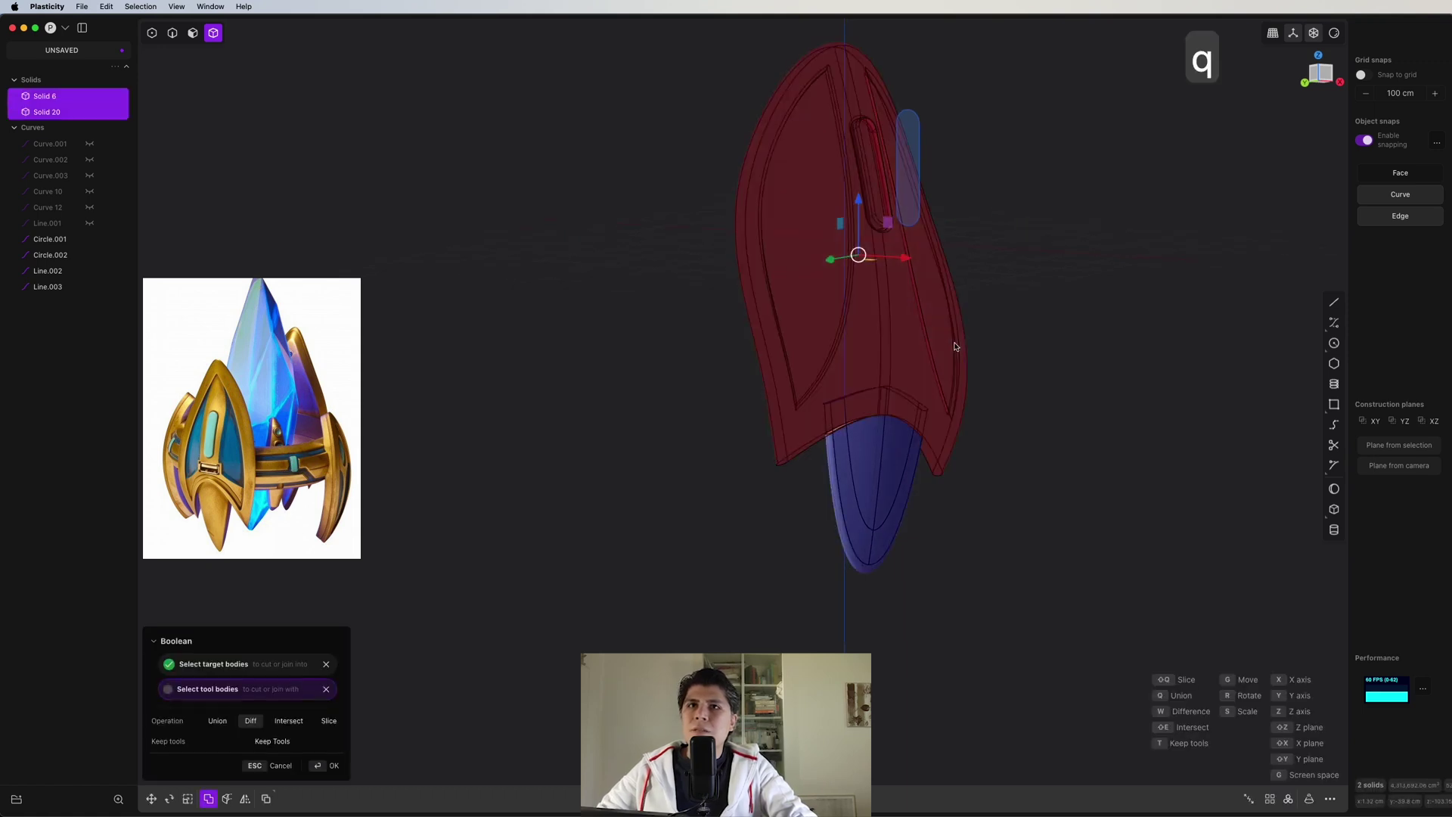
pyautogui.press('q')
pyautogui.click(994, 376)
# - Offset the two inner front faces of the tapered lower piece inward to make a recessed panel
pyautogui.click(1321, 73)
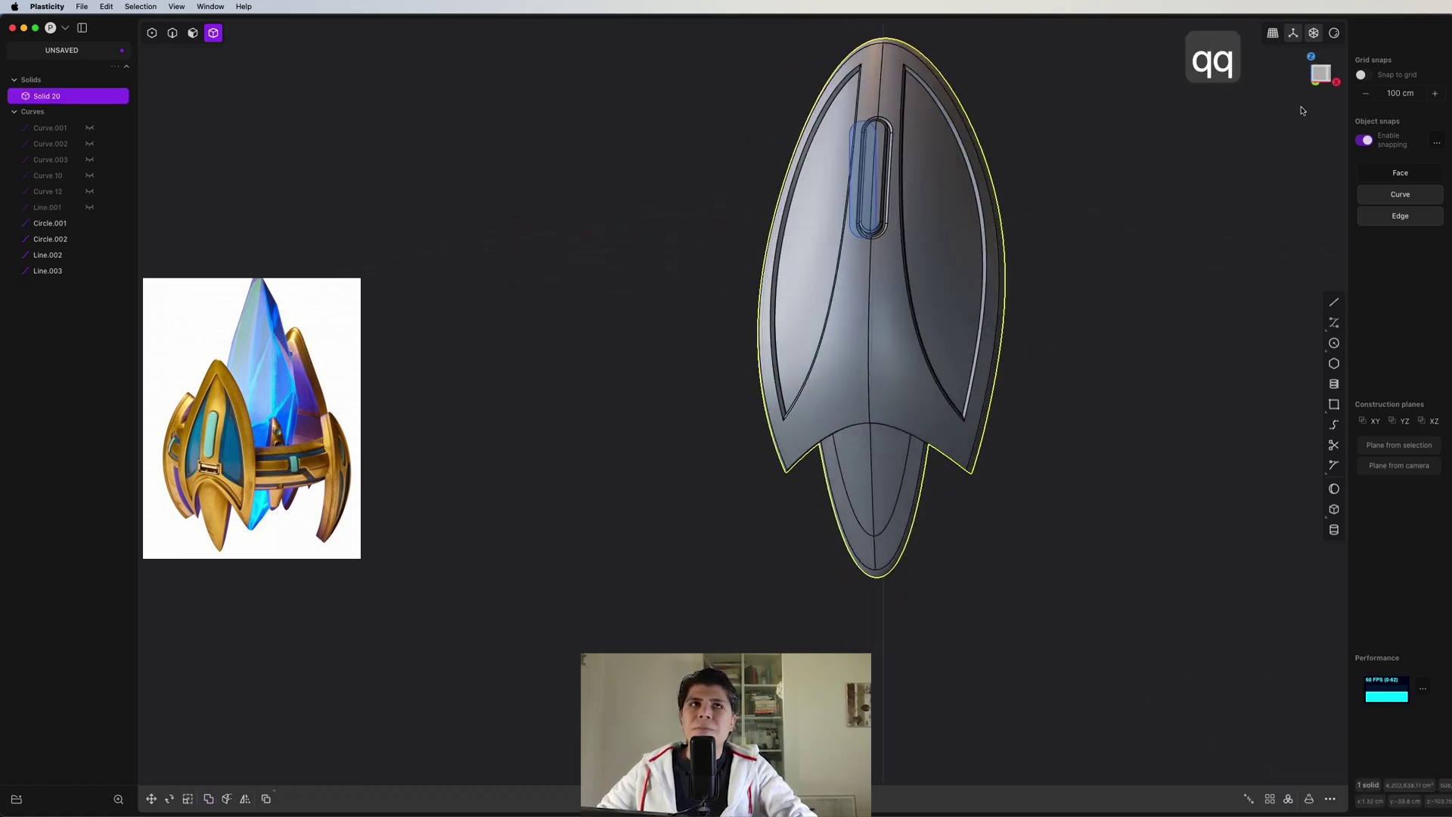
pyautogui.scroll(3, 877, 265)
pyautogui.press('super+z')
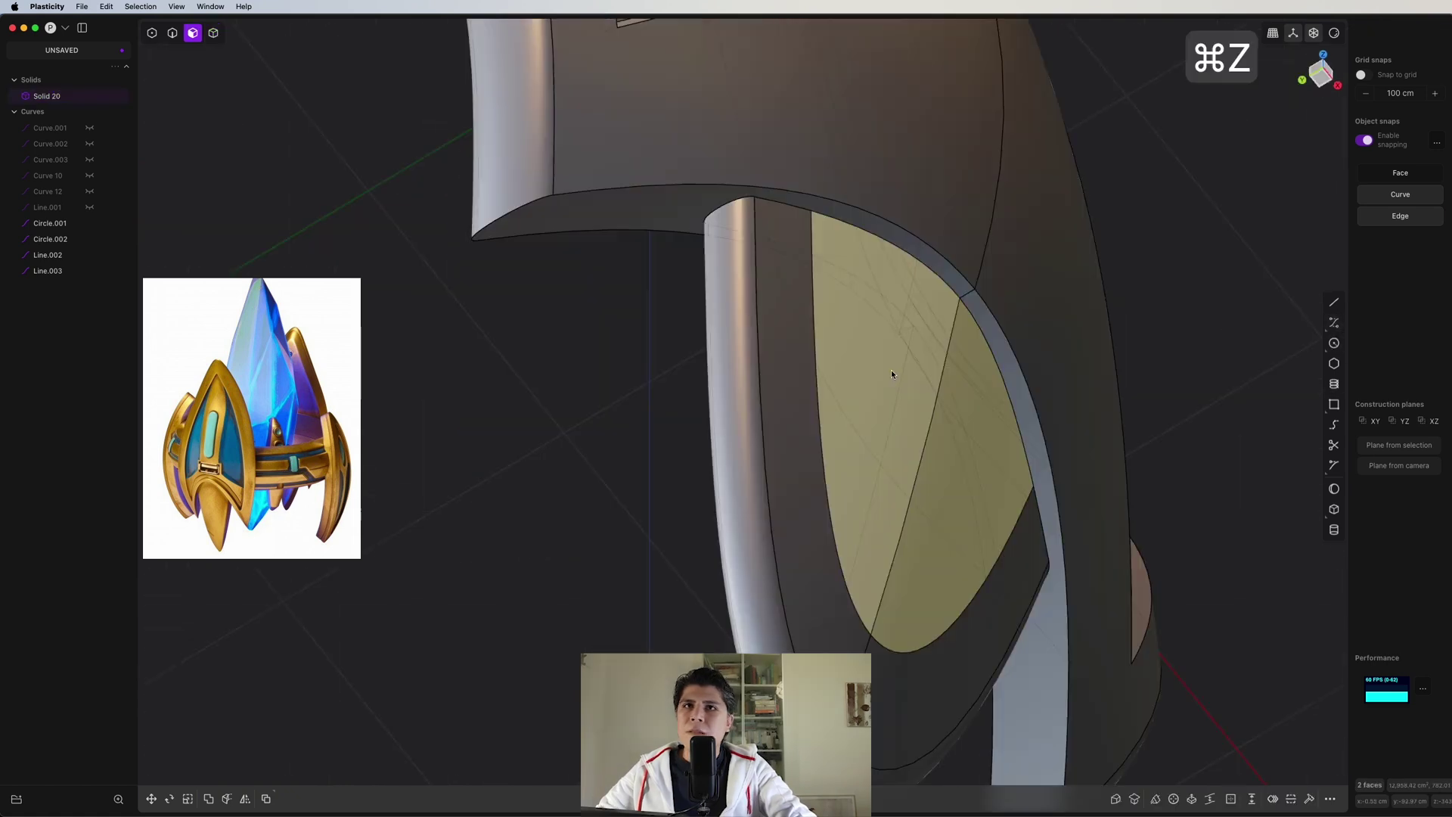
pyautogui.press('o')
pyautogui.keyDown('shift'); pyautogui.moveTo(933, 350); pyautogui.dragTo(884, 304, button='middle'); pyautogui.keyUp('shift')
pyautogui.moveTo(884, 304); pyautogui.dragTo(891, 306)
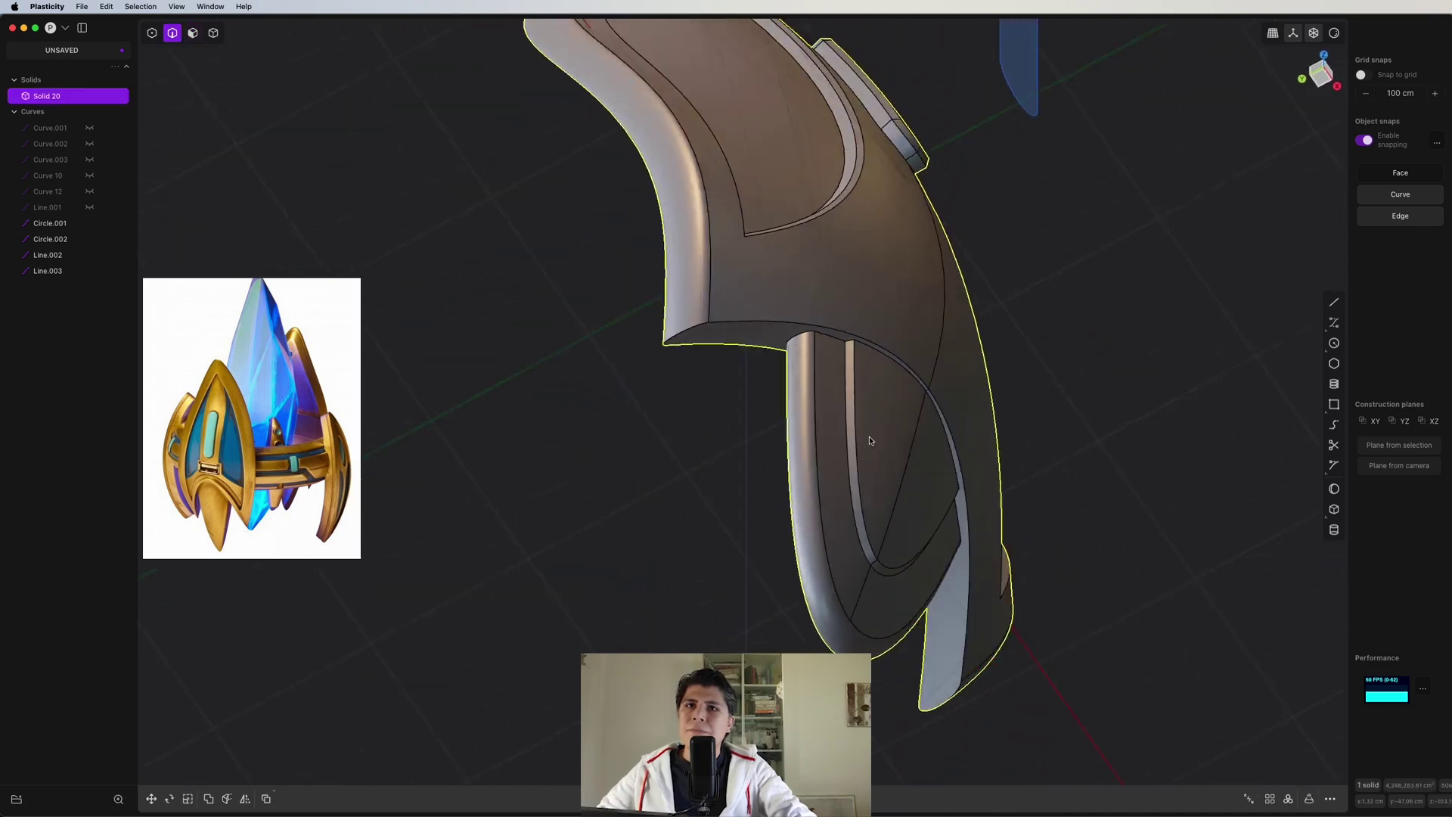
# - In the front view, draw a circle of about 22 cm radius on the lower piece's centre line and stretch it vertically into an ellipse
pyautogui.press('1')
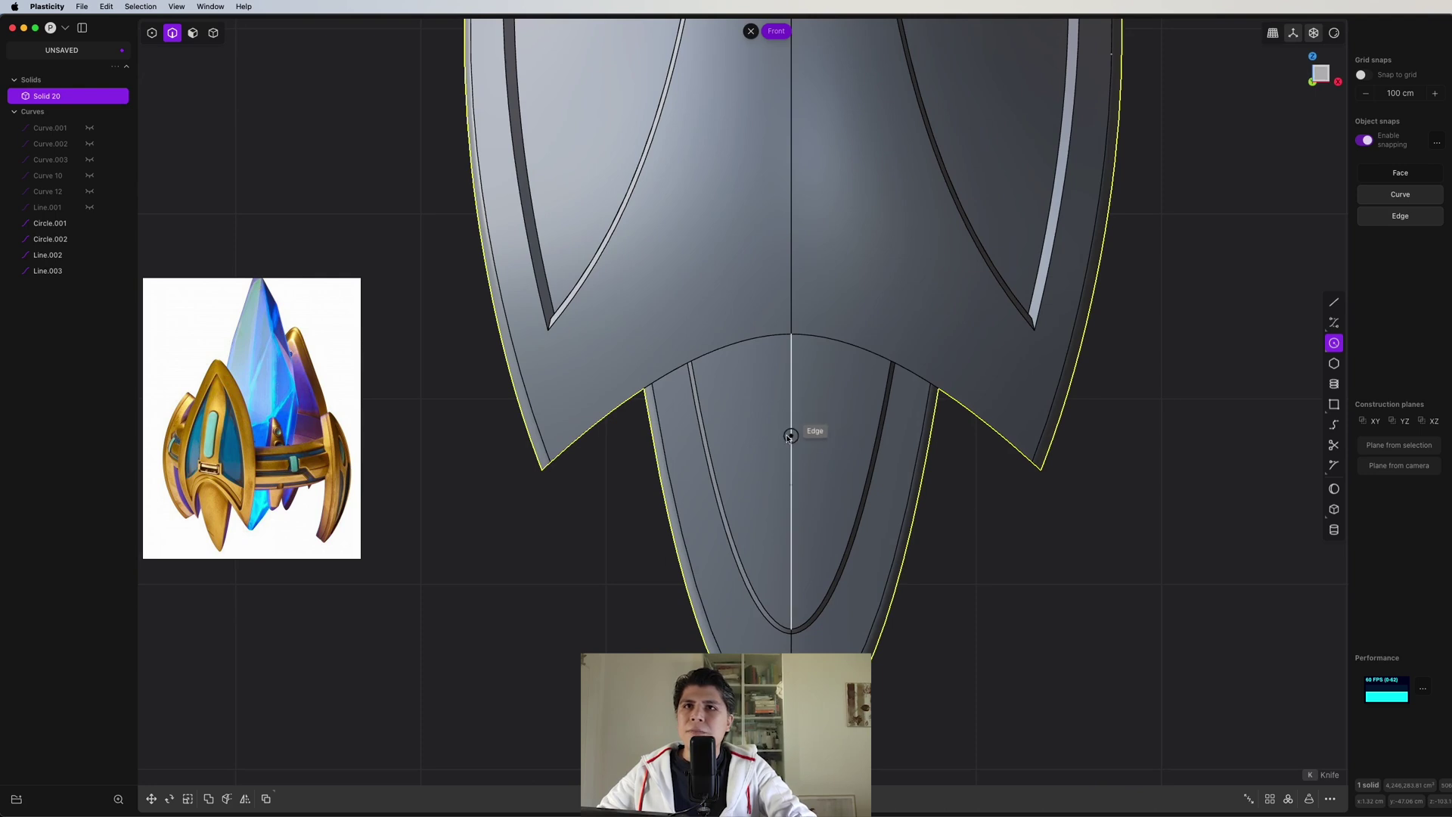
pyautogui.click(832, 435)
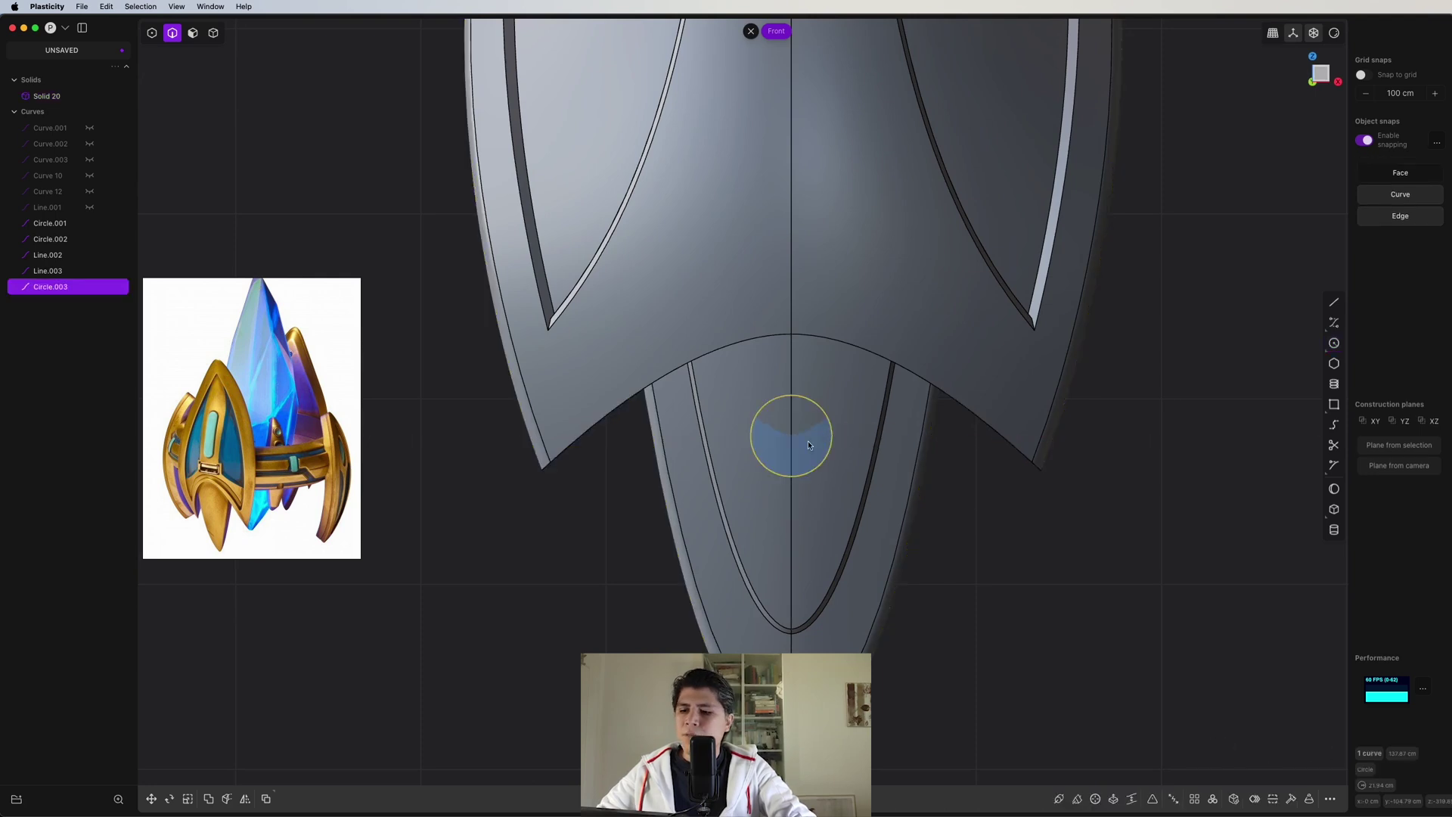
pyautogui.press('s')
pyautogui.moveTo(793, 388); pyautogui.dragTo(829, 426)
# - Imprint the ellipse on the lower piece's recessed panel and raise the resulting oval faces outward
pyautogui.hotkey('shift', 'Tab')
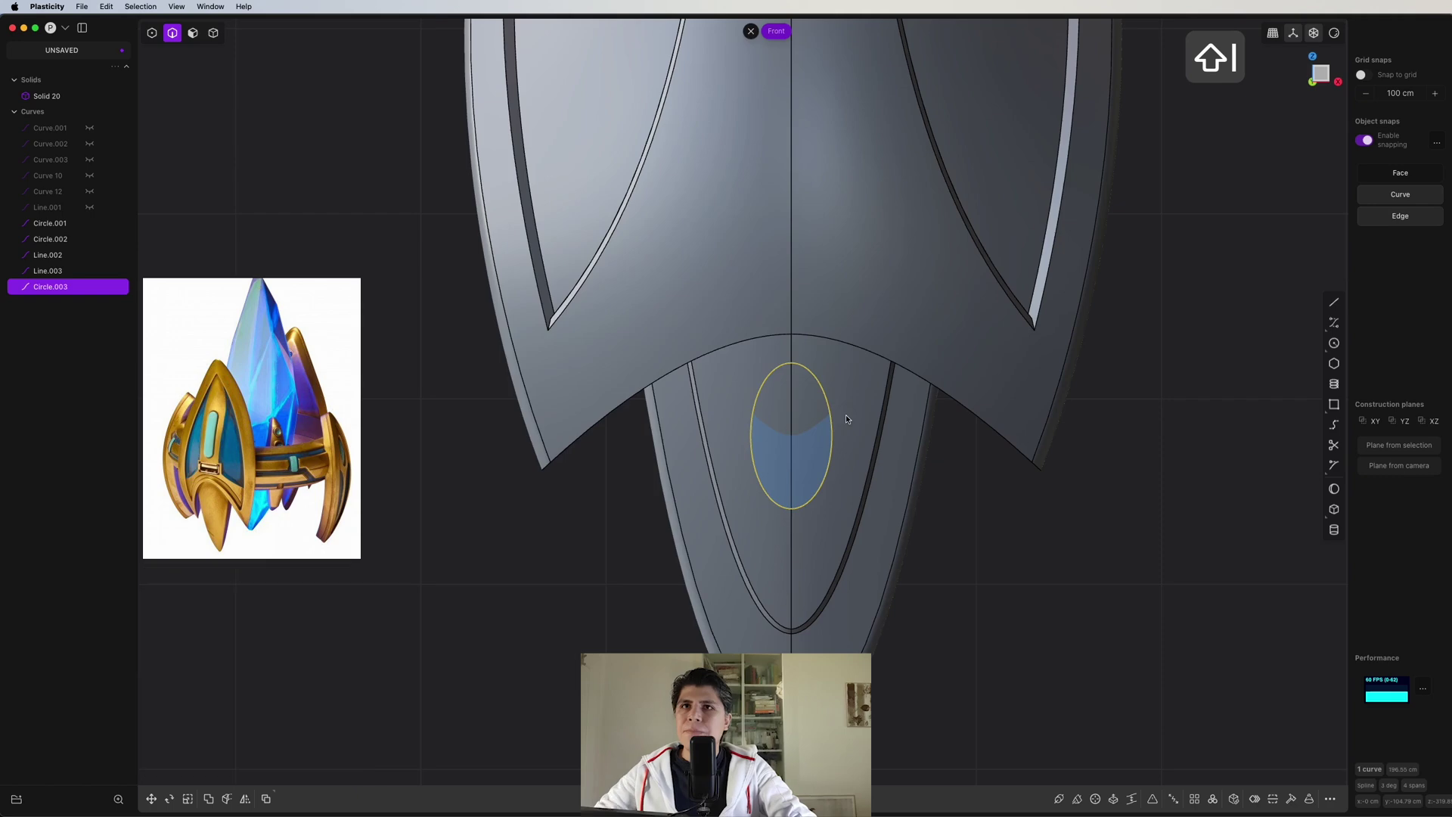
pyautogui.click(846, 415)
pyautogui.moveTo(845, 415); pyautogui.dragTo(798, 435, button='middle')
pyautogui.click(726, 415)
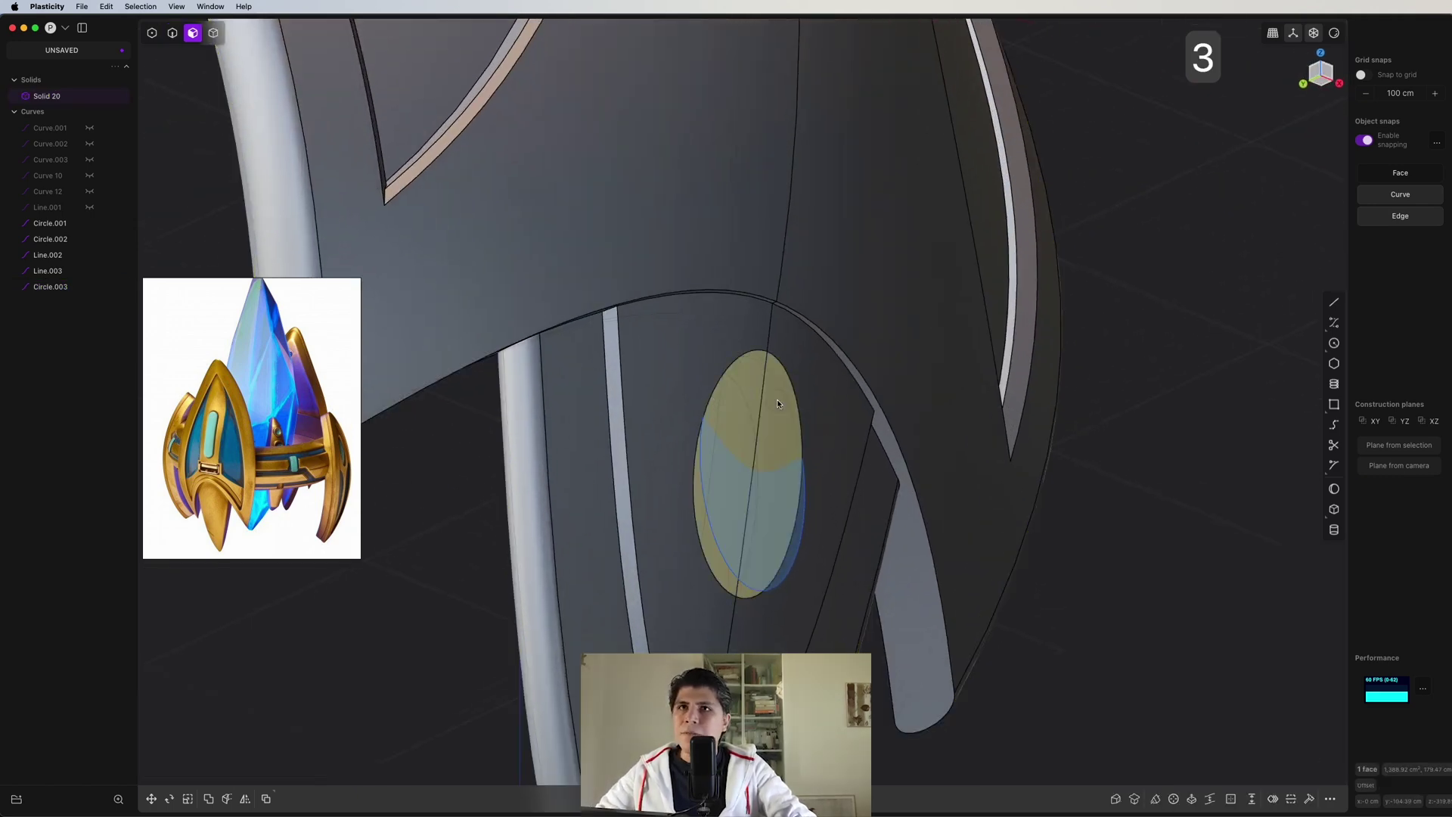
pyautogui.scroll(3, 777, 398)
pyautogui.press('e')
pyautogui.moveTo(817, 376); pyautogui.dragTo(846, 373)
pyautogui.click(747, 364)
# - Bevel the edges of the raised oval on the lower piece and turn the edge display back on
pyautogui.press('2')
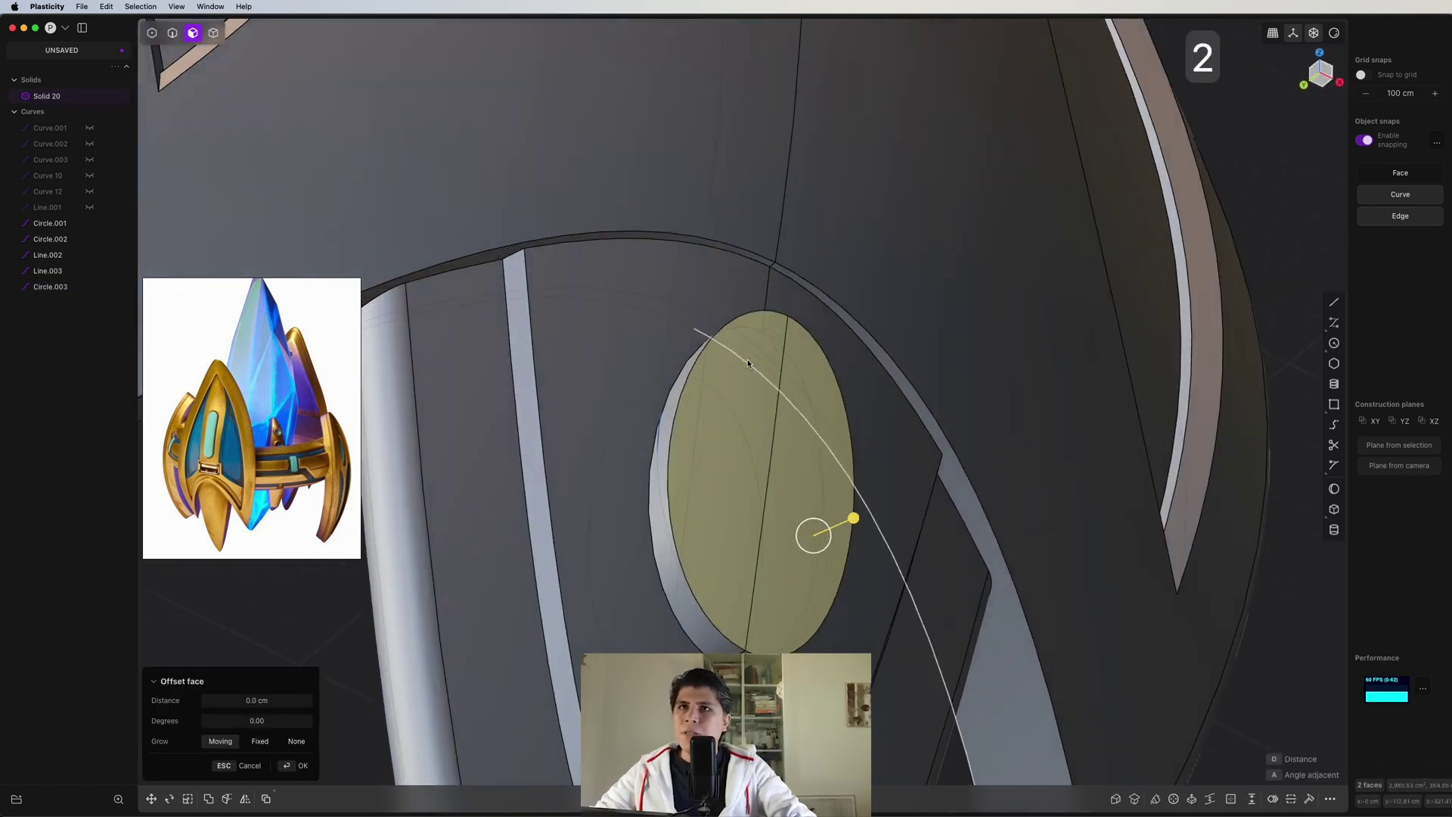
pyautogui.moveTo(757, 318); pyautogui.dragTo(632, 438, button='middle')
pyautogui.click(635, 438)
pyautogui.scroll(-5, 635, 438)
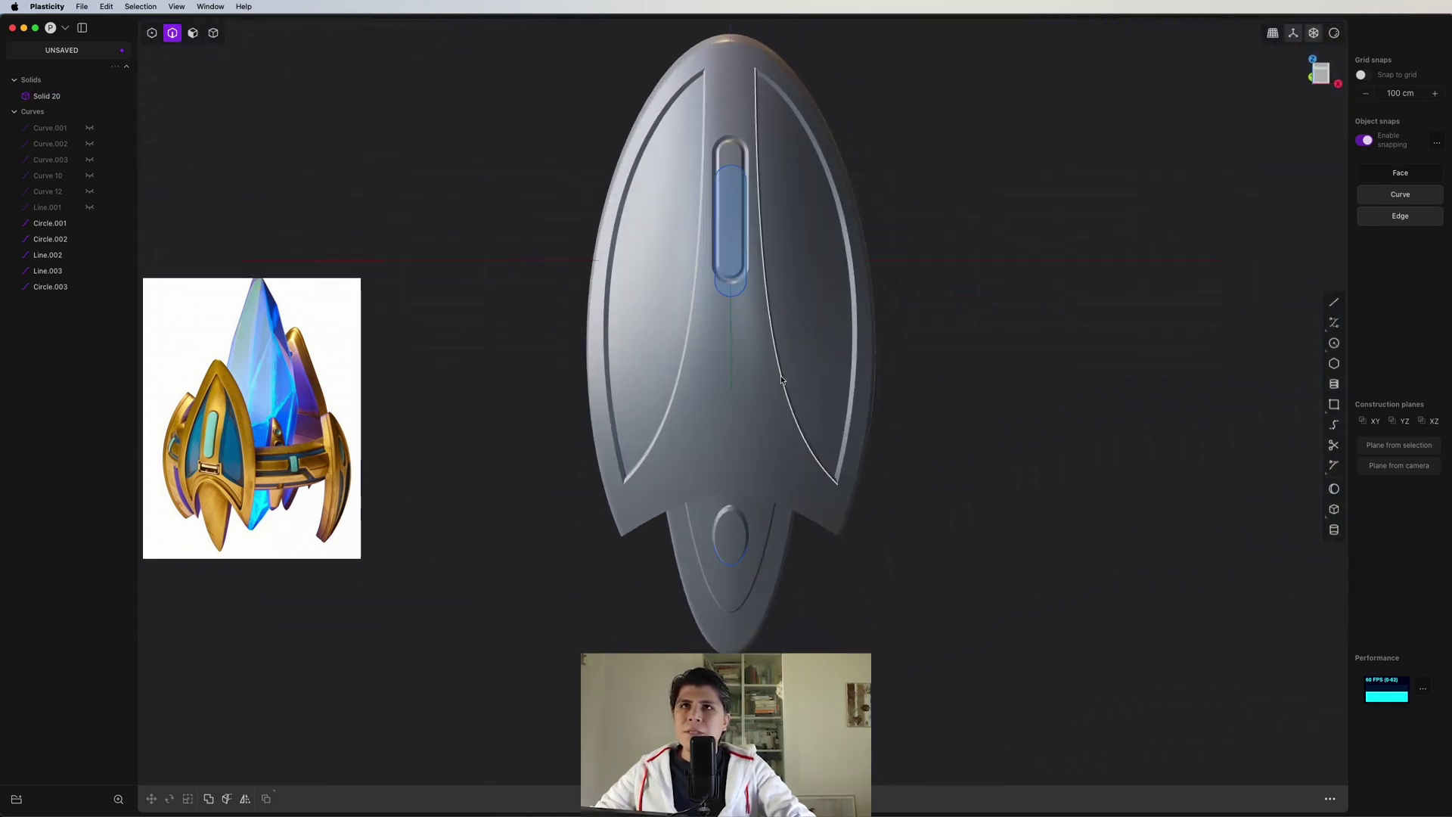
pyautogui.press('shift+super+e')
pyautogui.moveTo(807, 368); pyautogui.dragTo(892, 374, button='middle')
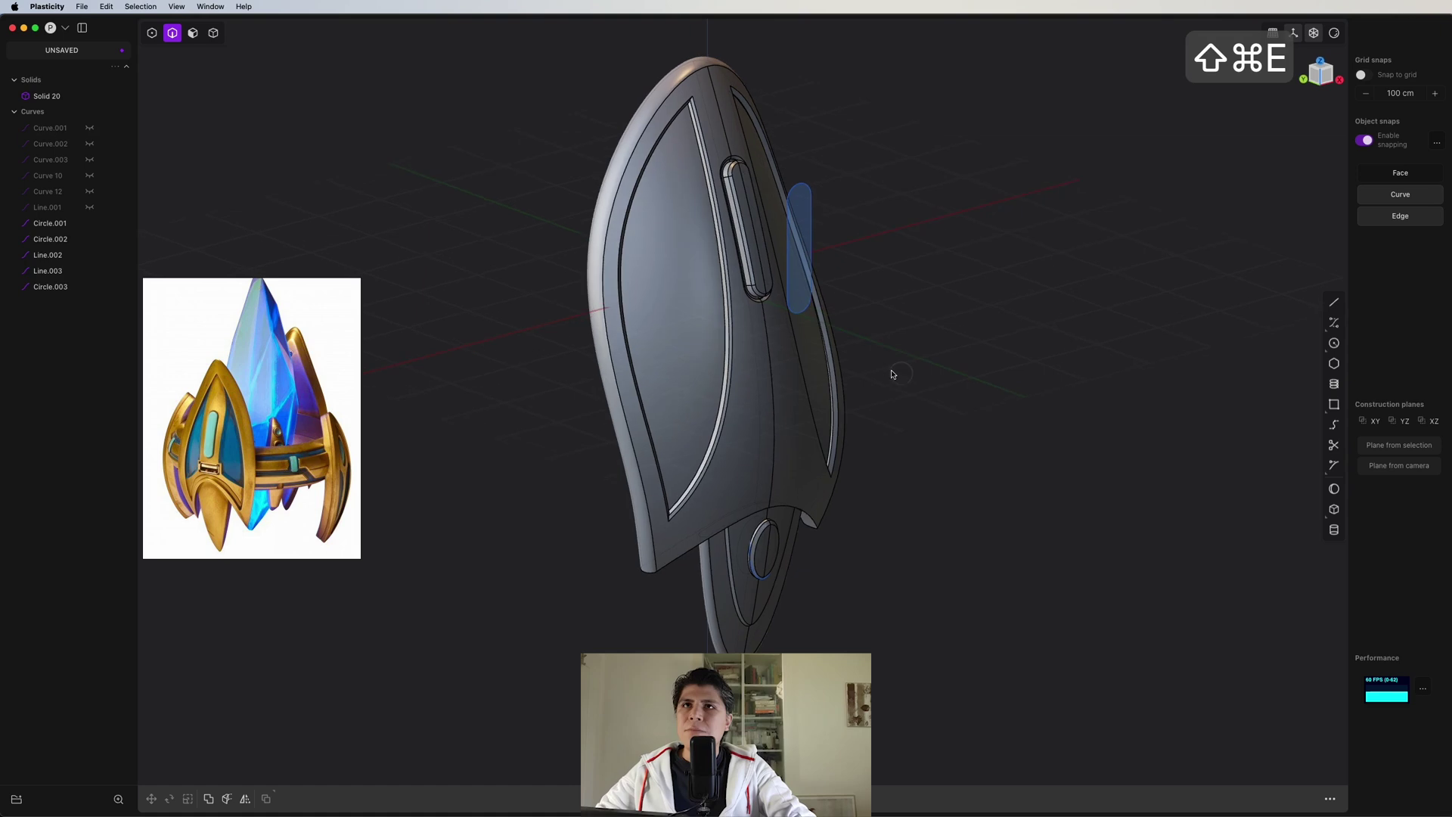
# - Select all the construction curves from Curve.001 through Circle.003
pyautogui.keyDown('shift'); pyautogui.click(50, 287); pyautogui.keyUp('shift')
pyautogui.press('q')
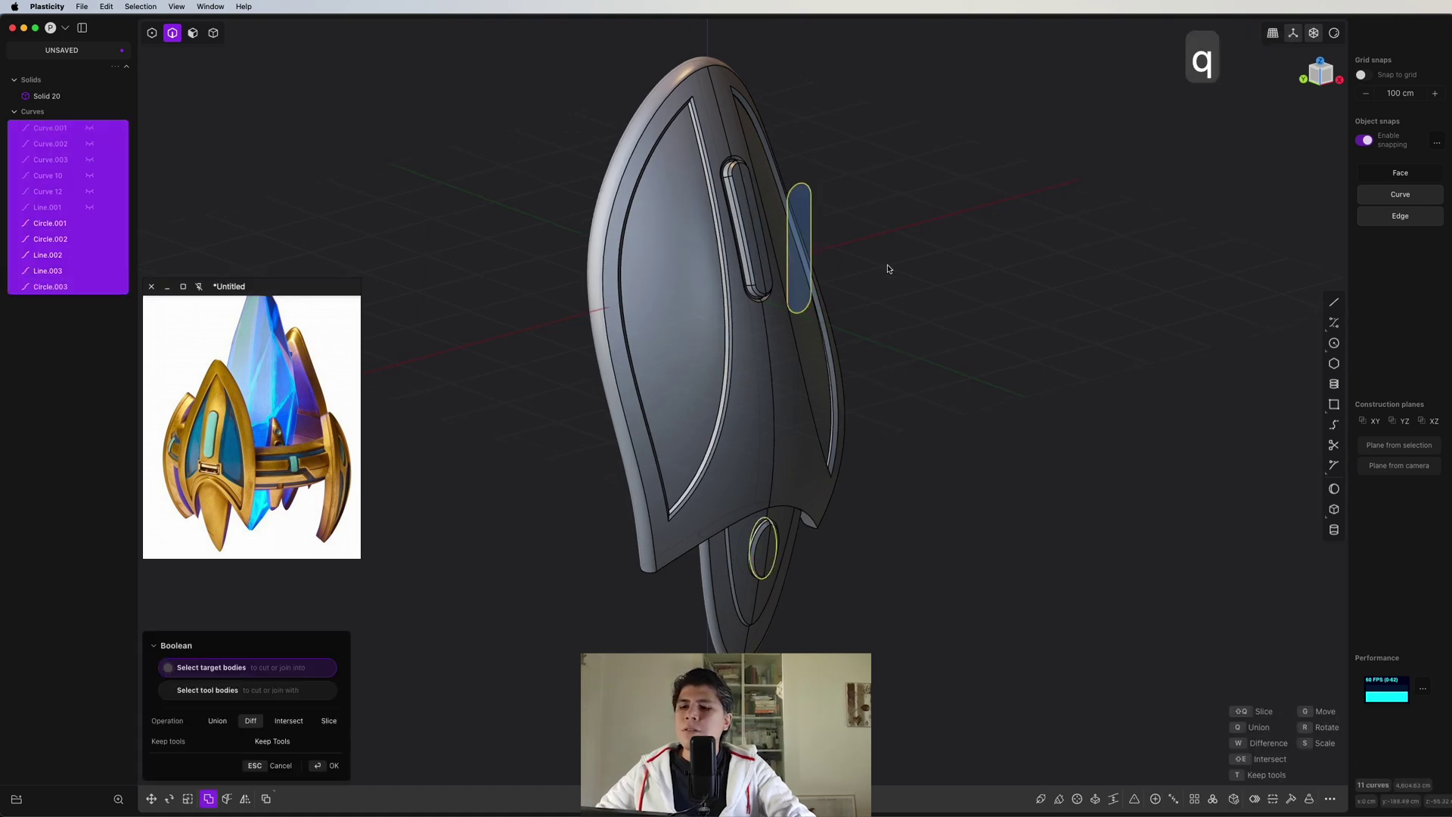
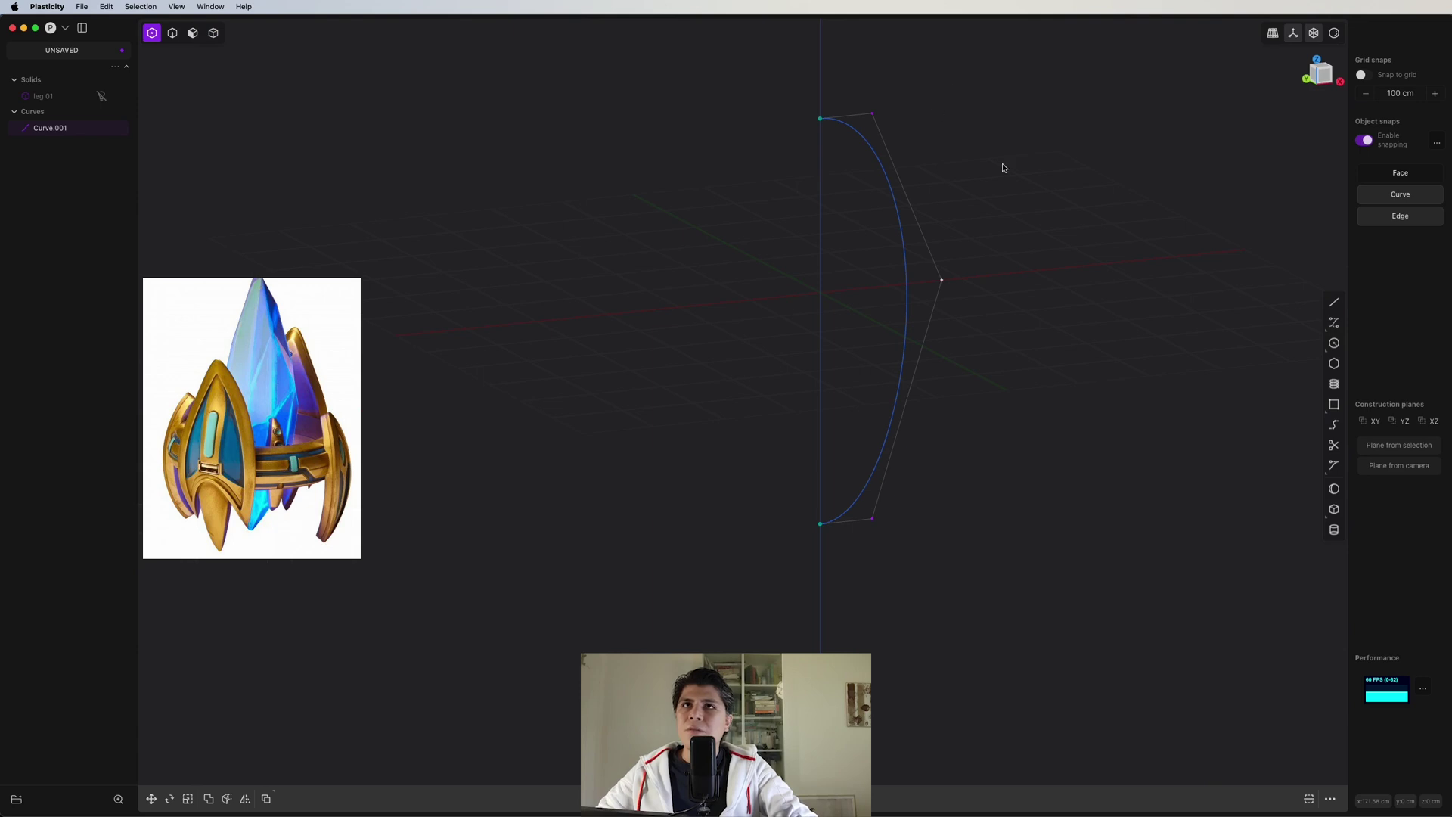
# - In the left view, move the new curve's middle control point along Y to make the curve bow outward
pyautogui.click(1313, 75)
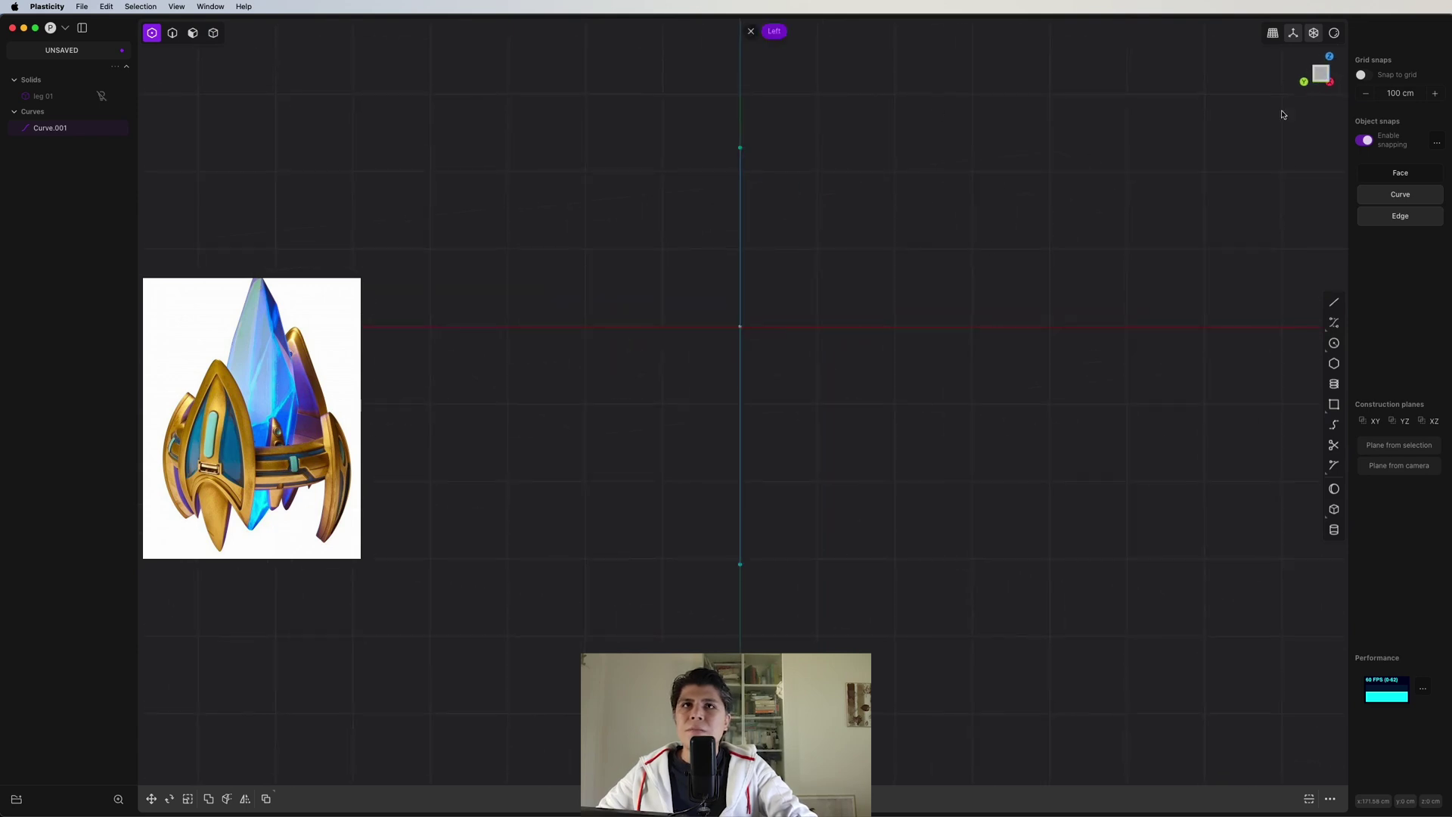
pyautogui.press('g')
pyautogui.moveTo(694, 334); pyautogui.dragTo(771, 337)
# - Draw a second control-point curve between the first curve's upper and lower endpoints, bowing farther outward
pyautogui.press('2')
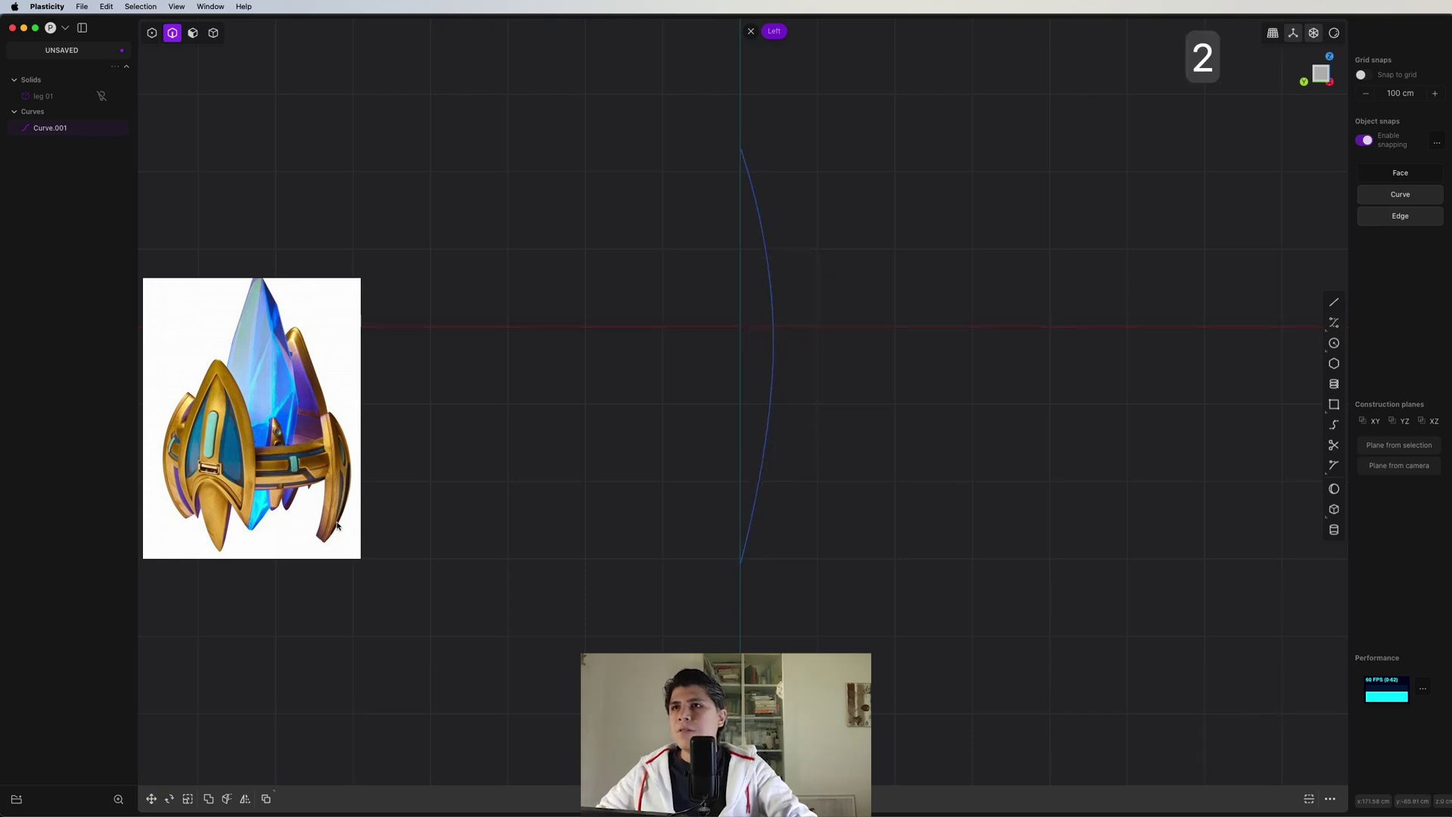
pyautogui.press('ctrl+super+c')
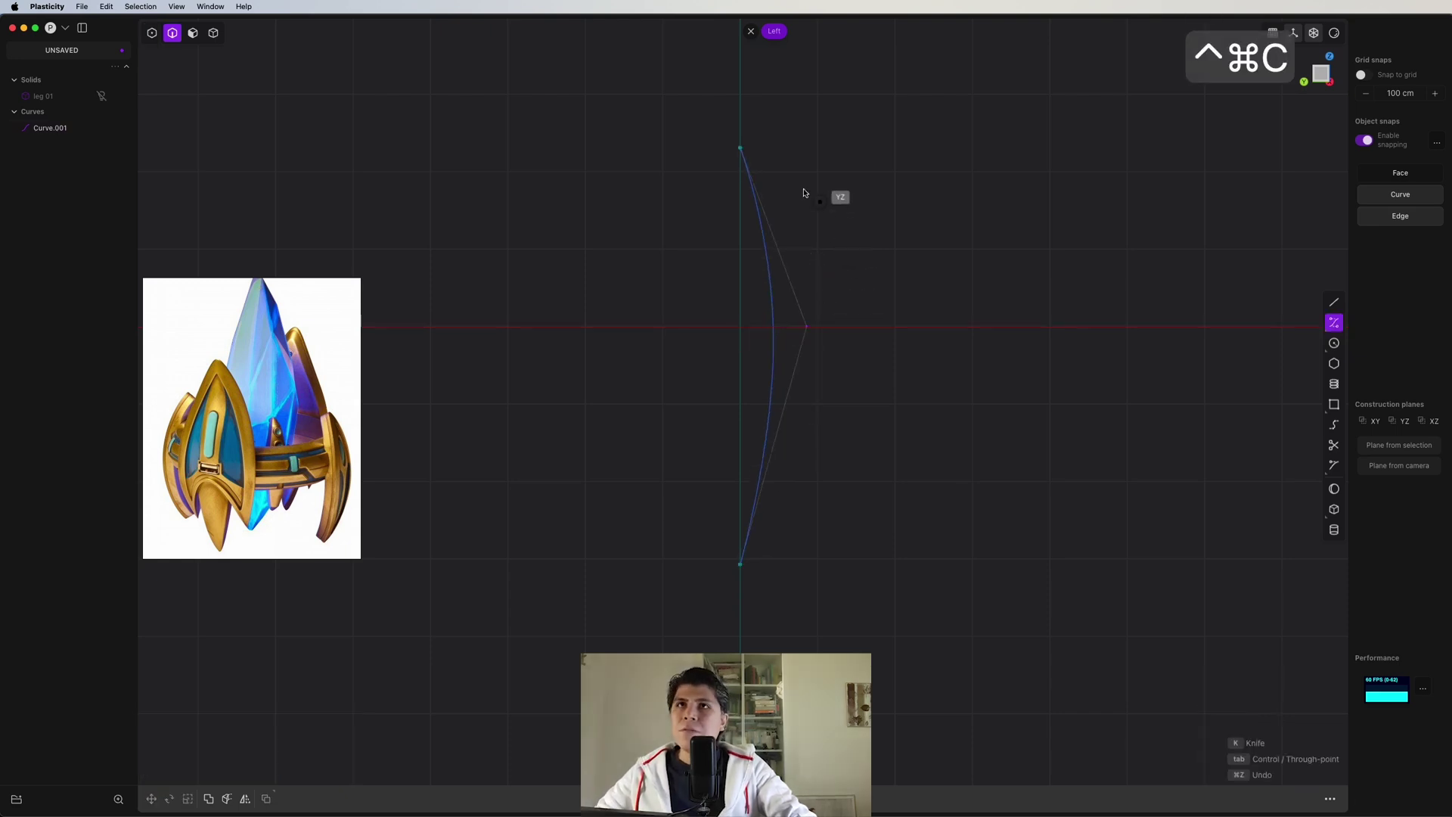
pyautogui.click(741, 151)
pyautogui.click(779, 149)
pyautogui.click(828, 325)
pyautogui.click(742, 564)
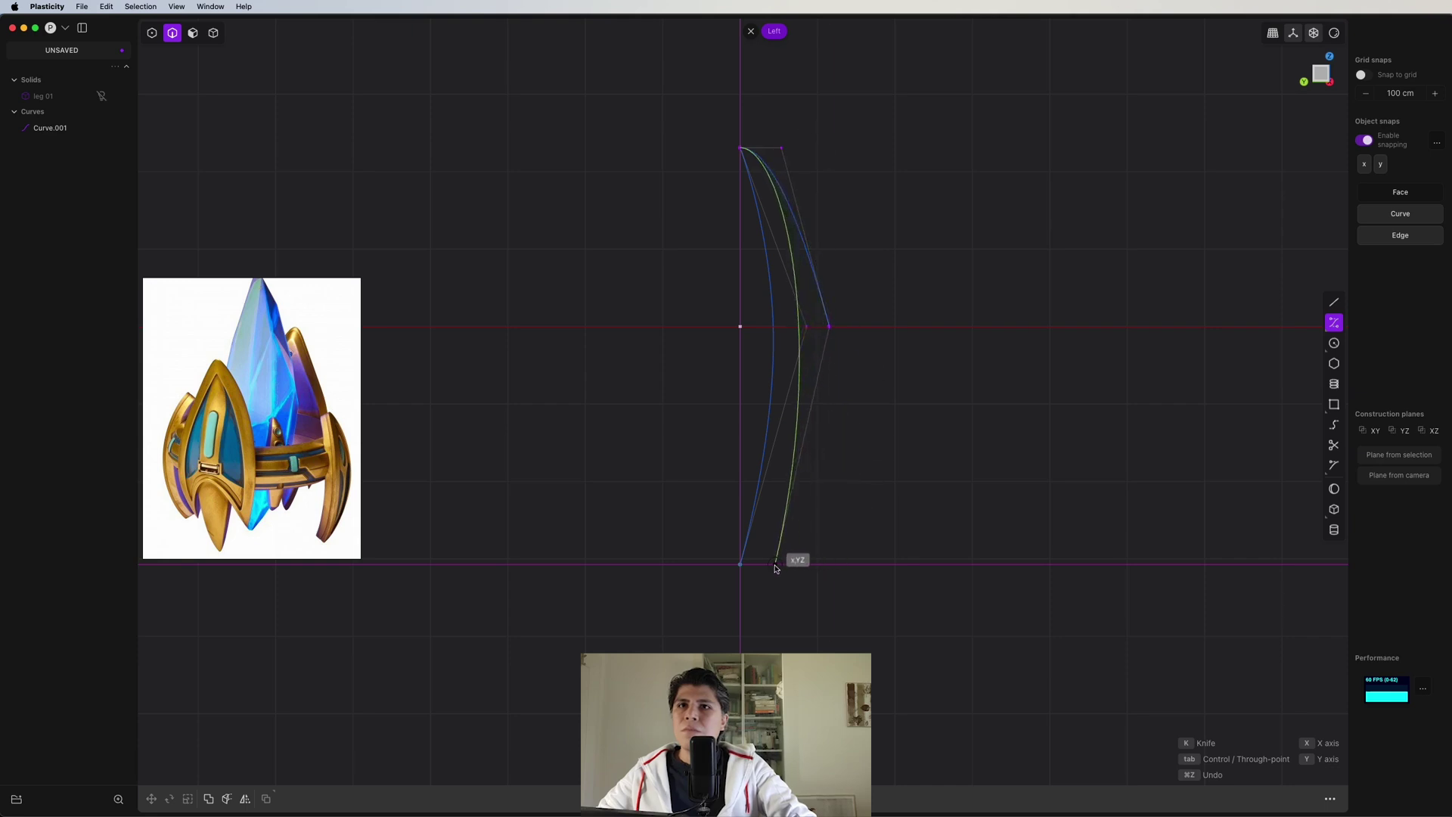
pyautogui.click(742, 572)
# - Move the second curve's lower control point outward along Y to match its upper one, and adjust the middle control point
pyautogui.moveTo(840, 530); pyautogui.dragTo(764, 614)
pyautogui.press('g')
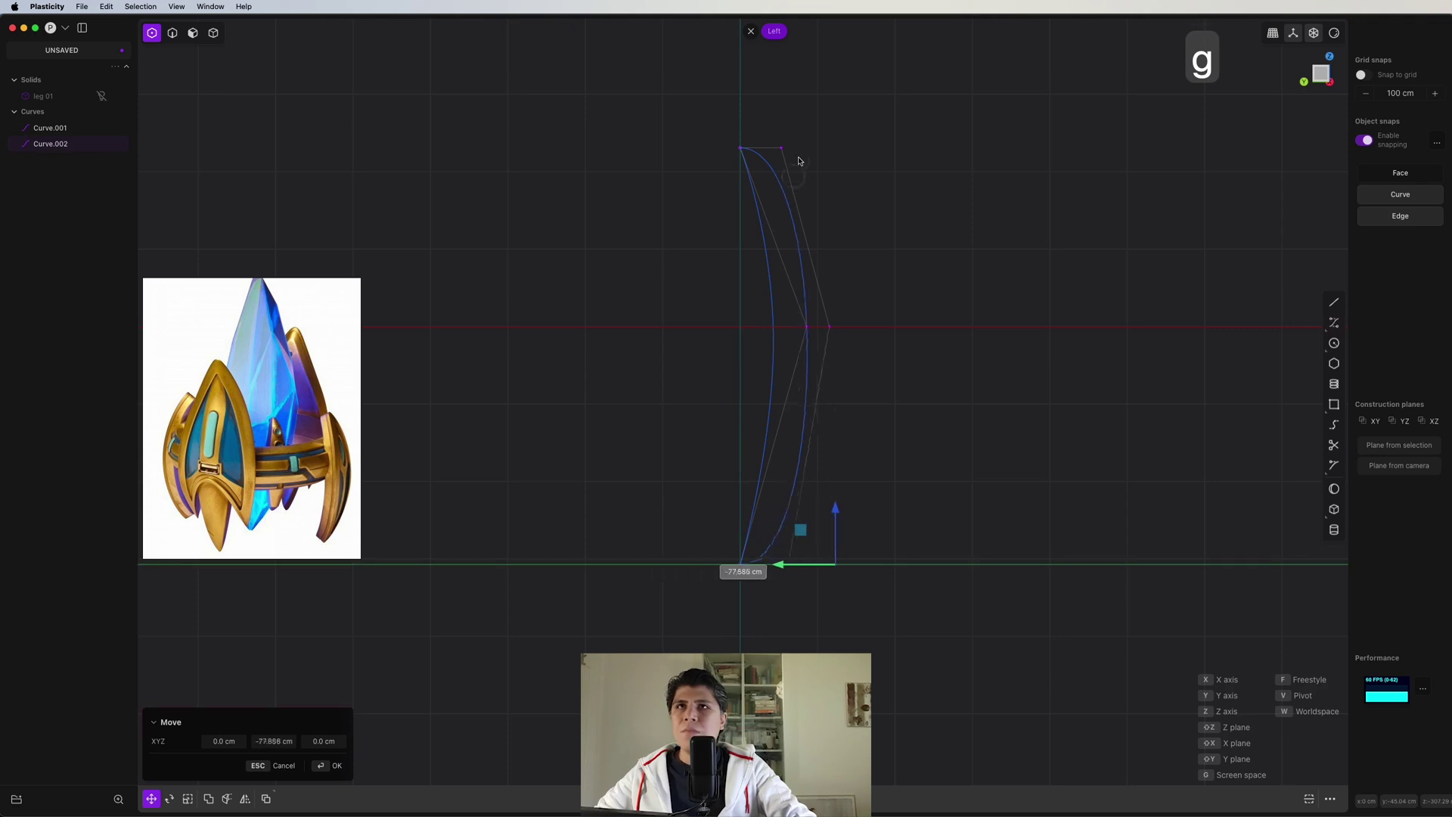
pyautogui.click(831, 206)
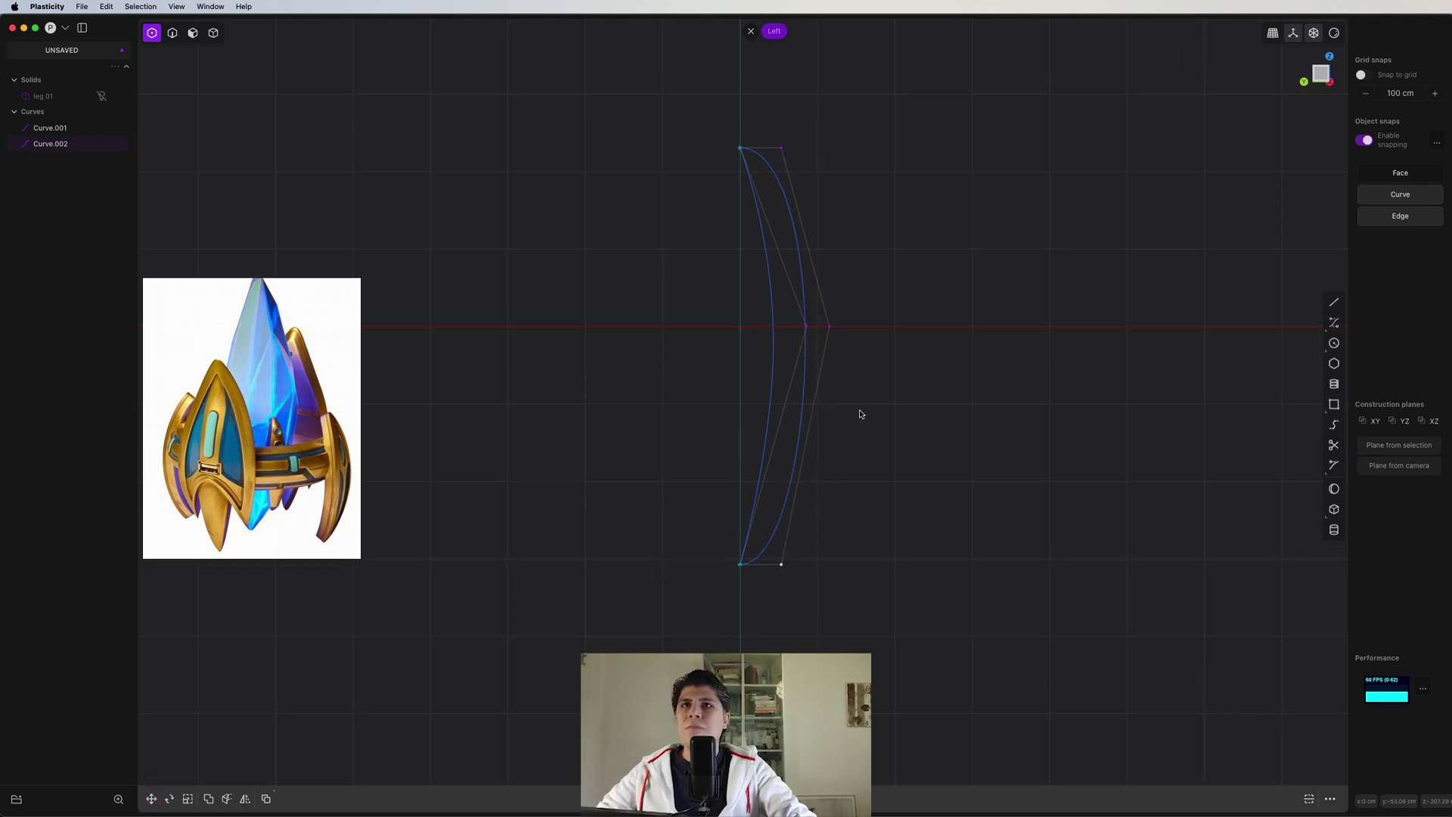
pyautogui.press('g')
pyautogui.click(831, 328)
# - Extrude the second curve sideways about 85 cm into a helper sheet
pyautogui.press('2')
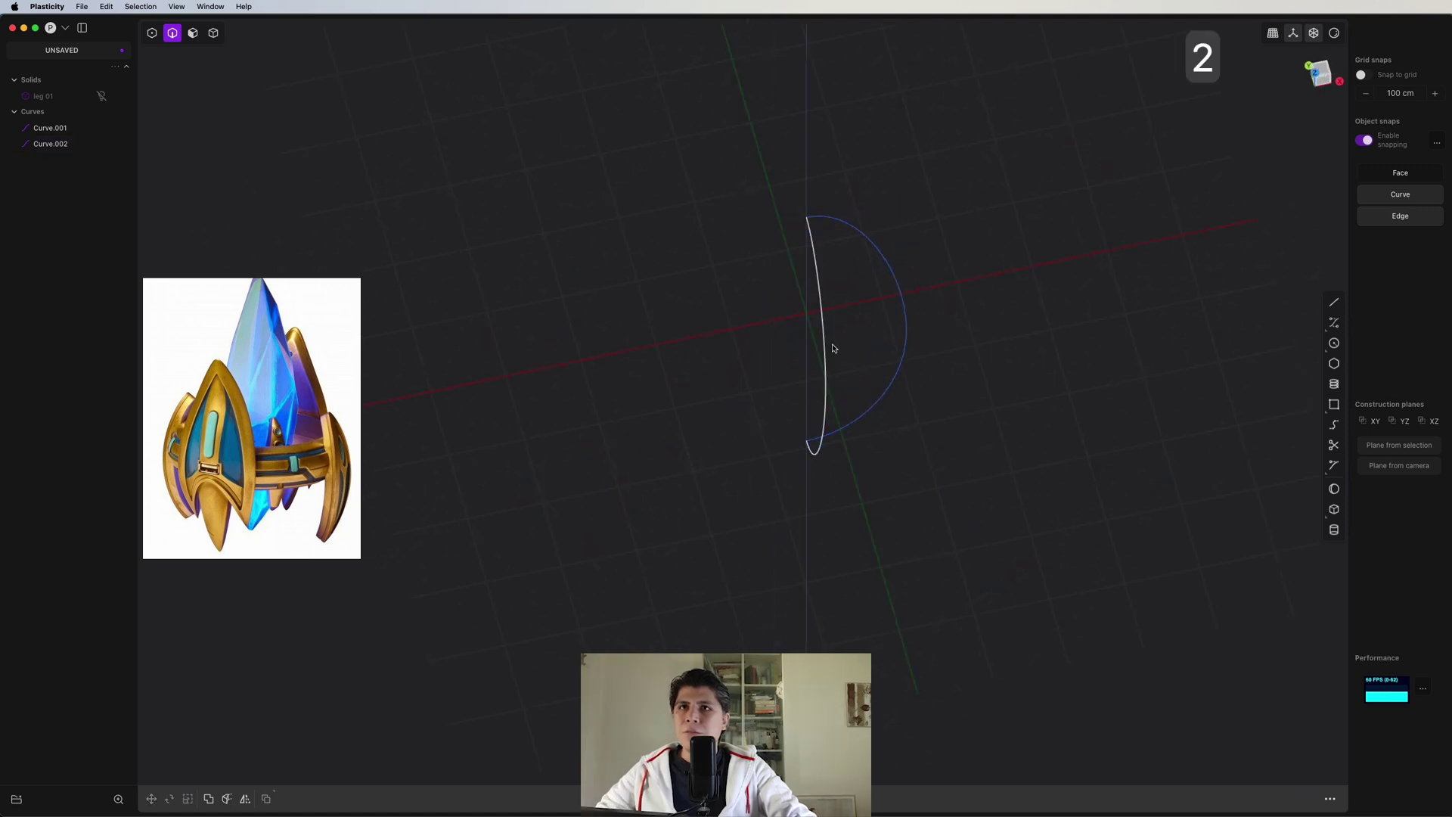
pyautogui.click(832, 348)
pyautogui.press('e')
pyautogui.moveTo(754, 360); pyautogui.dragTo(686, 373)
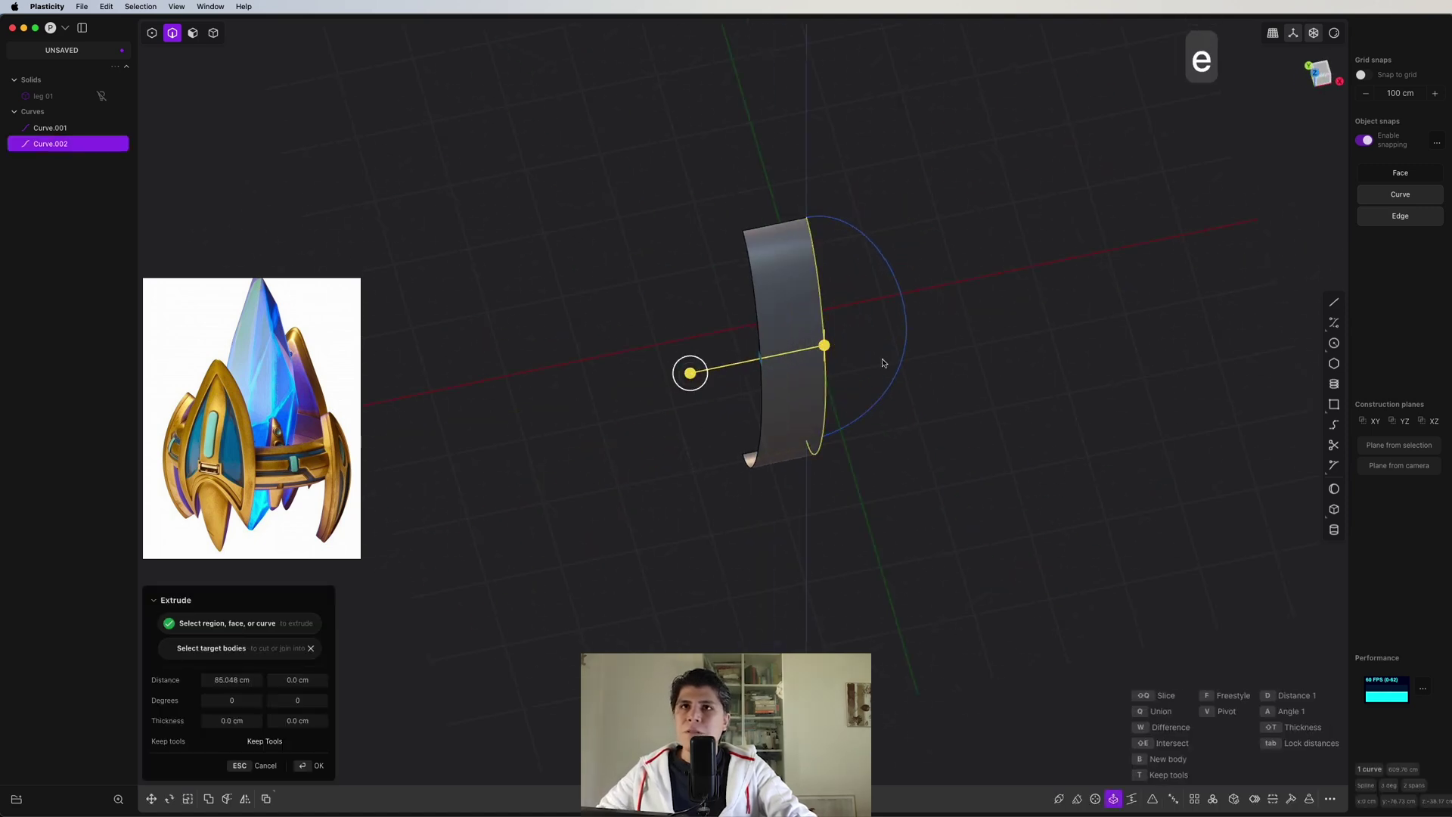
pyautogui.click(848, 348)
# - Loft from the helper sheet's edge to the side curve with G1 continuity, and delete the extruded helper sheet
pyautogui.click(823, 336)
pyautogui.press('l')
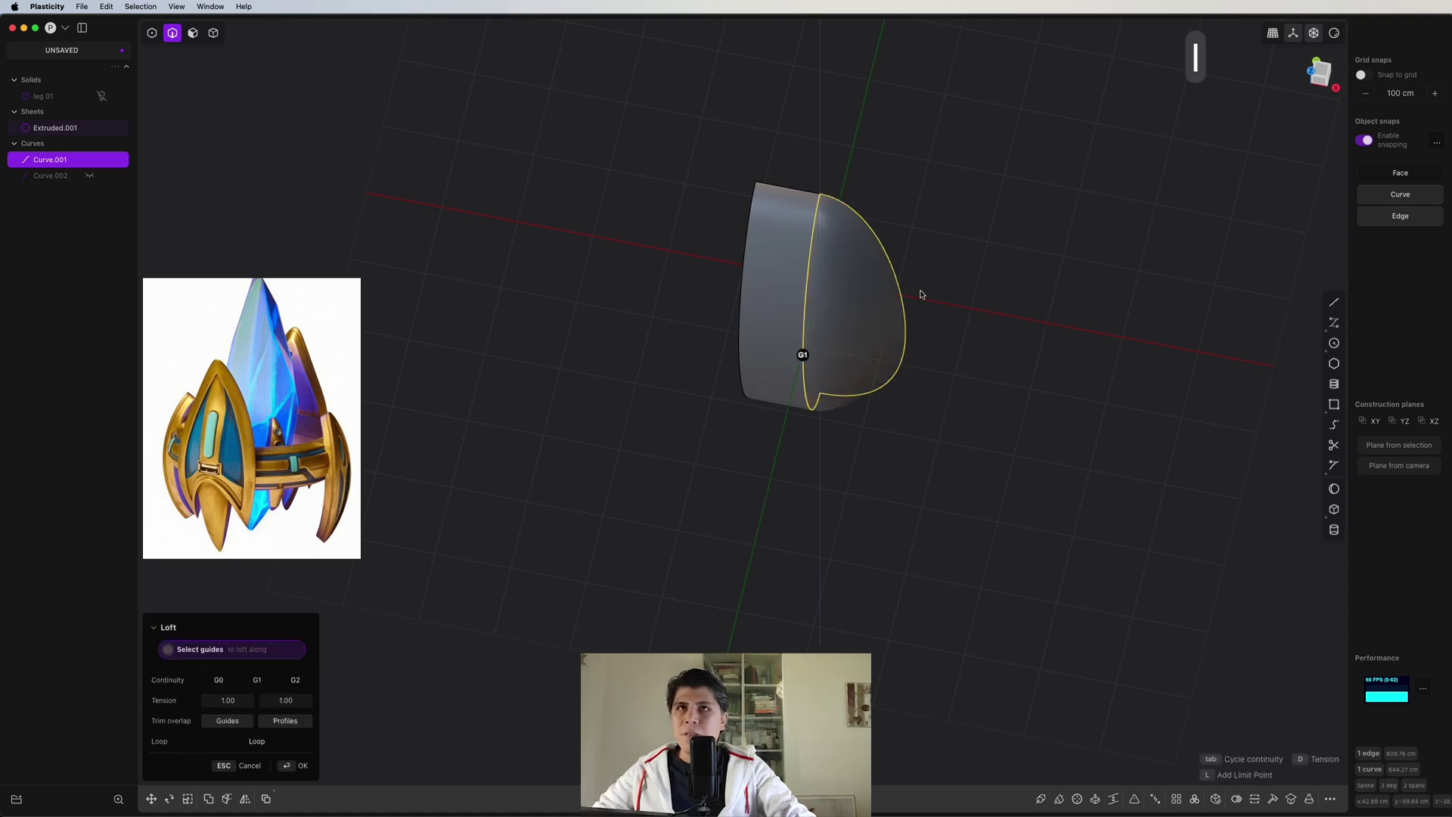
pyautogui.click(901, 160)
pyautogui.press('4')
pyautogui.click(785, 237)
pyautogui.press('x')
# - Mirror the lofted surface across X and join both halves into one sheet
pyautogui.moveTo(785, 237); pyautogui.dragTo(913, 318, button='middle')
pyautogui.click(861, 289)
pyautogui.hotkey('alt', 'x')
pyautogui.press('x')
pyautogui.click(855, 281)
pyautogui.press('j')
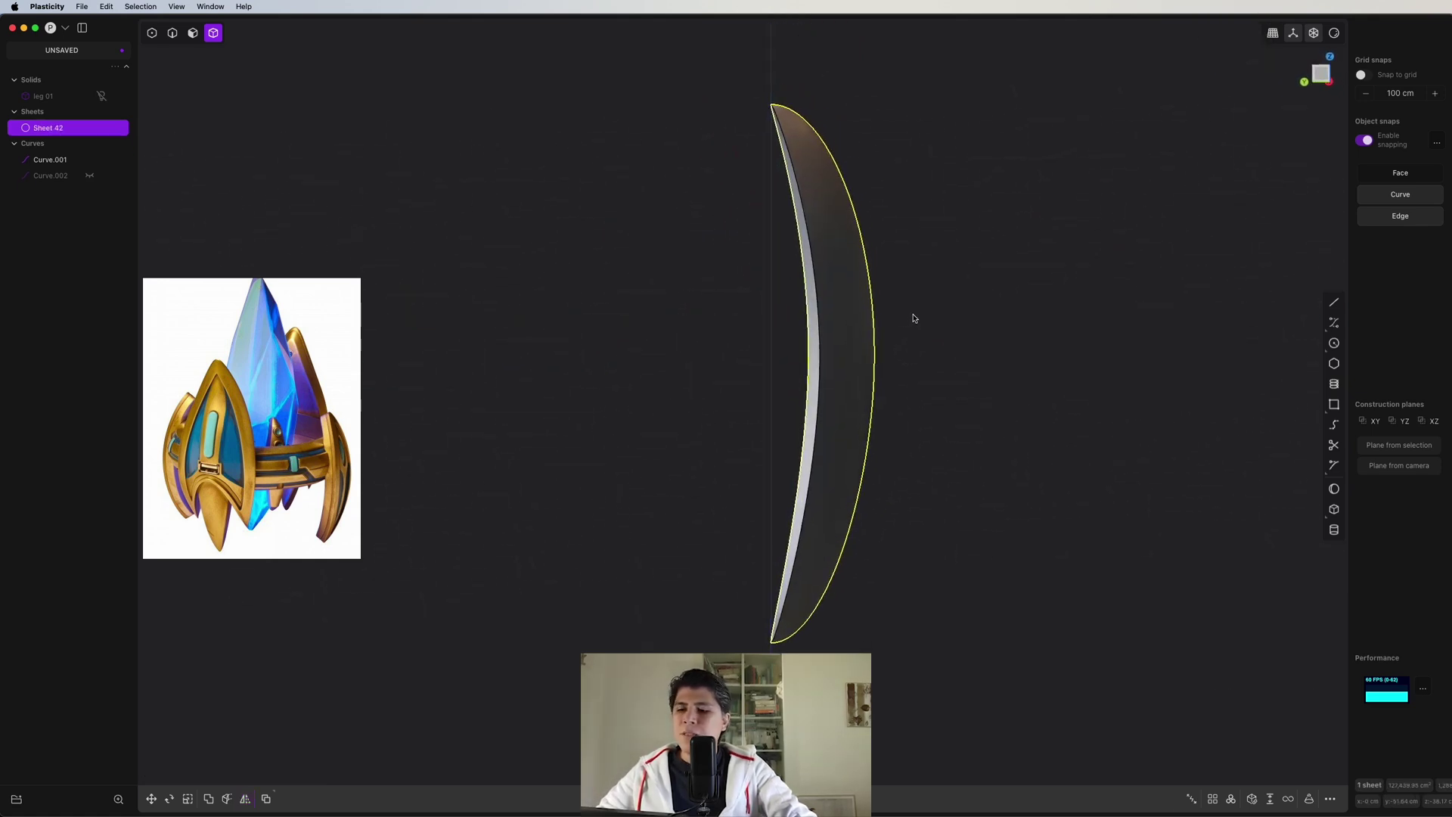
# - Duplicate the joined shell about 24 cm along Y and scale the copy uniformly to about 0.96
pyautogui.hotkey('shift', 'd')
pyautogui.moveTo(778, 377); pyautogui.dragTo(754, 378)
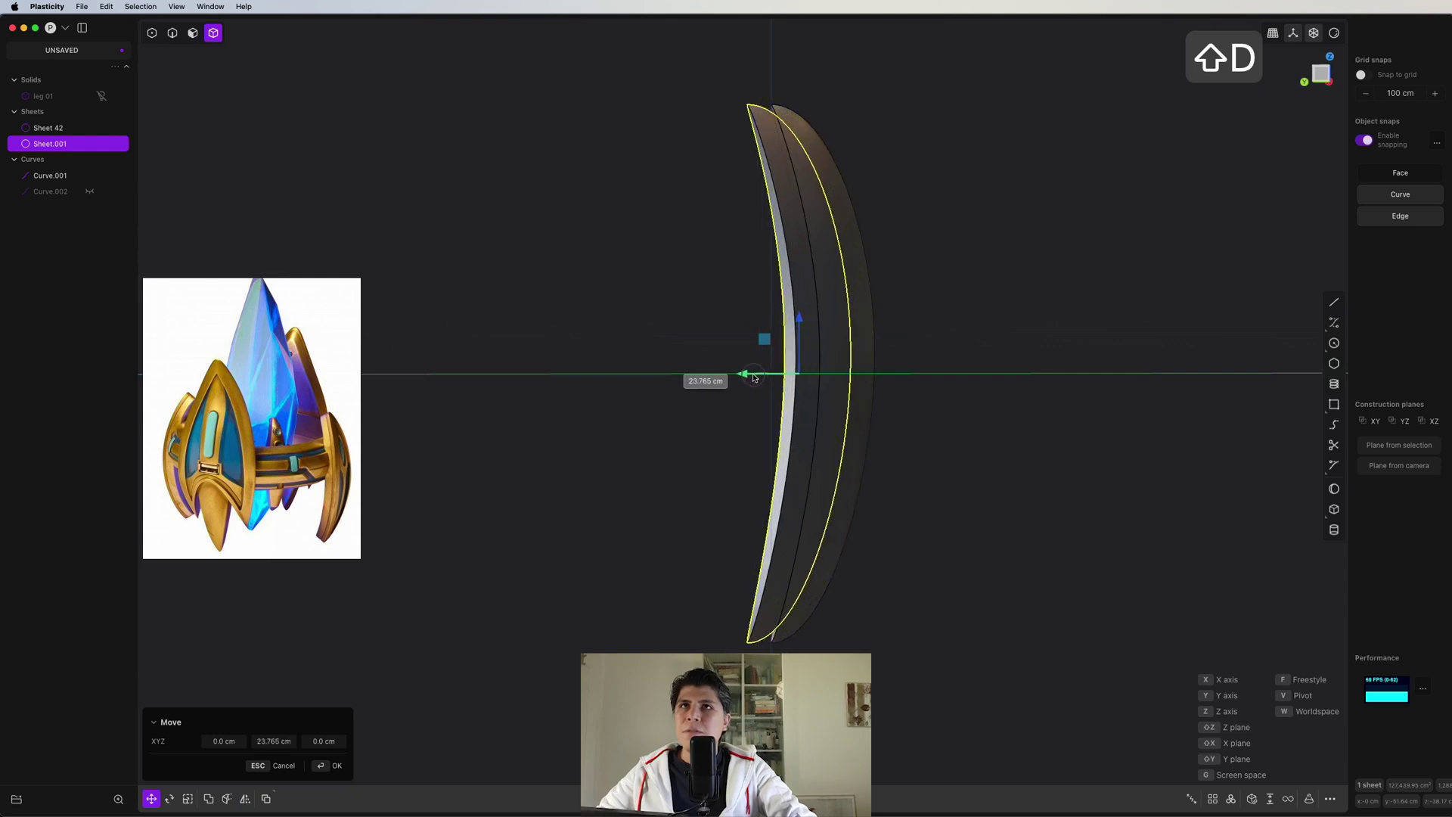
pyautogui.click(754, 378)
pyautogui.moveTo(754, 378); pyautogui.dragTo(776, 359, button='middle')
pyautogui.press('s')
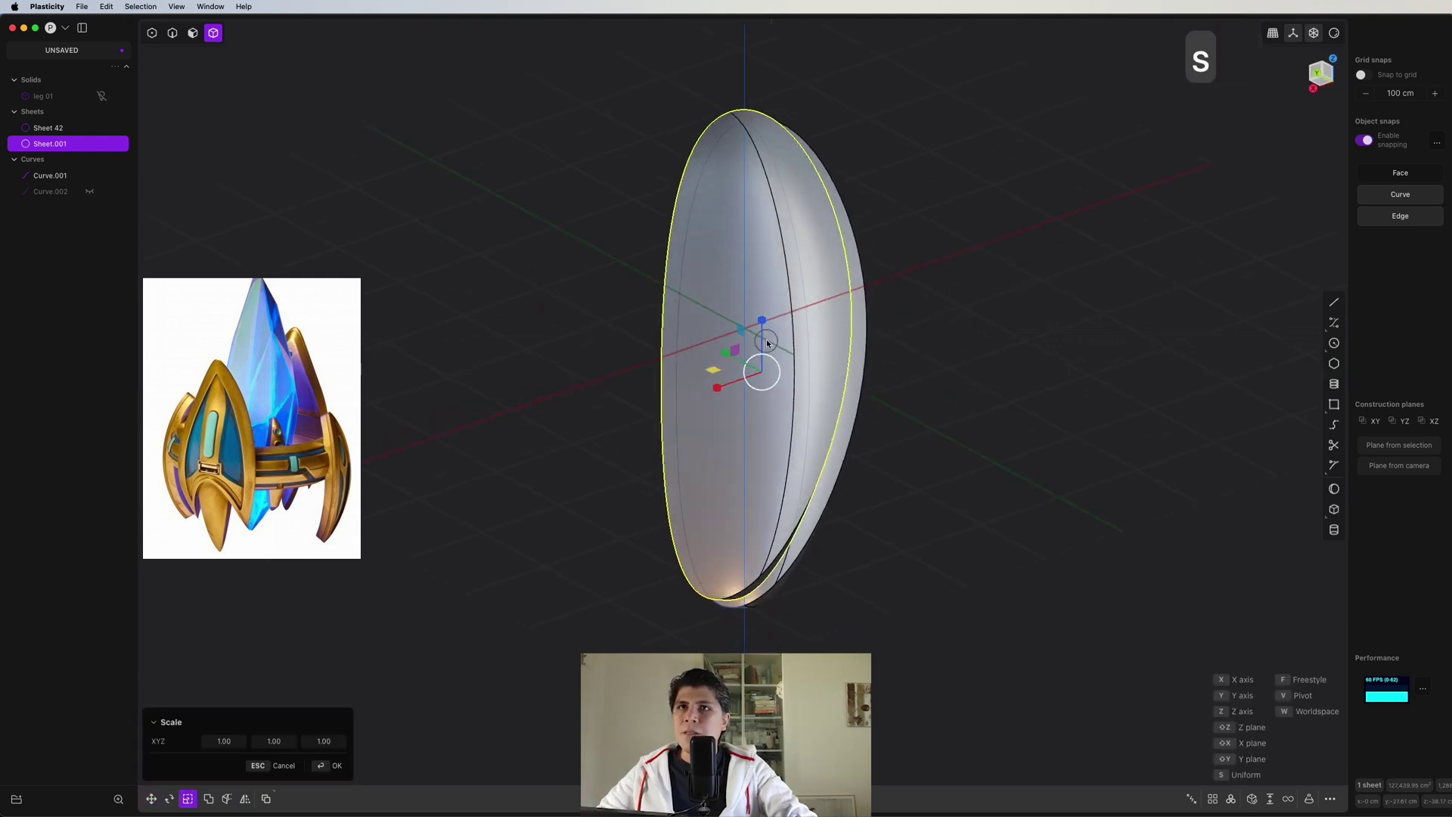
pyautogui.moveTo(774, 360)
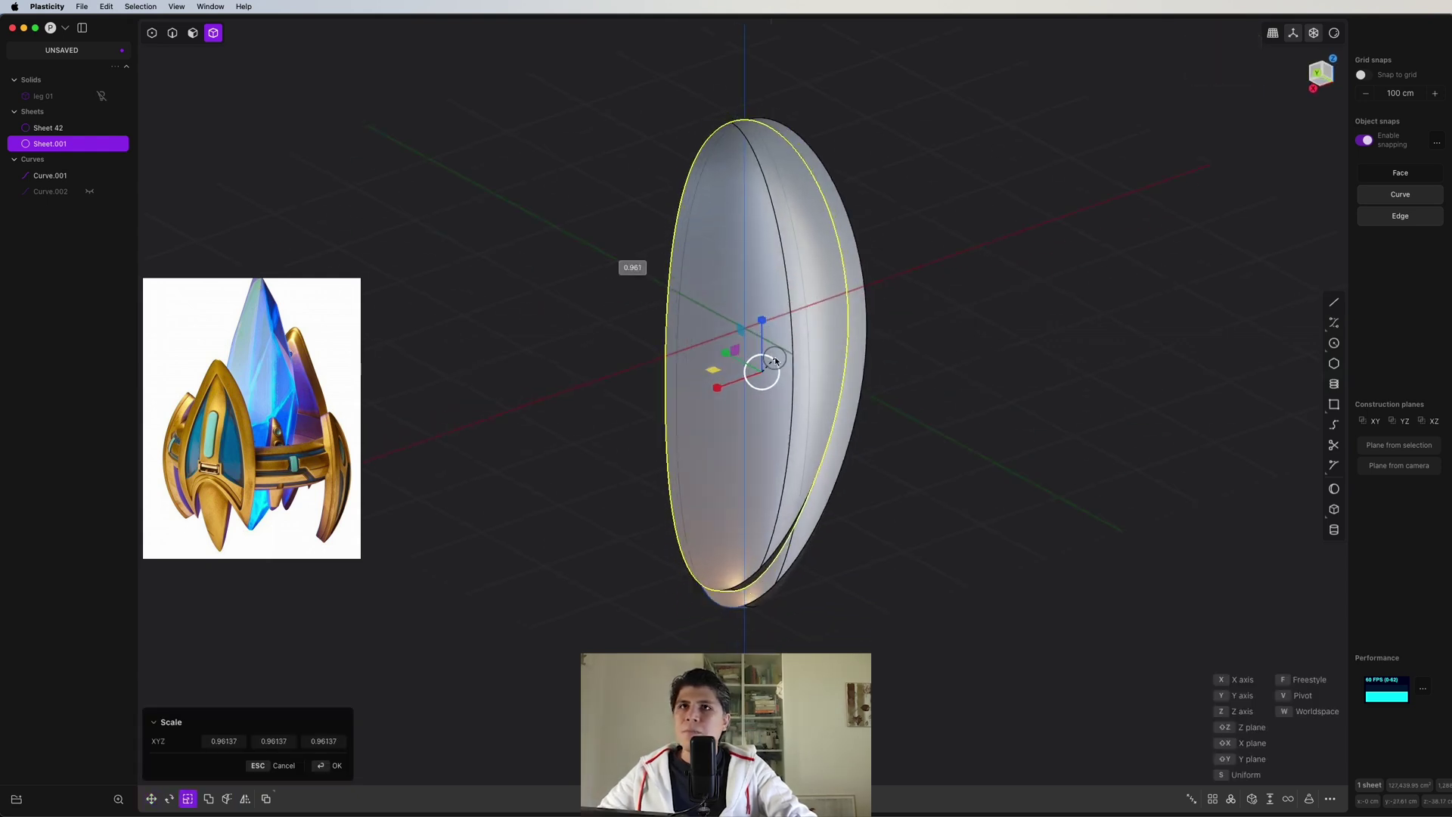
pyautogui.moveTo(776, 361); pyautogui.dragTo(604, 240, button='middle')
# - Loft between the outer rim edges of the two shells to close the gap
pyautogui.click(982, 426)
pyautogui.press('2')
pyautogui.press('e')
pyautogui.press('l')
pyautogui.press('Return')
# - Select all the shell surfaces and join them into a single solid
pyautogui.press('4')
pyautogui.moveTo(1069, 249); pyautogui.dragTo(522, 477)
pyautogui.press('j')
pyautogui.click(957, 405)
pyautogui.moveTo(957, 405); pyautogui.dragTo(923, 386, button='middle')
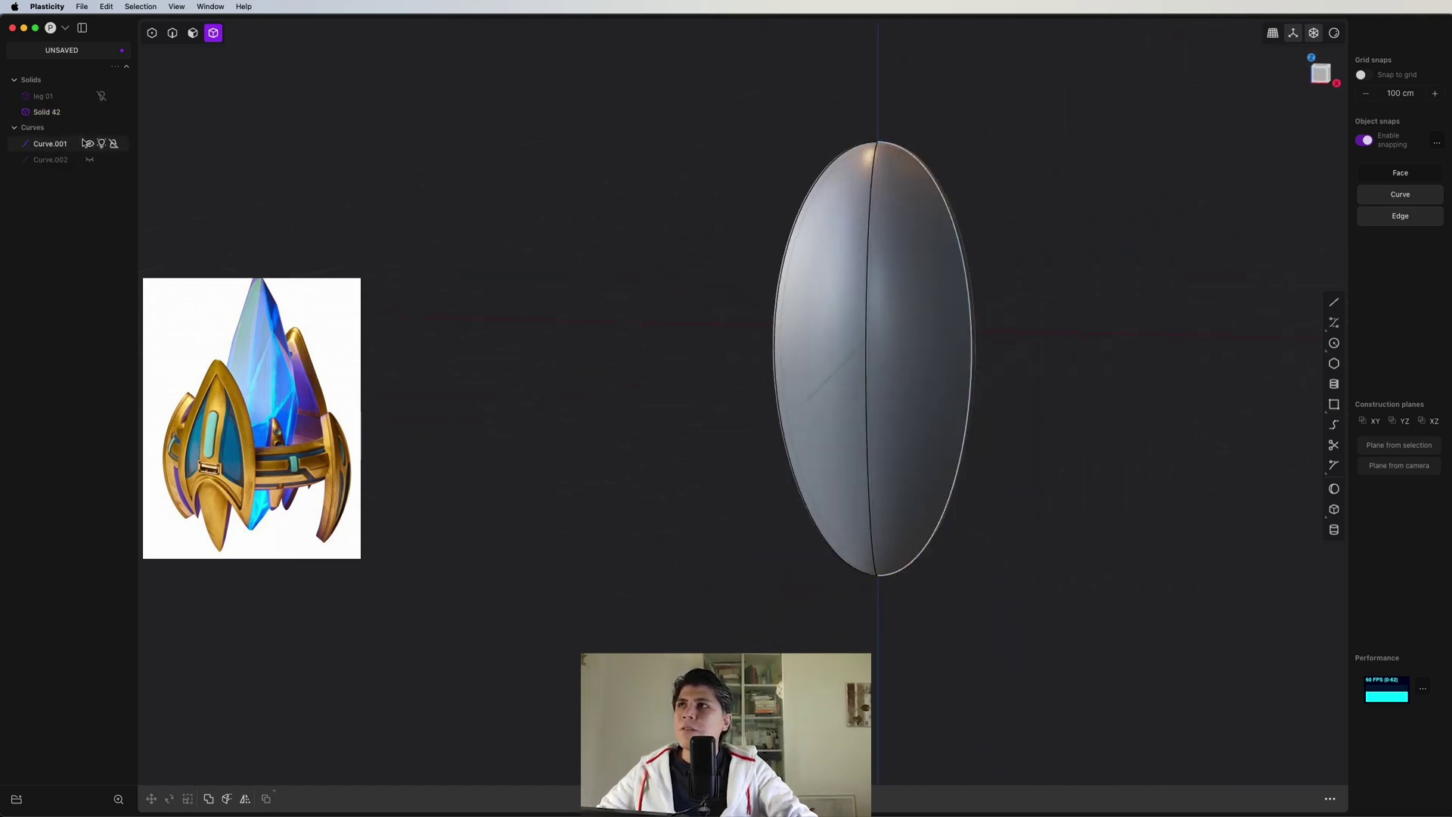
# - In the front view, draw a three-point curve sweeping from below the solid past its upper side, and mirror it across X
pyautogui.moveTo(1278, 129); pyautogui.dragTo(1335, 111, button='middle')
pyautogui.click(1321, 77)
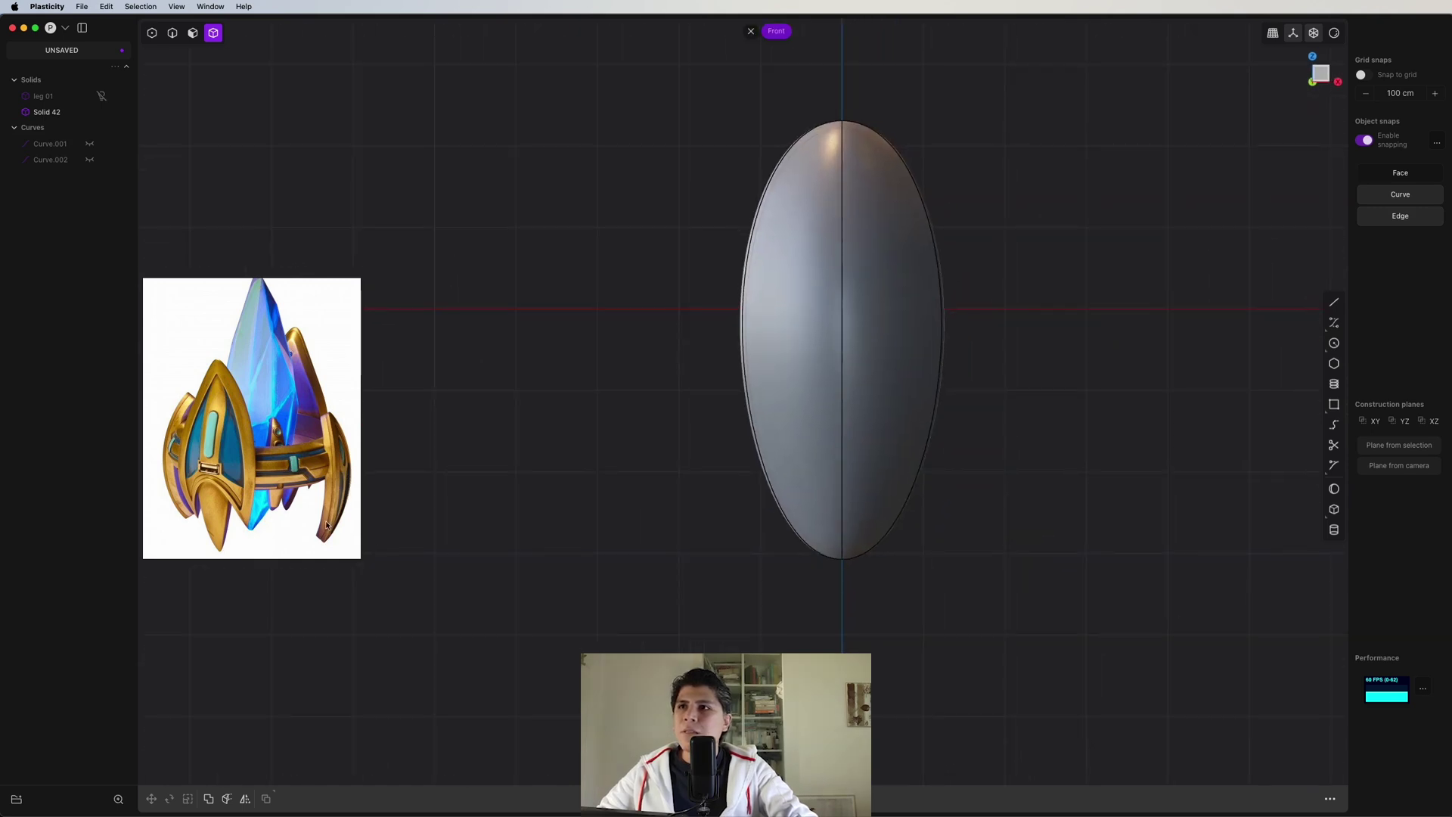
pyautogui.scroll(2, 739, 461)
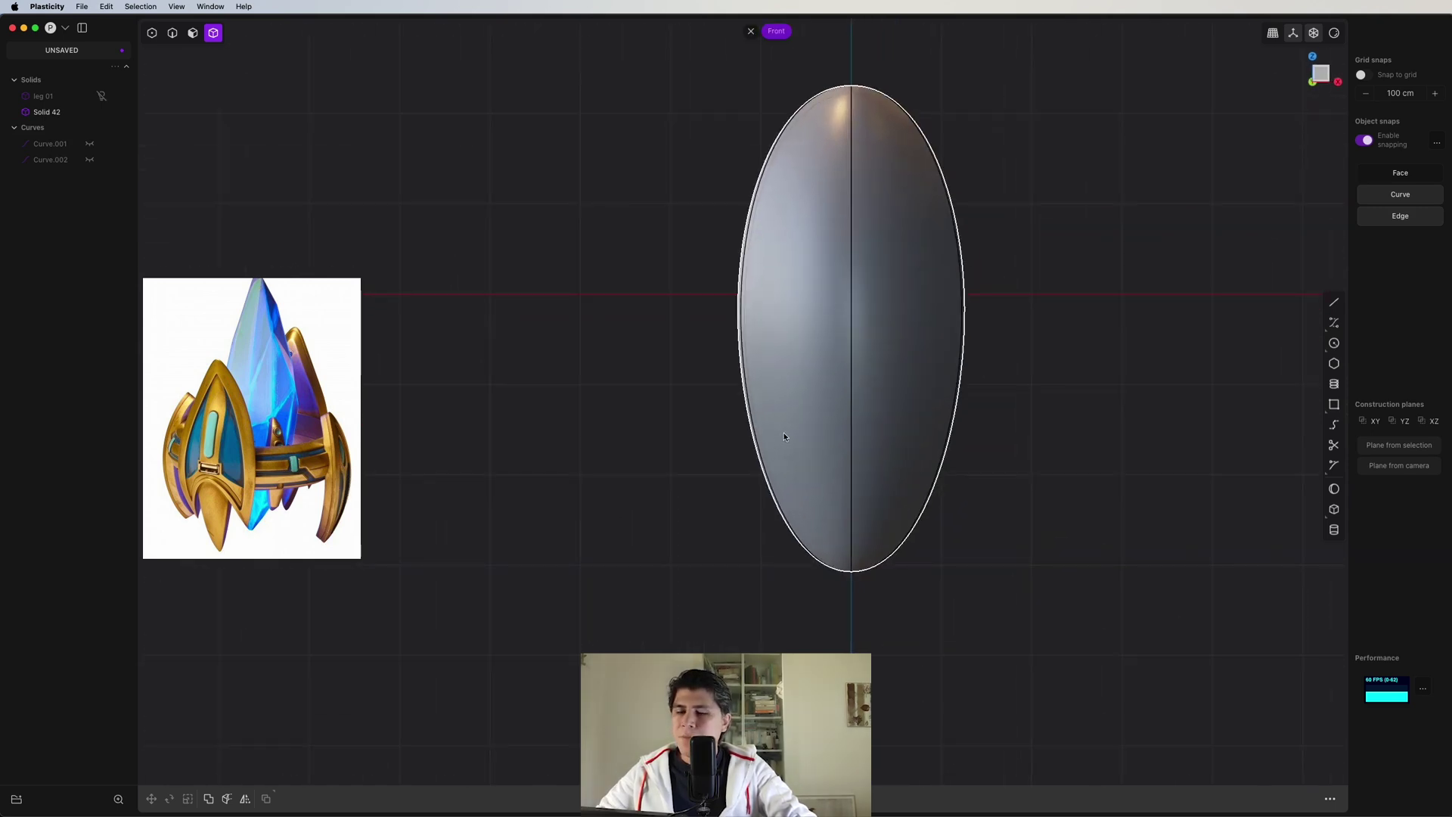
pyautogui.press('ctrl+super+c')
pyautogui.click(830, 607)
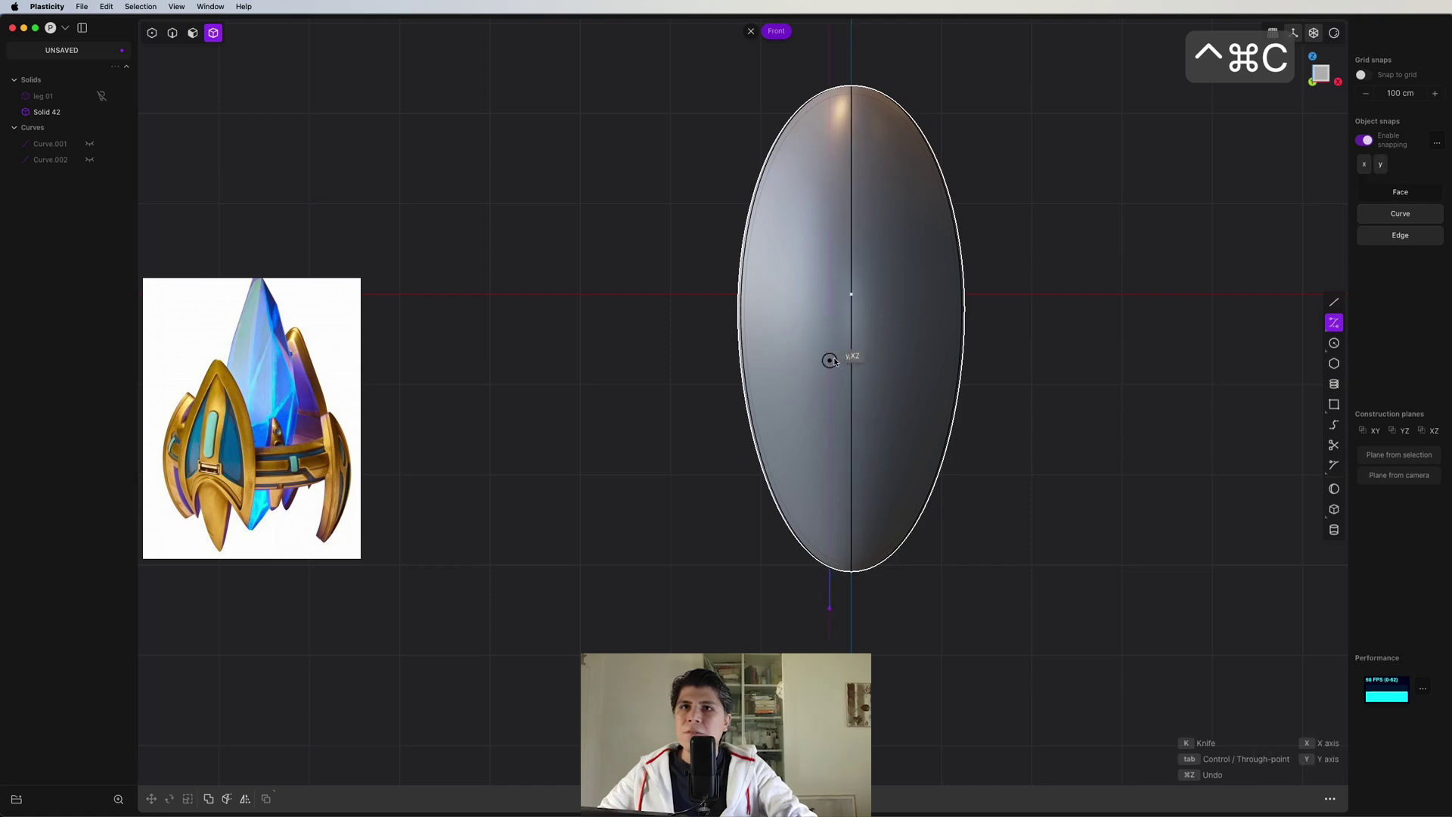
pyautogui.click(645, 130)
pyautogui.press('Return')
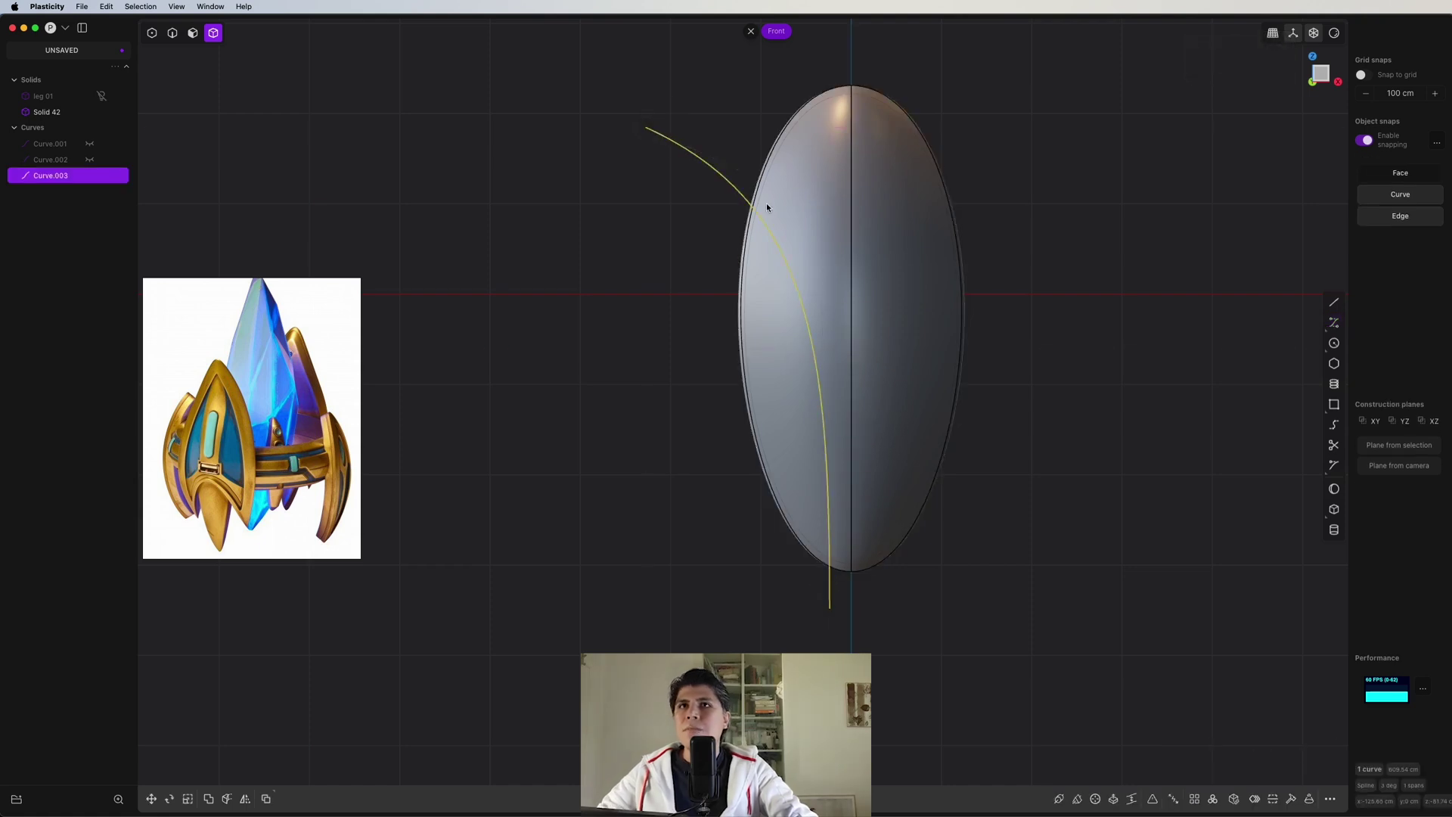
pyautogui.hotkey('alt', 'x')
pyautogui.press('x')
# - Try to imprint the two mirrored curves onto the solid
pyautogui.press('2')
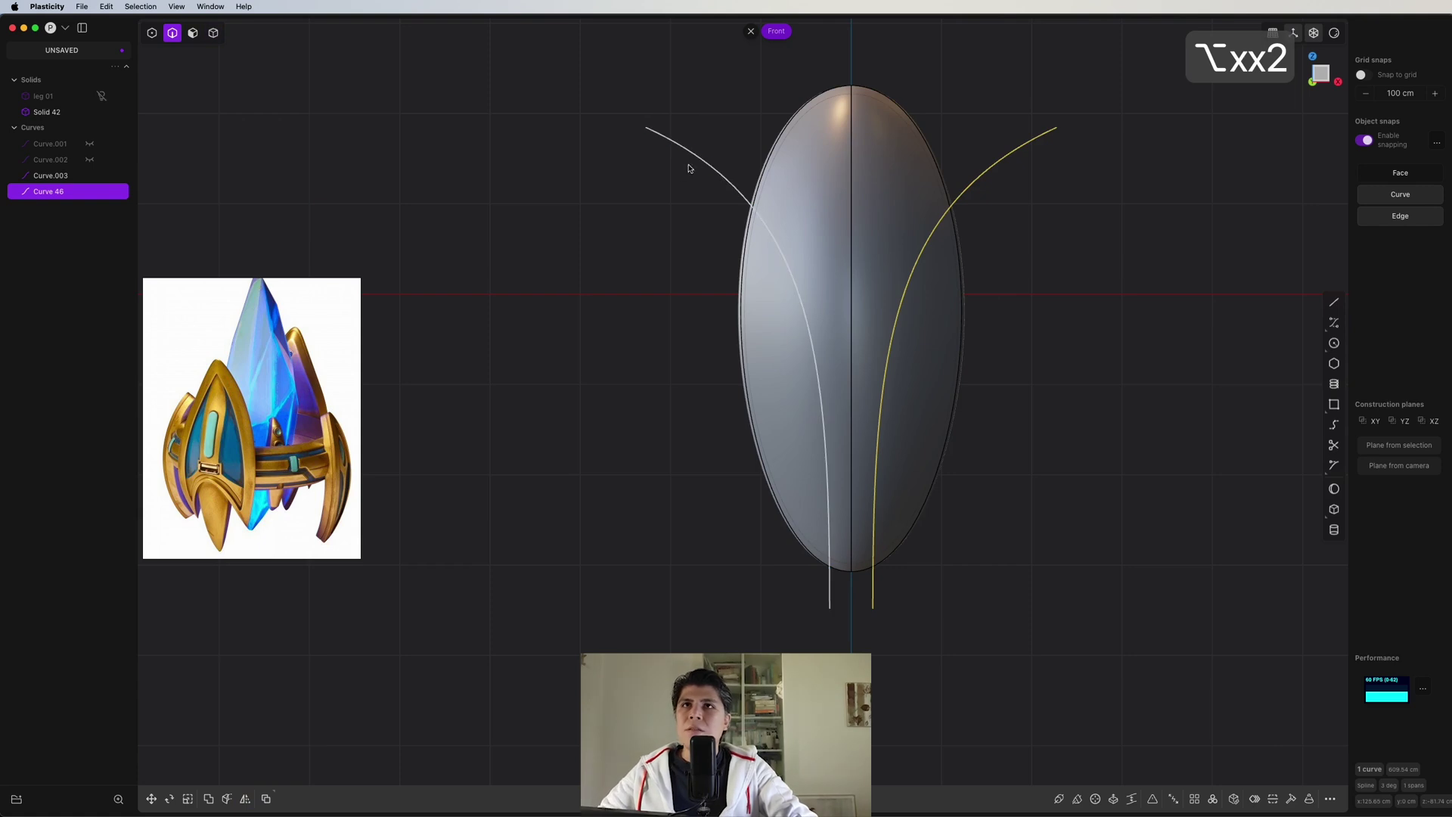
pyautogui.hotkey('shift', 'i')
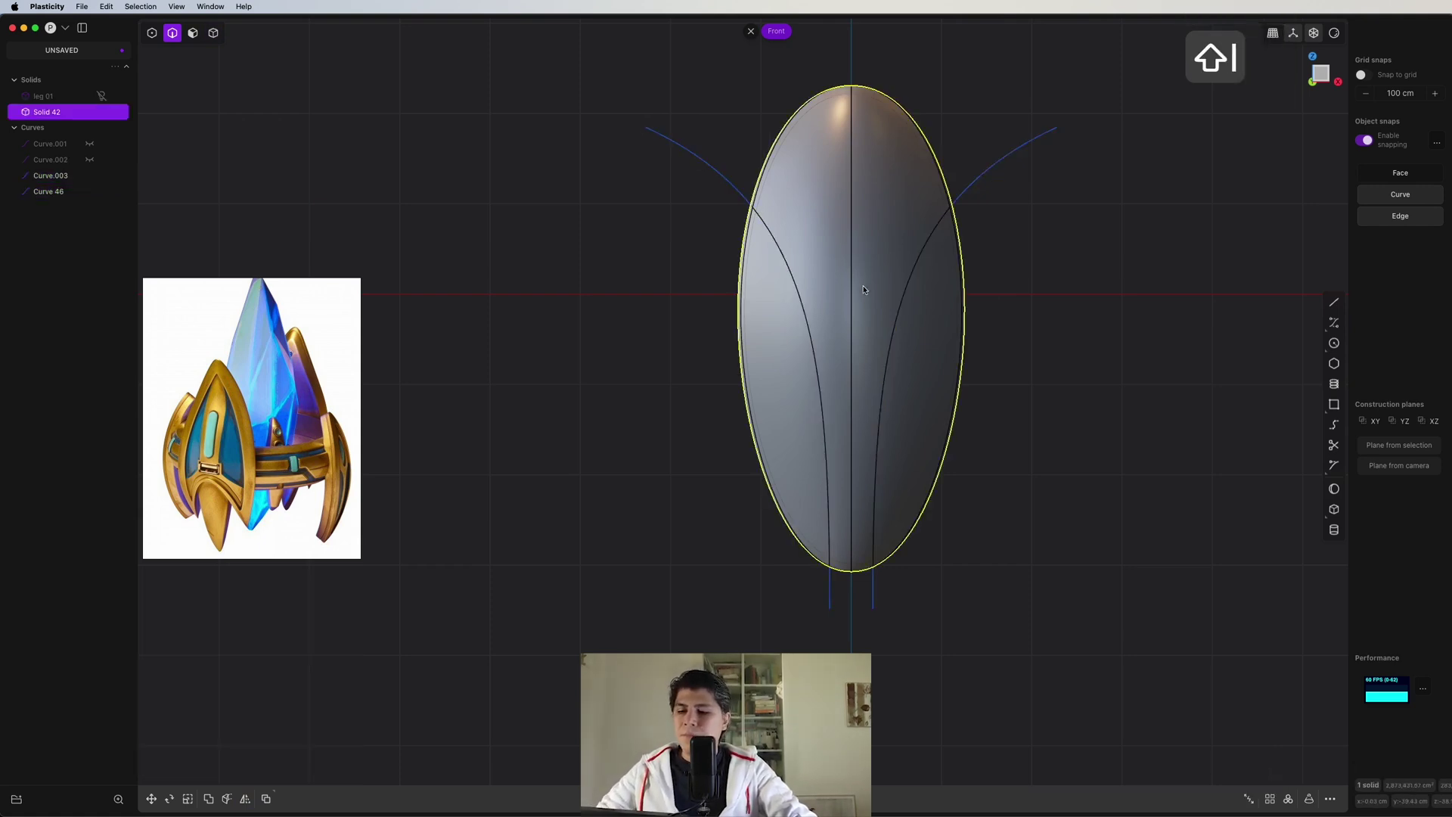
pyautogui.press('super+z')
pyautogui.press('super+z')
# - Offset the solid's outer rim edges inward across the front faces to form an inner oval border
pyautogui.press('2')
pyautogui.moveTo(864, 297); pyautogui.dragTo(867, 255, button='middle')
pyautogui.doubleClick(867, 255)
pyautogui.press('f')
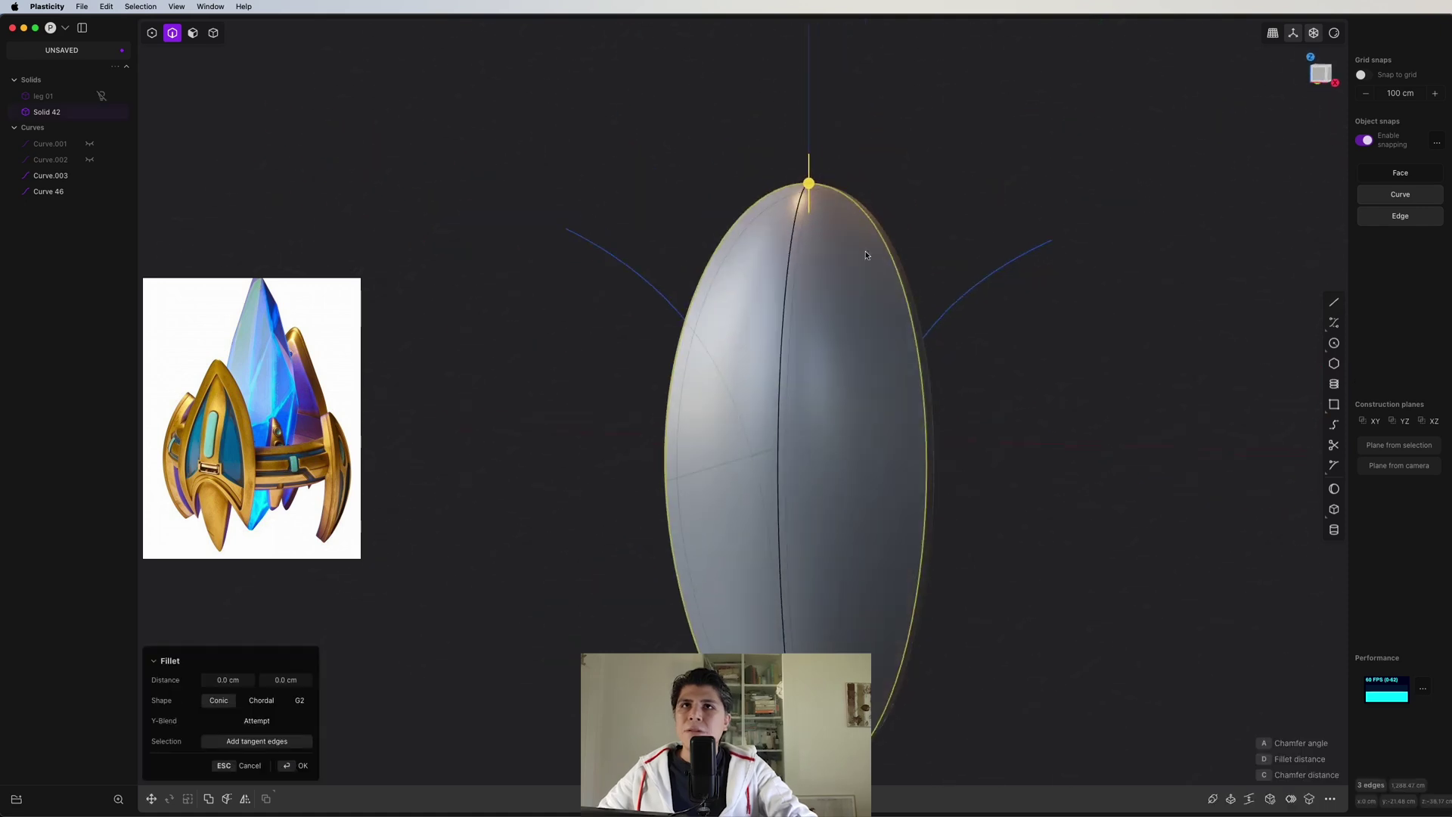
pyautogui.click(1321, 79)
pyautogui.press('o')
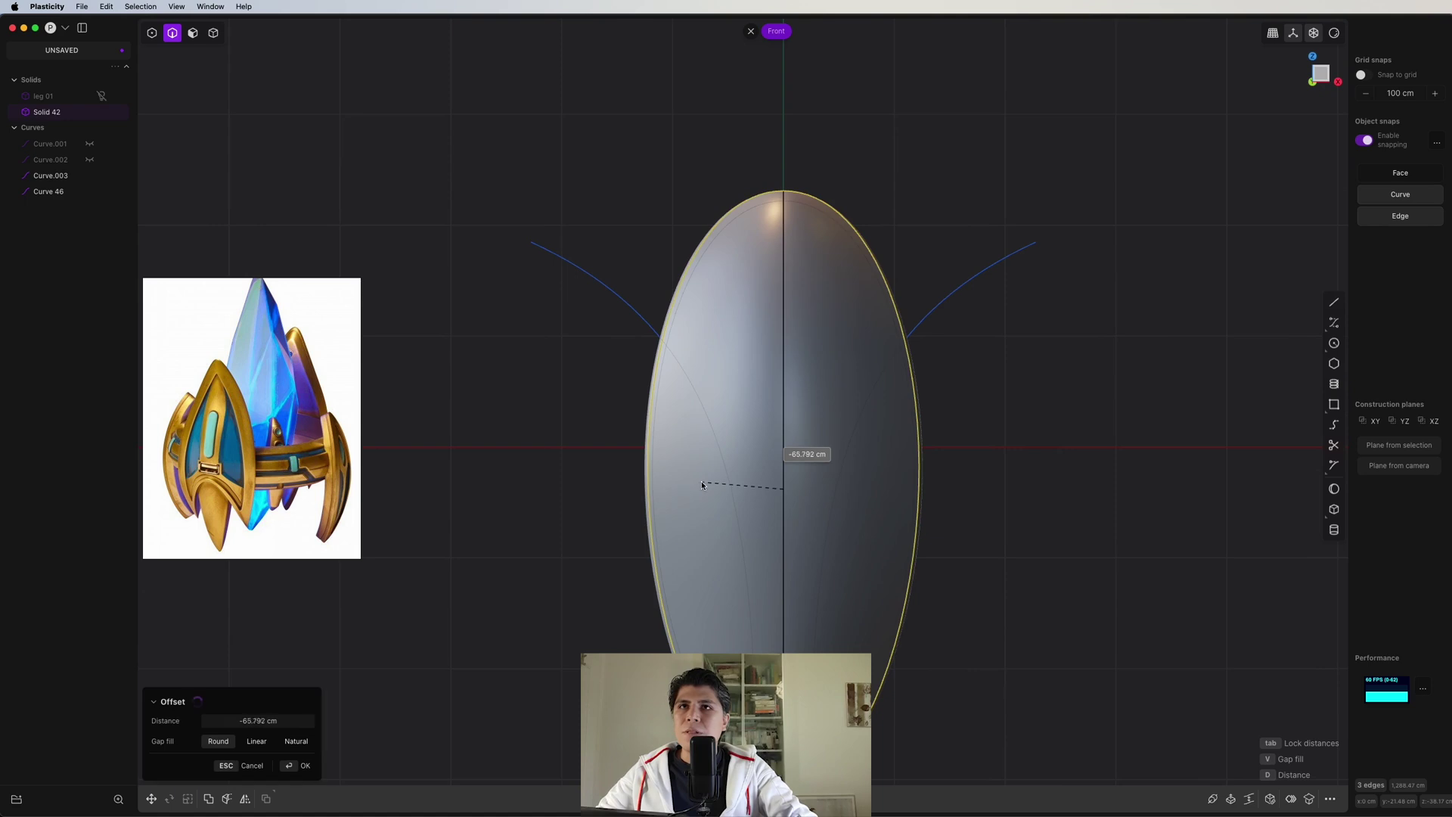
pyautogui.click(729, 484)
pyautogui.keyDown('shift'); pyautogui.moveTo(730, 484); pyautogui.dragTo(1266, 135, button='middle'); pyautogui.keyUp('shift')
# - Imprint the two mirrored side curves onto the solid from the front view
pyautogui.press('2')
pyautogui.click(1332, 82)
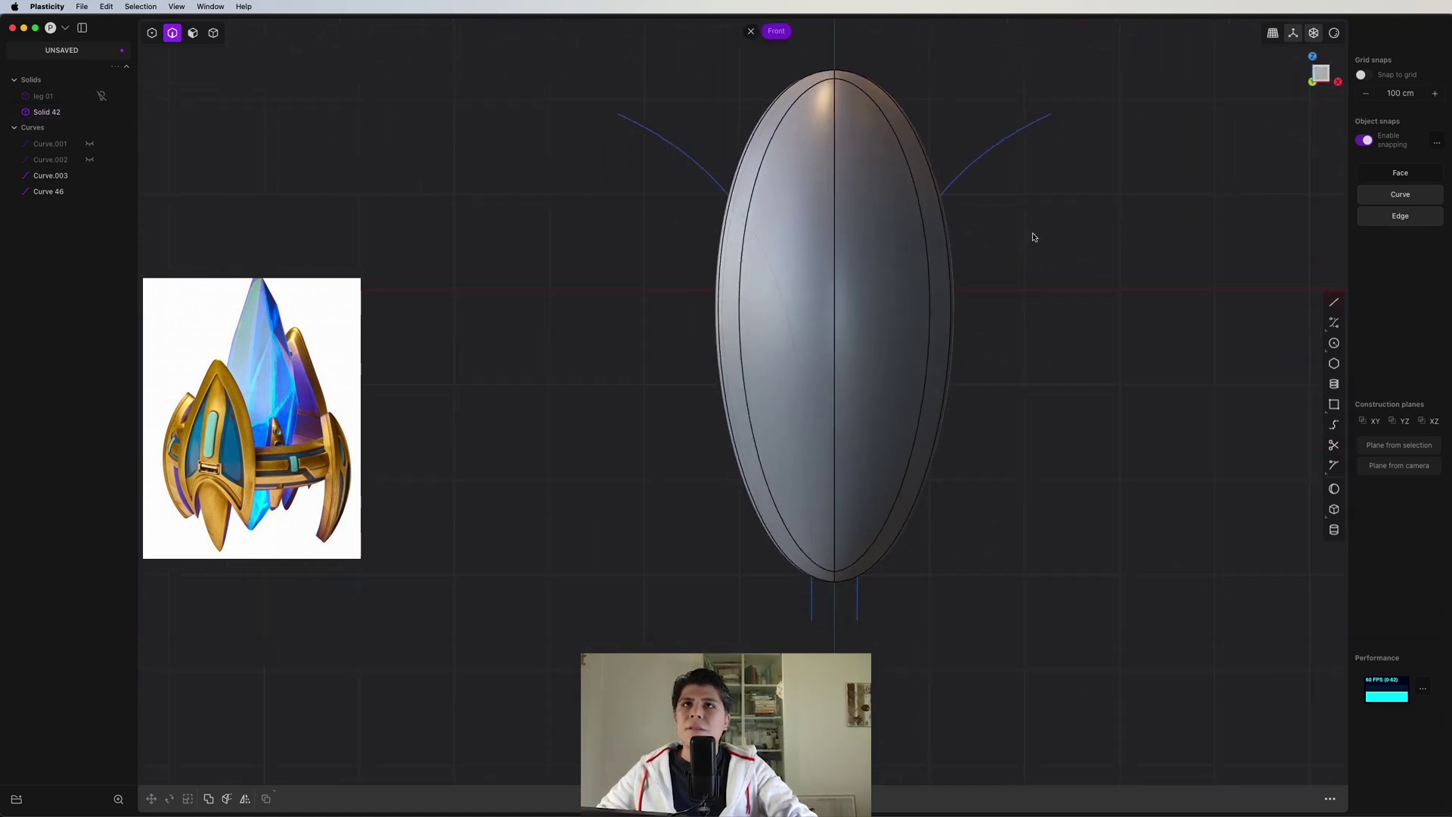
pyautogui.click(756, 179)
pyautogui.click(1016, 143)
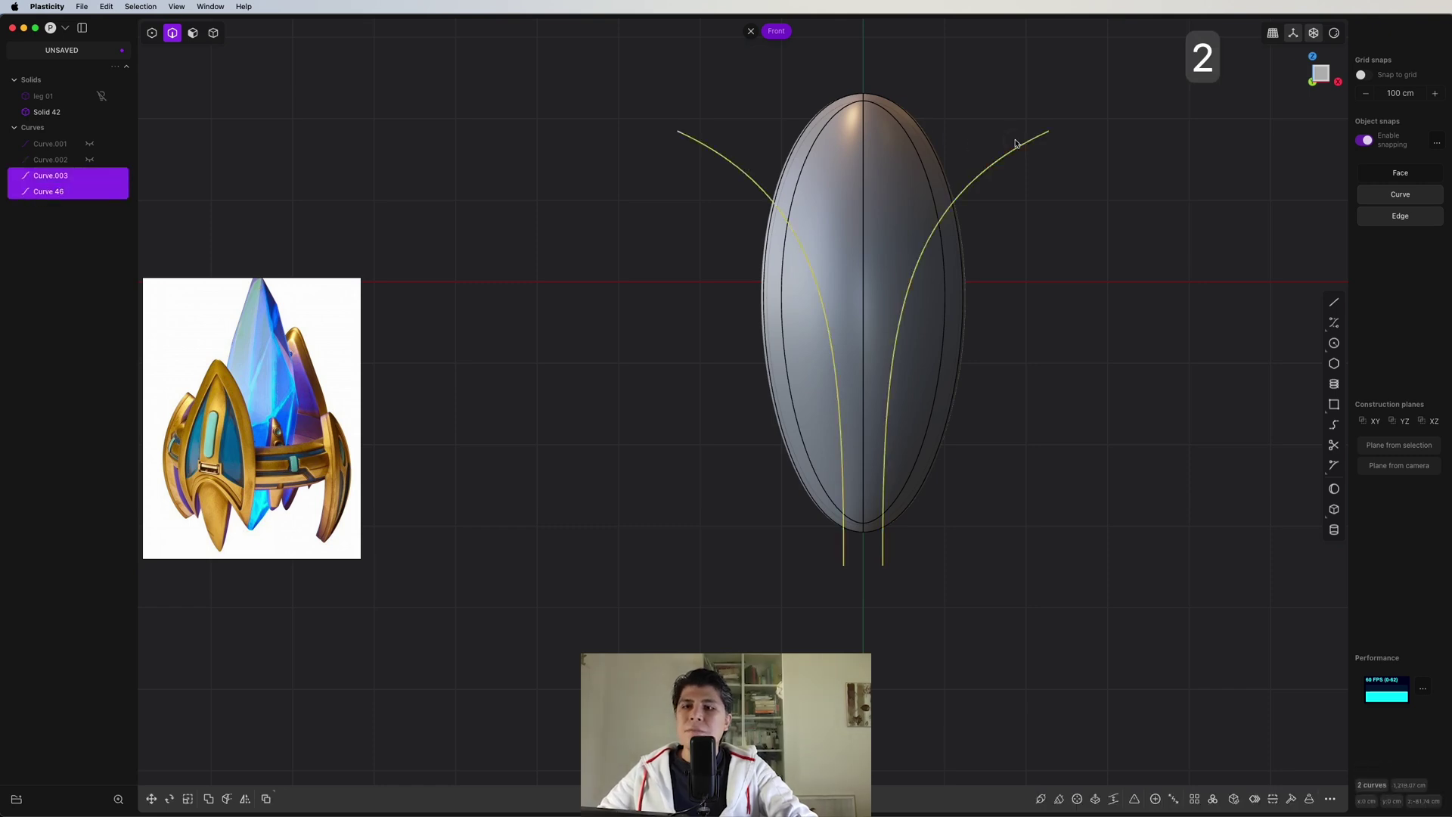
pyautogui.hotkey('shift', 'i')
pyautogui.moveTo(914, 214); pyautogui.dragTo(859, 422, button='middle')
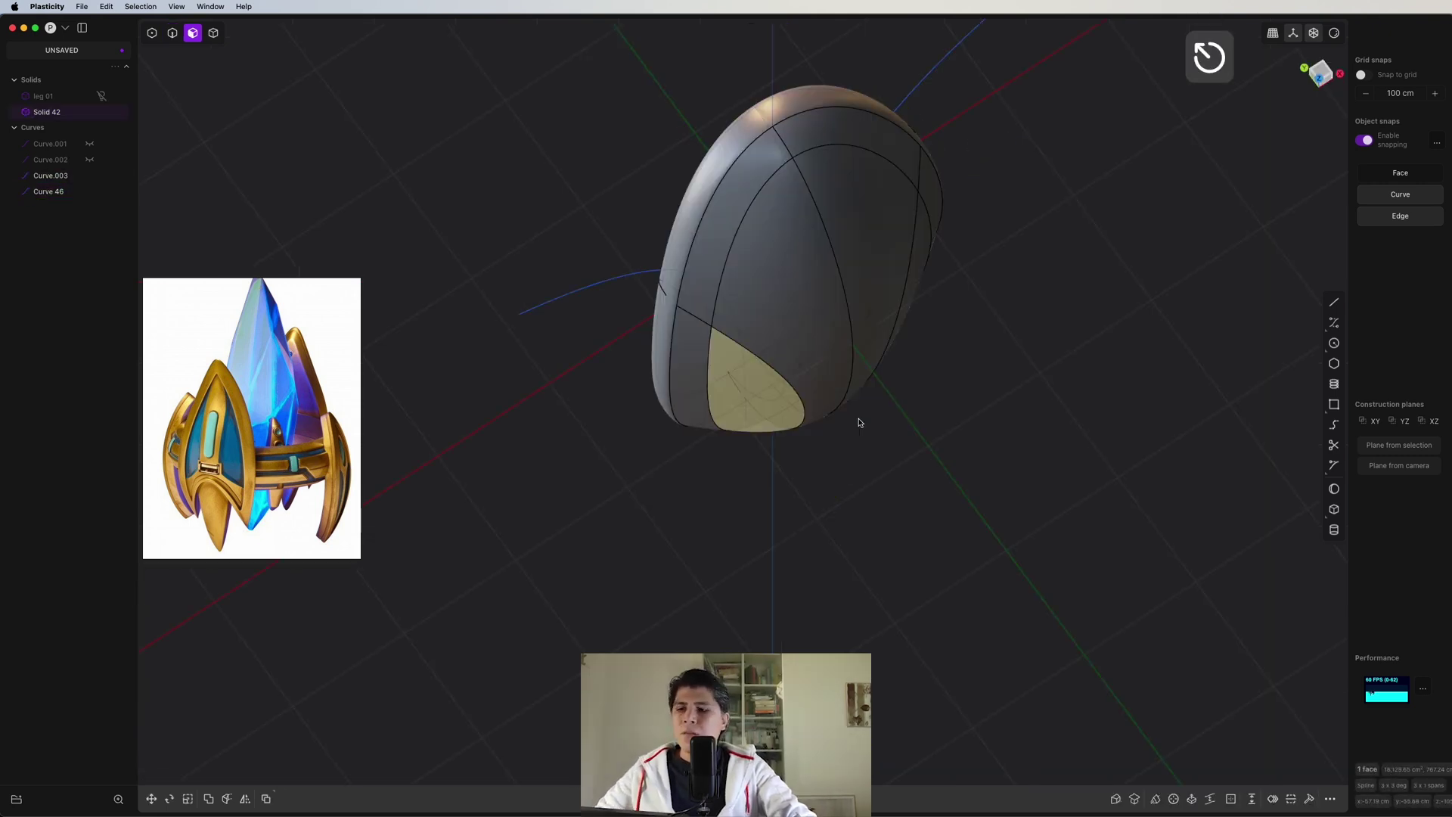
# - Draw a straight guide line about 85 cm long along the Y axis in front of the solid
pyautogui.hotkey('shift', 'a')
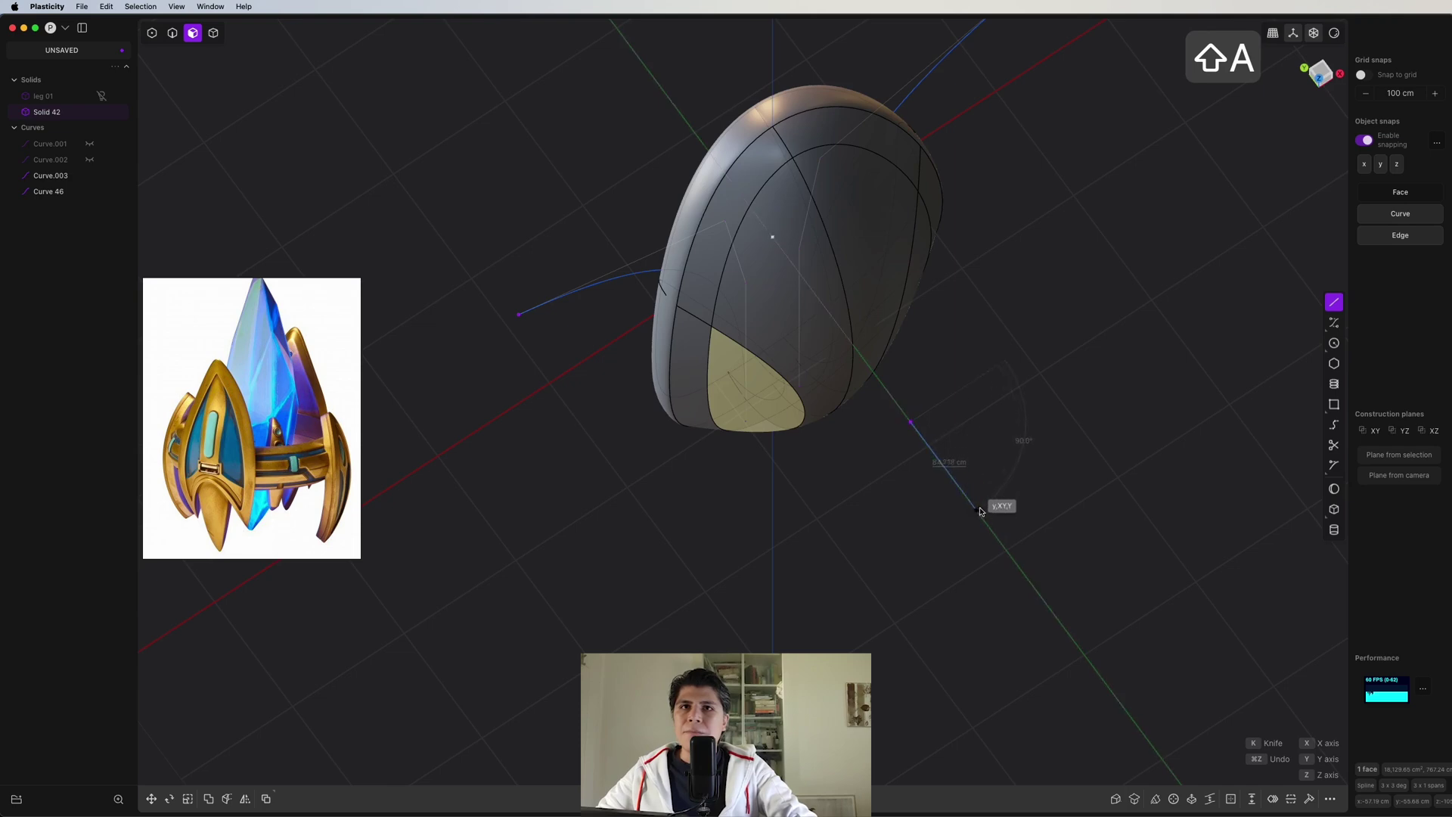
pyautogui.click(980, 512)
pyautogui.moveTo(977, 522); pyautogui.dragTo(972, 442, button='middle')
pyautogui.moveTo(900, 385); pyautogui.dragTo(817, 440, button='middle')
# - Cut the two lower side panel faces into the solid about 5.8 cm with an extrusion along the guide line's direction
pyautogui.press('3')
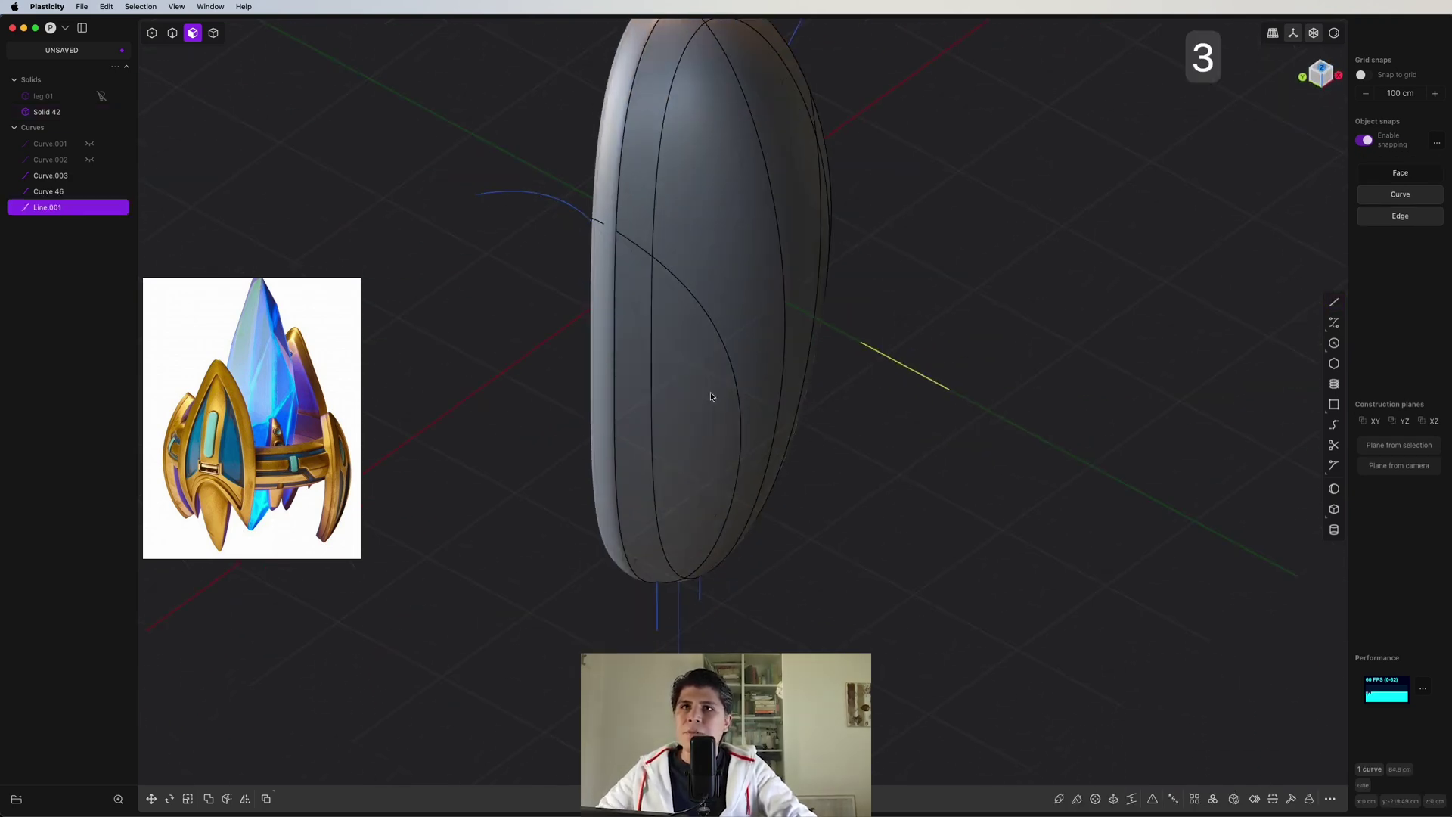
pyautogui.moveTo(710, 392); pyautogui.dragTo(727, 378, button='middle')
pyautogui.click(703, 394)
pyautogui.keyDown('shift'); pyautogui.click(859, 308); pyautogui.keyUp('shift')
pyautogui.press('e')
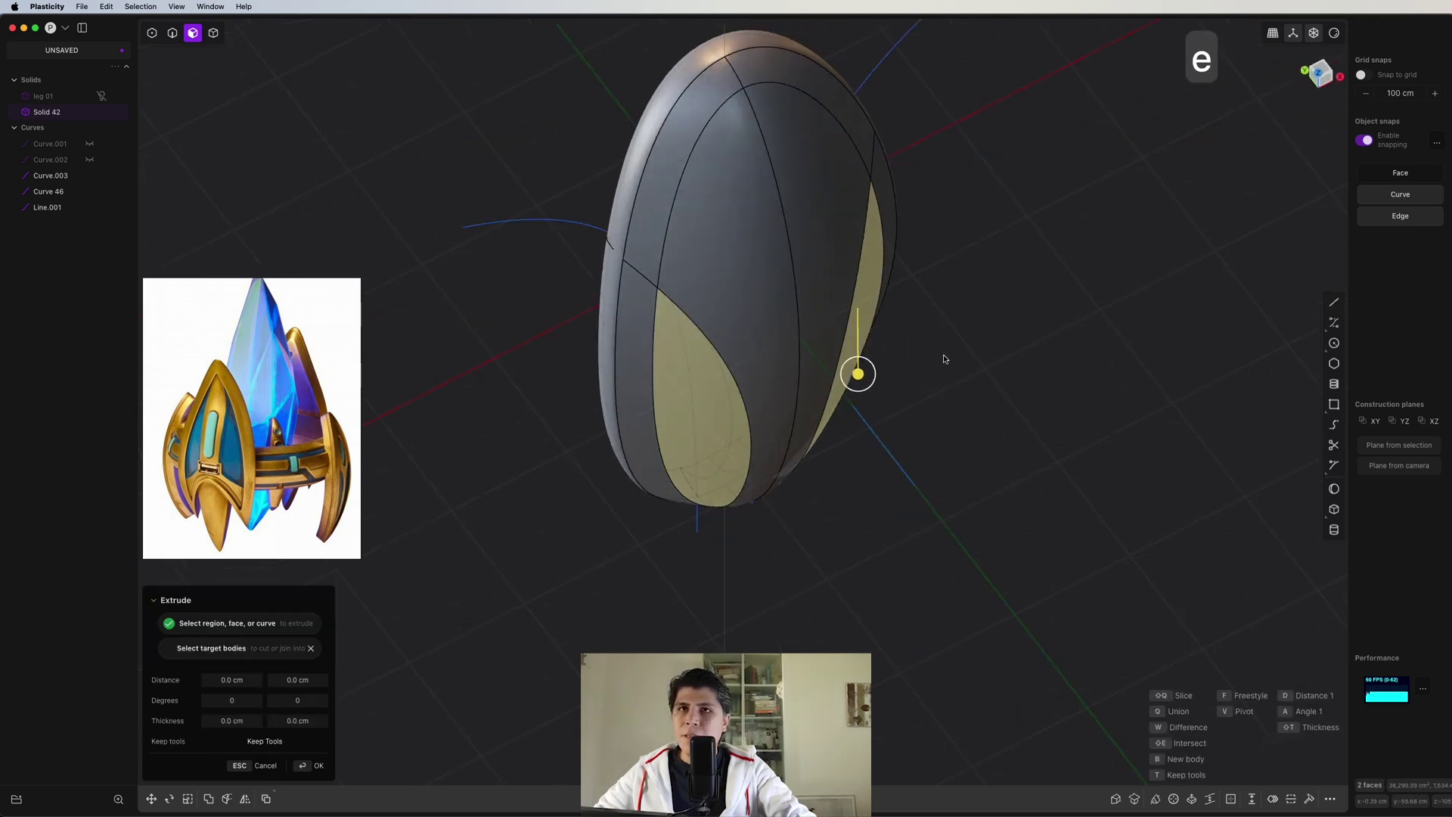
pyautogui.moveTo(881, 452); pyautogui.dragTo(946, 465, button='middle')
pyautogui.moveTo(945, 466); pyautogui.dragTo(878, 444)
pyautogui.moveTo(878, 444); pyautogui.dragTo(791, 335, button='middle')
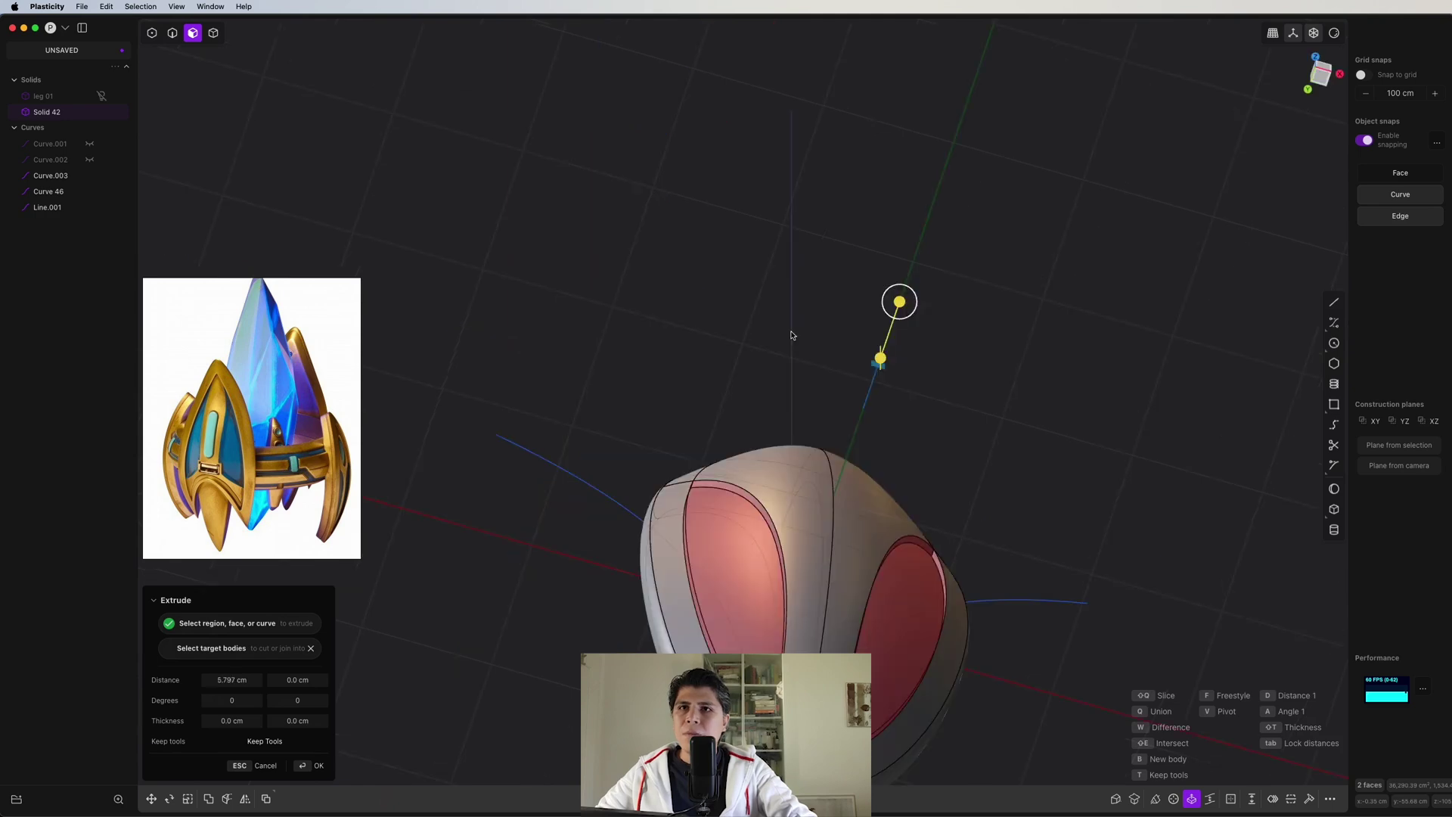
pyautogui.press('Return')
# - Chamfer the curved inner edges of both recessed side panels by about 9 cm
pyautogui.moveTo(820, 388); pyautogui.dragTo(742, 293, button='middle')
pyautogui.press('2')
pyautogui.click(760, 439)
pyautogui.press('f')
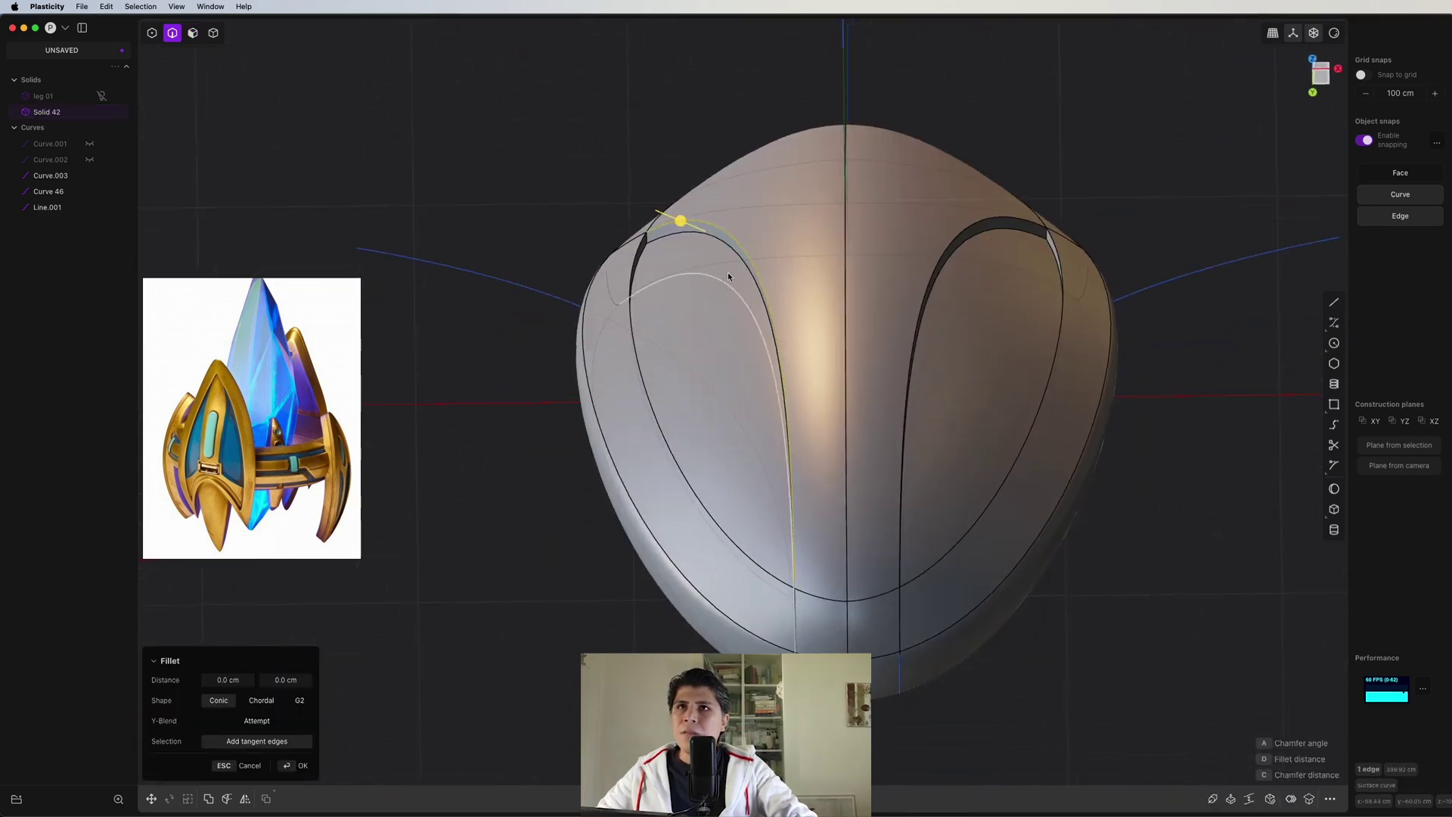
pyautogui.moveTo(978, 221); pyautogui.dragTo(965, 229)
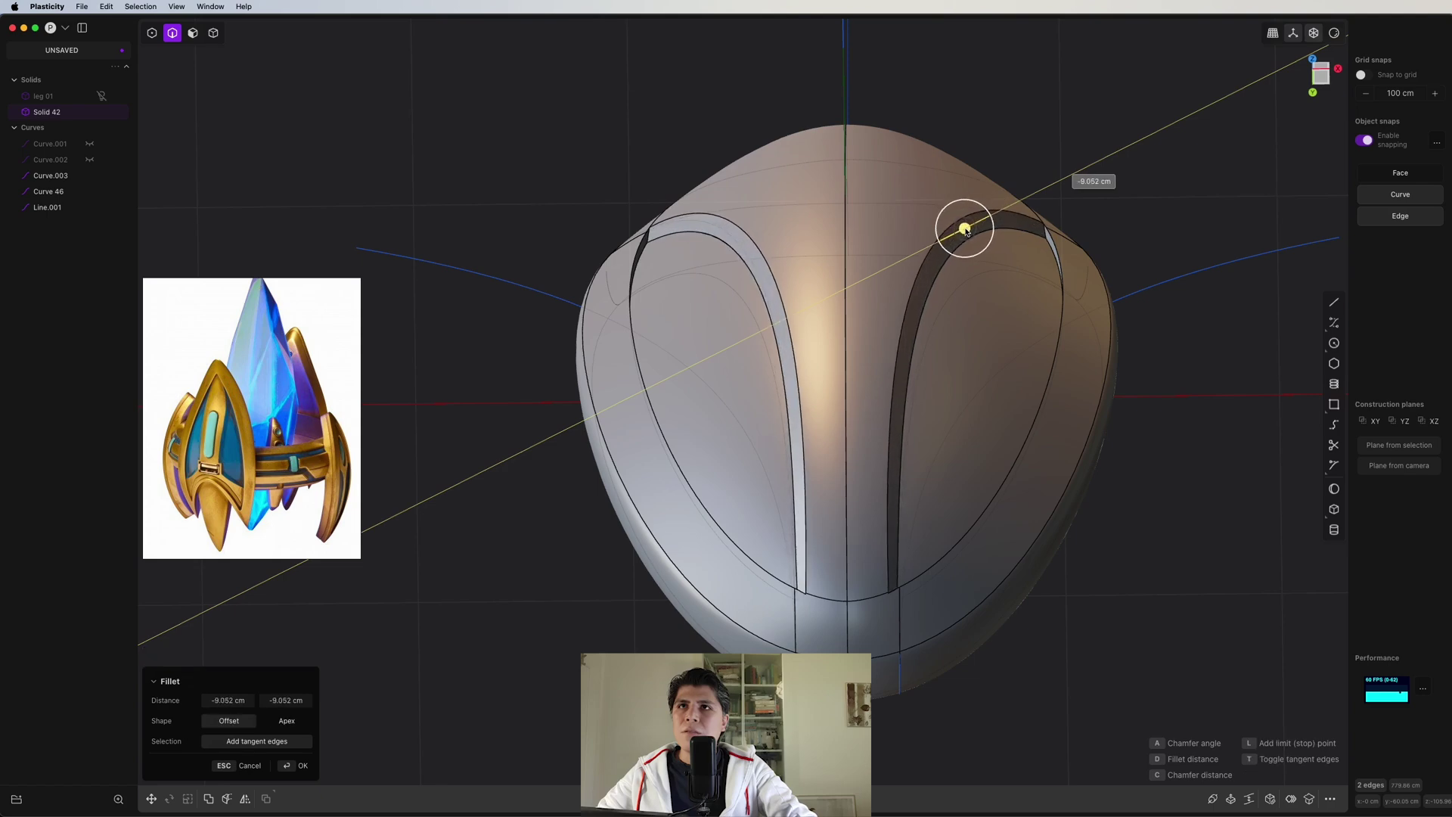
pyautogui.moveTo(964, 230)
pyautogui.mouseDown(button='middle')
pyautogui.moveTo(963, 195)
pyautogui.moveTo(956, 227)
pyautogui.mouseUp(button='middle')
pyautogui.press('Return')
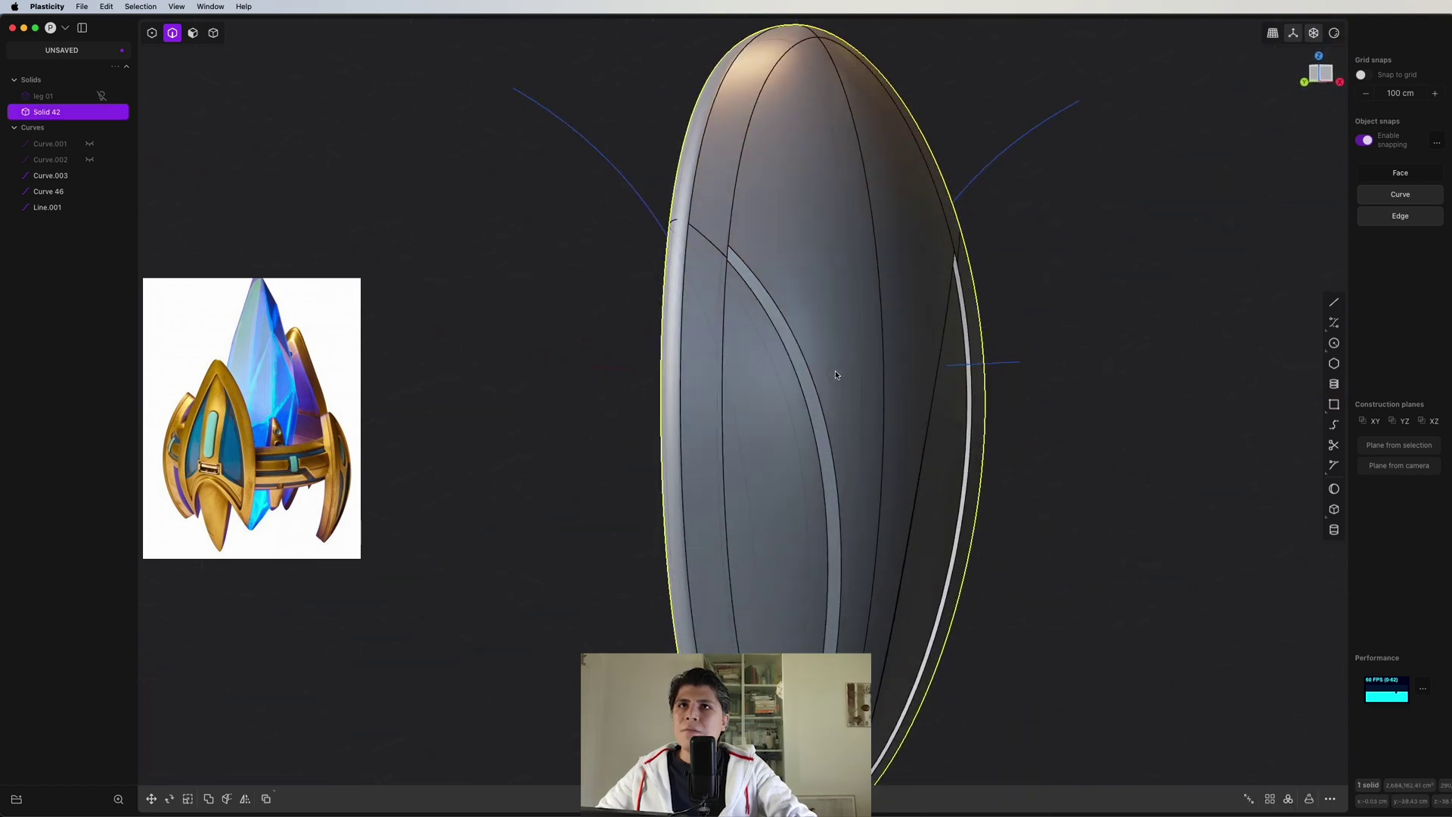
# - Offset the two central front faces inward by about 1.8 cm
pyautogui.press('3')
pyautogui.click(776, 188)
pyautogui.press('o')
pyautogui.moveTo(832, 233); pyautogui.dragTo(919, 188, button='middle')
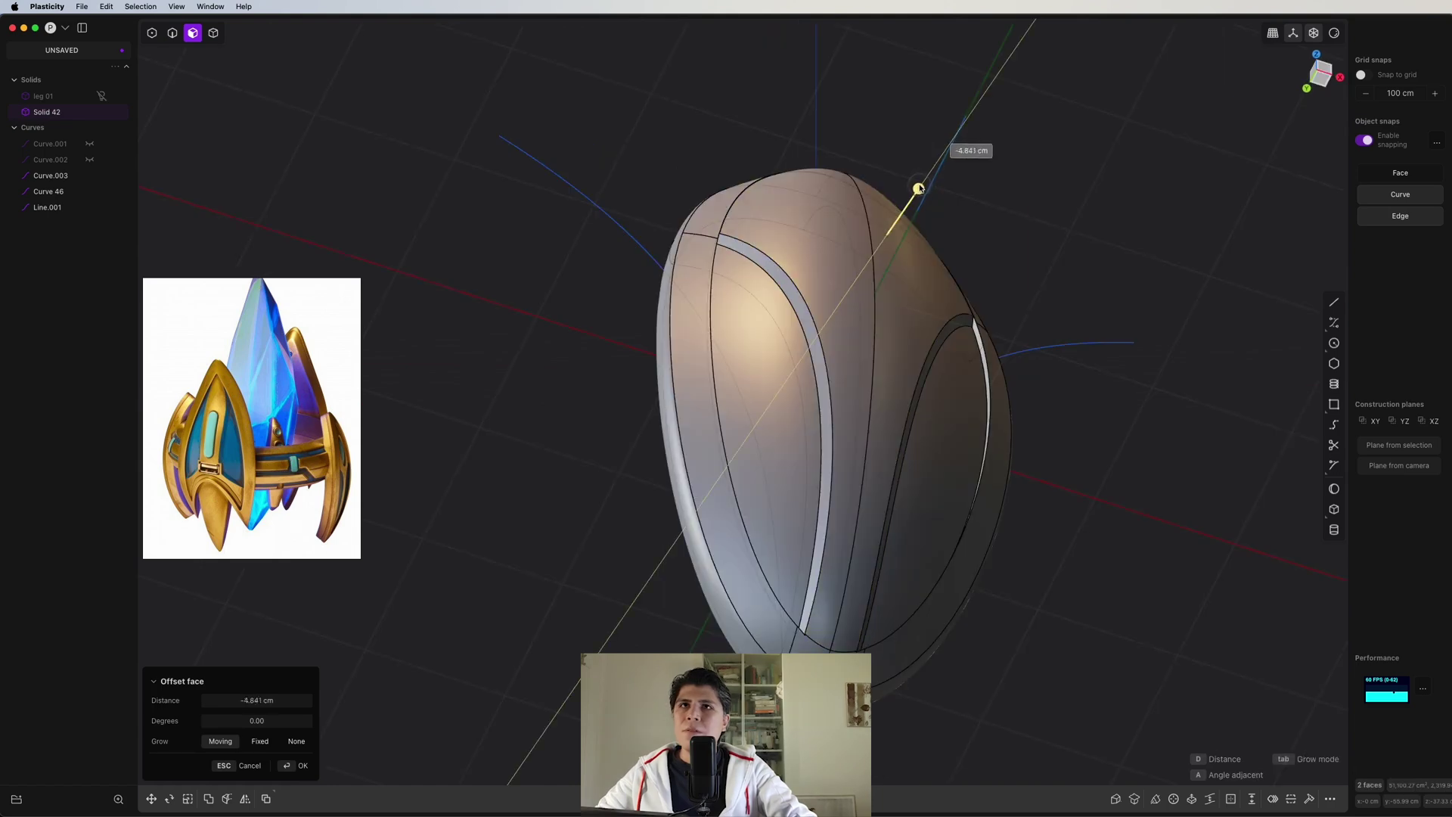
pyautogui.moveTo(918, 189); pyautogui.dragTo(922, 184)
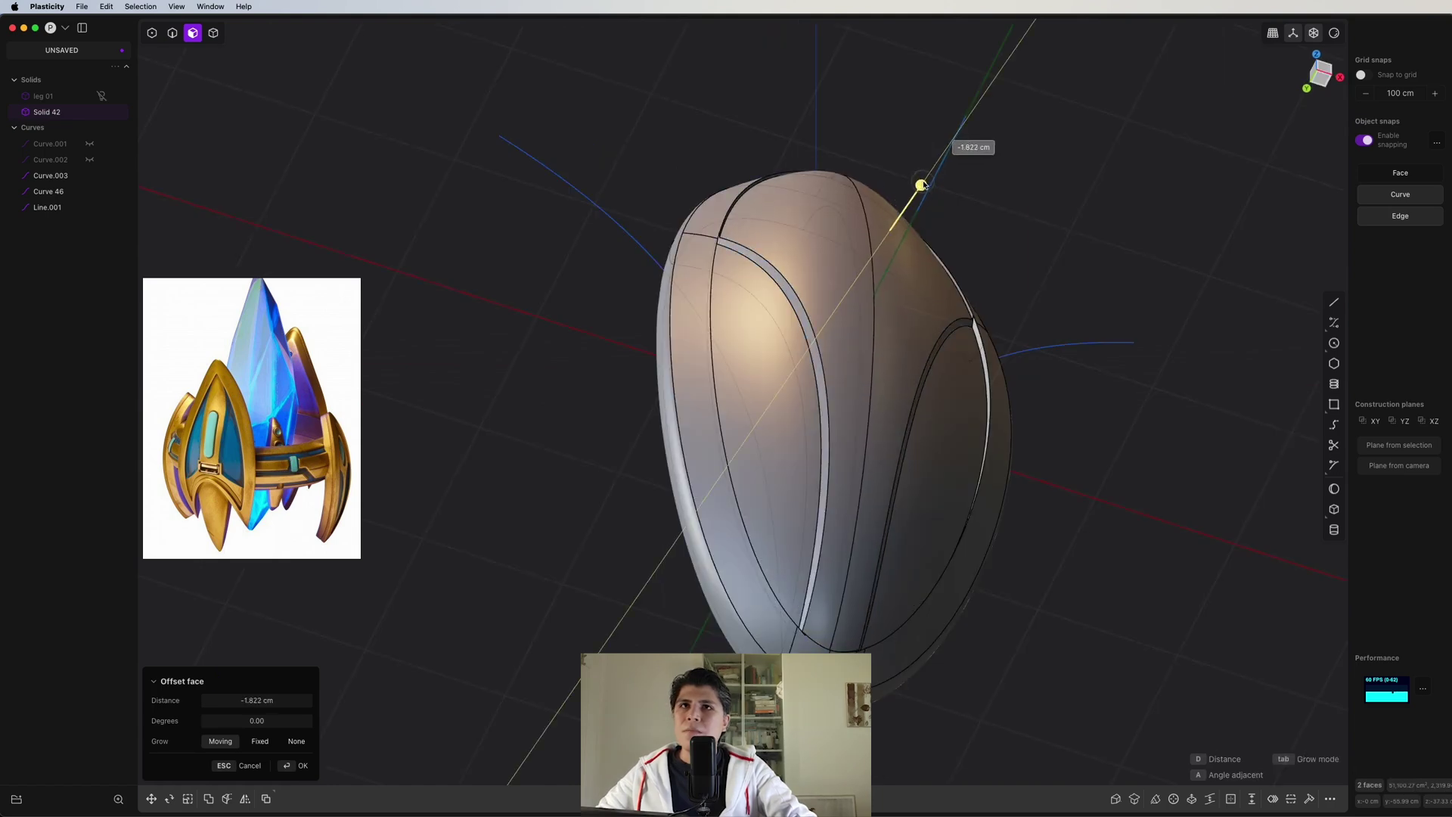
pyautogui.moveTo(922, 184); pyautogui.dragTo(931, 231, button='middle')
pyautogui.press('Return')
# - In the front view, draw a circle centred on the upper midline and stretch it along Z into a vertical ellipse
pyautogui.moveTo(1070, 224); pyautogui.dragTo(905, 159, button='middle')
pyautogui.press('KP_1')
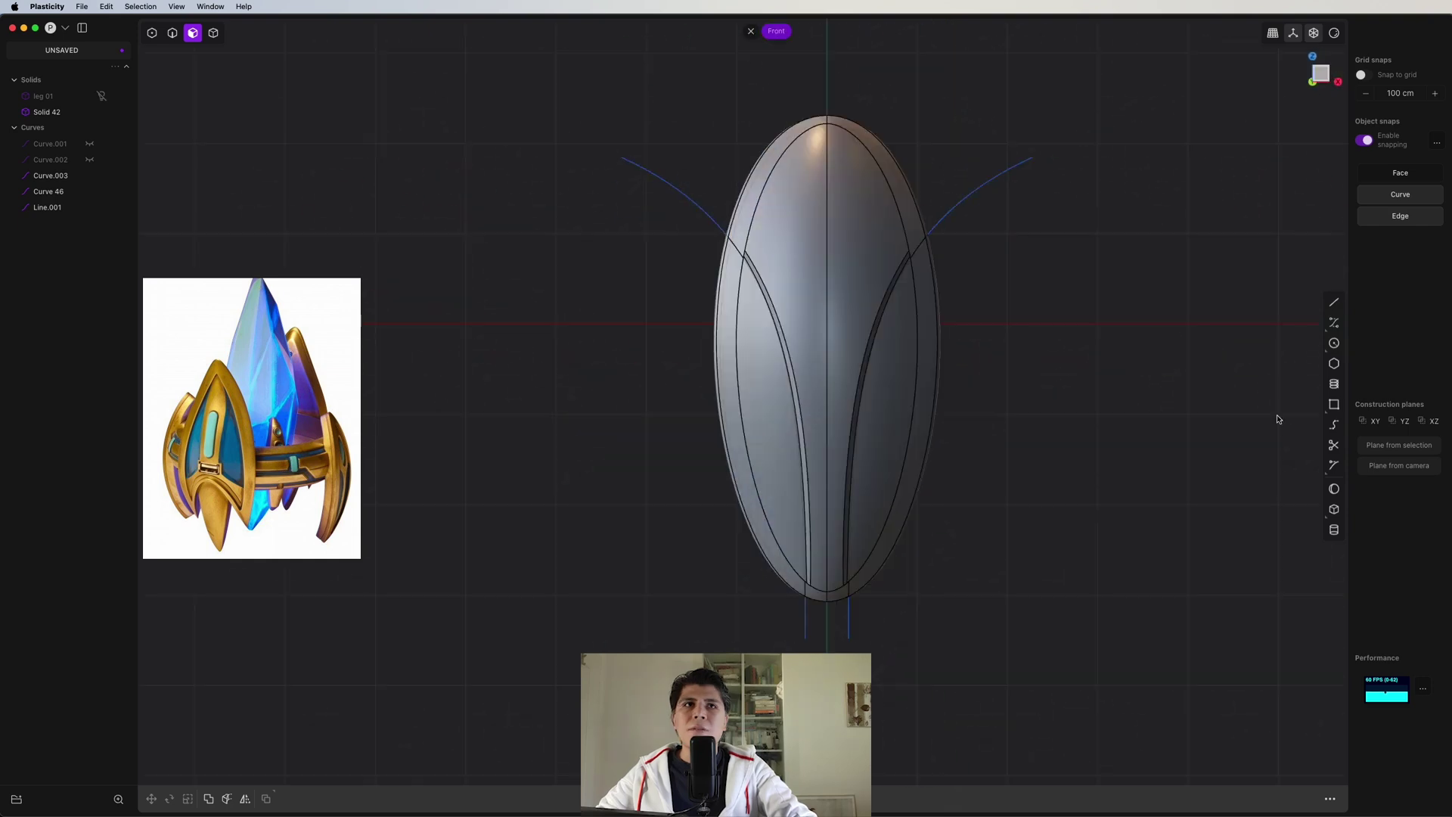
pyautogui.click(1334, 345)
pyautogui.scroll(3, 836, 366)
pyautogui.click(811, 352)
pyautogui.click(862, 352)
pyautogui.press('s')
pyautogui.press('z')
pyautogui.click(823, 268)
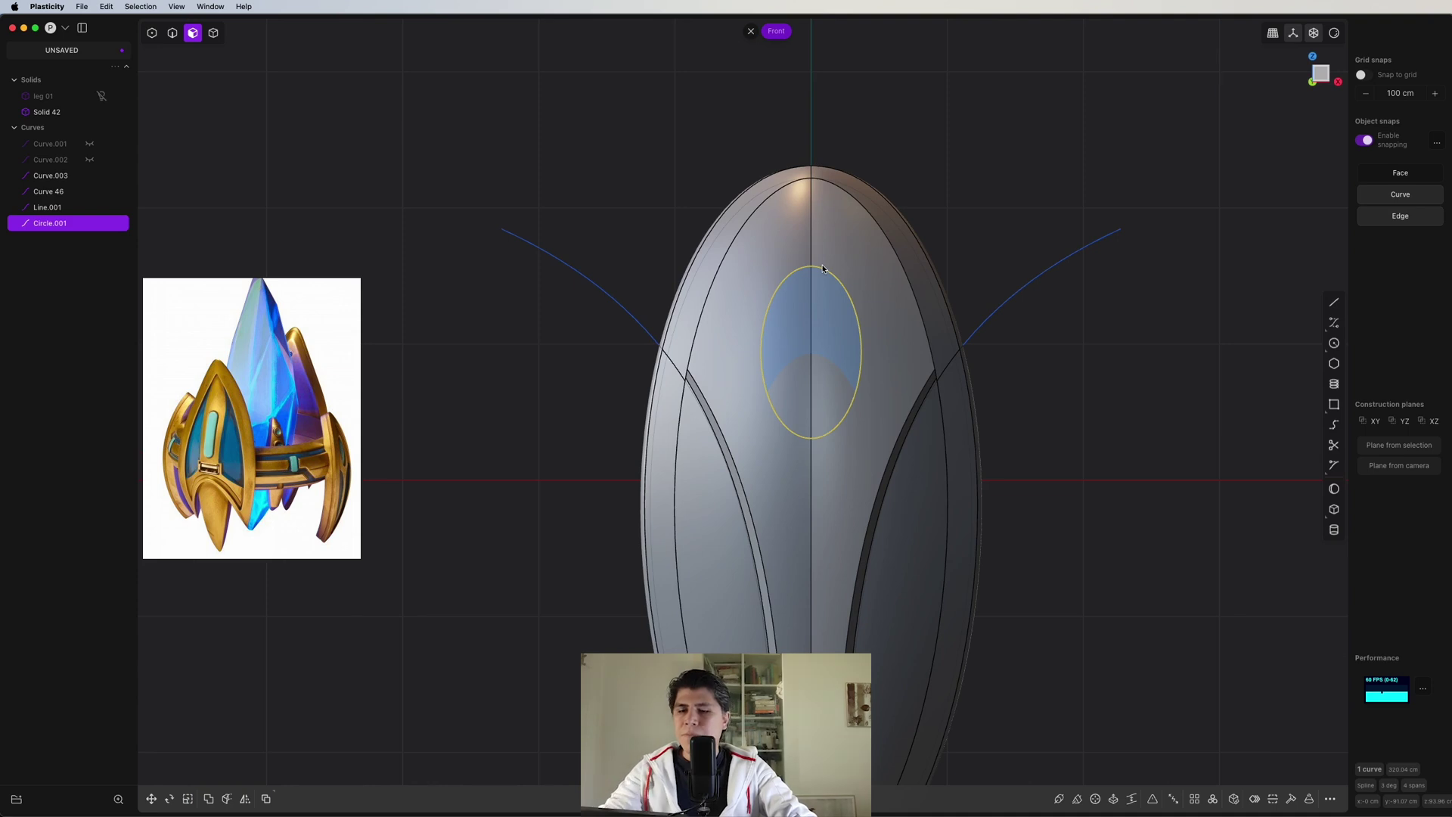
# - Imprint the ellipse onto the plate's front and sink the two enclosed faces into the solid with Offset Face
pyautogui.hotkey('shift', 'i')
pyautogui.moveTo(823, 268); pyautogui.dragTo(691, 347, button='middle')
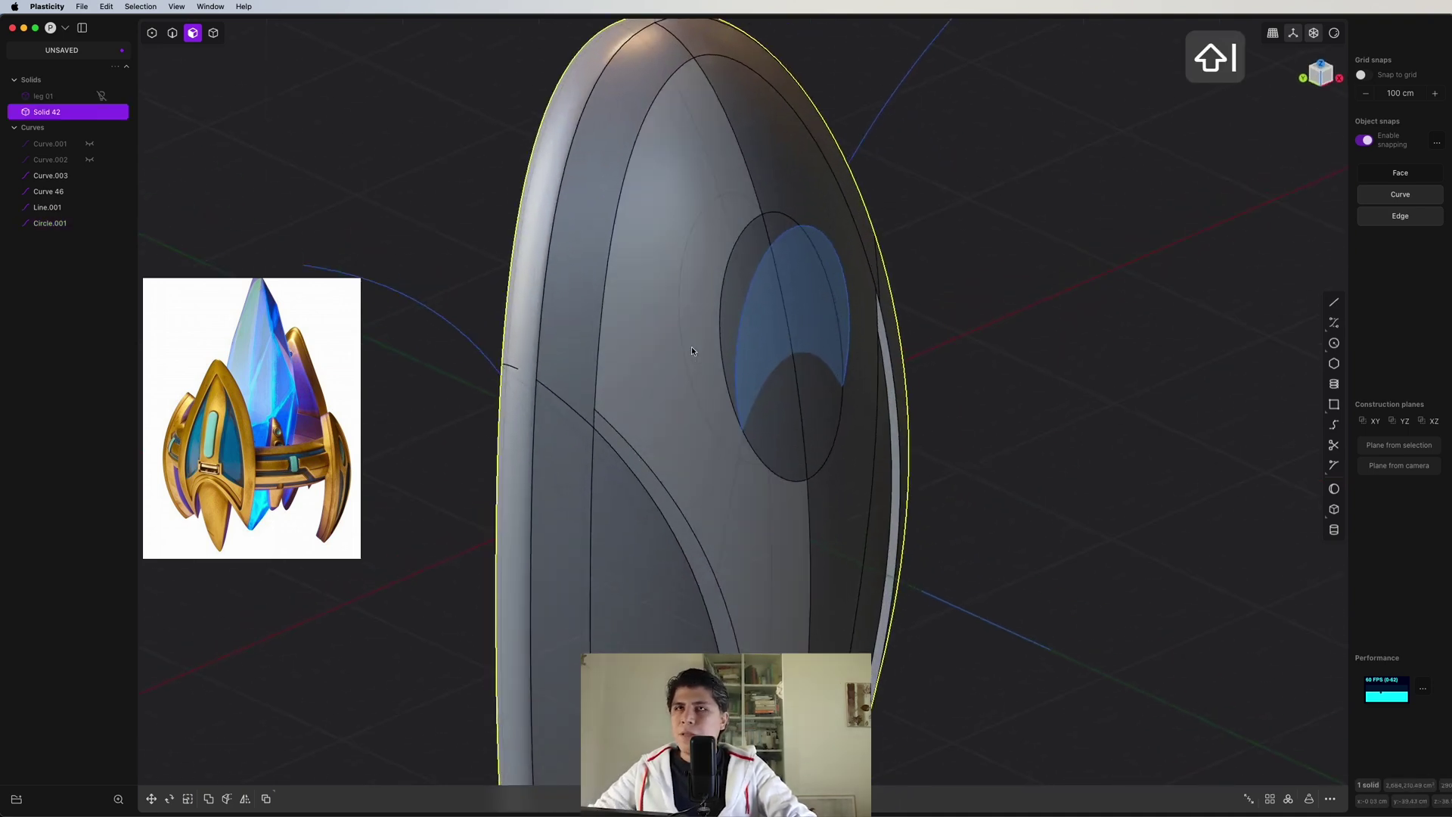
pyautogui.press('3')
pyautogui.click(756, 237)
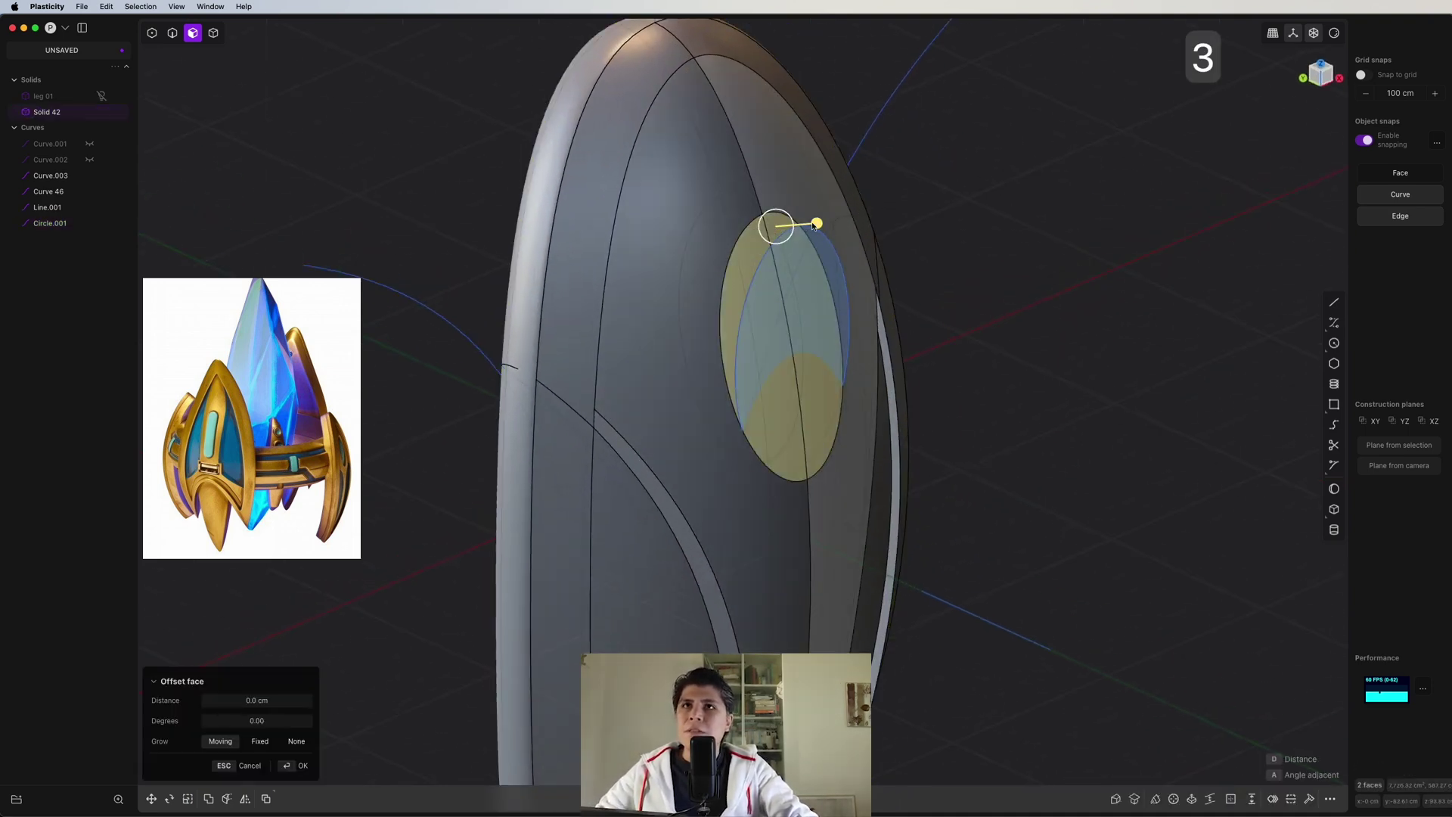
pyautogui.press('Escape')
# - Offset the elliptical recess's edges by about 3.1 cm and offset its faces outward to raise them above the plate
pyautogui.press('2')
pyautogui.click(813, 226)
pyautogui.press('f')
pyautogui.moveTo(813, 226); pyautogui.dragTo(767, 347, button='middle')
pyautogui.press('o')
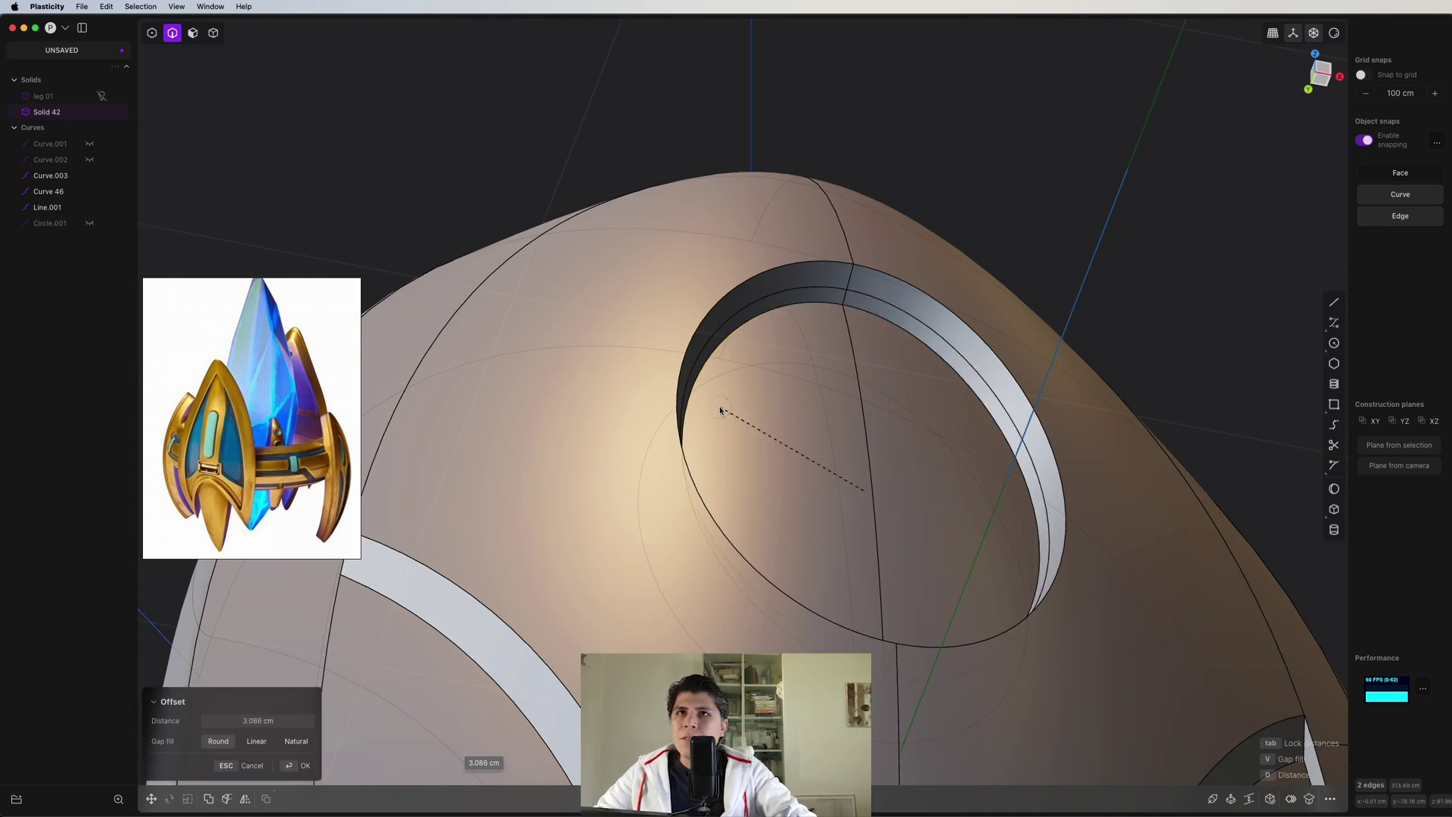
pyautogui.press('3')
pyautogui.moveTo(780, 447); pyautogui.dragTo(840, 454, button='middle')
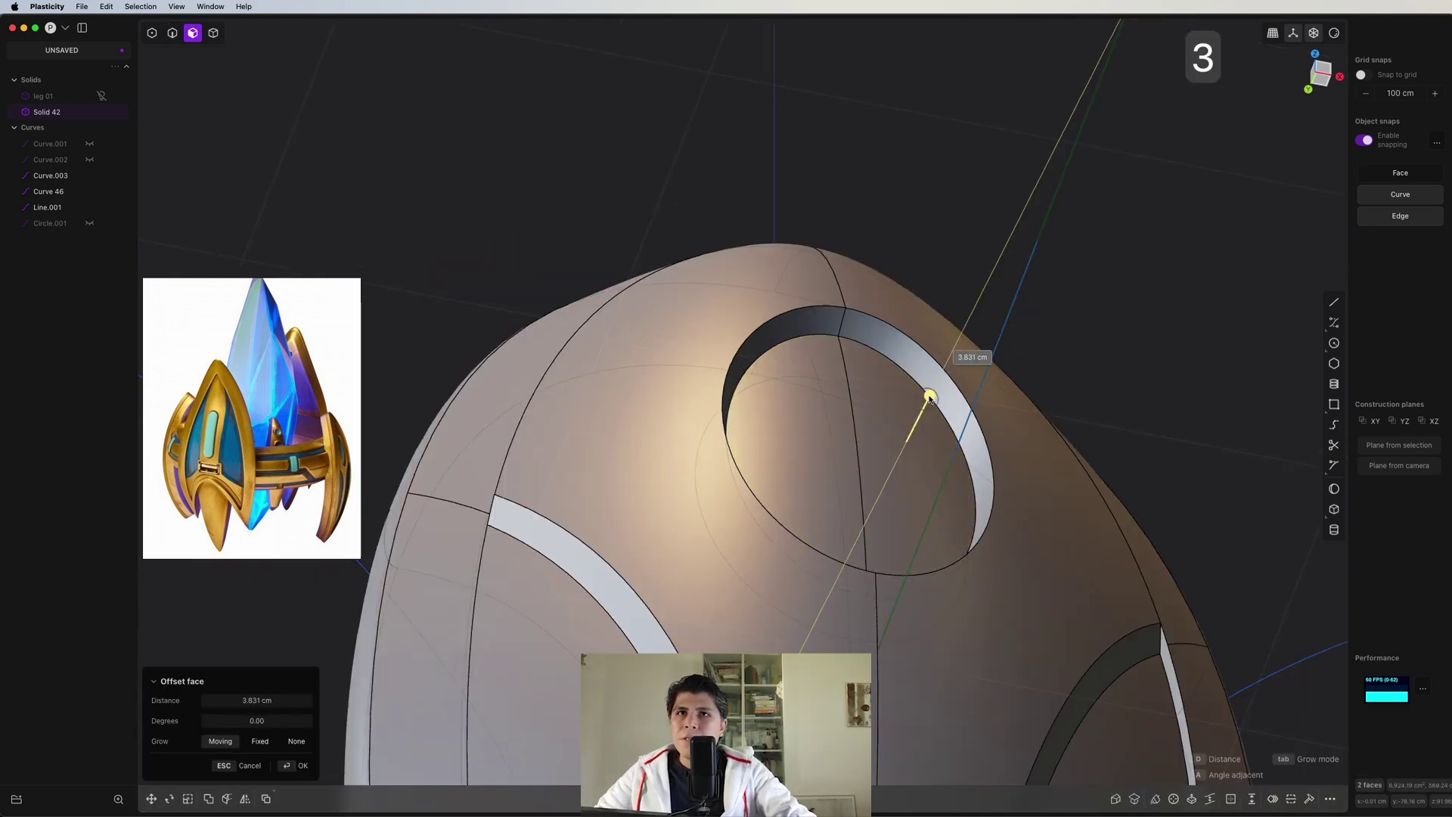
pyautogui.moveTo(946, 367); pyautogui.dragTo(907, 454, button='middle')
# - Chamfer the outer edges of the raised elliptical detail by about 3.3 cm
pyautogui.press('2')
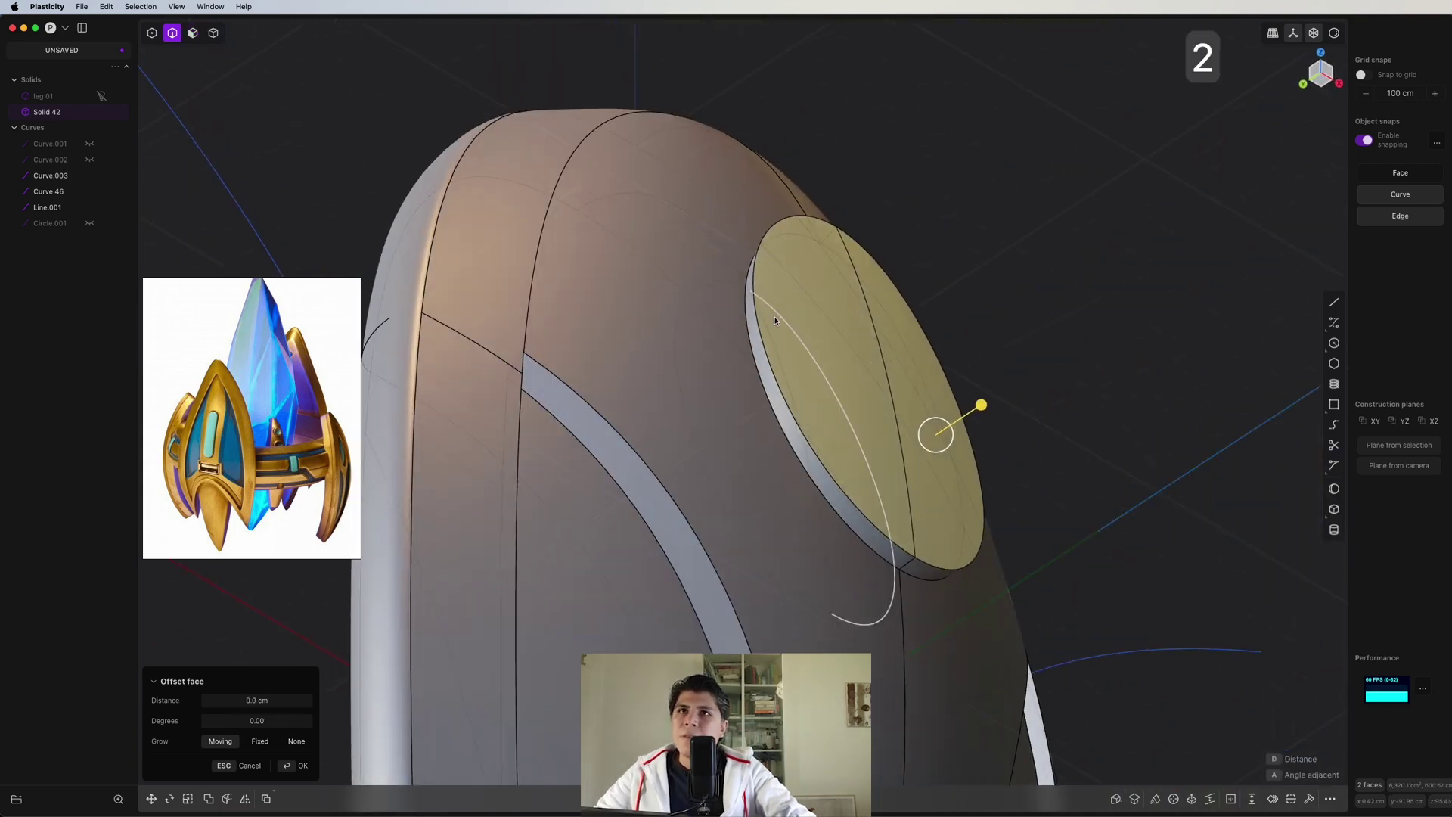
pyautogui.click(756, 318)
pyautogui.moveTo(757, 317); pyautogui.dragTo(774, 338, button='middle')
pyautogui.click(1042, 371)
pyautogui.moveTo(1043, 371); pyautogui.dragTo(1048, 341, button='middle')
pyautogui.moveTo(1055, 388)
pyautogui.mouseDown()
pyautogui.moveTo(1069, 383)
pyautogui.moveTo(1037, 392)
pyautogui.mouseUp()
pyautogui.moveTo(1037, 393); pyautogui.dragTo(914, 363, button='middle')
pyautogui.scroll(5, 833, 396)
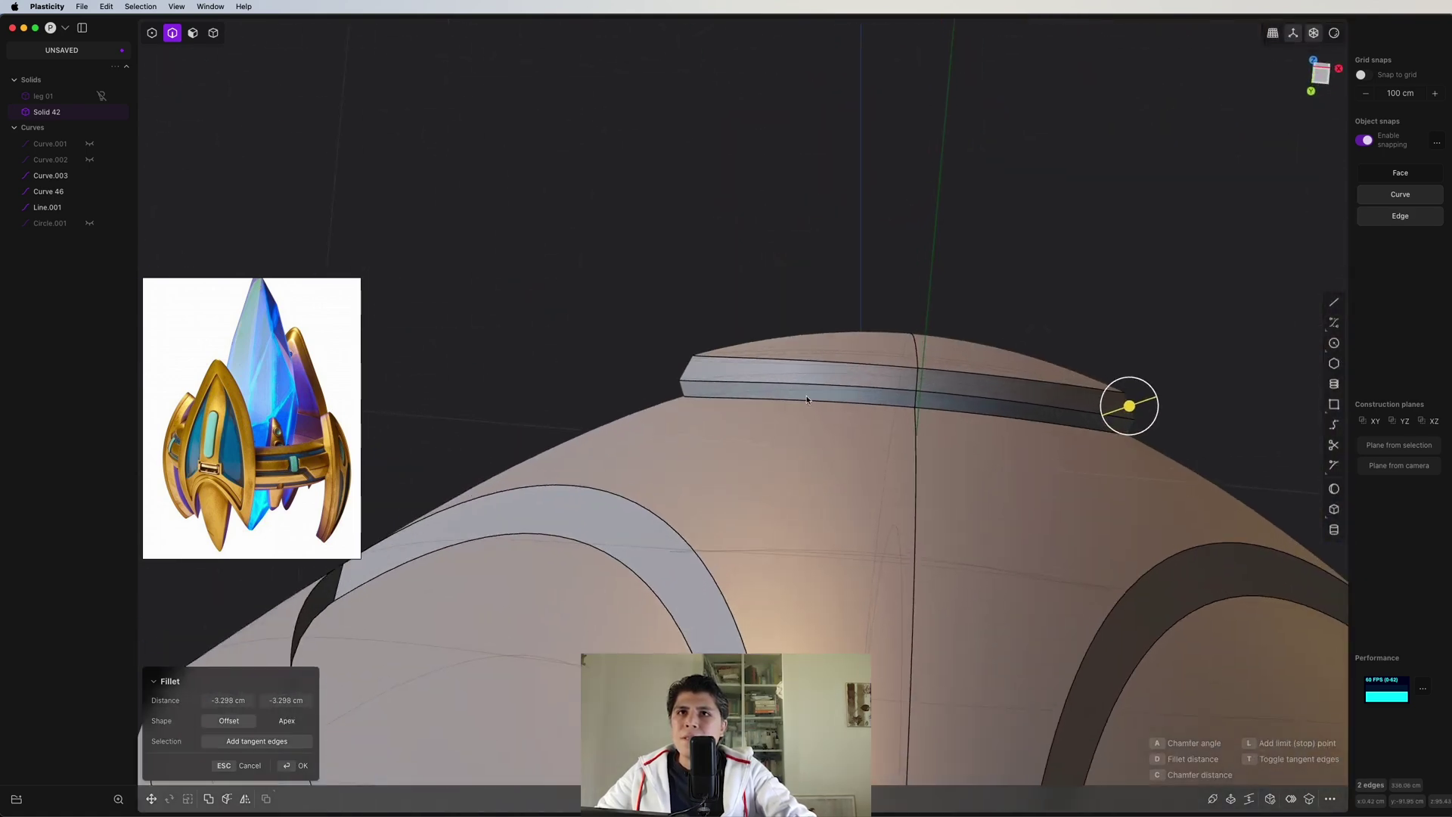
pyautogui.moveTo(704, 390); pyautogui.dragTo(812, 407, button='middle')
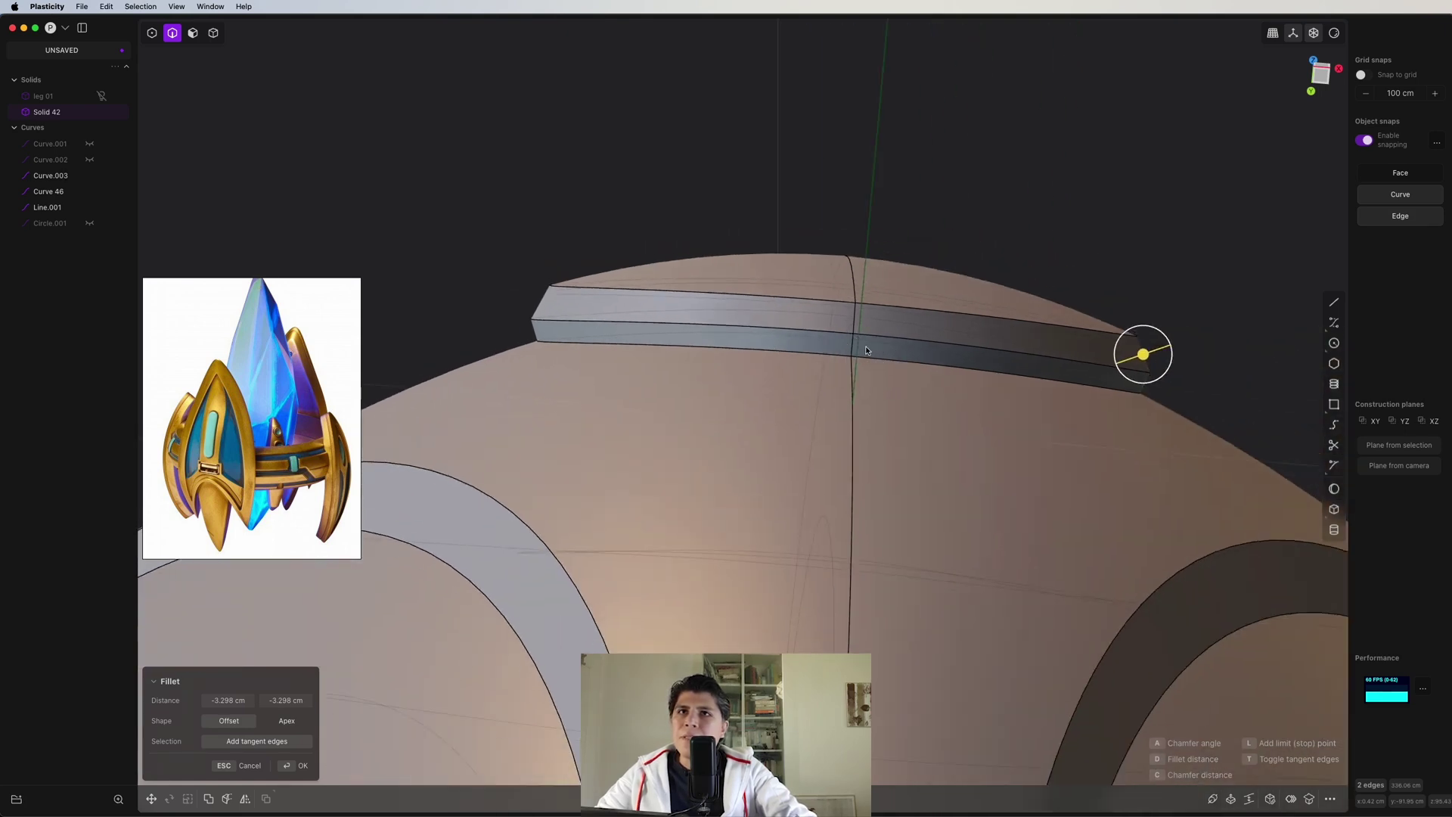
pyautogui.press('Return')
# - Offset the two lower side faces of the raised elliptical detail by about 7.1 cm
pyautogui.press('3')
pyautogui.click(914, 344)
pyautogui.press('o')
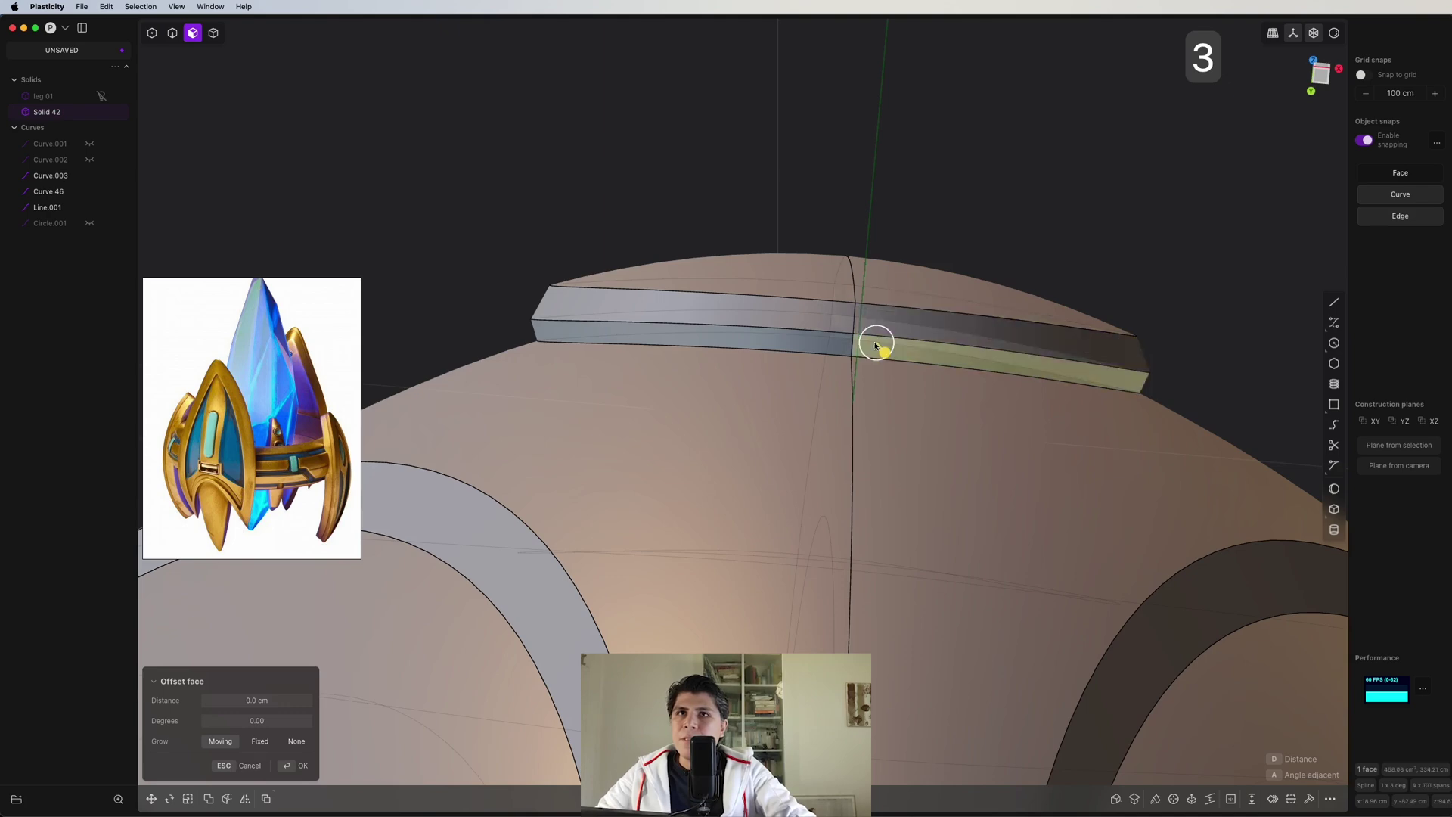
pyautogui.moveTo(830, 332); pyautogui.dragTo(779, 461, button='middle')
pyautogui.moveTo(783, 457); pyautogui.dragTo(775, 474)
pyautogui.moveTo(774, 475); pyautogui.dragTo(809, 384, button='middle')
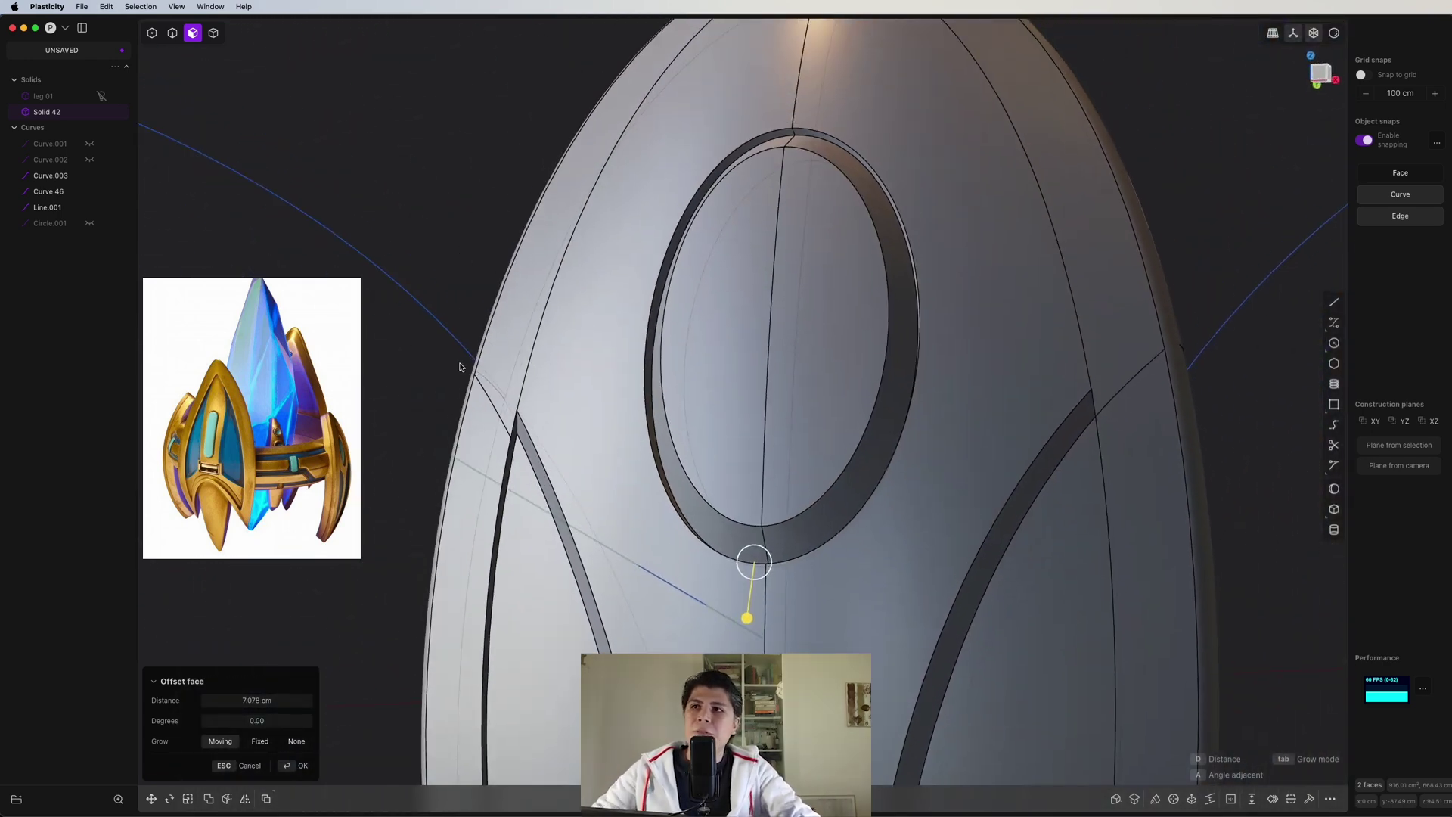
pyautogui.moveTo(971, 266); pyautogui.dragTo(826, 264, button='middle')
# - Chamfer the two edges around the elliptical detail by about 3.4 cm
pyautogui.click(865, 313)
pyautogui.scroll(-5, 826, 264)
pyautogui.click(639, 272)
pyautogui.press('f')
pyautogui.moveTo(642, 282)
pyautogui.mouseDown(button='middle')
pyautogui.moveTo(628, 265)
pyautogui.moveTo(606, 284)
pyautogui.moveTo(624, 291)
pyautogui.mouseUp(button='middle')
pyautogui.moveTo(624, 290); pyautogui.dragTo(614, 296)
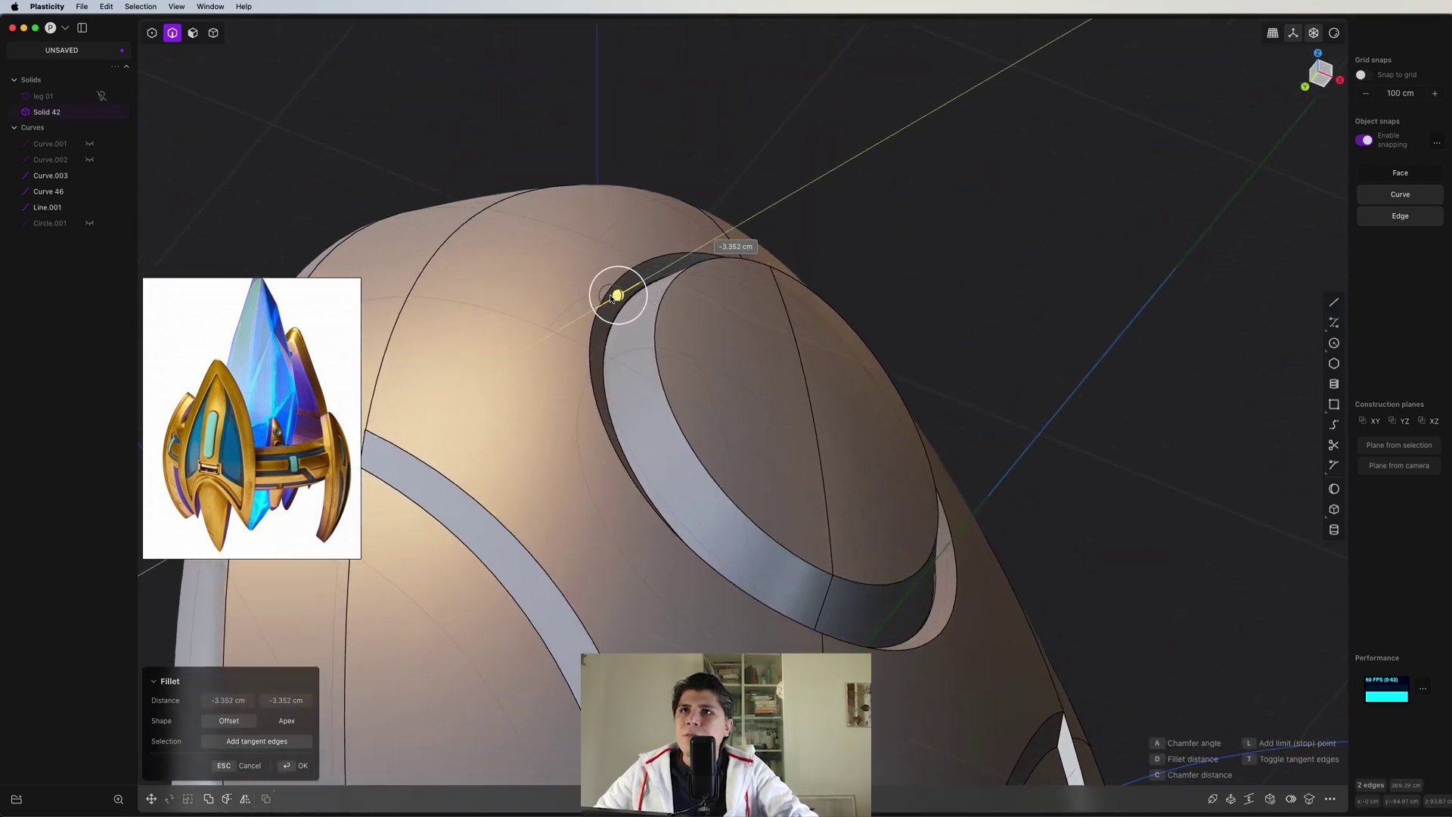
pyautogui.moveTo(611, 298); pyautogui.dragTo(789, 266, button='middle')
pyautogui.press('Return')
# - Unhide the leg 01 solid so both armor plates are shown together
pyautogui.press('shift+super+e')
pyautogui.press('shift+super+e')
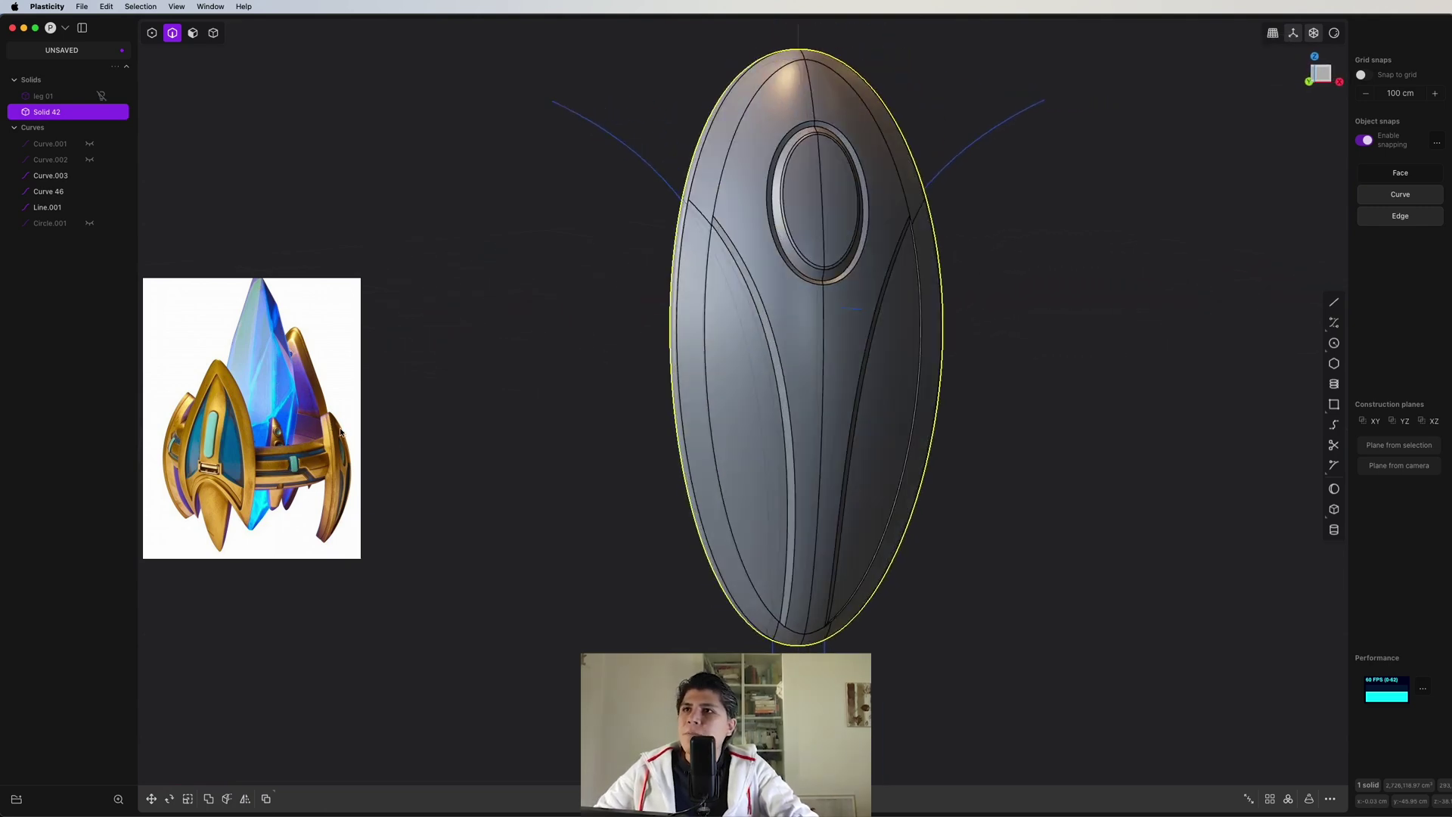
pyautogui.scroll(-2, 680, 446)
pyautogui.moveTo(703, 454); pyautogui.dragTo(181, 143, button='middle')
pyautogui.moveTo(656, 296); pyautogui.dragTo(454, 227, button='middle')
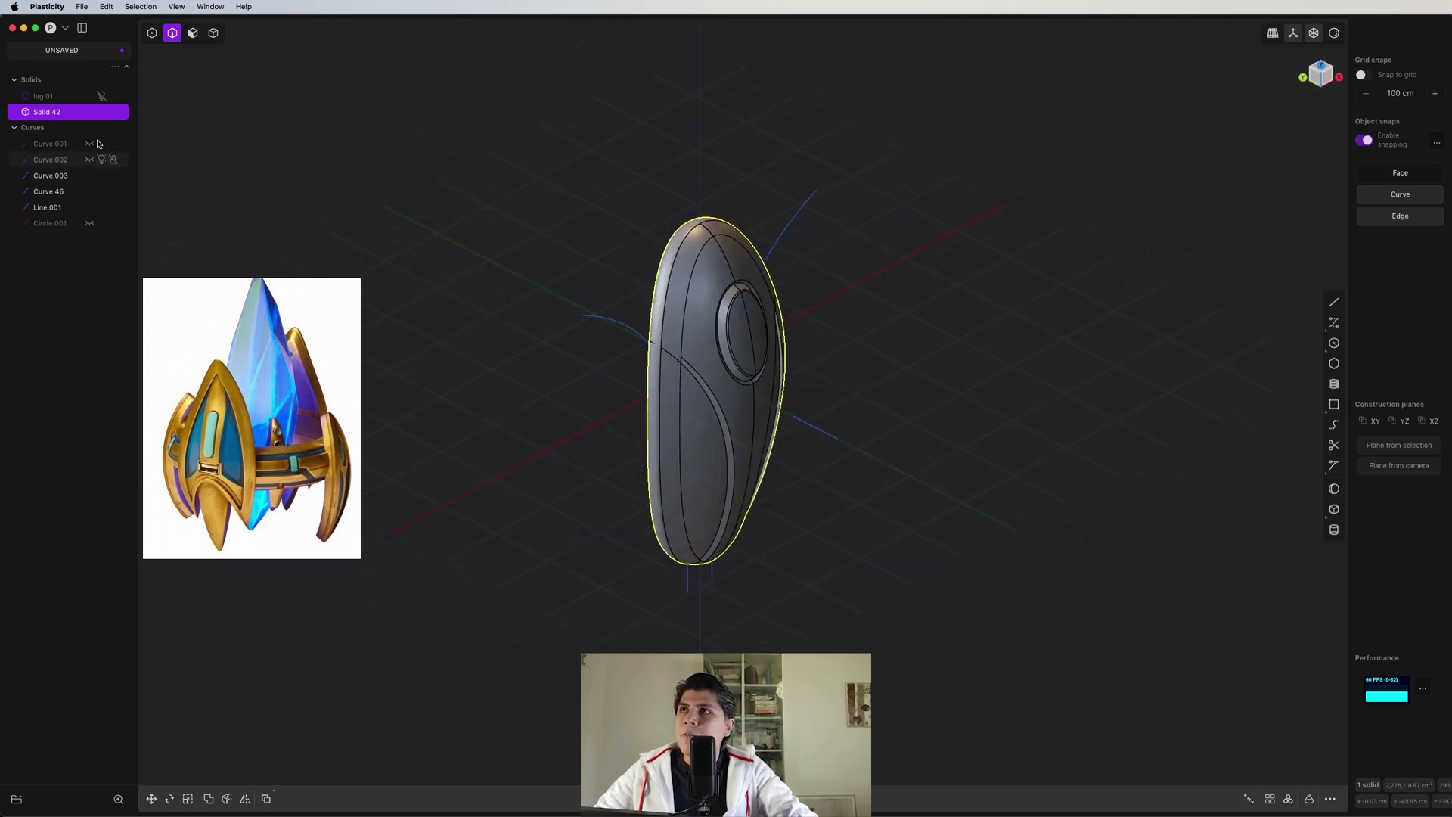
pyautogui.click(102, 97)
pyautogui.moveTo(757, 333); pyautogui.dragTo(870, 333, button='middle')
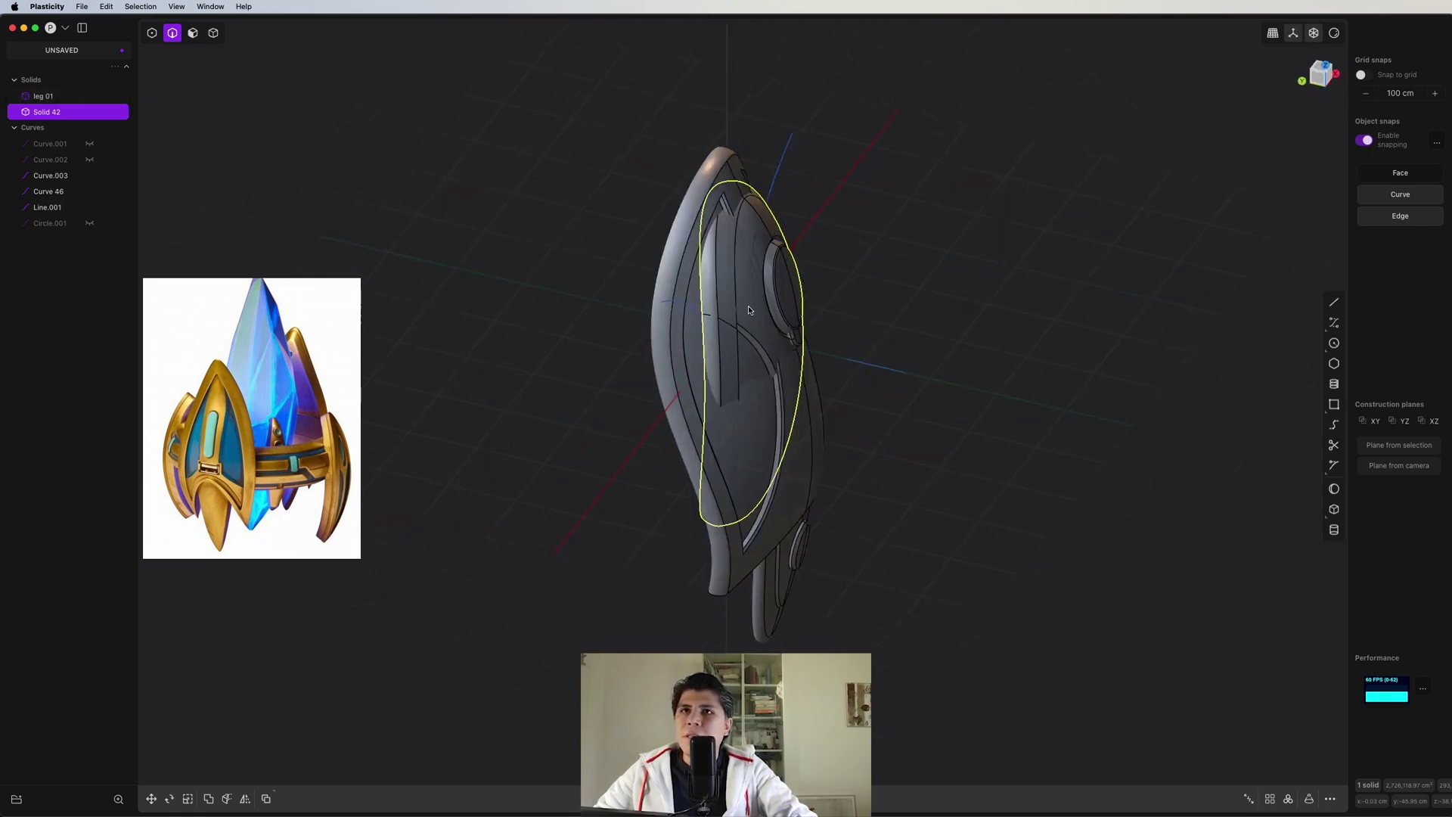
# - In the left view, move leg 01 about 456 cm in the negative Y direction, away from the oval plate
pyautogui.click(883, 329)
pyautogui.press('4')
pyautogui.press('ctrl+KP_3')
pyautogui.press('g')
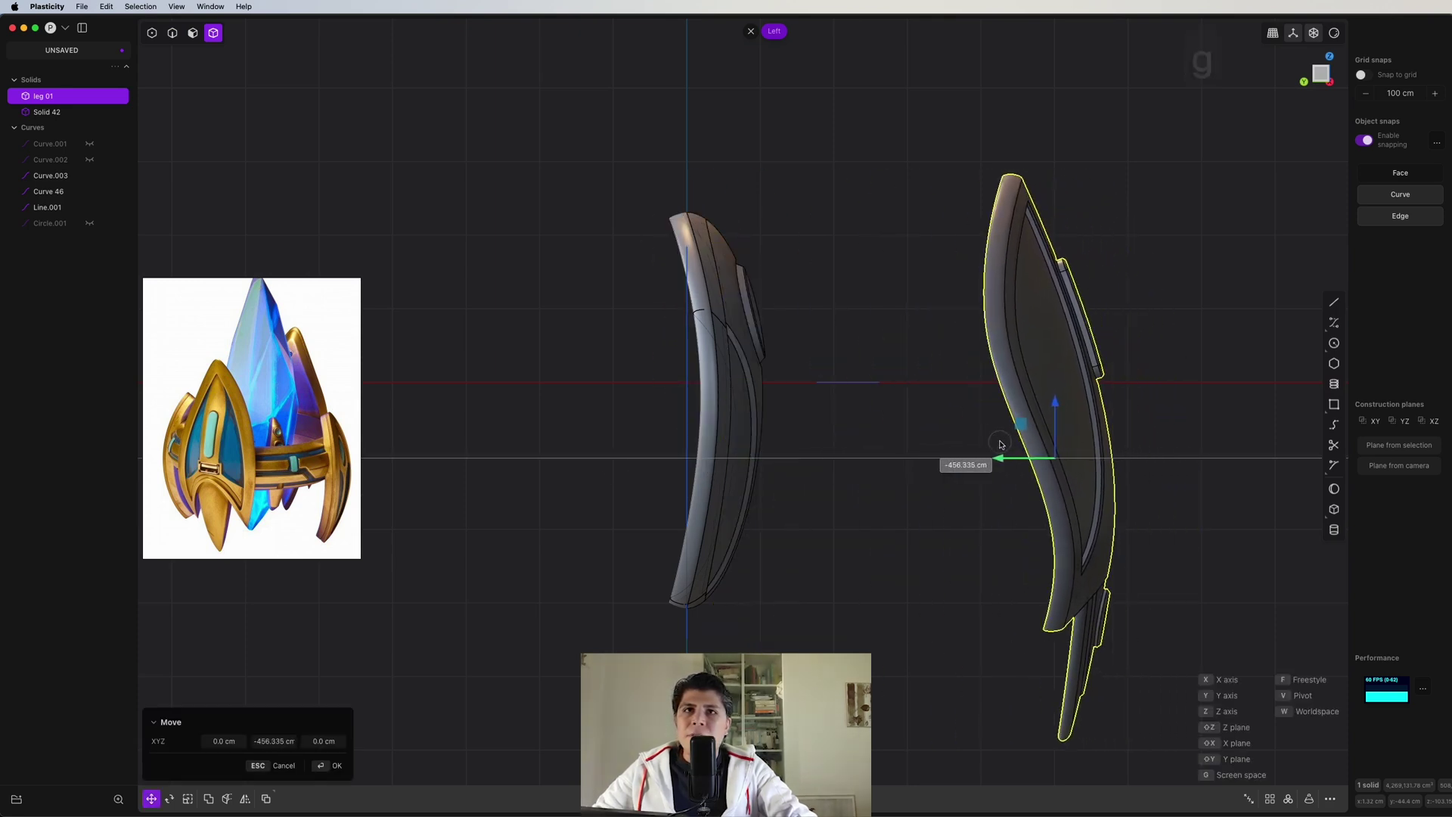
pyautogui.click(976, 463)
# - In the top view, rotate the oval plate a quarter turn about Z and move it outward along the positive X axis
pyautogui.moveTo(910, 394); pyautogui.dragTo(832, 424, button='middle')
pyautogui.click(713, 512)
pyautogui.click(1319, 69)
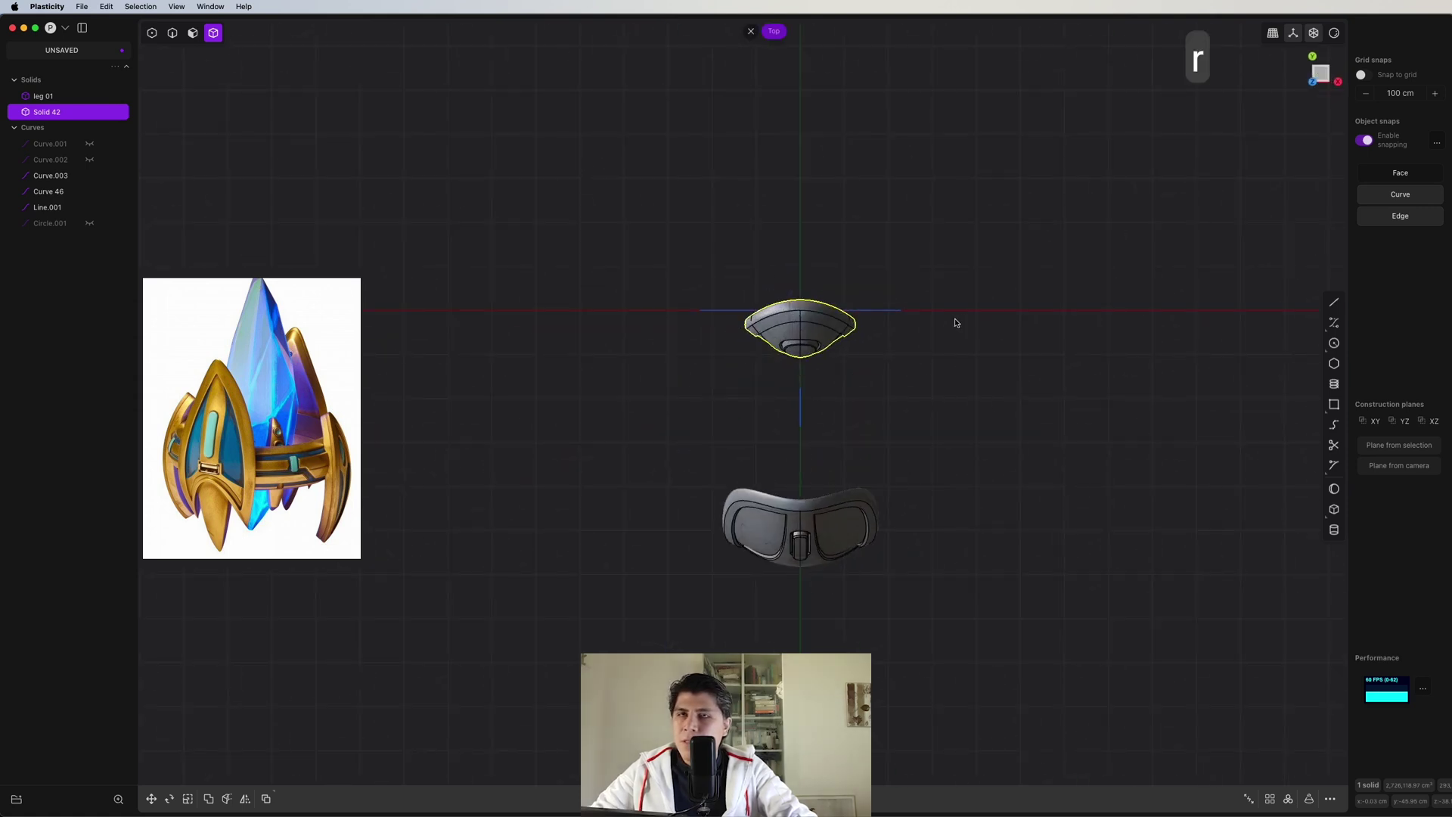
pyautogui.press('r')
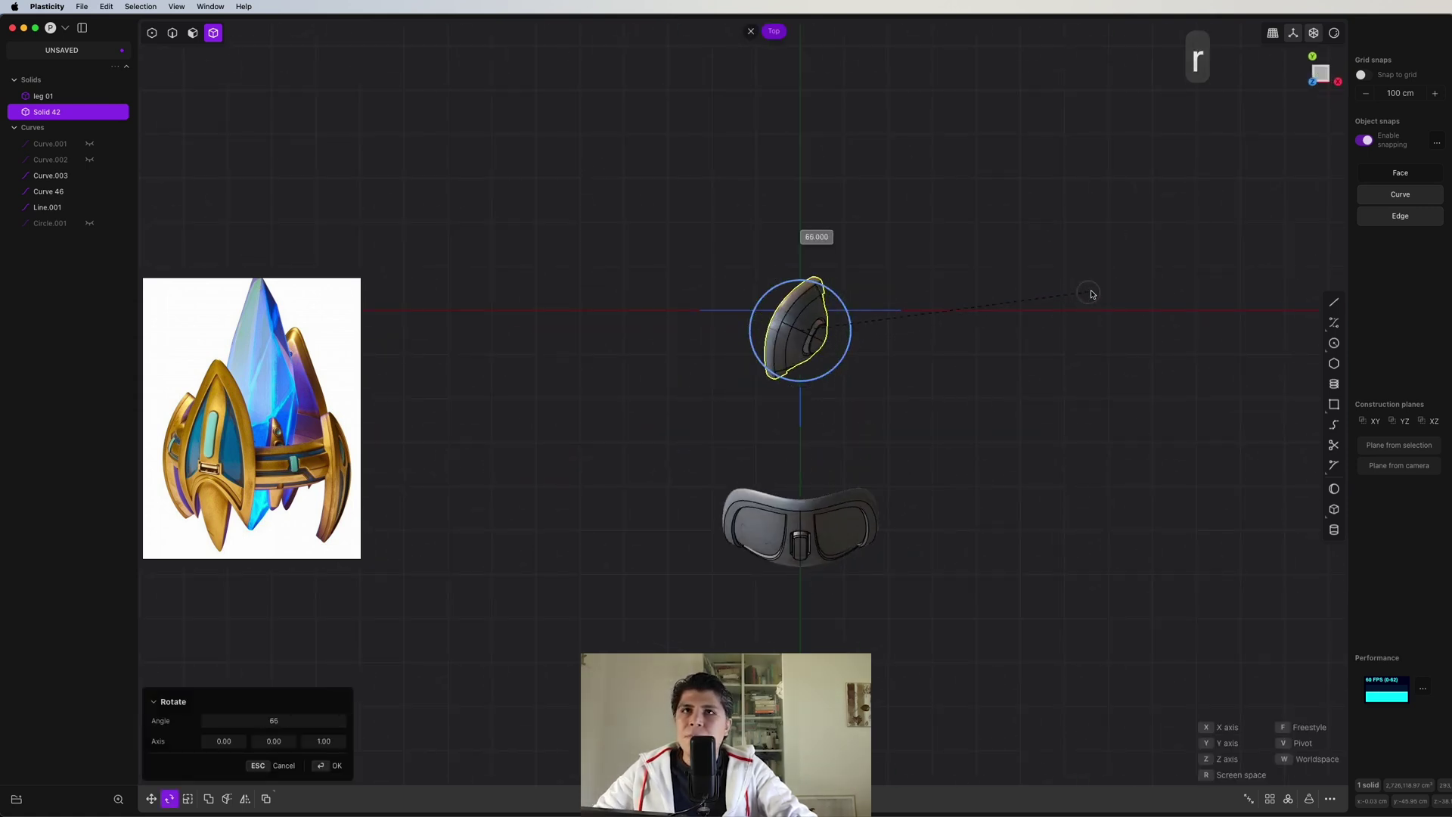
pyautogui.press('Return')
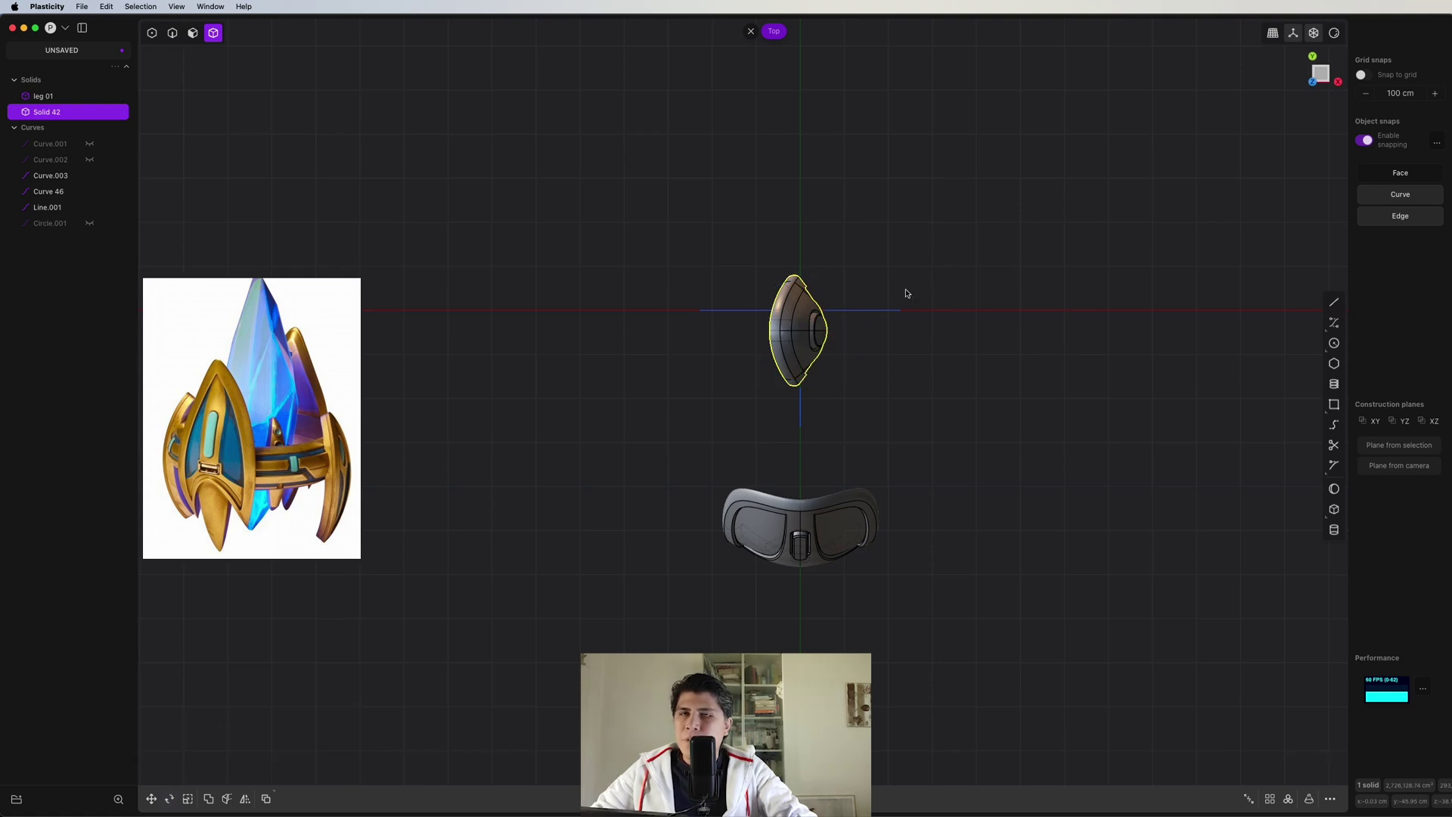
pyautogui.press('g')
pyautogui.click(1005, 388)
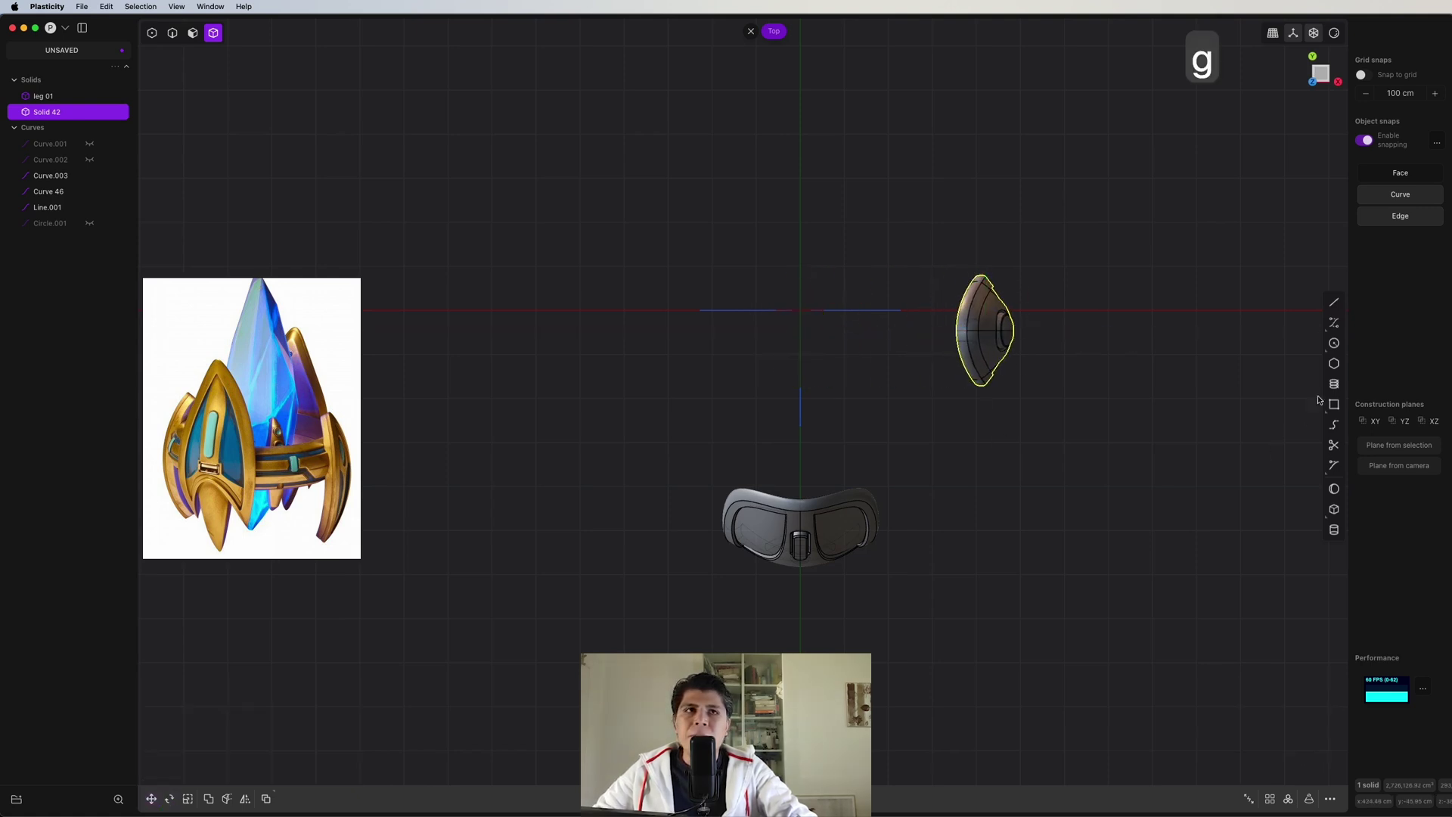
# - Draw a circle of about 436 cm radius centred on the origin and move leg 01 inward onto its outline
pyautogui.click(801, 313)
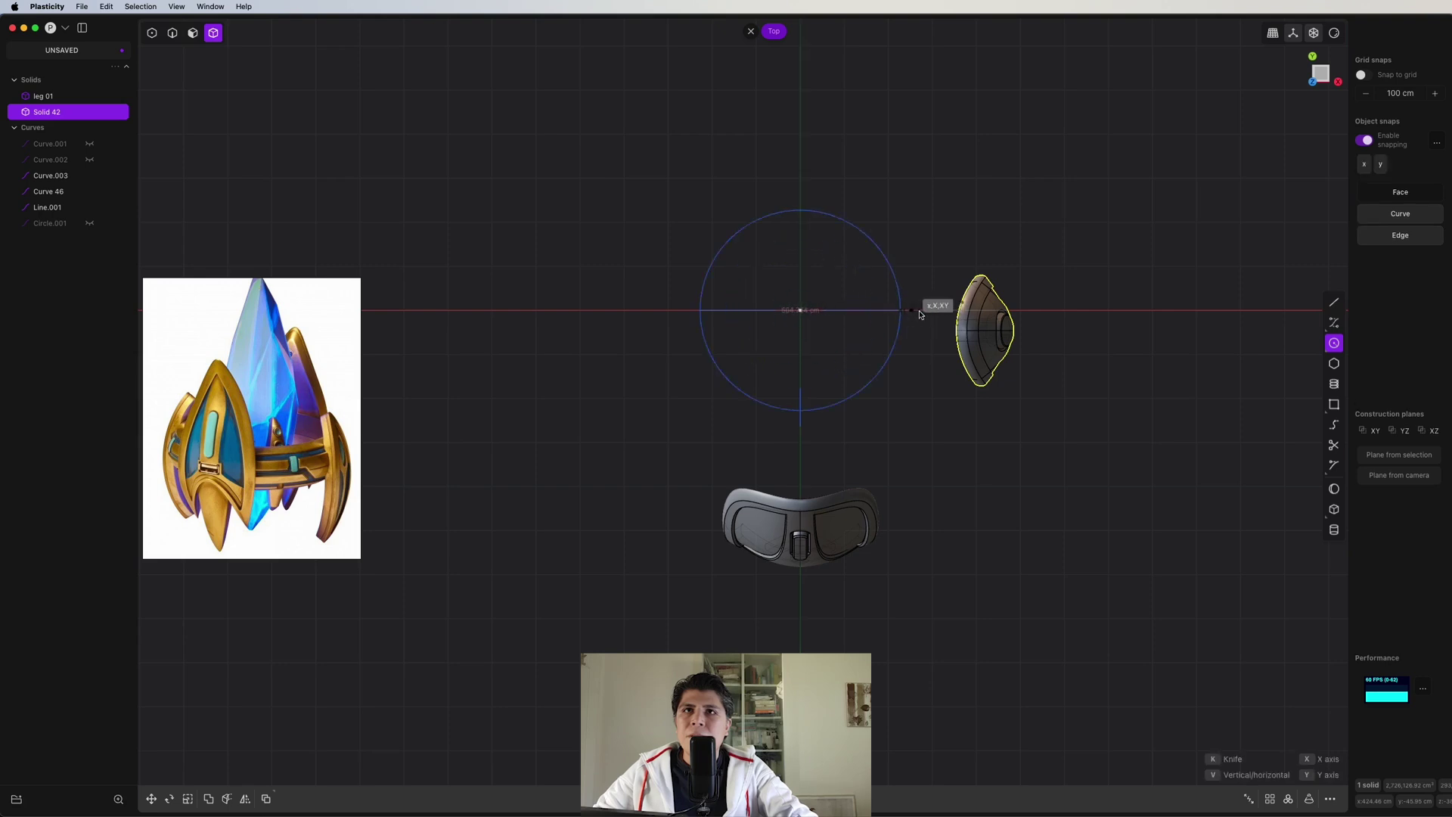
pyautogui.click(992, 313)
pyautogui.scroll(2, 917, 412)
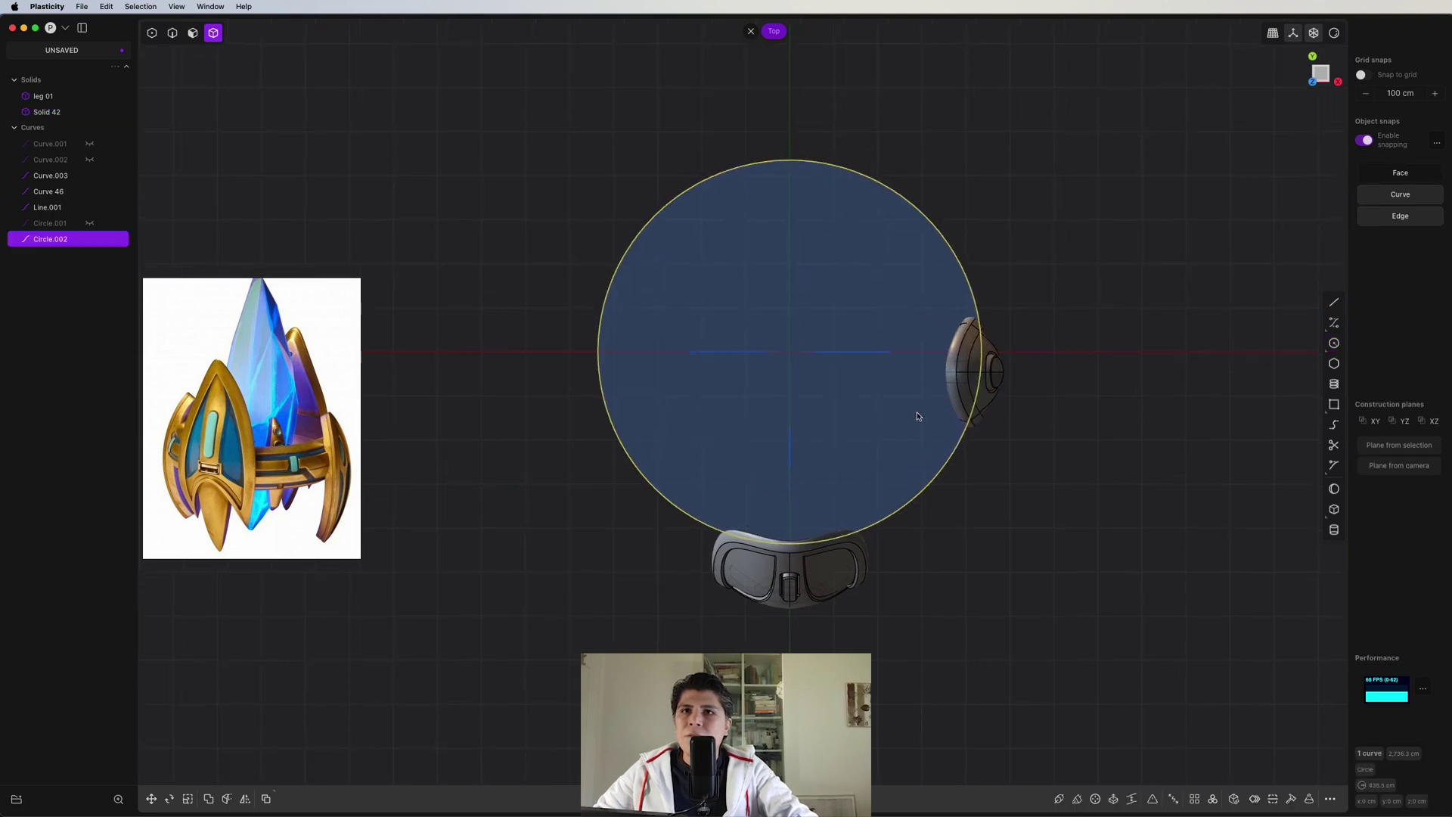
pyautogui.press('4')
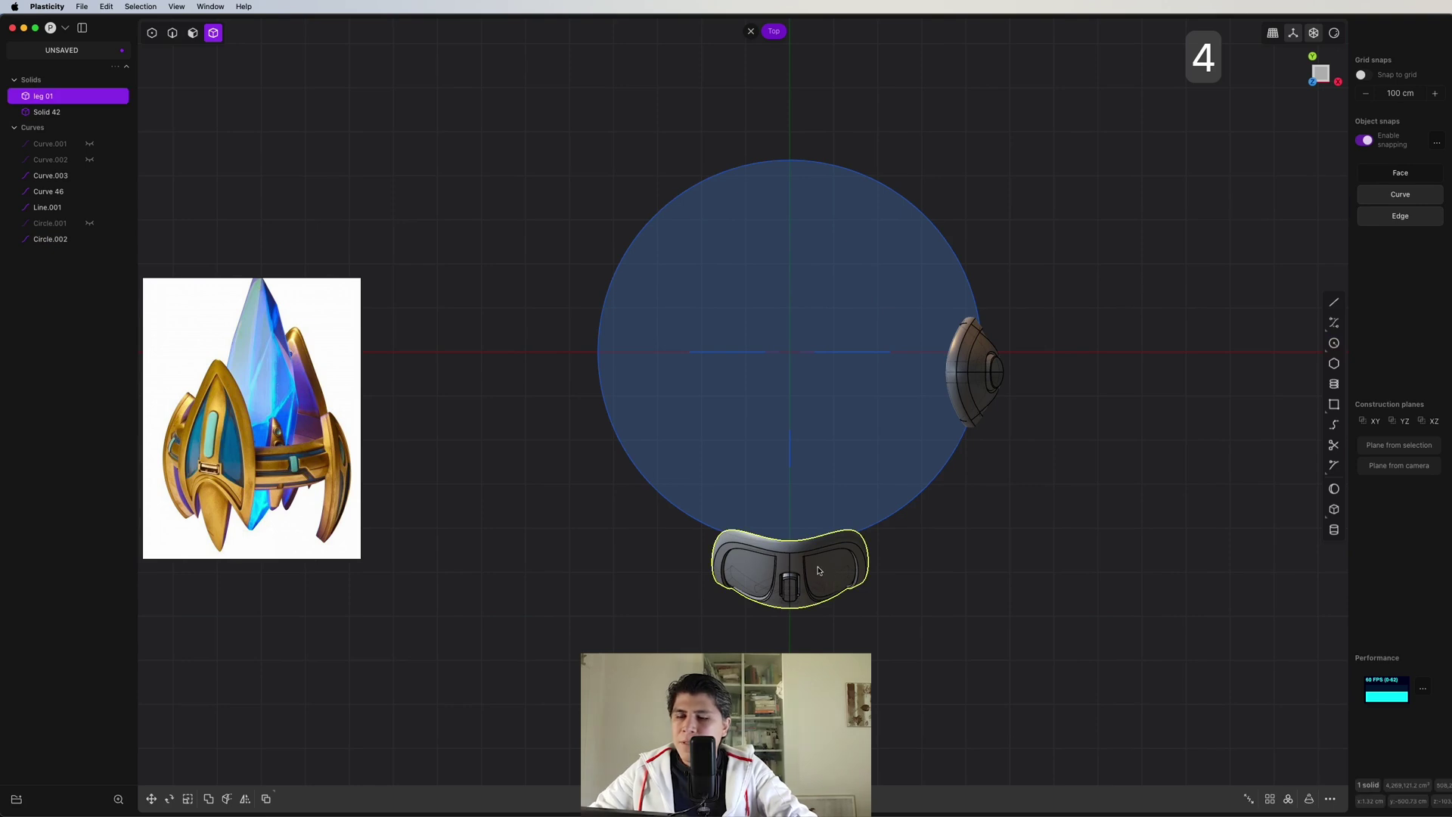
pyautogui.press('g')
pyautogui.click(817, 529)
pyautogui.moveTo(817, 530); pyautogui.dragTo(604, 121, button='middle')
# - Mirror leg 01 along Y to the opposite side of the circle
pyautogui.press('2')
pyautogui.press('4')
pyautogui.hotkey('alt', 'x')
pyautogui.press('x')
pyautogui.press('y')
pyautogui.press('Return')
# - Mirror the oval plate along X to the opposite side of the circle
pyautogui.click(983, 227)
pyautogui.hotkey('alt', 'x')
pyautogui.press('y')
pyautogui.press('Return')
pyautogui.moveTo(889, 466); pyautogui.dragTo(755, 374, button='middle')
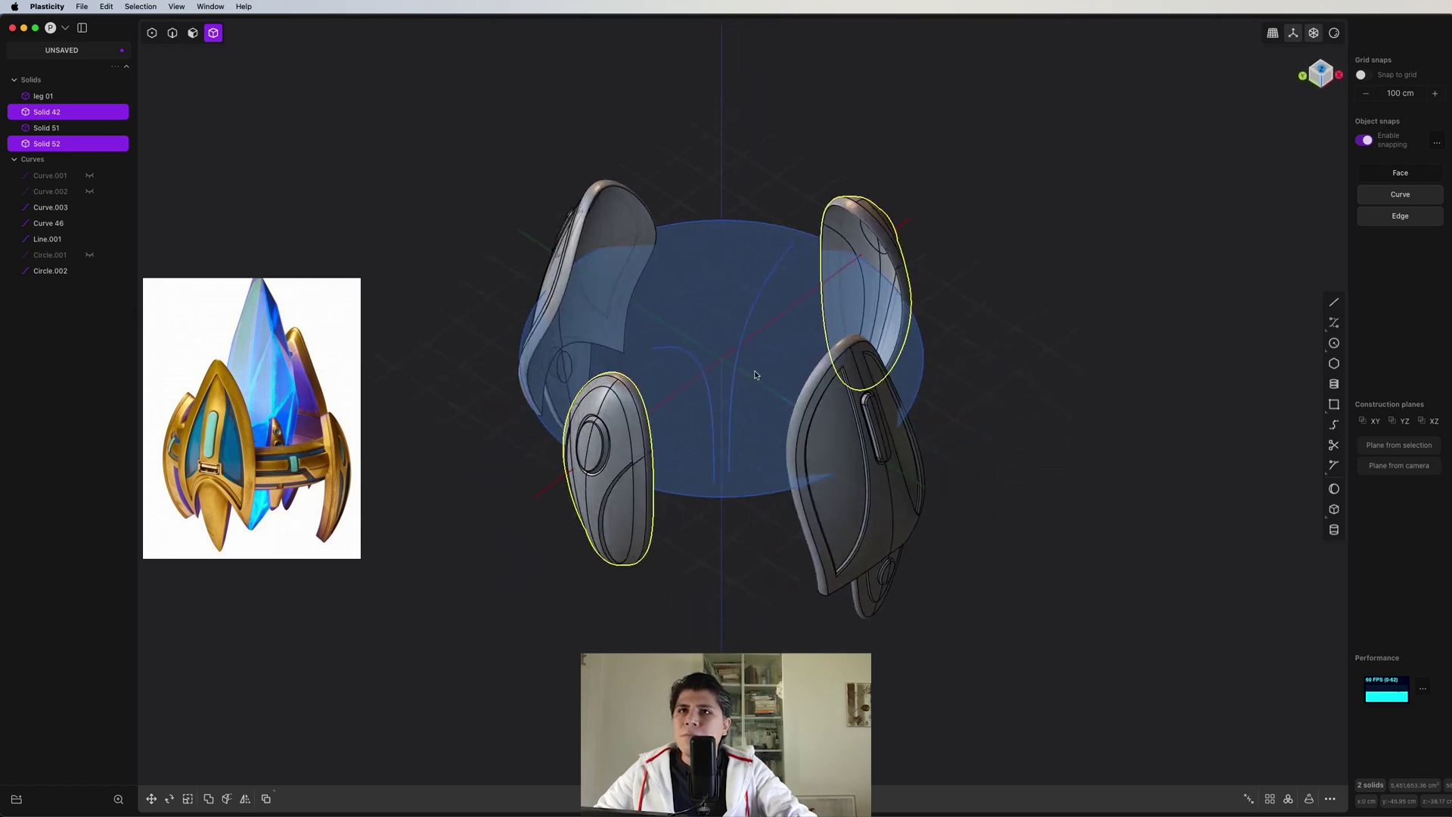
# - In the top view, scale the guide circle down uniformly to about 364 cm radius so it fits inside the four plates
pyautogui.click(770, 235)
pyautogui.press('7')
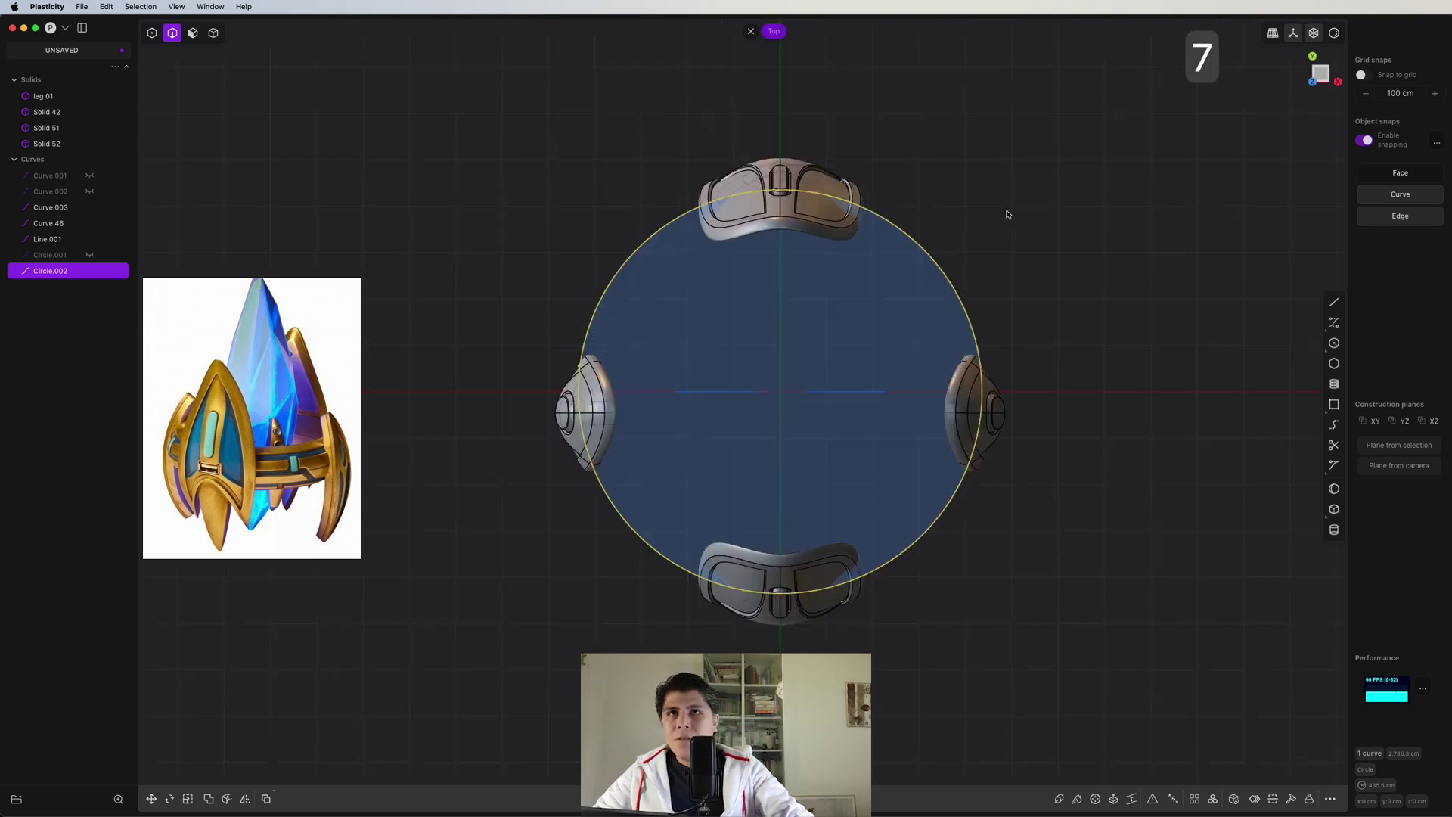
pyautogui.press('s')
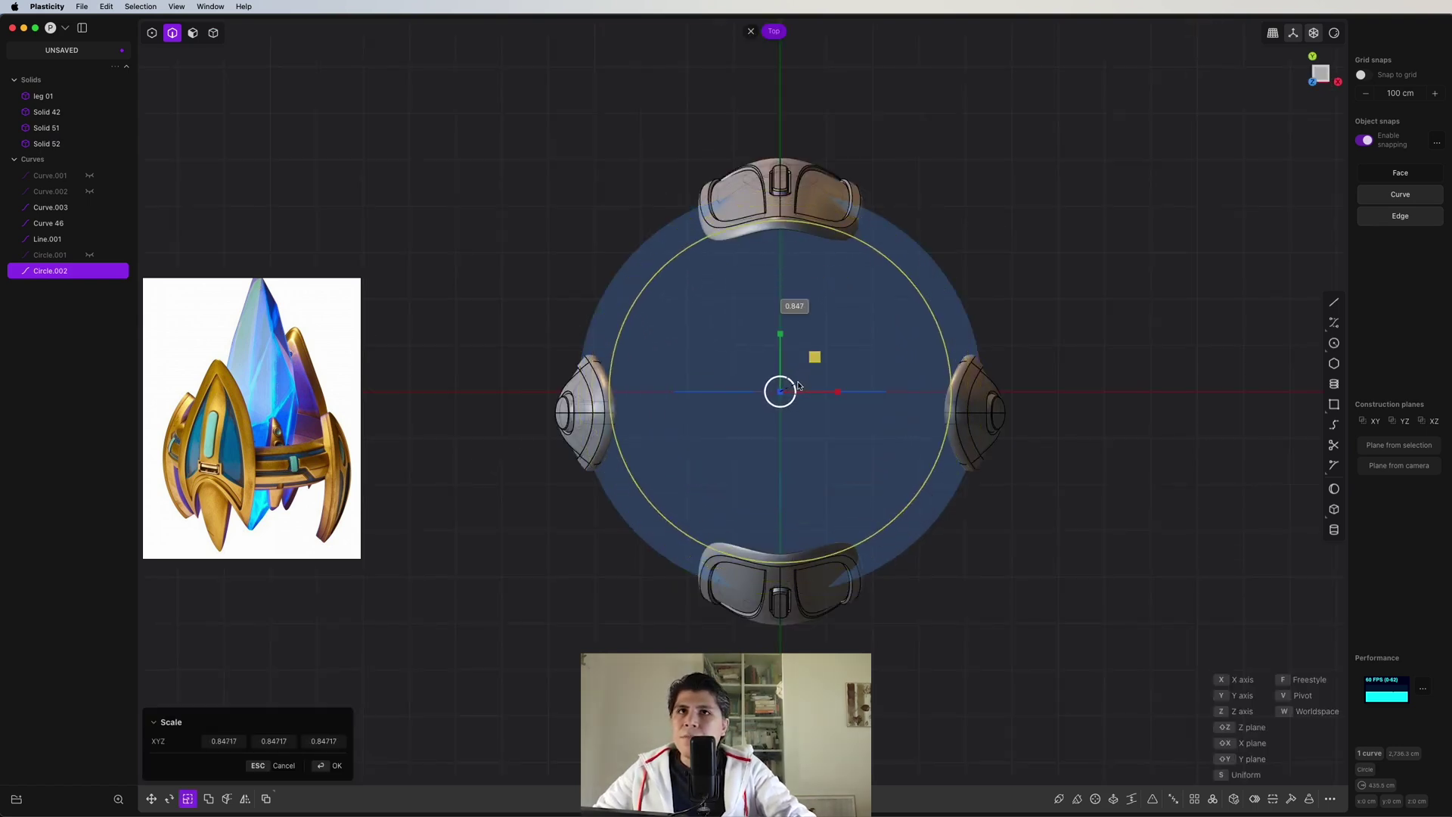
pyautogui.click(797, 387)
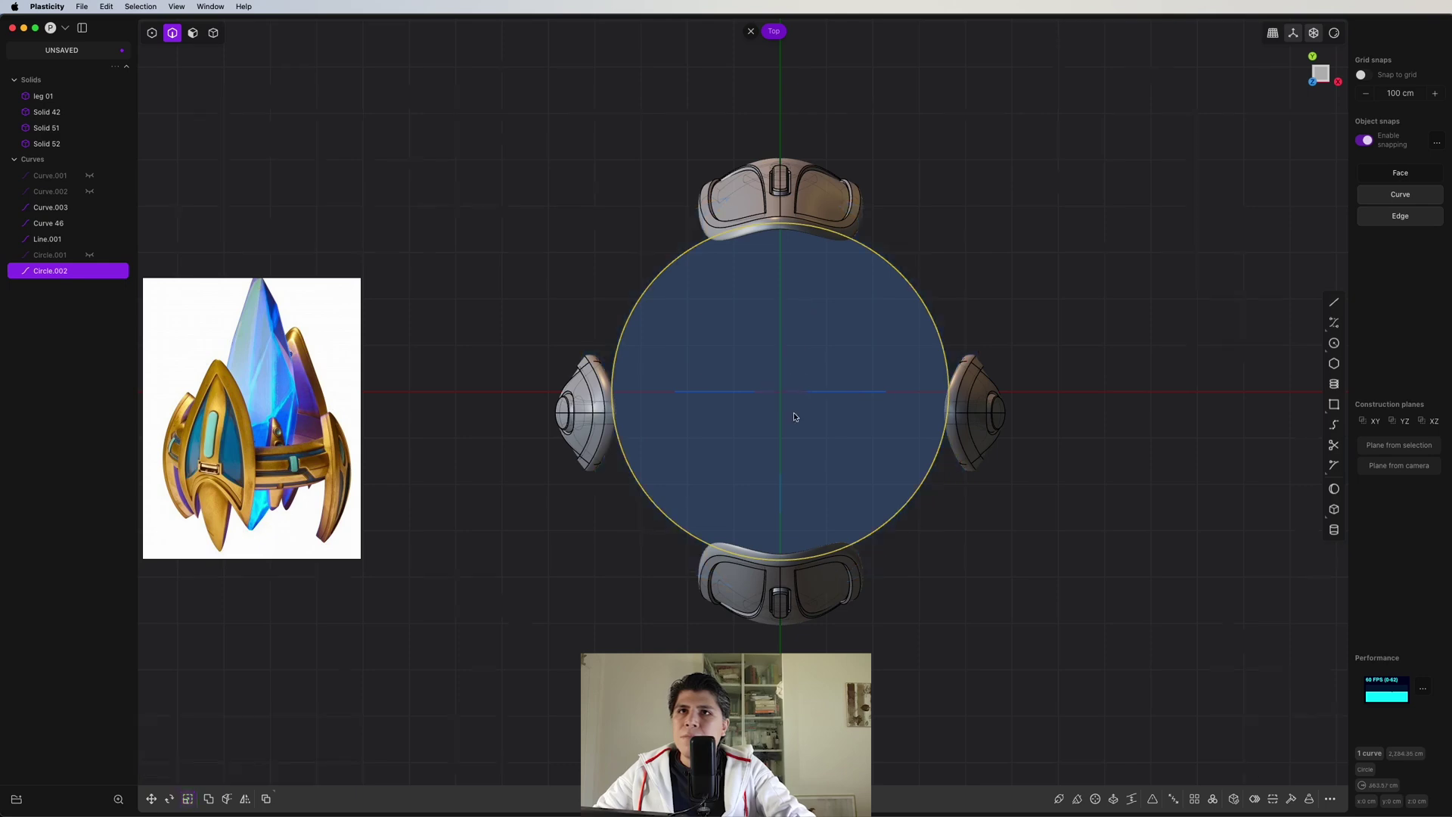
pyautogui.moveTo(797, 387); pyautogui.dragTo(810, 227, button='middle')
# - Extrude the circle into a thick solid disc between the four plates and hide its source curve
pyautogui.press('e')
pyautogui.press('3')
pyautogui.click(812, 283)
pyautogui.moveTo(812, 283); pyautogui.dragTo(869, 224, button='middle')
pyautogui.press('2')
pyautogui.click(819, 379)
pyautogui.press('h')
pyautogui.press('3')
# - Offset the disc's top outline inward and cut the inner area through the solid to form a ring
pyautogui.click(868, 224)
pyautogui.press('o')
pyautogui.press('o')
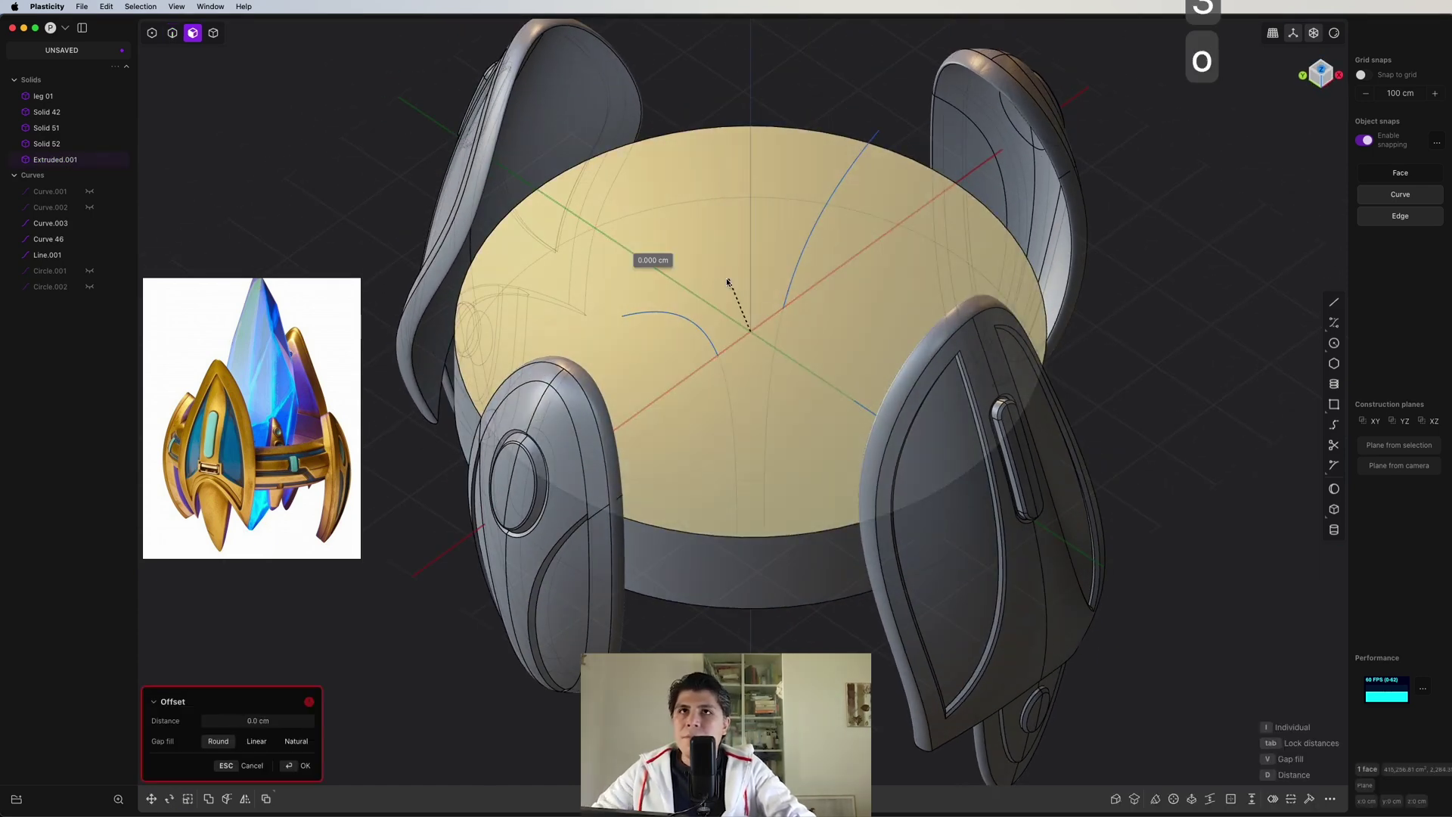
pyautogui.click(508, 363)
pyautogui.press('e')
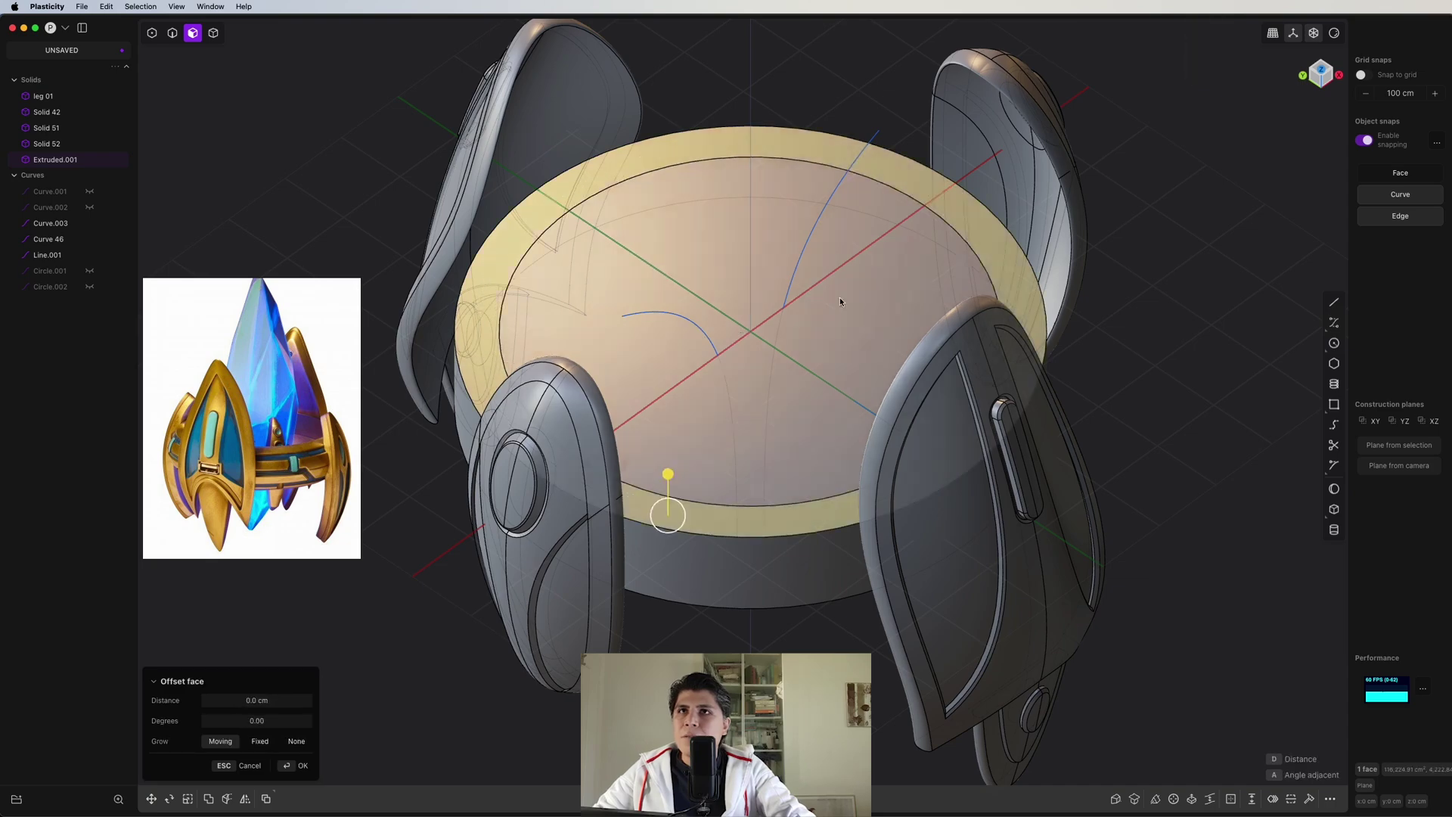
pyautogui.click(869, 493)
pyautogui.moveTo(869, 493); pyautogui.dragTo(877, 429, button='middle')
# - Fillet the ring's two outer edges by about 60 cm
pyautogui.press('4')
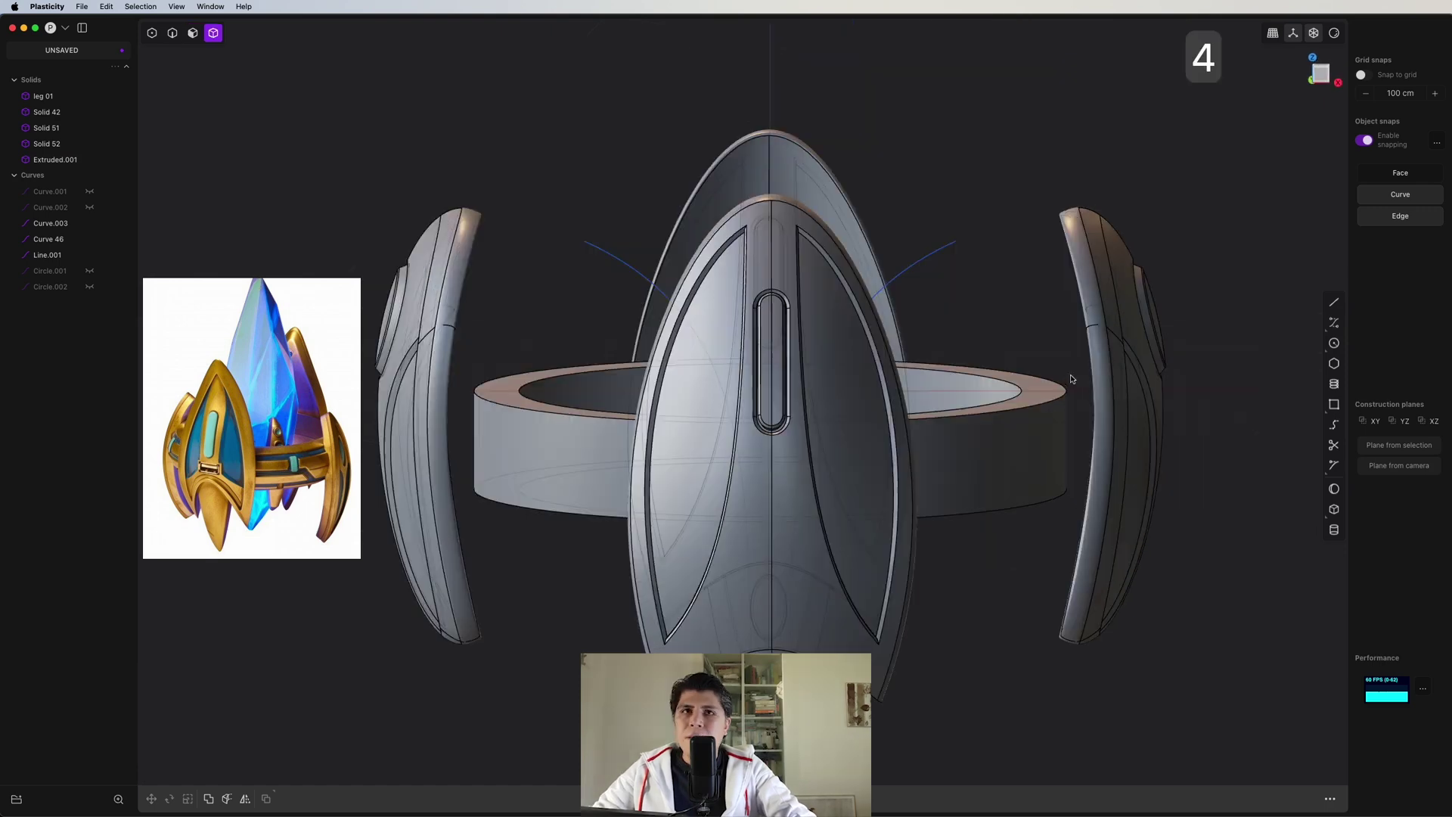
pyautogui.click(1051, 407)
pyautogui.press('f')
pyautogui.scroll(3, 1057, 493)
pyautogui.moveTo(1061, 464); pyautogui.dragTo(1124, 492)
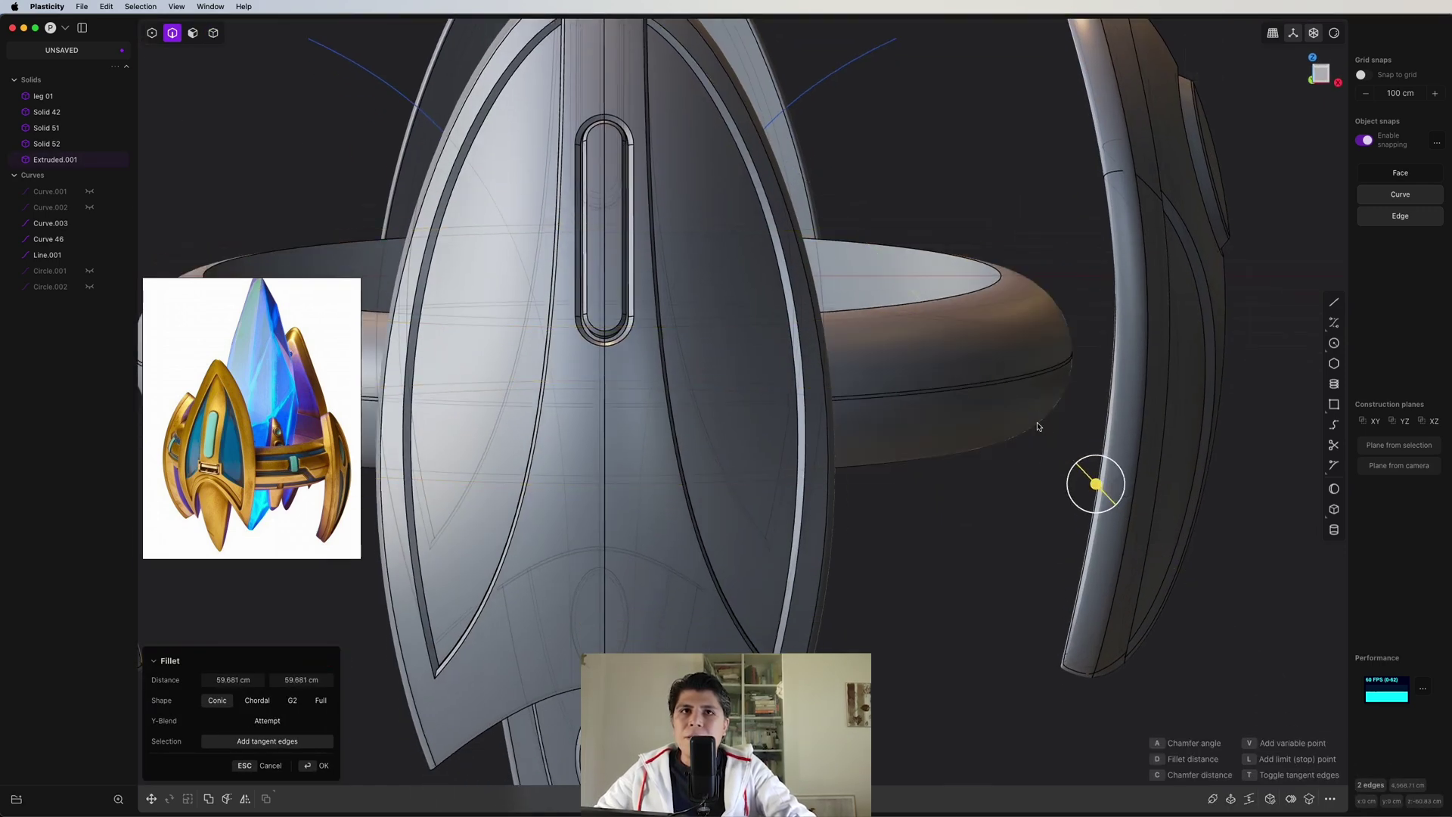
pyautogui.scroll(3, 1055, 424)
pyautogui.press('super+z')
# - Delete the thin strip face between the two fillets on the ring's outer side
pyautogui.moveTo(788, 427); pyautogui.dragTo(630, 136, button='middle')
pyautogui.scroll(5, 813, 366)
pyautogui.scroll(6, 837, 398)
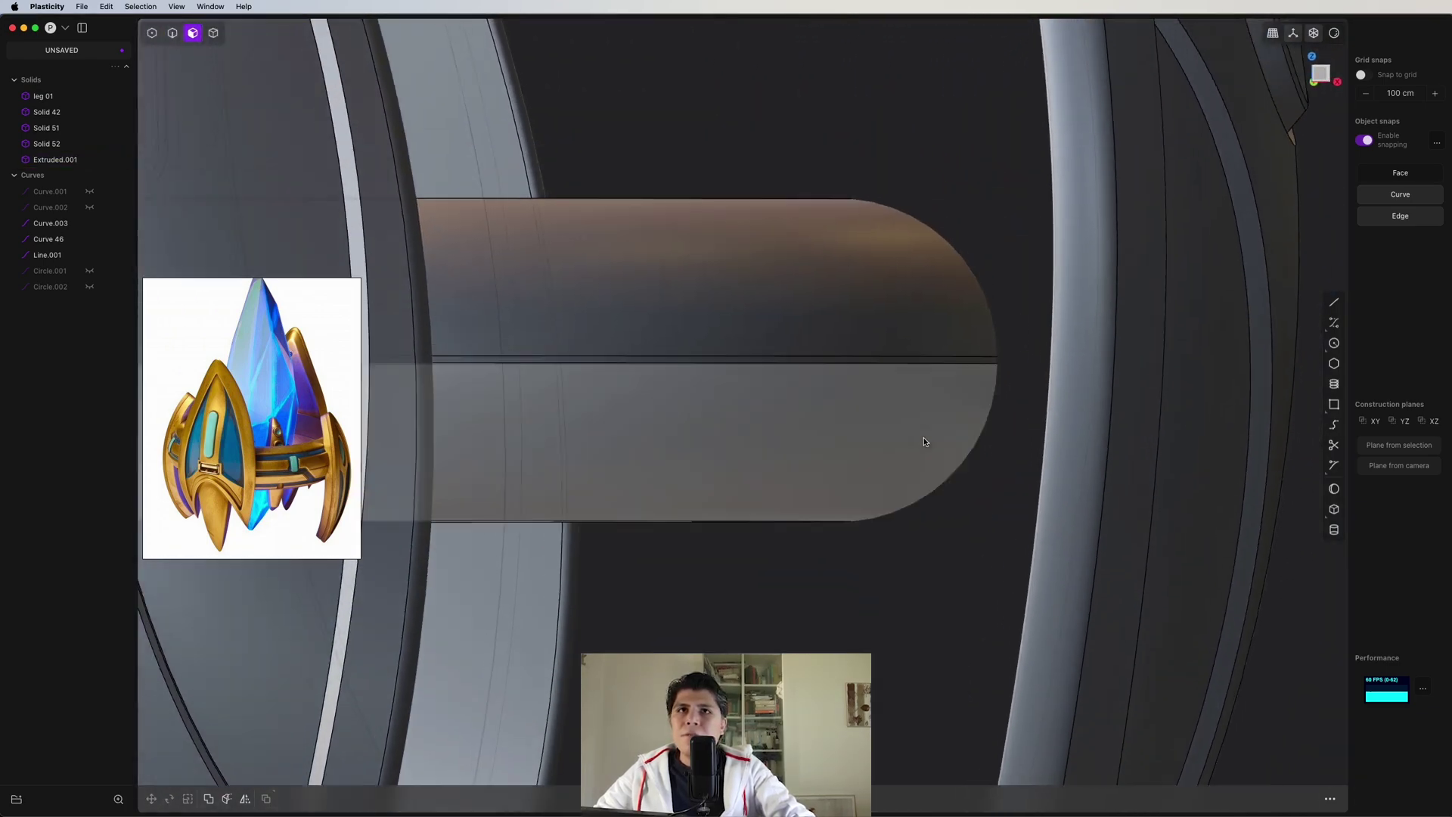
pyautogui.scroll(3, 923, 442)
pyautogui.click(986, 338)
pyautogui.press('o')
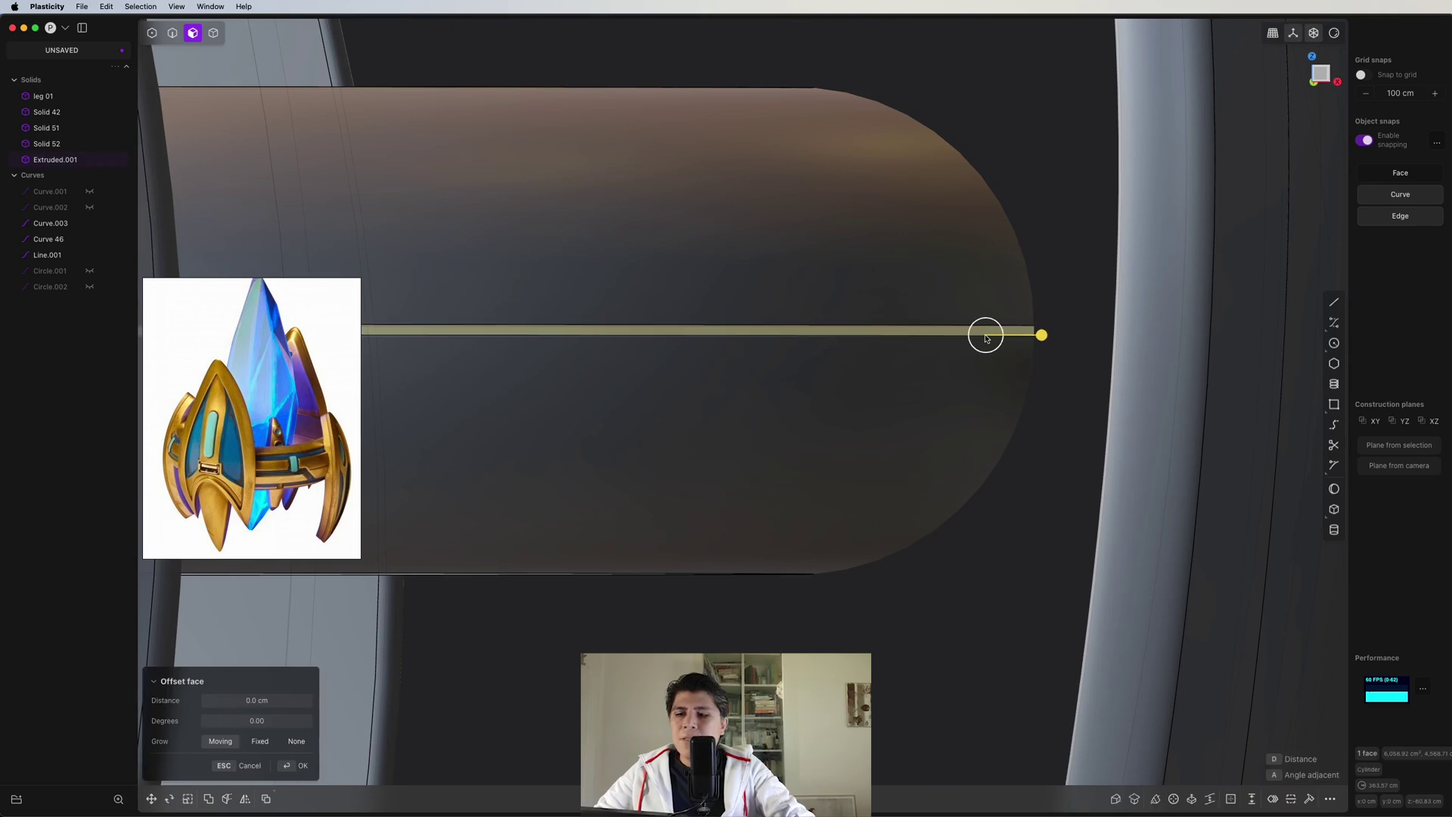
pyautogui.press('x')
pyautogui.scroll(-5, 983, 337)
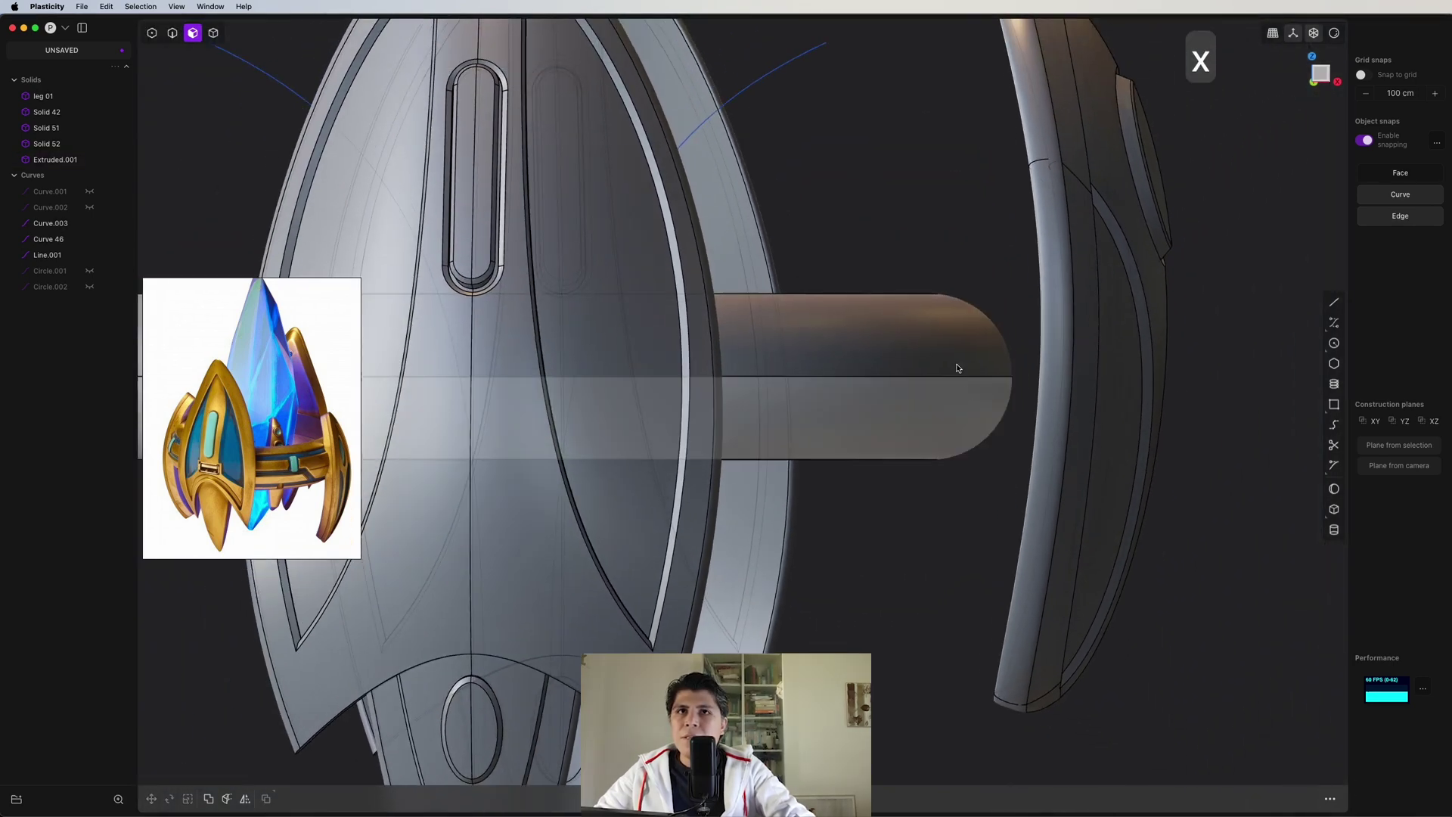
pyautogui.scroll(-5, 995, 327)
# - Chamfer the ring's upper and lower inner edges by about 11.7 cm
pyautogui.moveTo(824, 283); pyautogui.dragTo(959, 359, button='middle')
pyautogui.press('2')
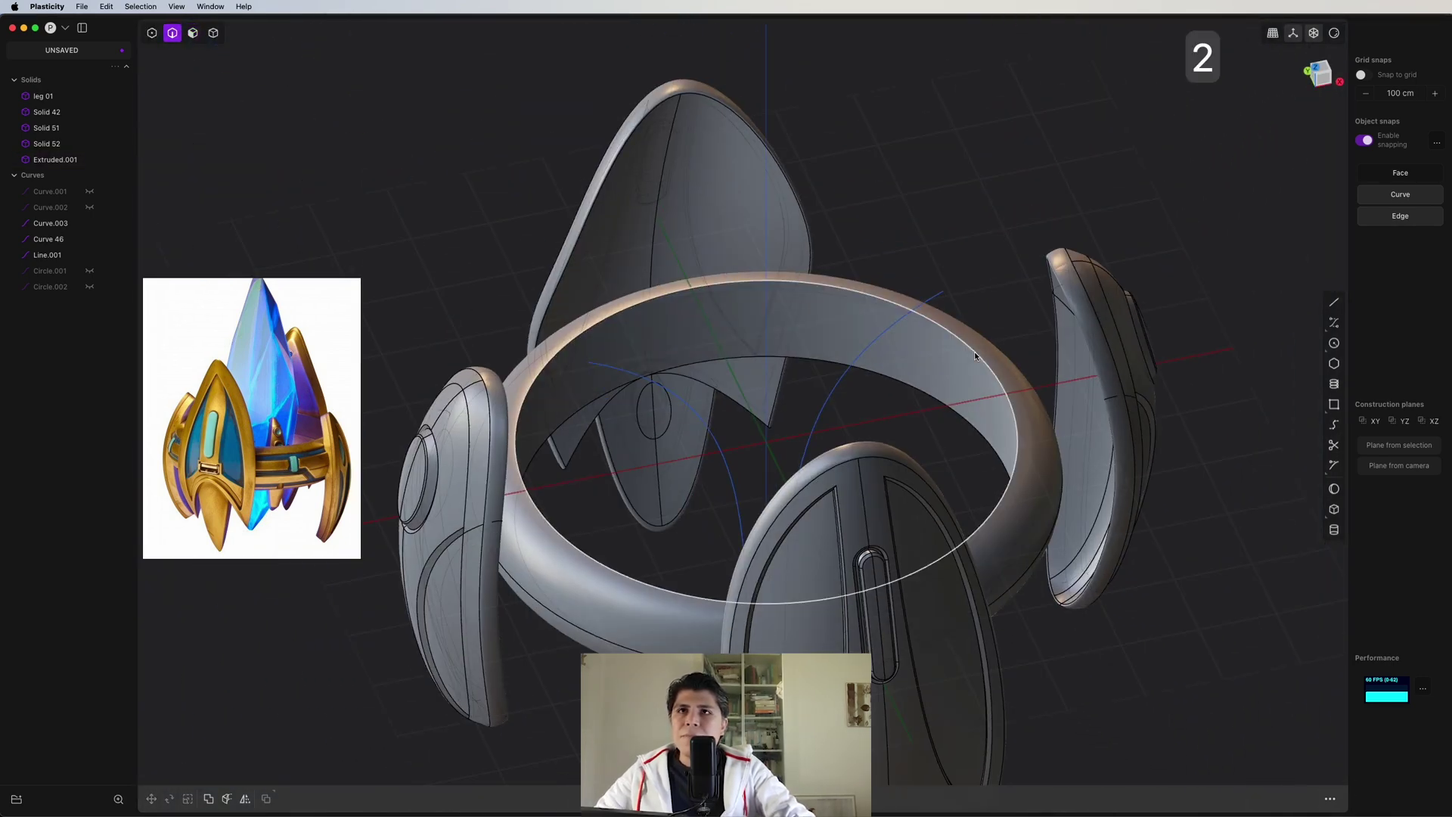
pyautogui.click(974, 351)
pyautogui.press('f')
pyautogui.moveTo(658, 557); pyautogui.dragTo(590, 381, button='middle')
pyautogui.keyDown('shift'); pyautogui.click(696, 418); pyautogui.keyUp('shift')
pyautogui.scroll(5, 605, 393)
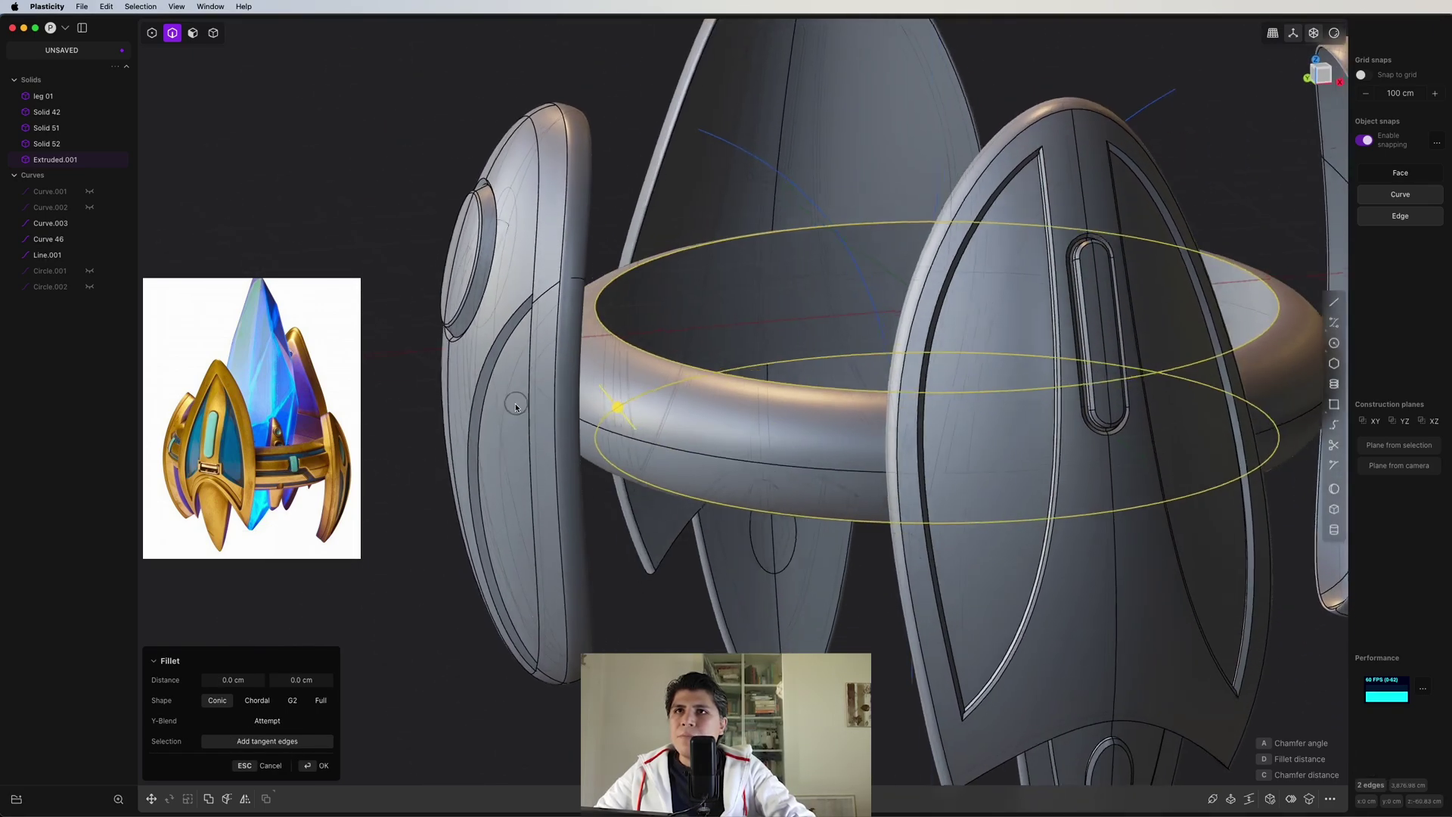
pyautogui.scroll(-5, 614, 401)
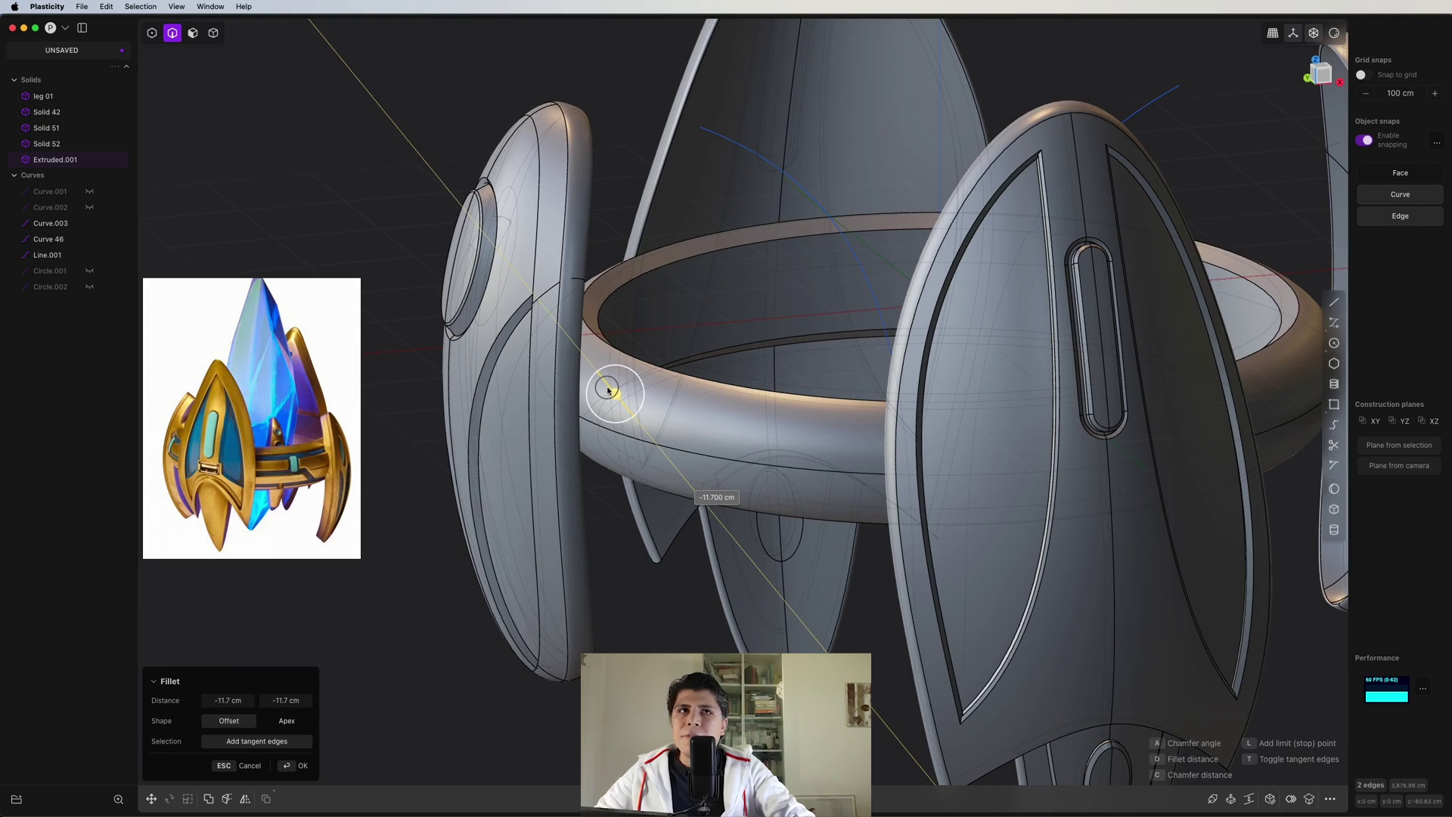
pyautogui.press('Return')
# - Scale the whole ring along the Z axis by a factor of about 1.35
pyautogui.moveTo(606, 386); pyautogui.dragTo(762, 236, button='middle')
pyautogui.press('s')
pyautogui.moveTo(700, 348)
pyautogui.mouseDown()
pyautogui.moveTo(709, 298)
pyautogui.moveTo(700, 328)
pyautogui.mouseUp()
pyautogui.moveTo(700, 327); pyautogui.dragTo(719, 323, button='middle')
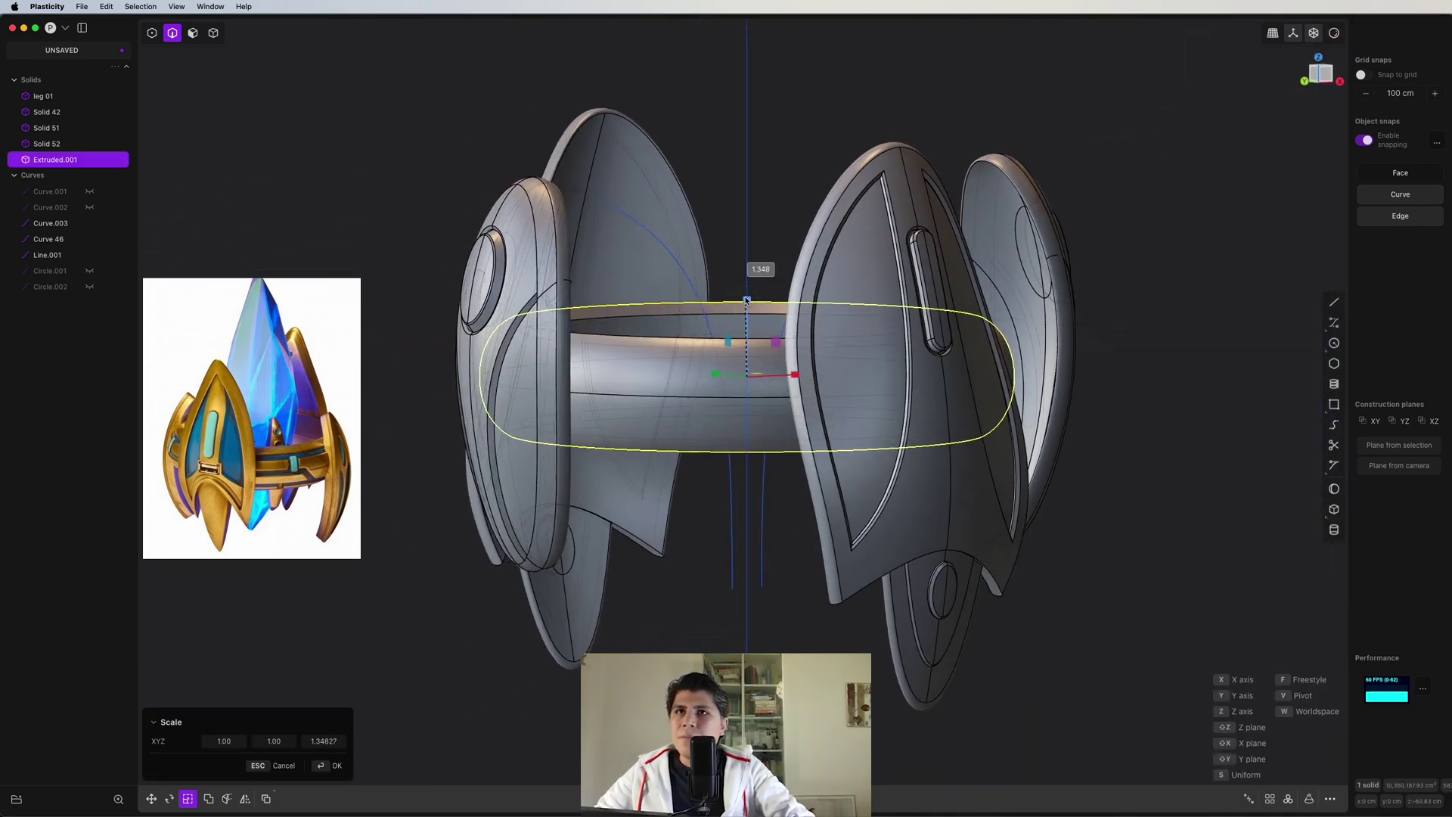
pyautogui.press('Return')
# - Isolate the ring and draw a horizontal line across its upper half in the front view, extending past both sides
pyautogui.moveTo(769, 277); pyautogui.dragTo(807, 481, button='middle')
pyautogui.hotkey('shift', 'h')
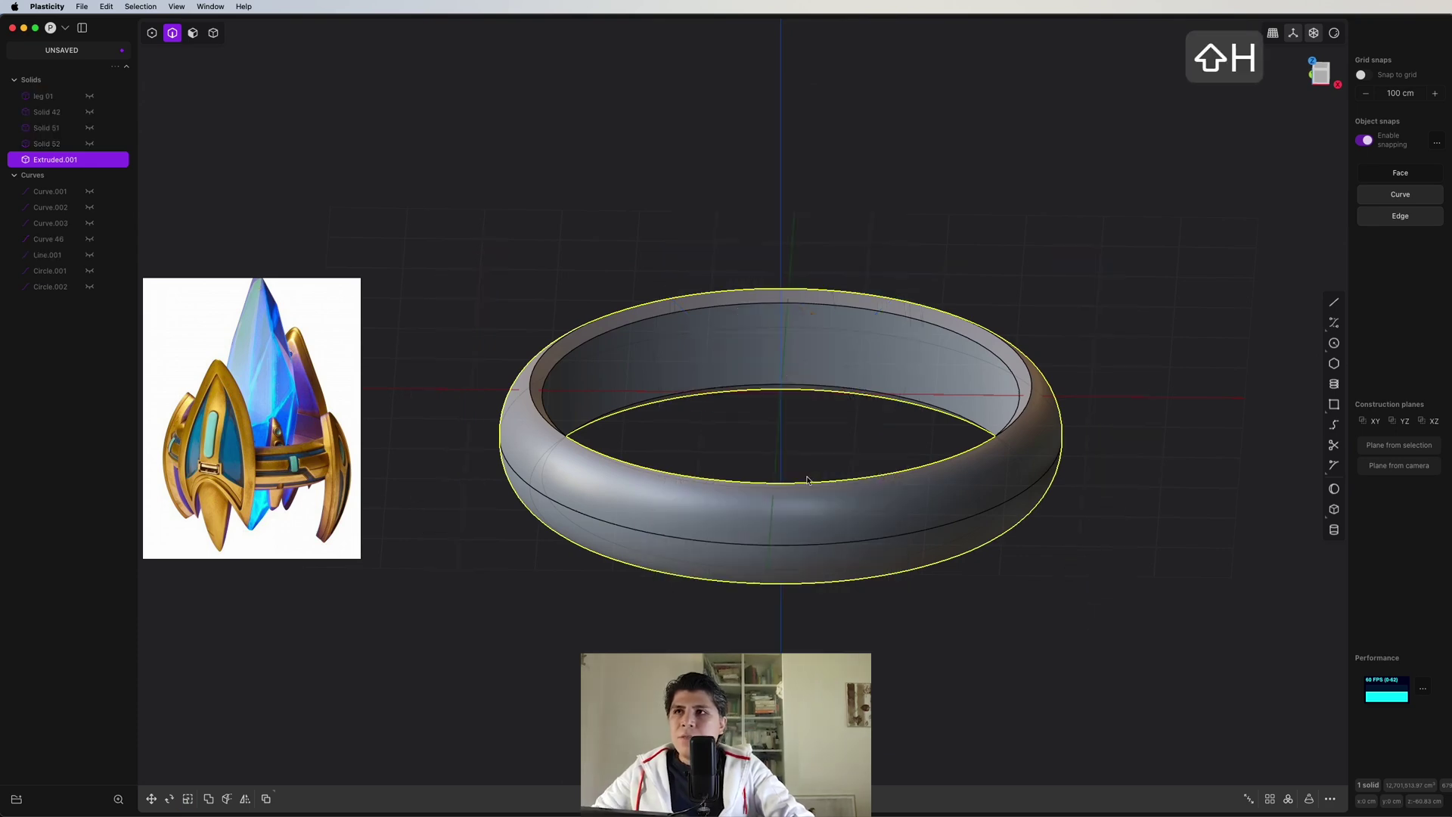
pyautogui.click(1324, 81)
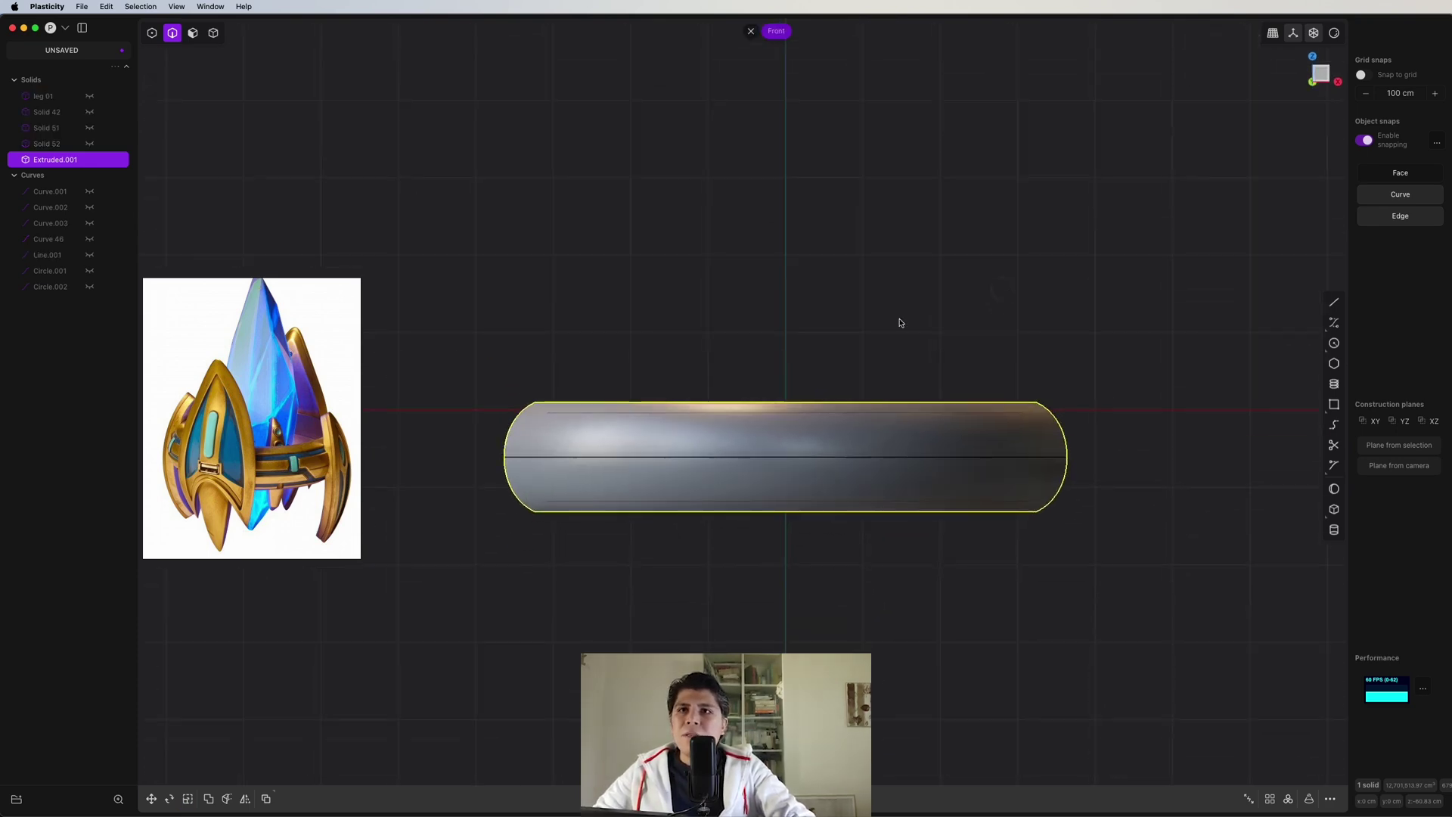
pyautogui.scroll(3, 787, 295)
pyautogui.scroll(-2, 787, 295)
pyautogui.hotkey('shift', 'a')
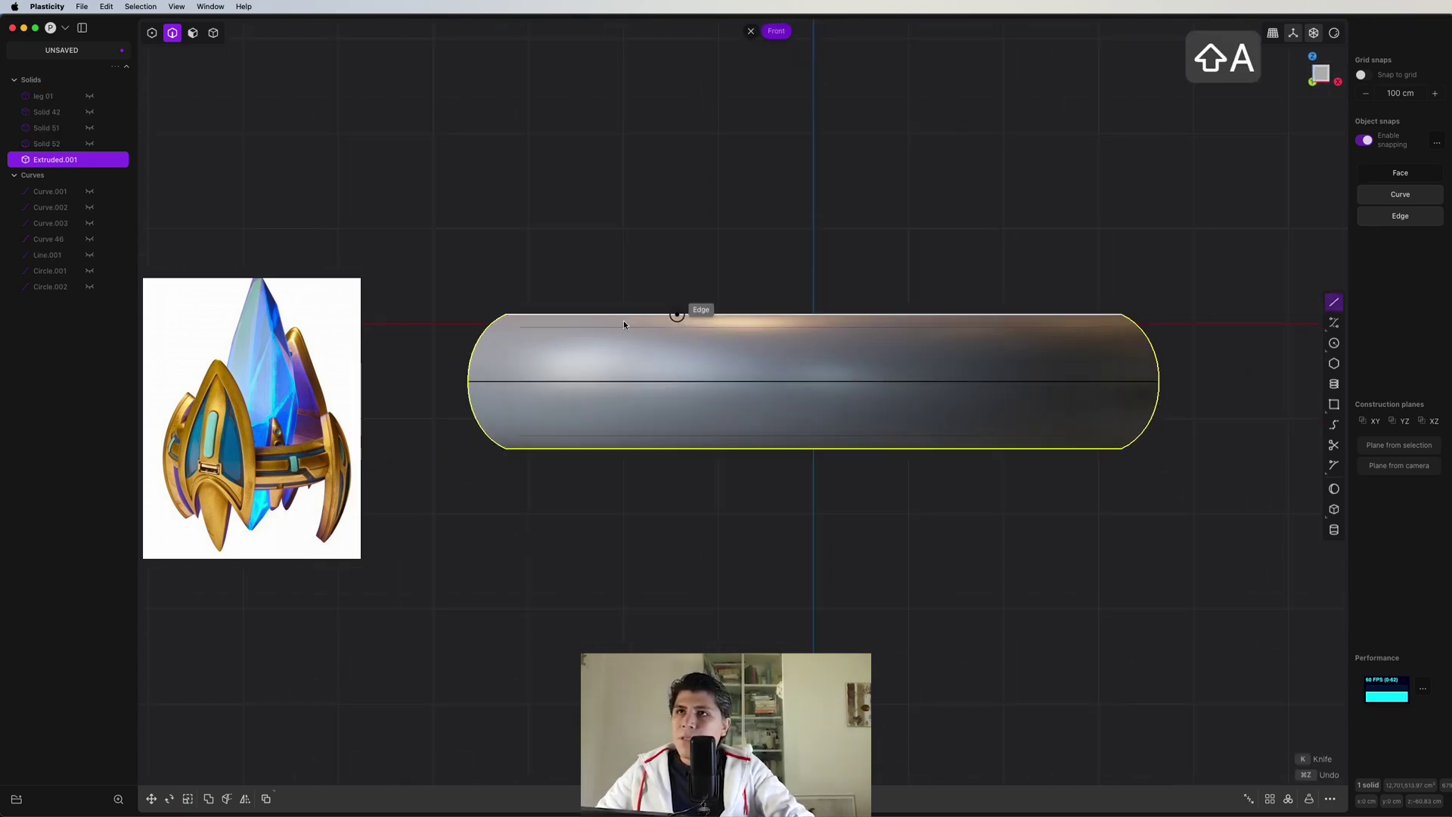
pyautogui.click(410, 360)
pyautogui.click(1231, 357)
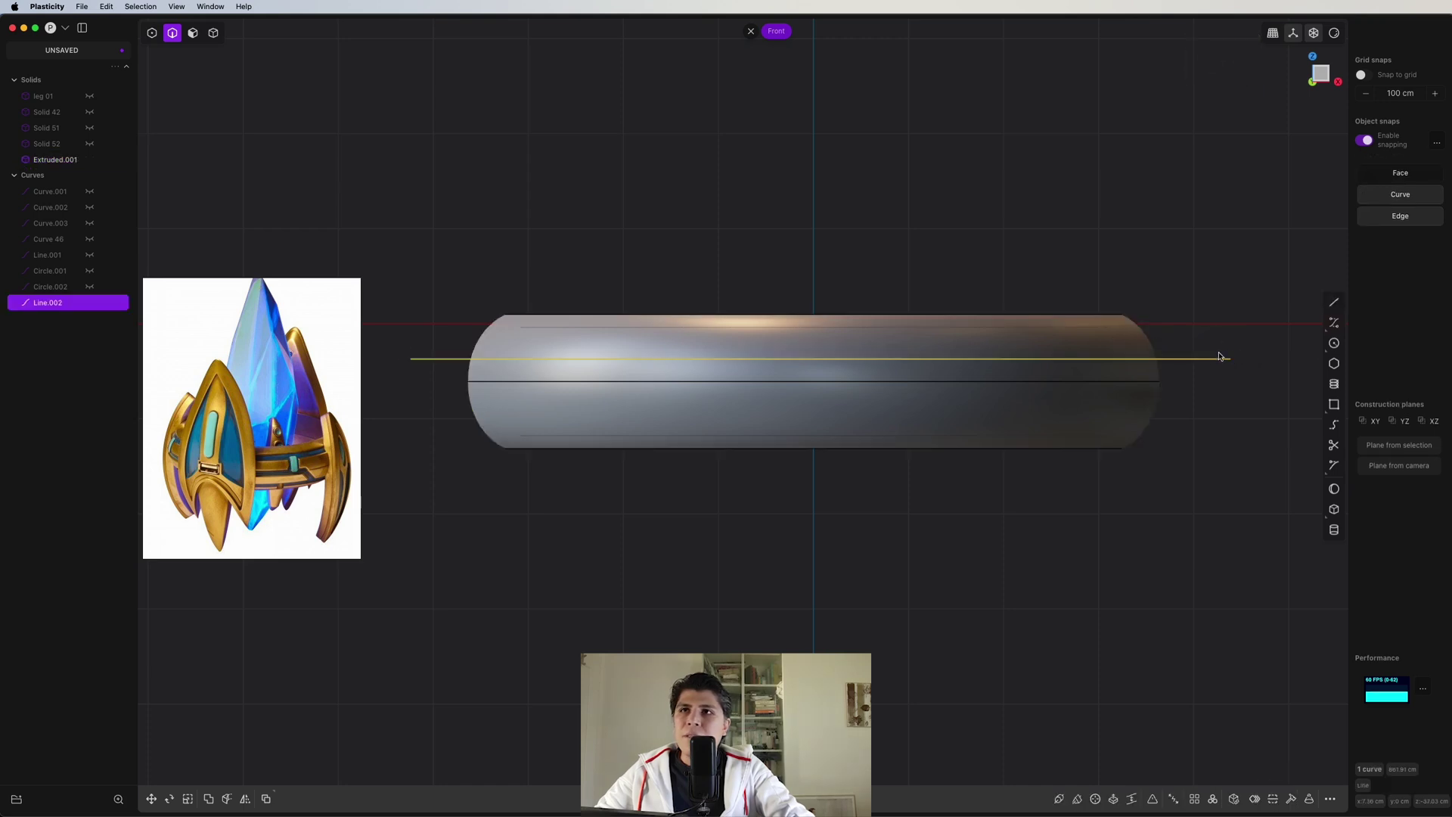
# - Imprint the horizontal line onto the ring and duplicate the resulting outer edge loop as a separate curve
pyautogui.hotkey('shift', 'i')
pyautogui.moveTo(892, 350); pyautogui.dragTo(1179, 444, button='middle')
pyautogui.click(1092, 473)
pyautogui.press('f')
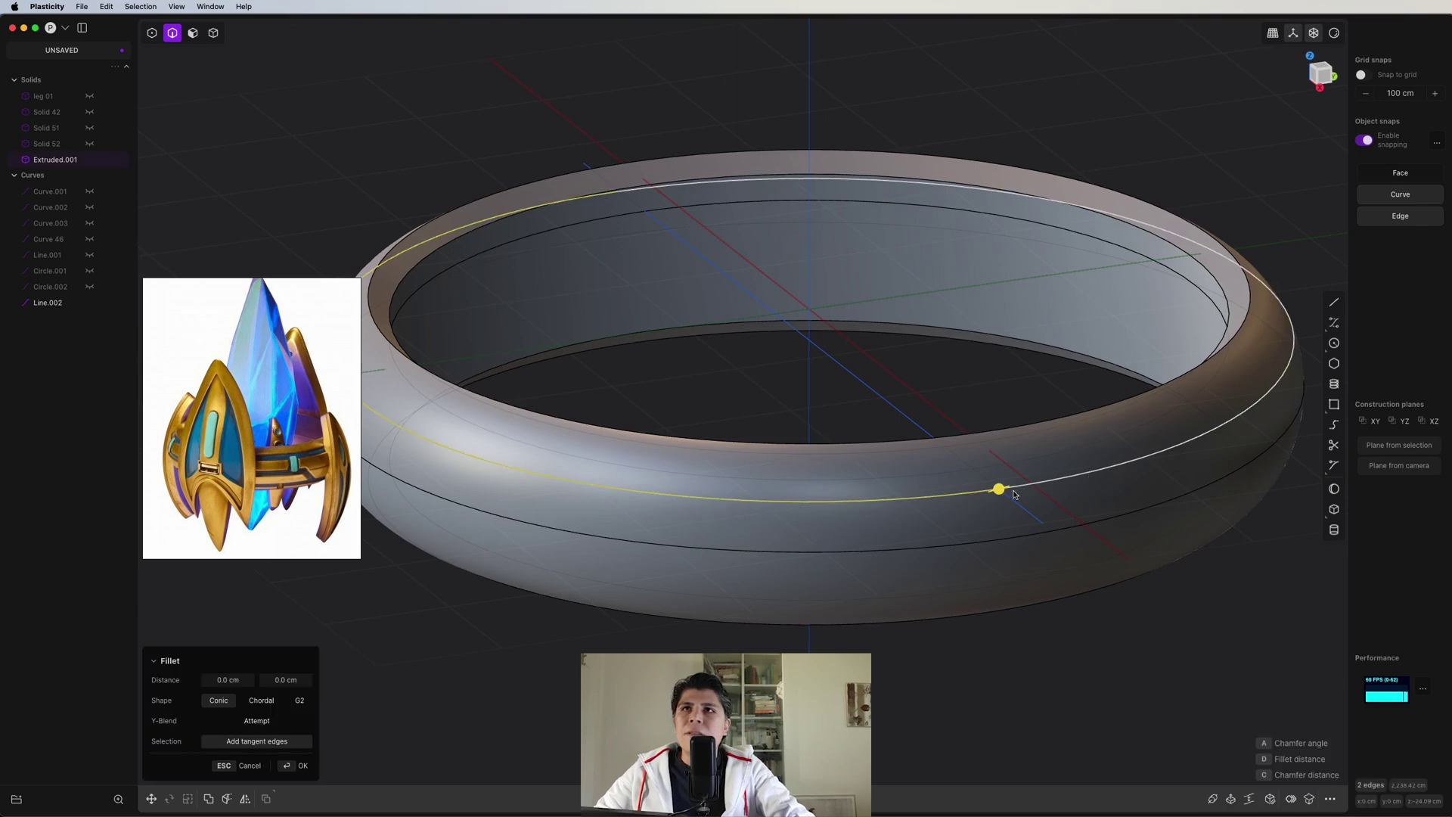
pyautogui.moveTo(998, 486); pyautogui.dragTo(975, 494, button='middle')
pyautogui.hotkey('shift', 'd')
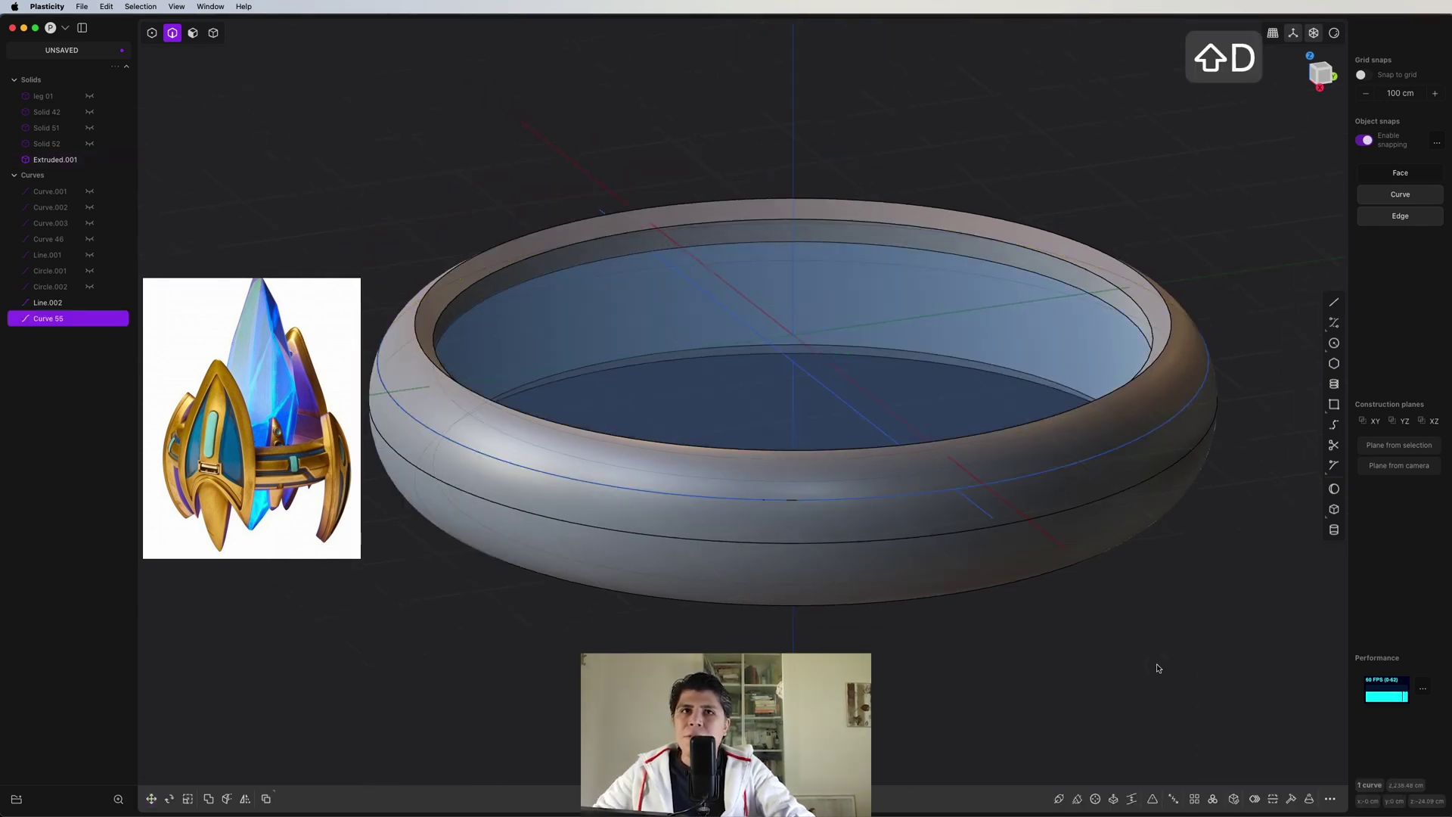
# - Create a thin pipe along the loop curve and subtract it from the ring to cut a rounded groove
pyautogui.press('p')
pyautogui.press('Return')
pyautogui.moveTo(872, 522); pyautogui.dragTo(1170, 424, button='middle')
pyautogui.press('4')
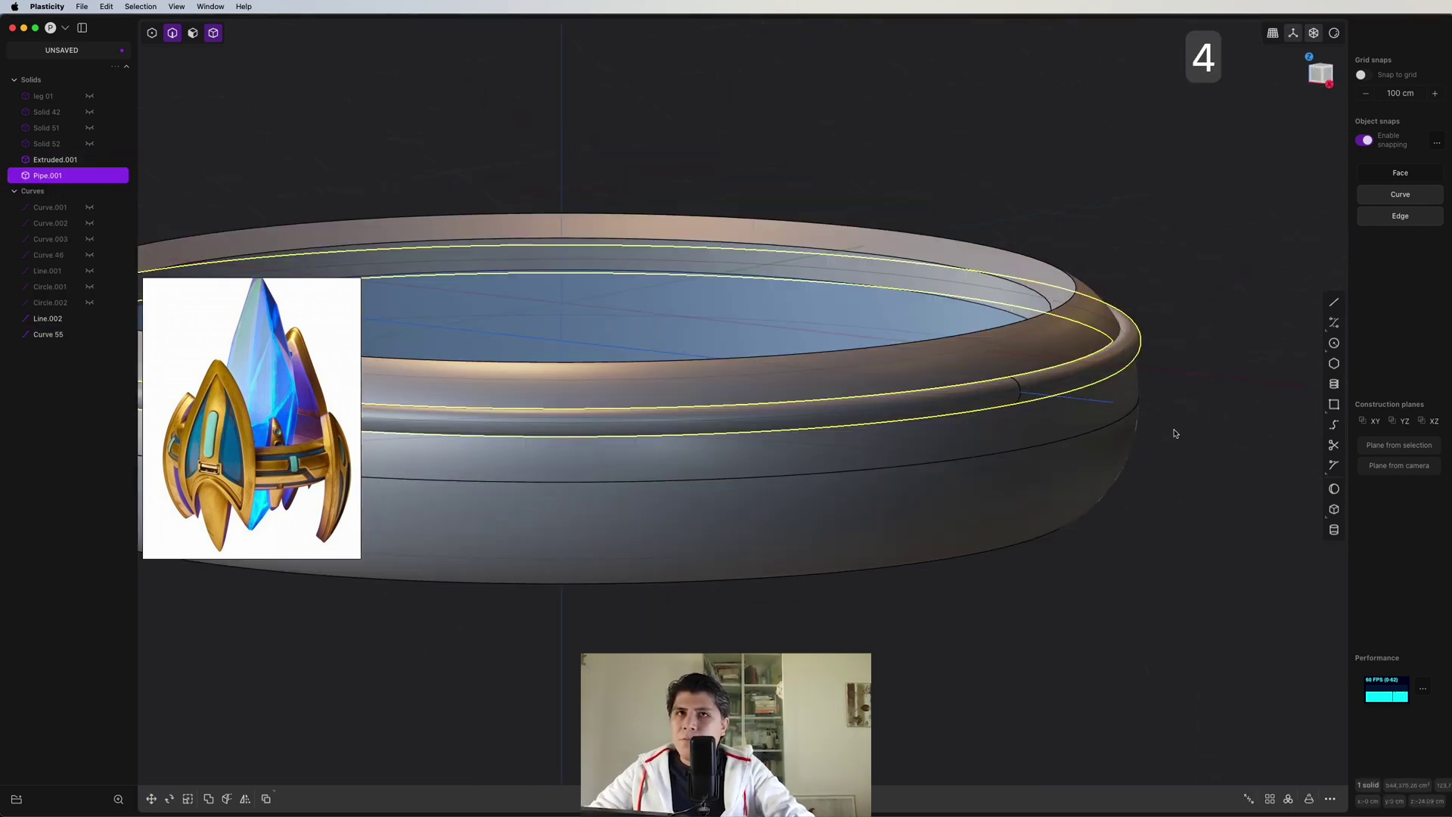
pyautogui.click(1114, 361)
pyautogui.press('q')
pyautogui.moveTo(1114, 361); pyautogui.dragTo(1074, 344, button='middle')
pyautogui.scroll(-5, 1008, 334)
# - Mirror the ring's grooved upper half along Z about a plane lowered about 120 cm to its mid-height, and unite the halves
pyautogui.click(921, 369)
pyautogui.moveTo(921, 368); pyautogui.dragTo(976, 363, button='middle')
pyautogui.hotkey('alt', 'x')
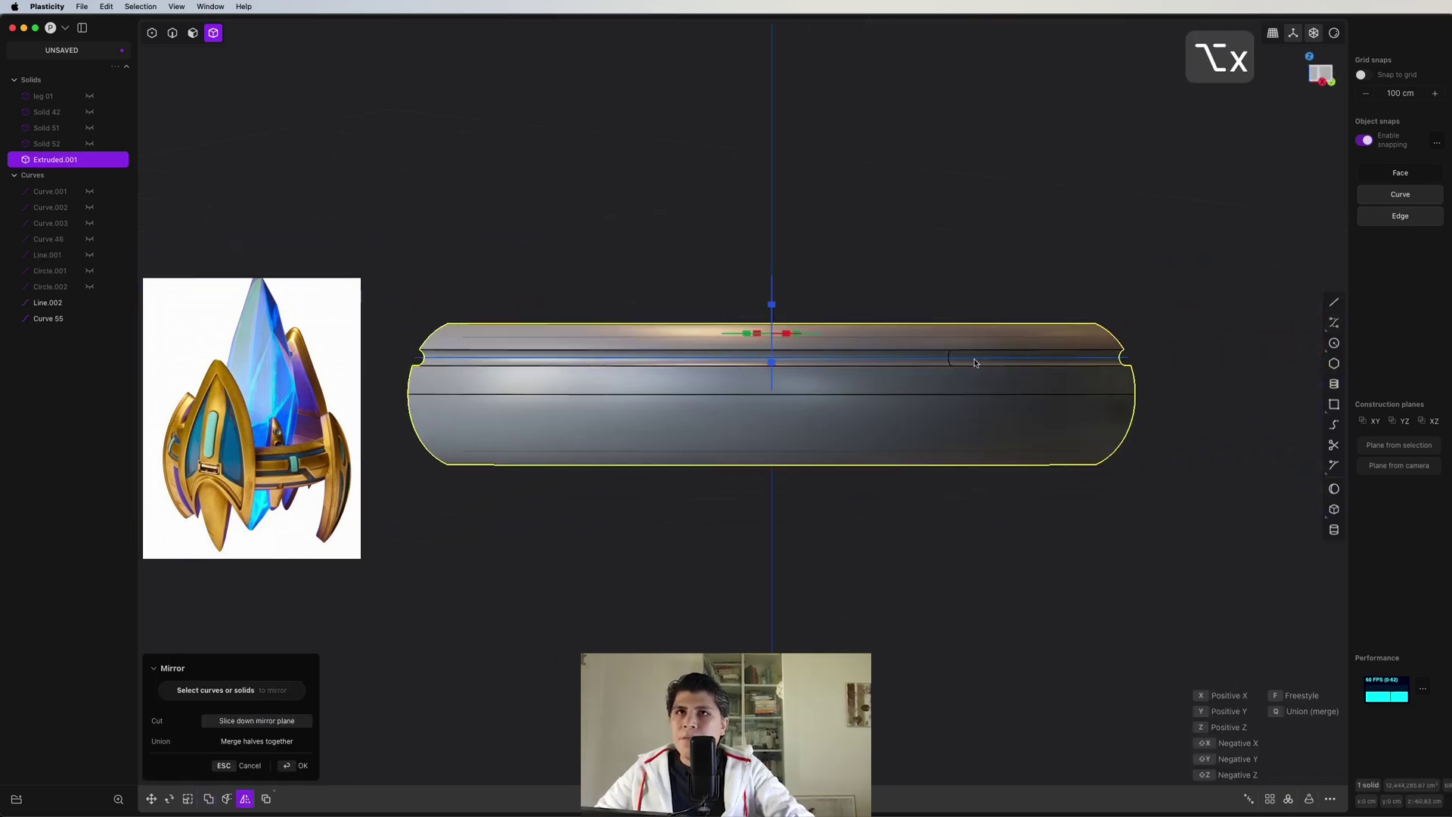
pyautogui.click(773, 305)
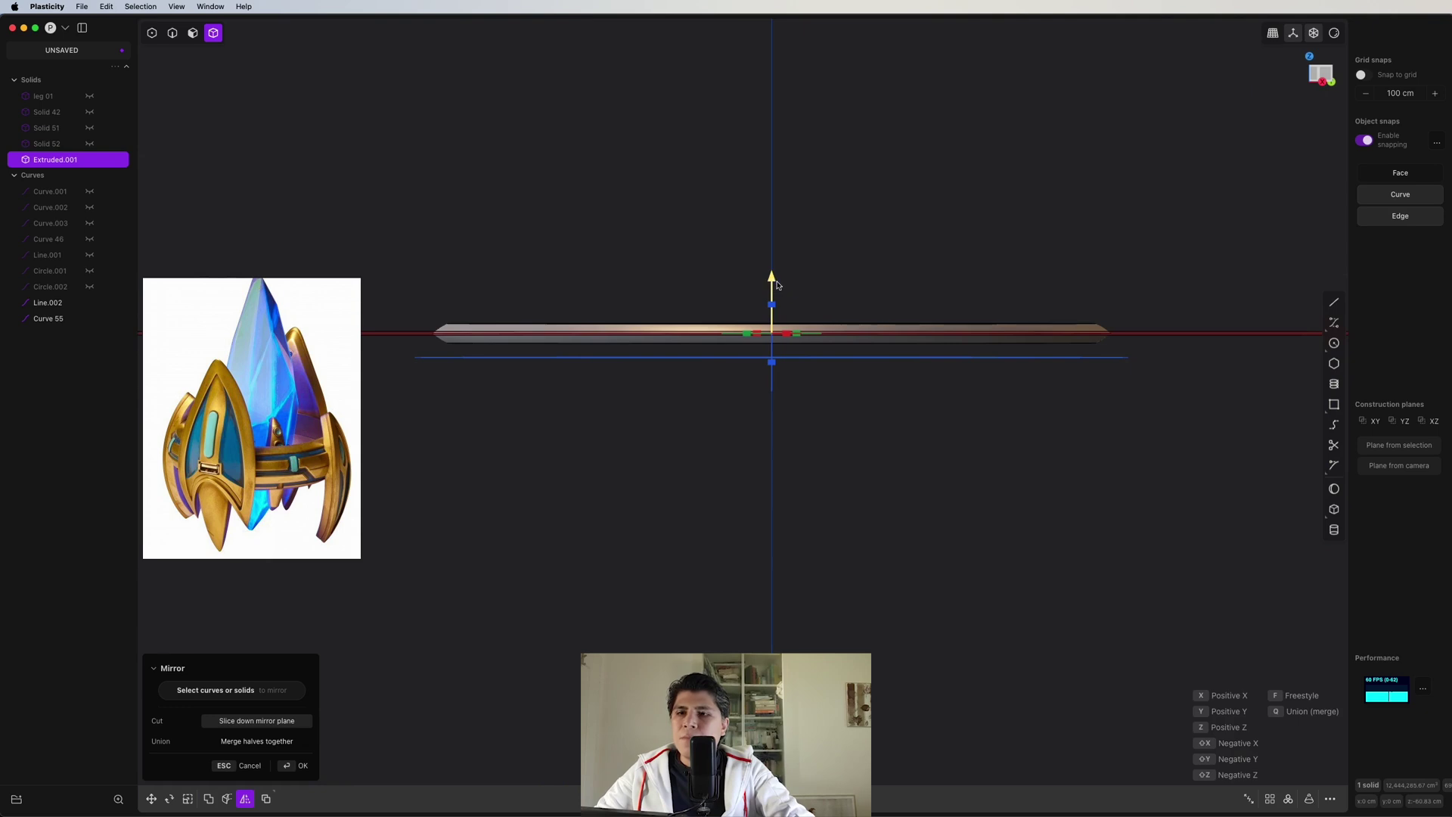
pyautogui.moveTo(772, 278); pyautogui.dragTo(1063, 227, button='middle')
pyautogui.moveTo(957, 278); pyautogui.dragTo(986, 406)
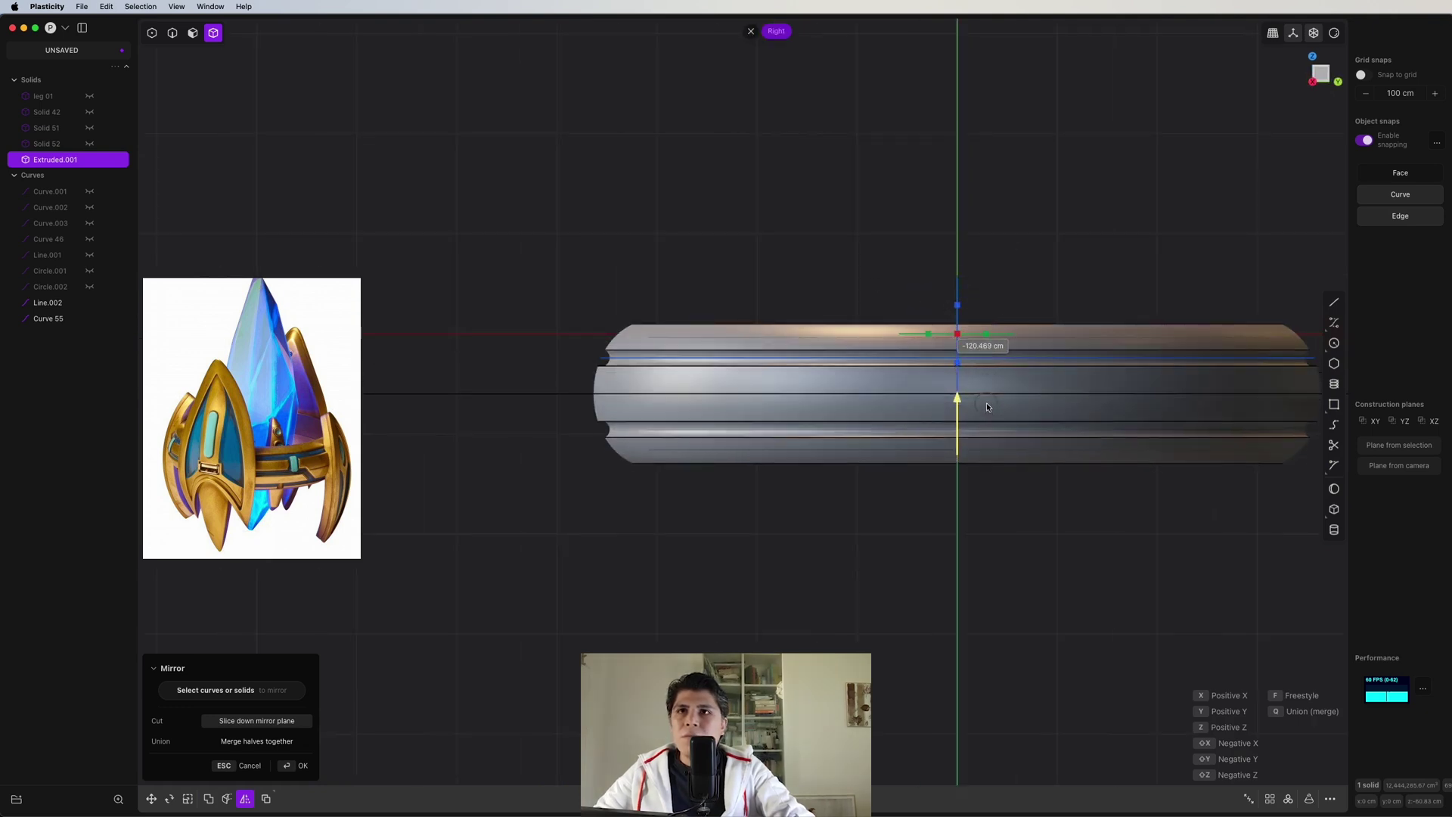
pyautogui.press('Return')
pyautogui.moveTo(986, 407); pyautogui.dragTo(938, 324, button='middle')
pyautogui.press('q')
pyautogui.press('q')
pyautogui.moveTo(762, 343); pyautogui.dragTo(817, 438, button='middle')
pyautogui.moveTo(1226, 169); pyautogui.dragTo(1068, 290, button='middle')
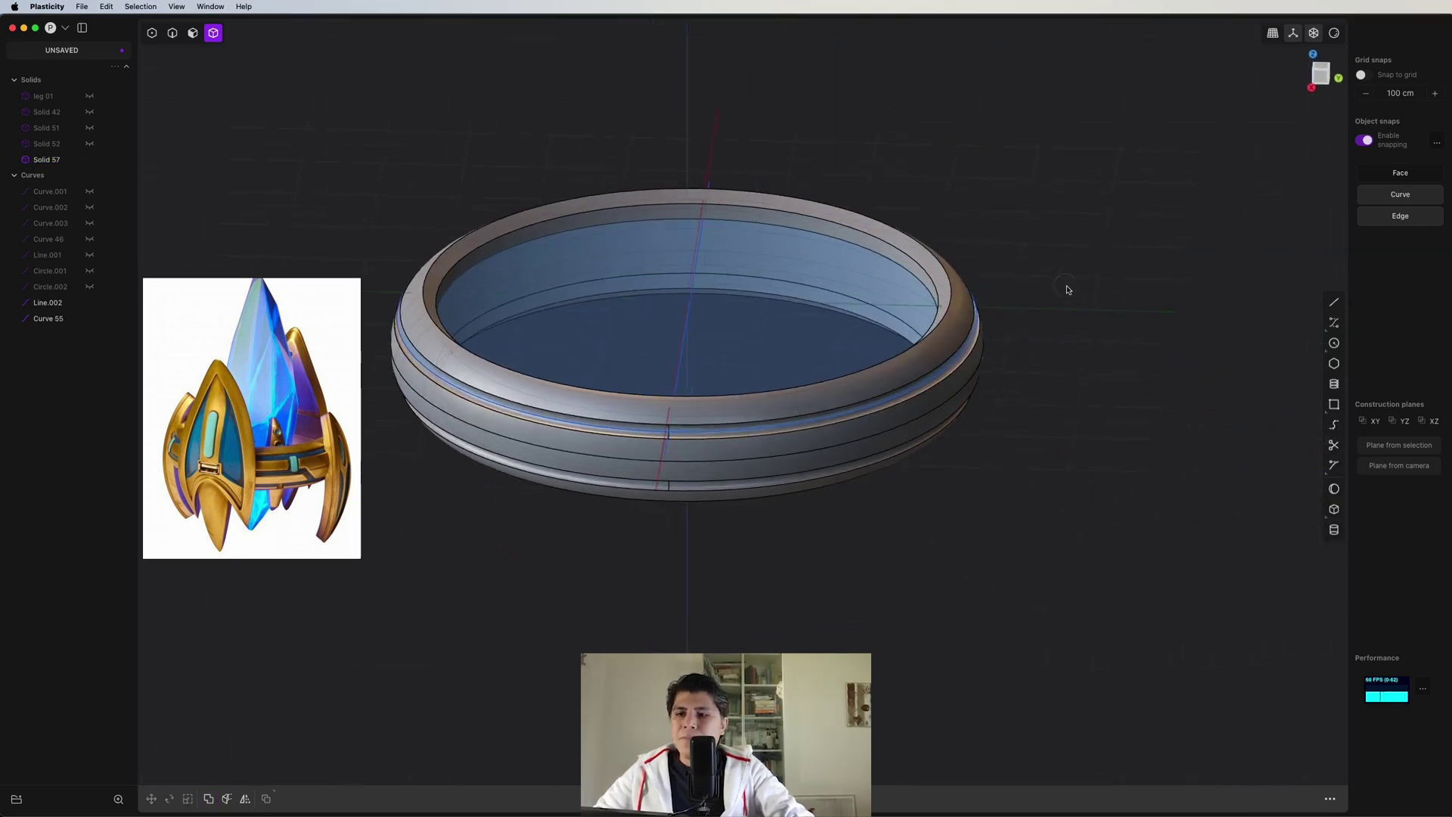
# - Unhide all objects and delete all the leftover construction curves
pyautogui.hotkey('alt', 'h')
pyautogui.moveTo(976, 243); pyautogui.dragTo(738, 437, button='middle')
pyautogui.press('Delete')
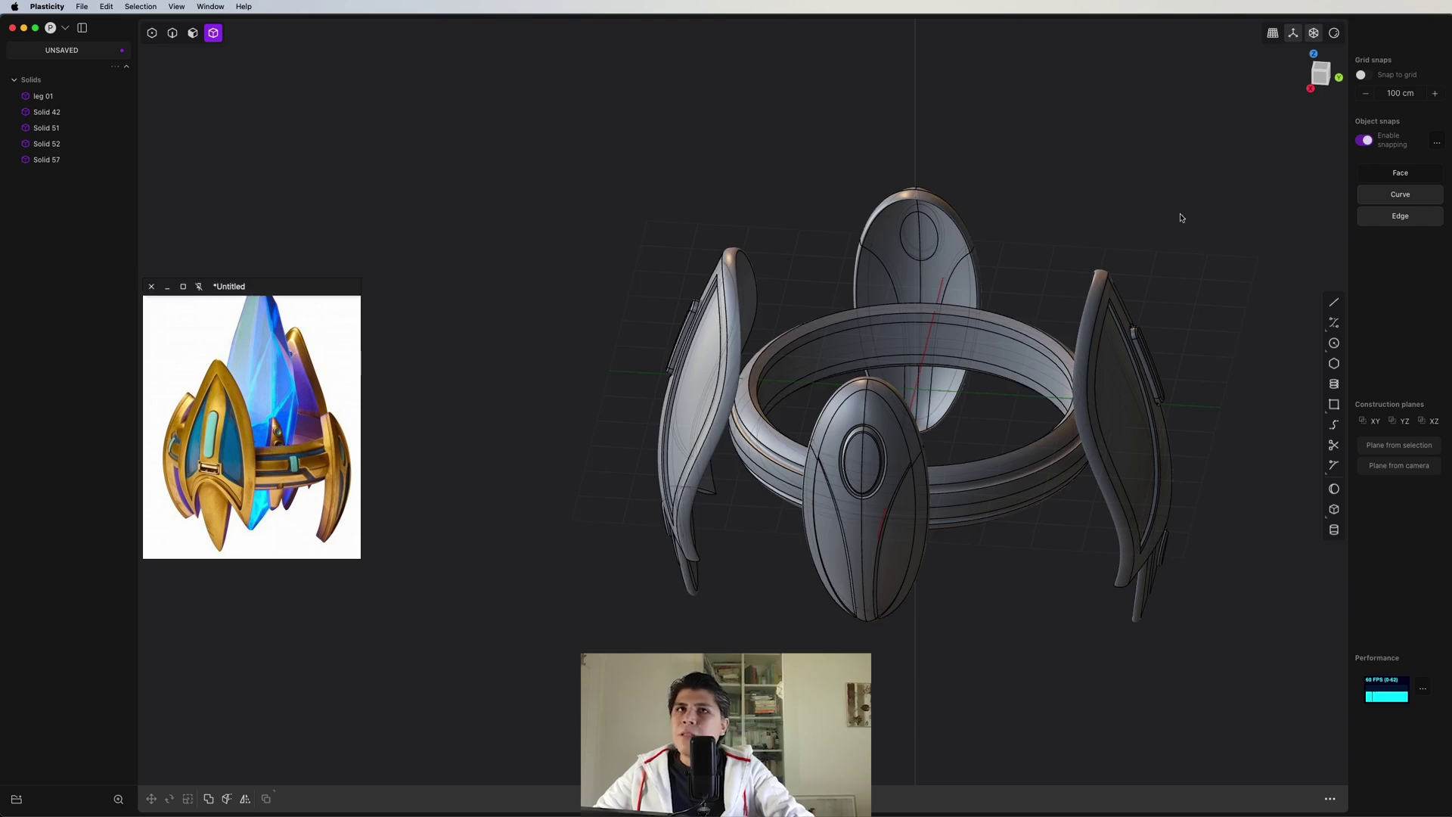
# - Draw an eight-sided regular polygon centred at the origin inside the ring in the top view
pyautogui.moveTo(1050, 250); pyautogui.dragTo(1310, 80, button='middle')
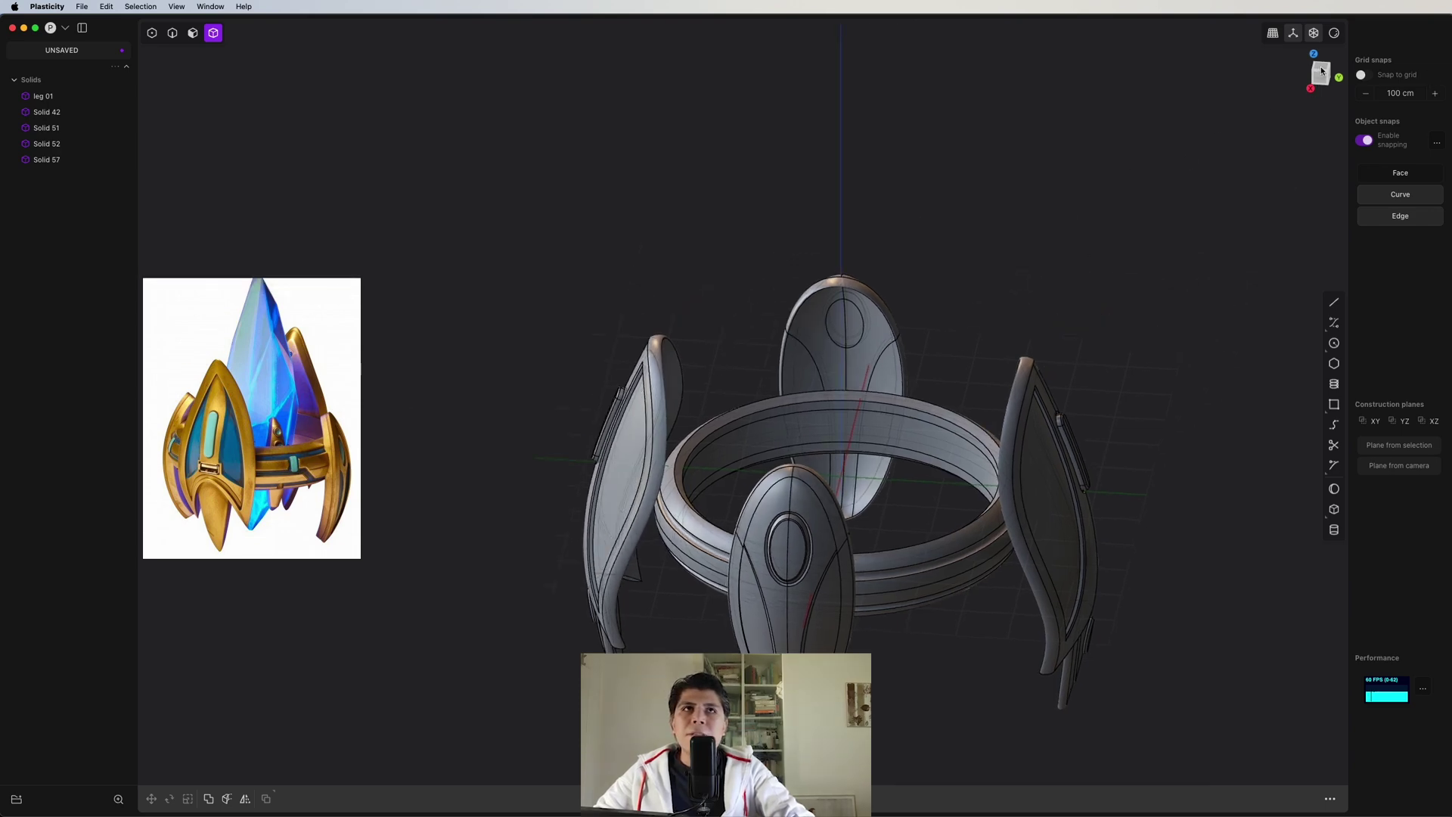
pyautogui.click(1321, 71)
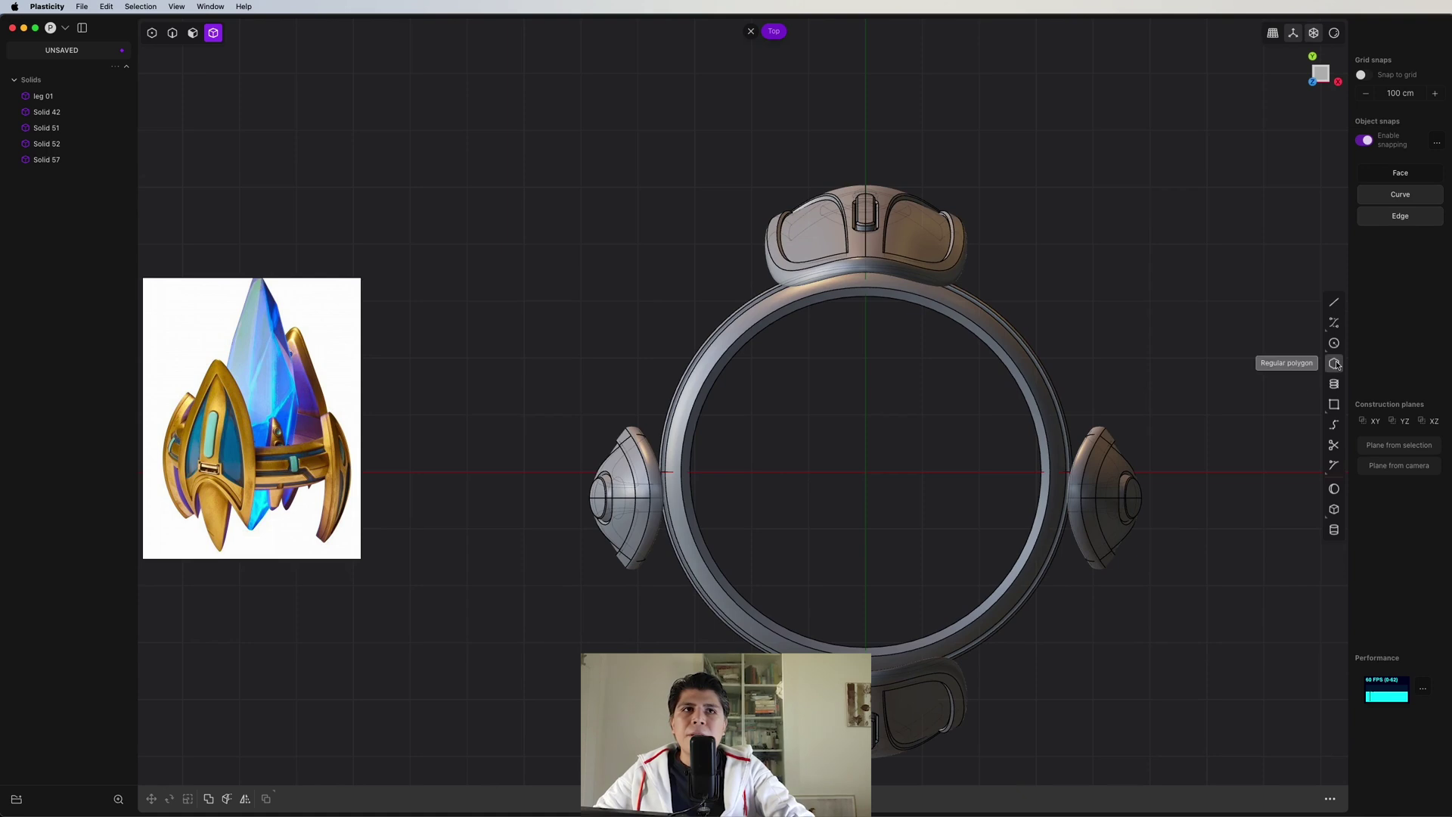
pyautogui.scroll(3, 697, 438)
pyautogui.click(882, 426)
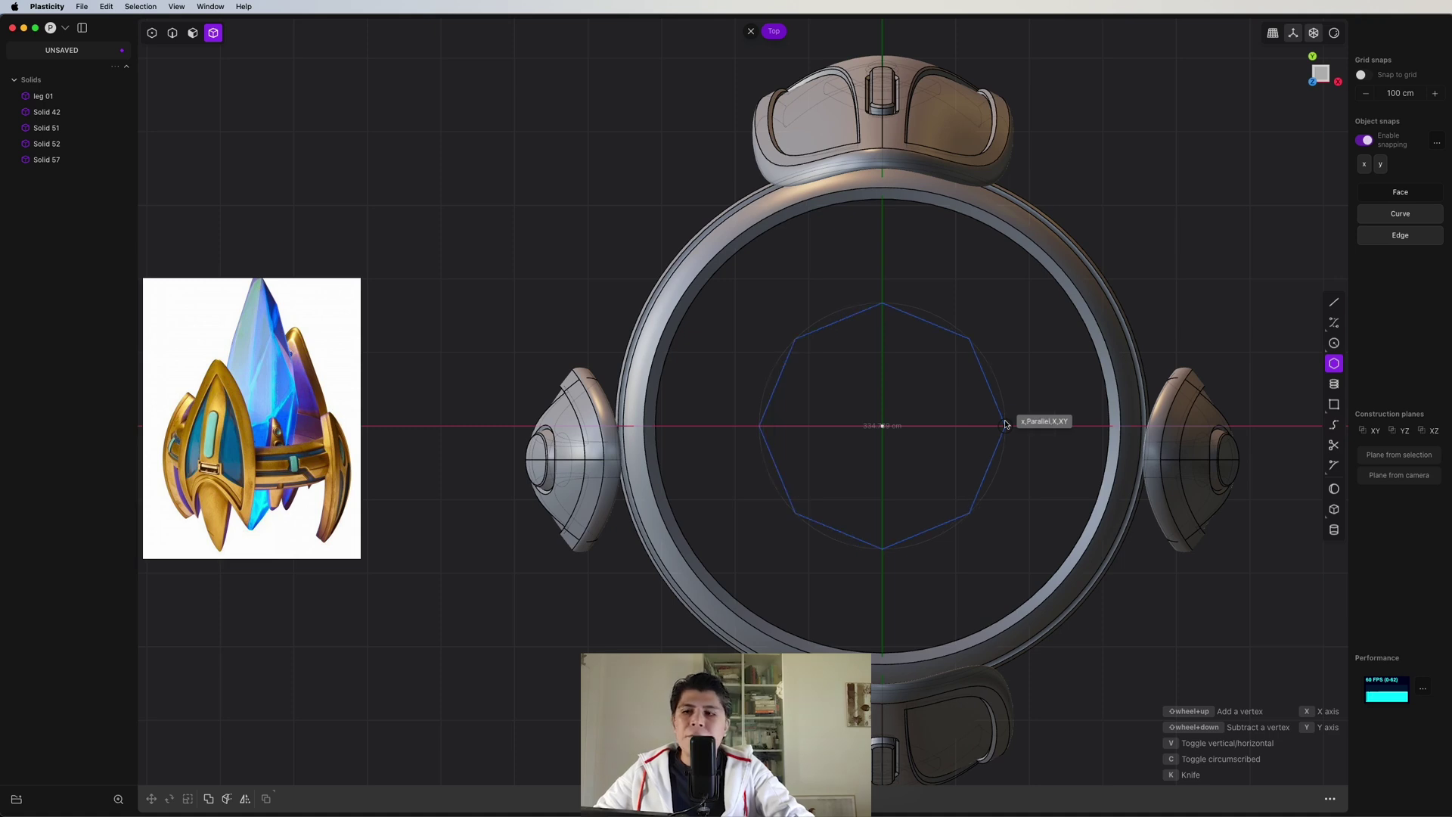
pyautogui.keyDown('shift'); pyautogui.scroll(-3, 1005, 424); pyautogui.keyUp('shift')
pyautogui.click(1006, 424)
# - Extrude the octagon downward into a tall solid prism and hide its source curve
pyautogui.moveTo(1005, 424)
pyautogui.mouseDown(button='middle')
pyautogui.moveTo(922, 318)
pyautogui.moveTo(958, 428)
pyautogui.mouseUp(button='middle')
pyautogui.press('e')
pyautogui.moveTo(968, 712); pyautogui.dragTo(955, 465, button='middle')
pyautogui.click(995, 496)
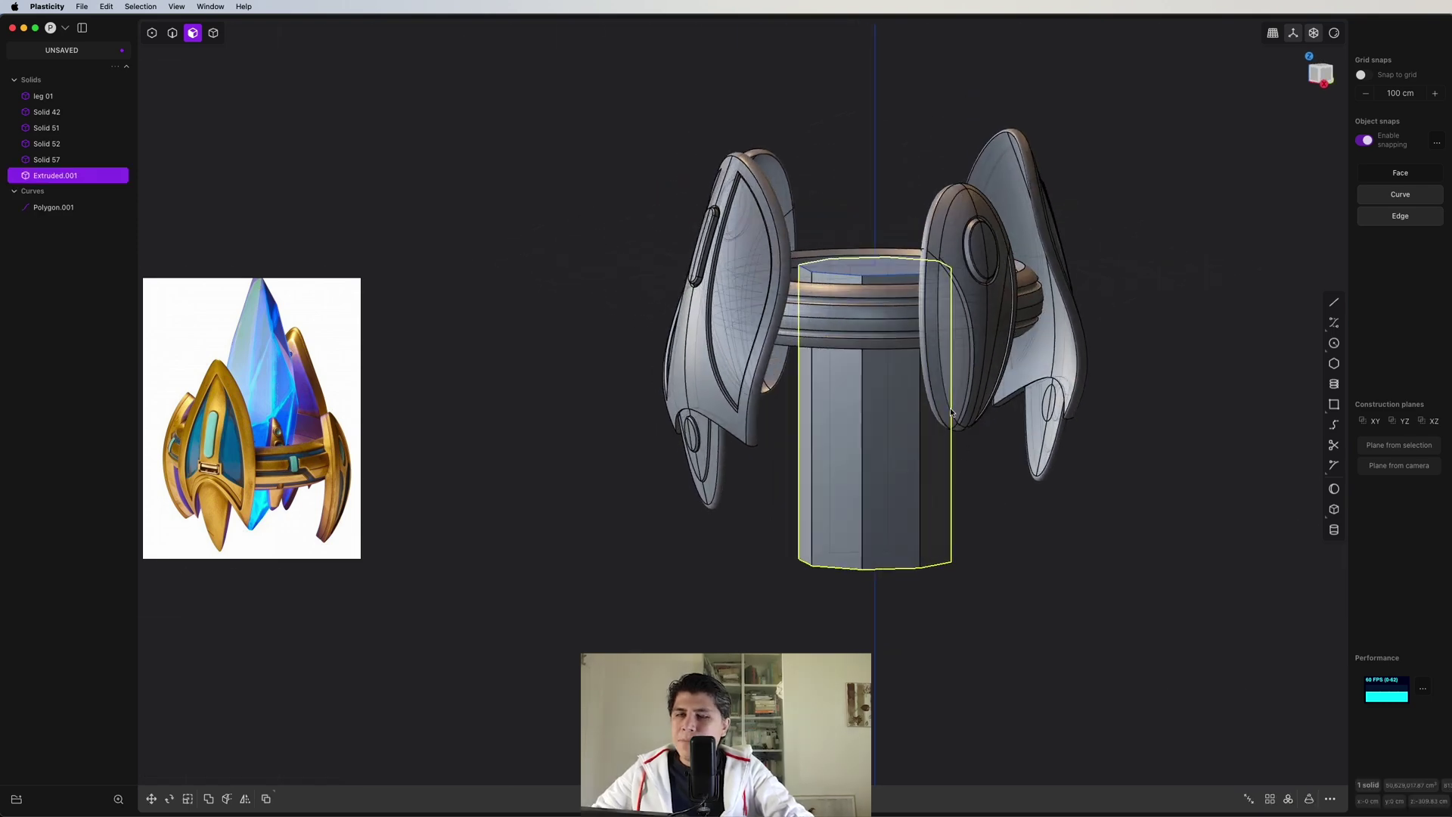
pyautogui.press('4')
# - Raise the octagonal prism along Z and enlarge it uniformly so that it rises well above the armor plates
pyautogui.press('g')
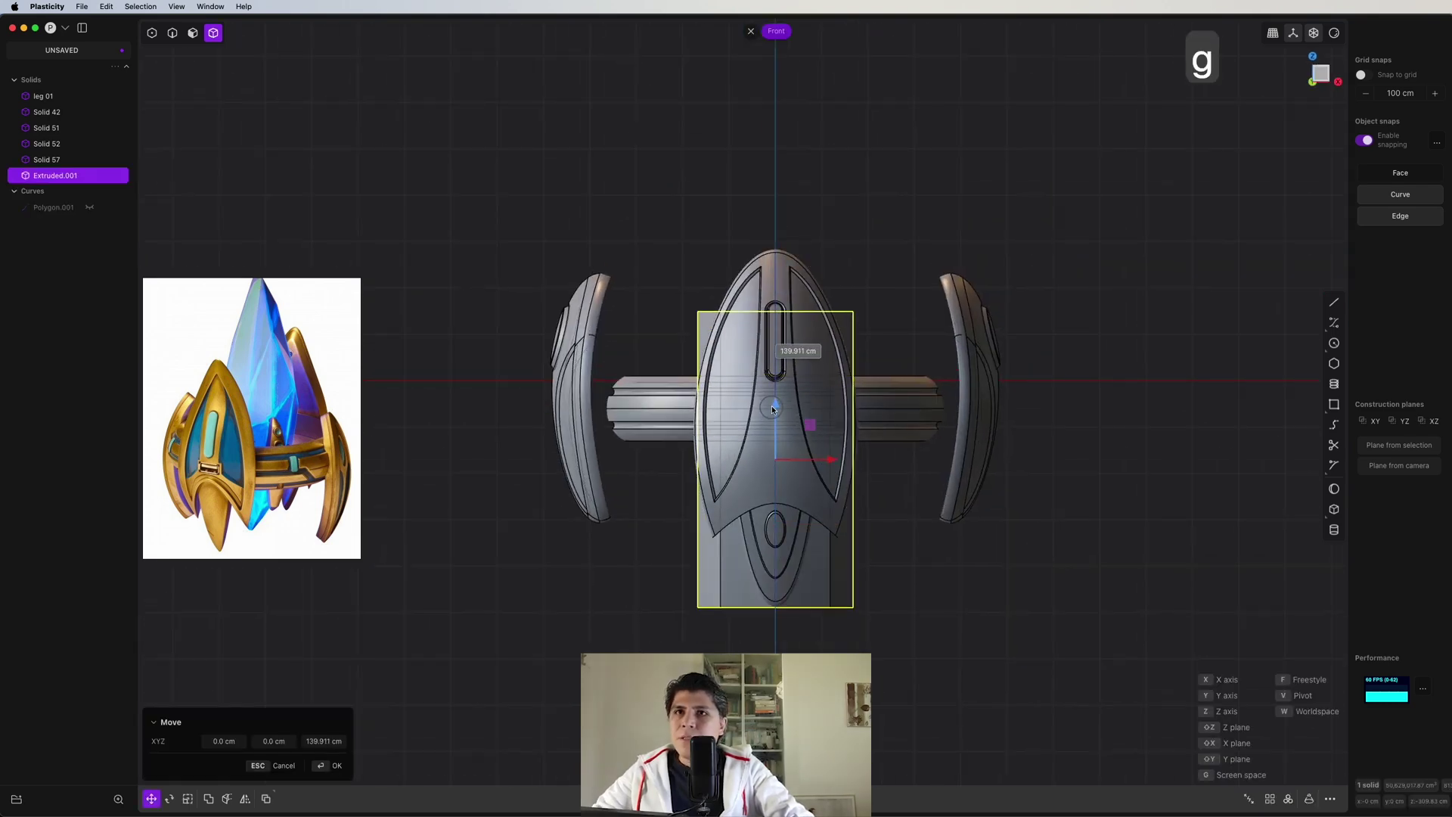
pyautogui.click(770, 407)
pyautogui.press('s')
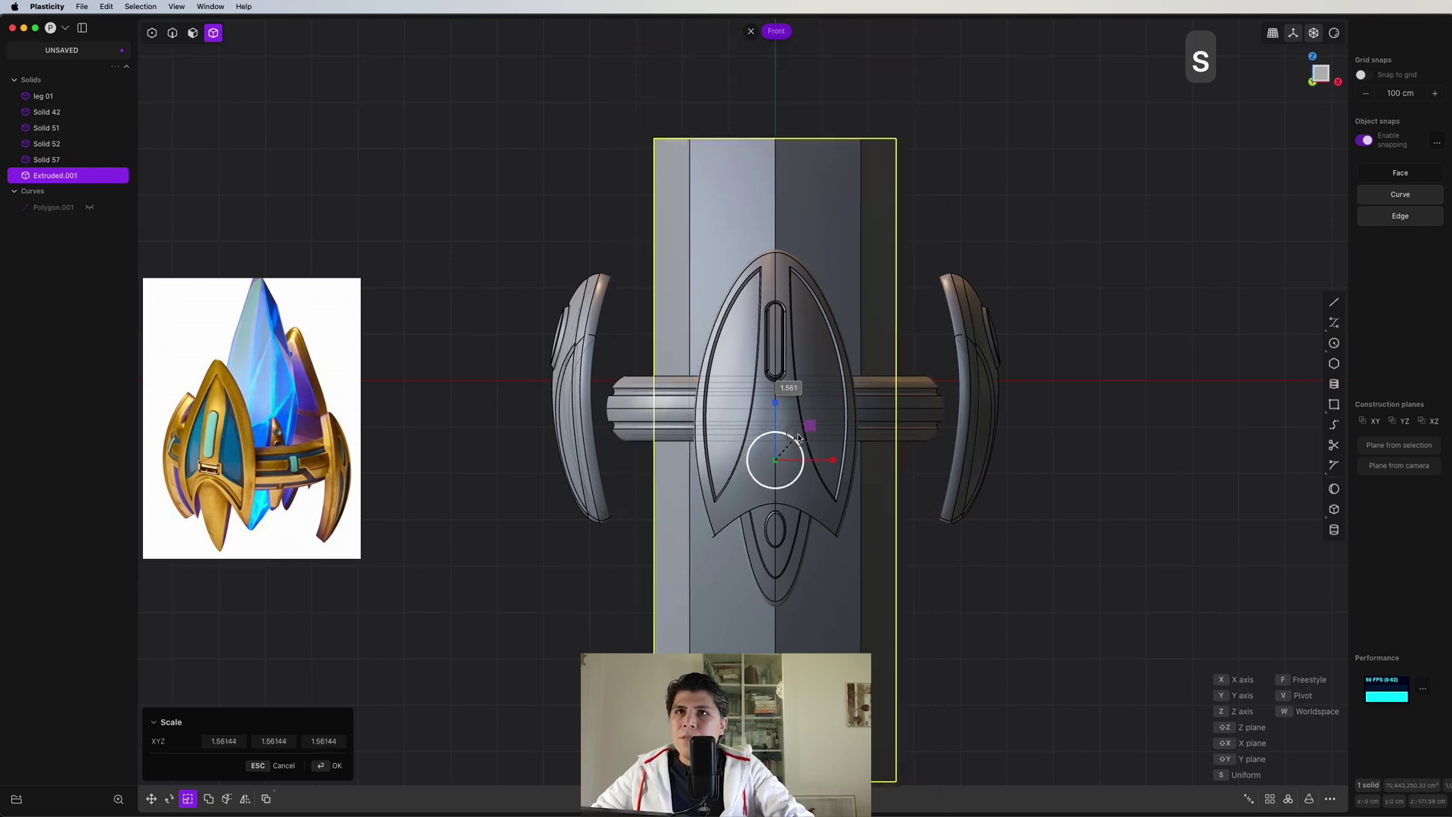
pyautogui.click(794, 443)
pyautogui.press('g')
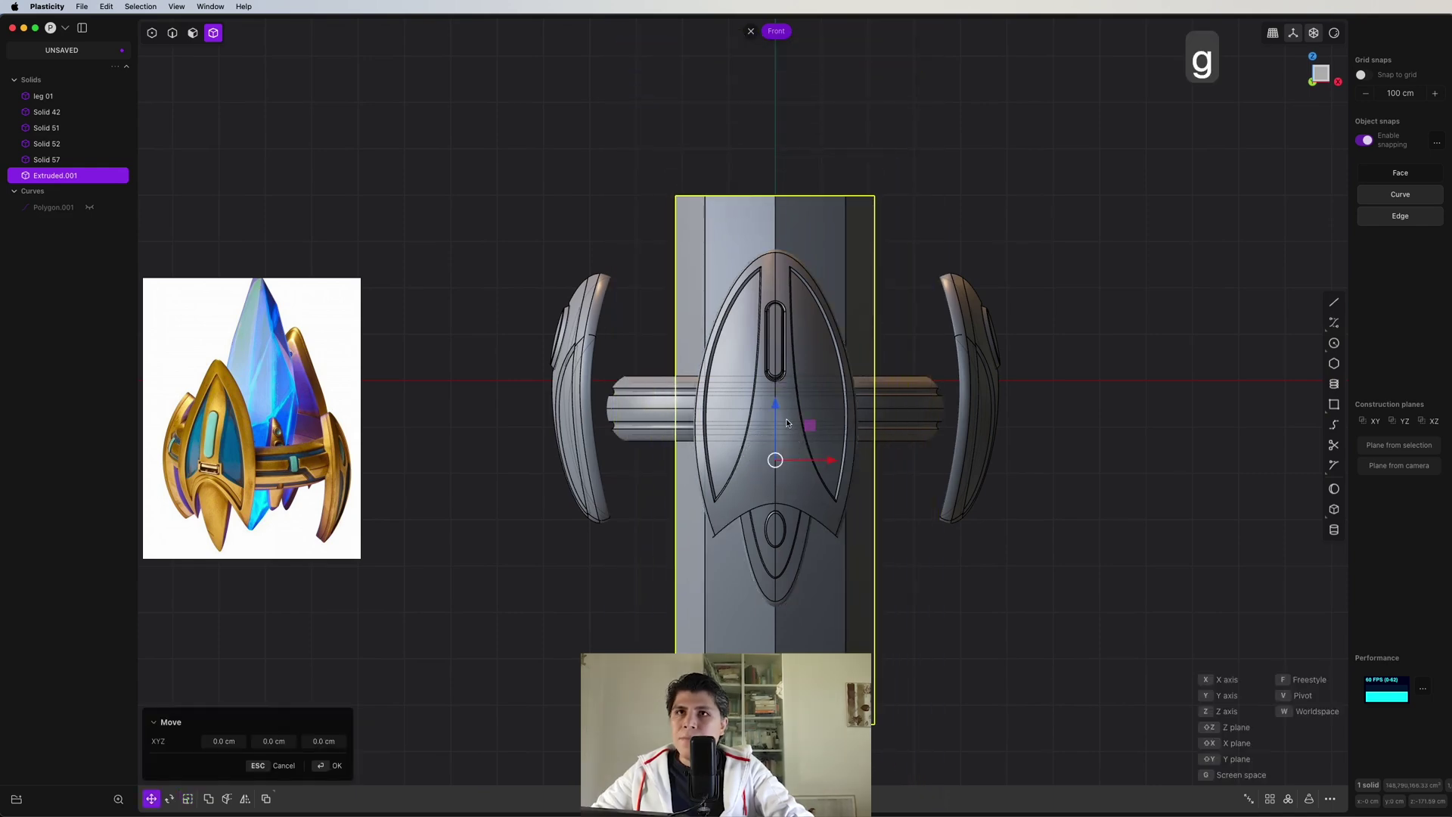
pyautogui.click(798, 401)
pyautogui.moveTo(798, 401); pyautogui.dragTo(851, 341, button='middle')
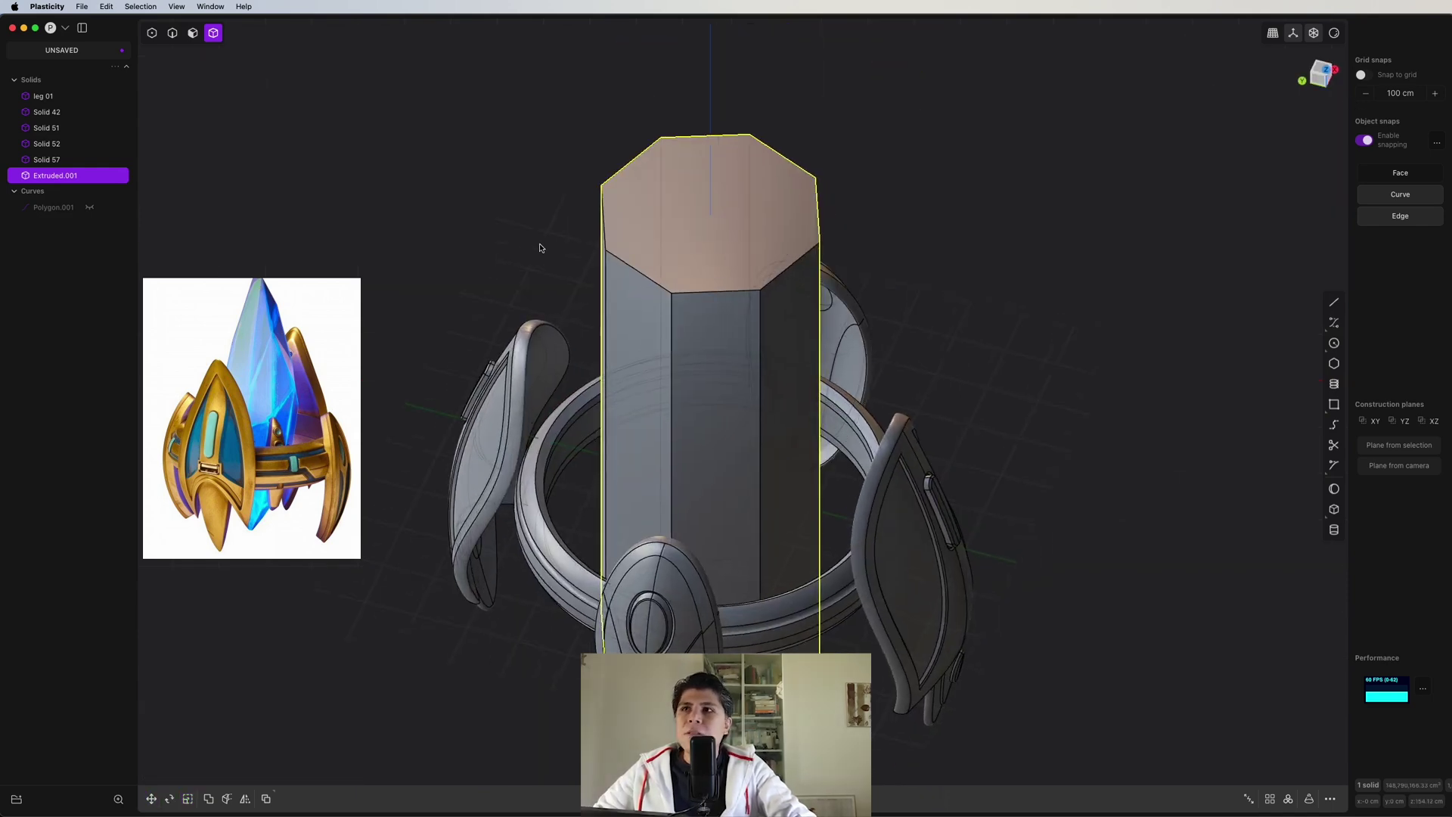
# - Hide the prism and move the two opposite oval plates along Y until they are centred on the ring
pyautogui.press('ctrl+KP_3')
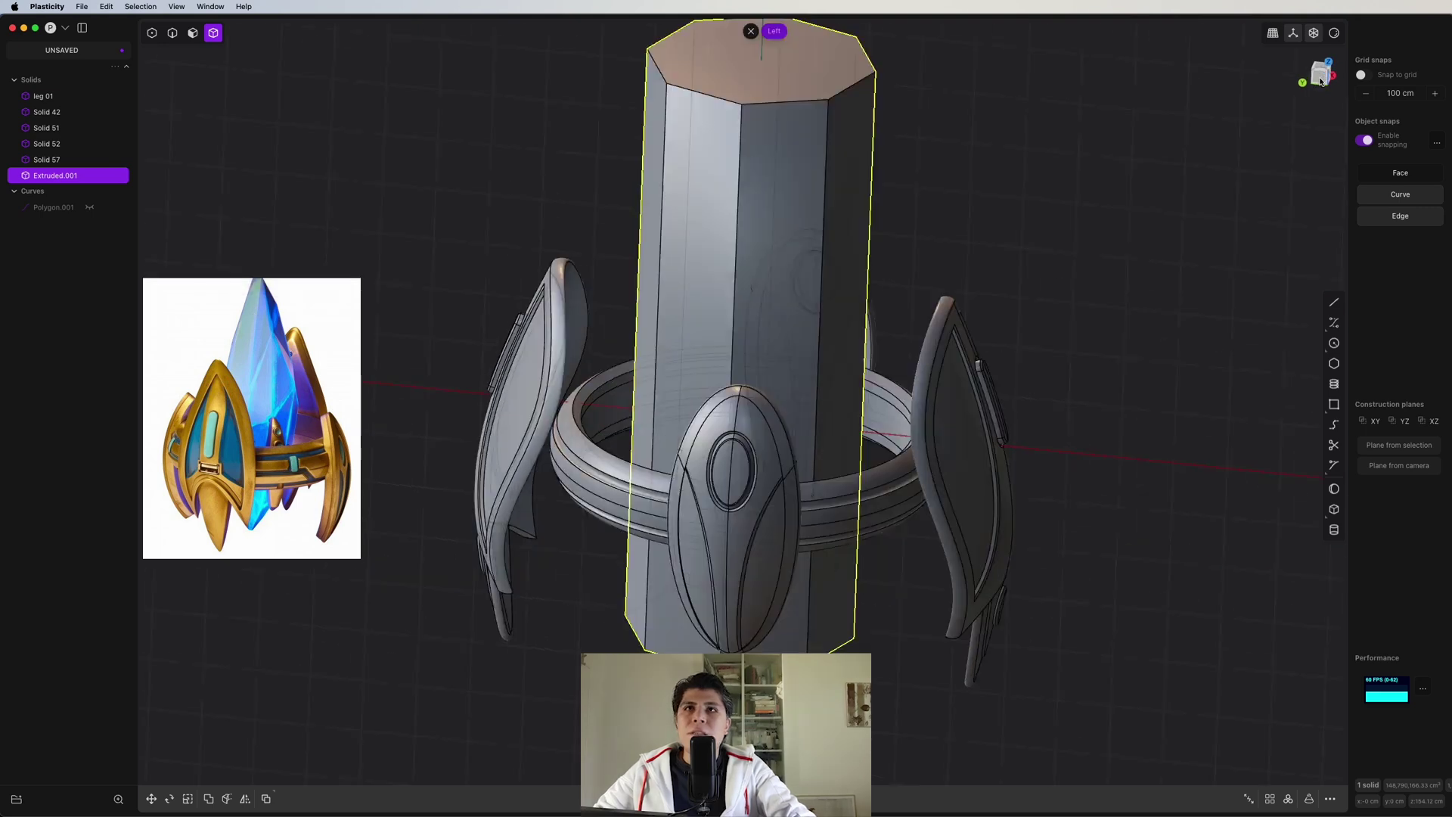
pyautogui.scroll(3, 960, 325)
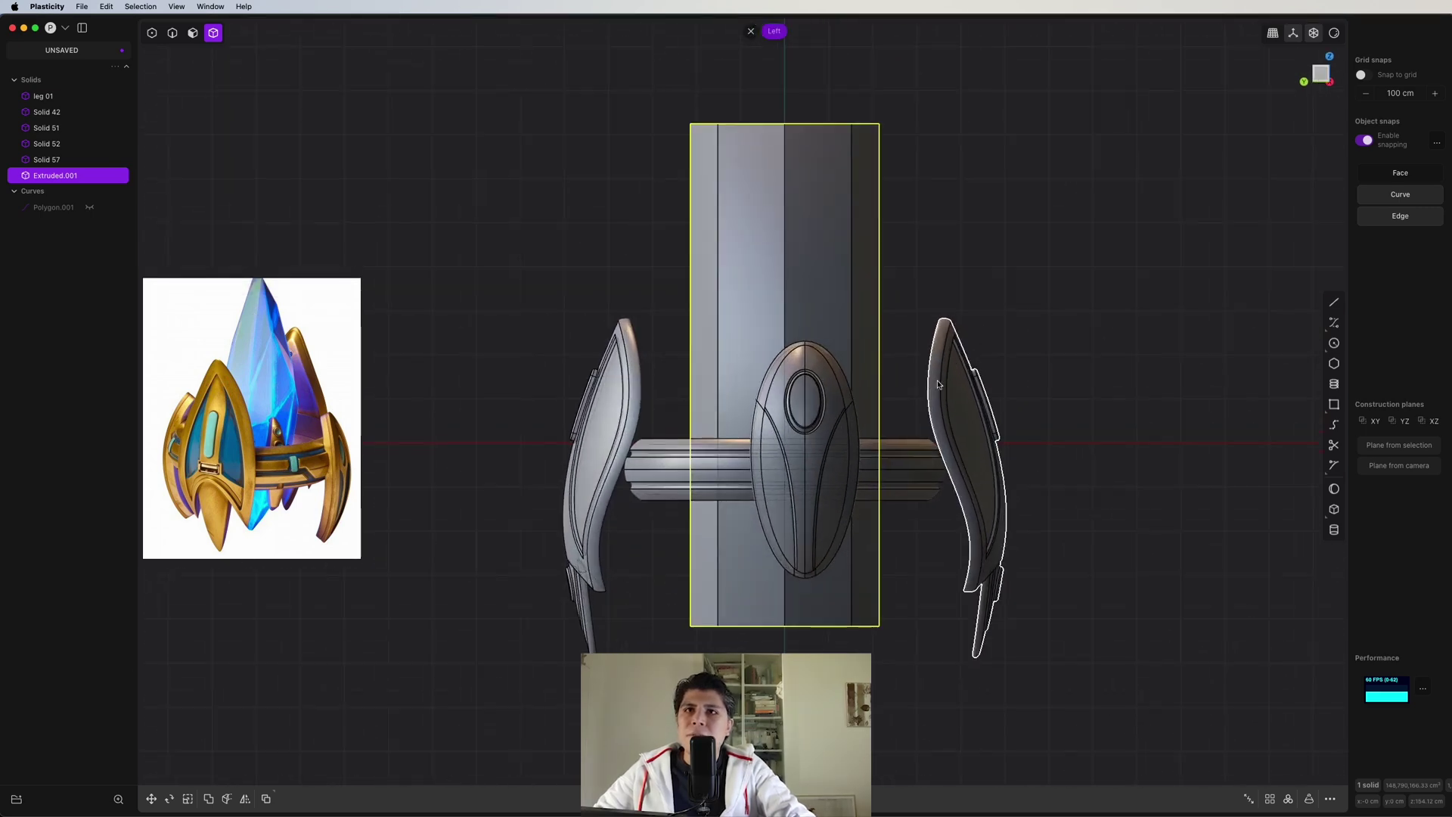
pyautogui.click(847, 418)
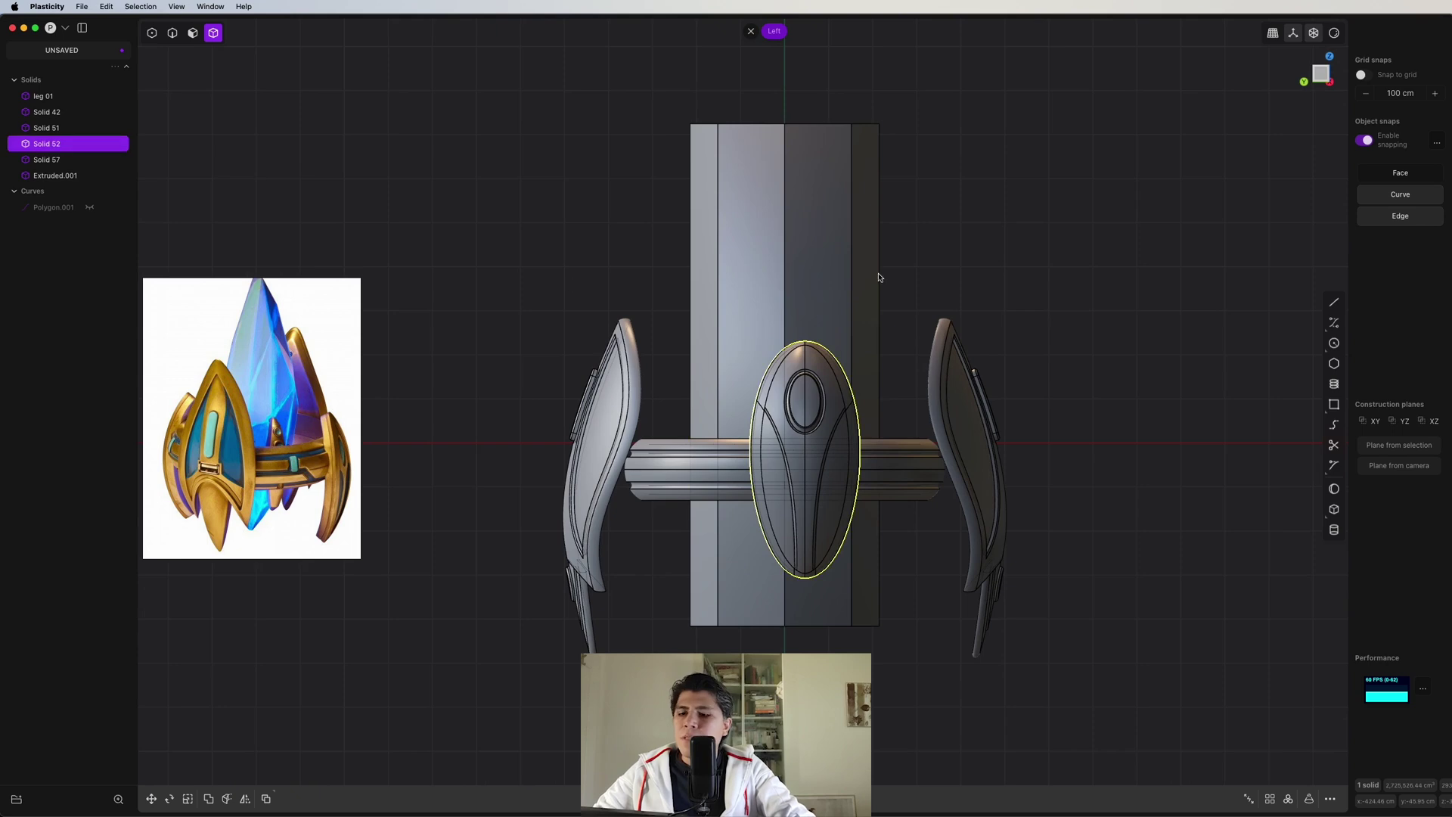
pyautogui.click(870, 329)
pyautogui.press('h')
pyautogui.moveTo(882, 277); pyautogui.dragTo(808, 386)
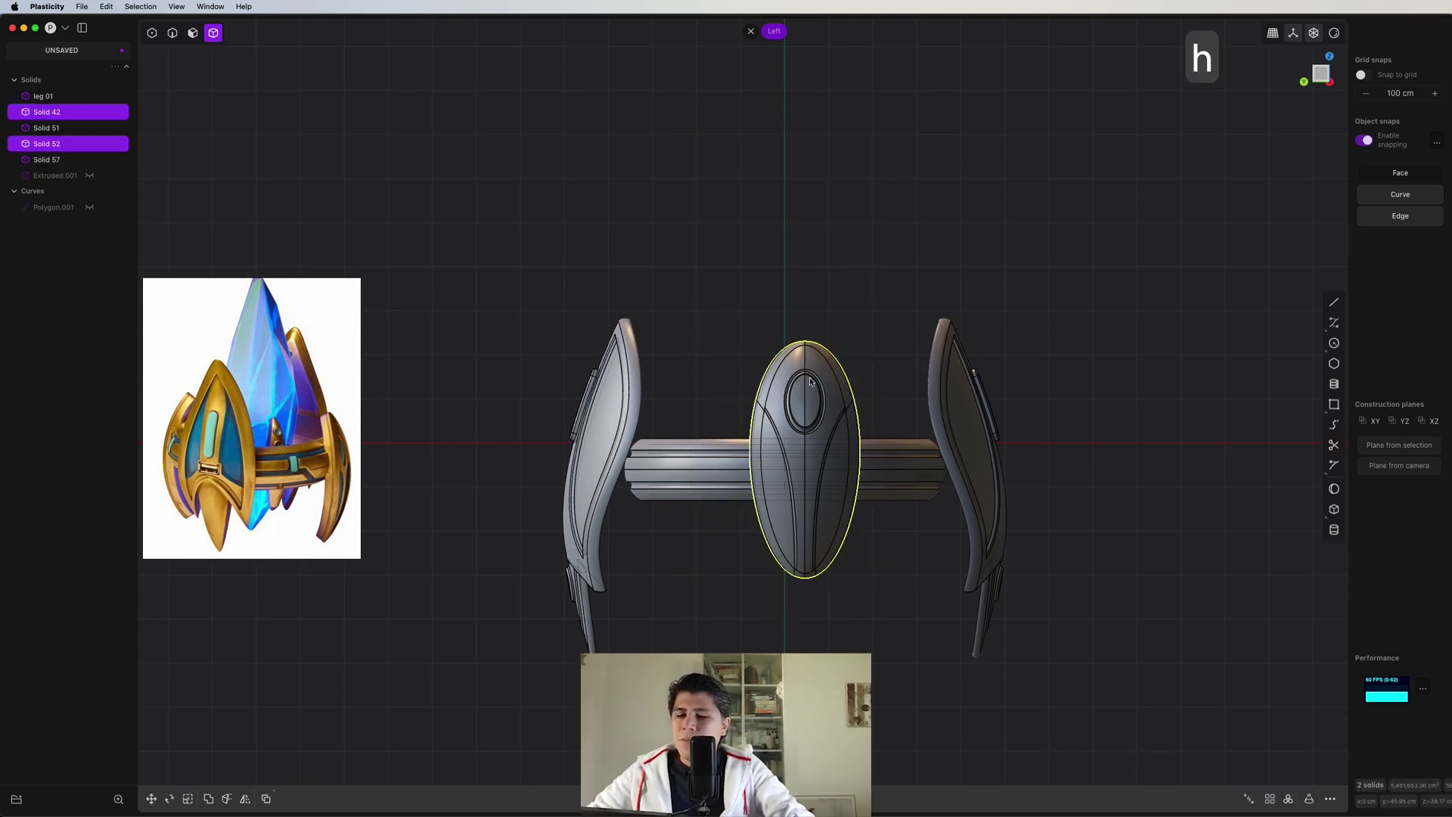
pyautogui.press('g')
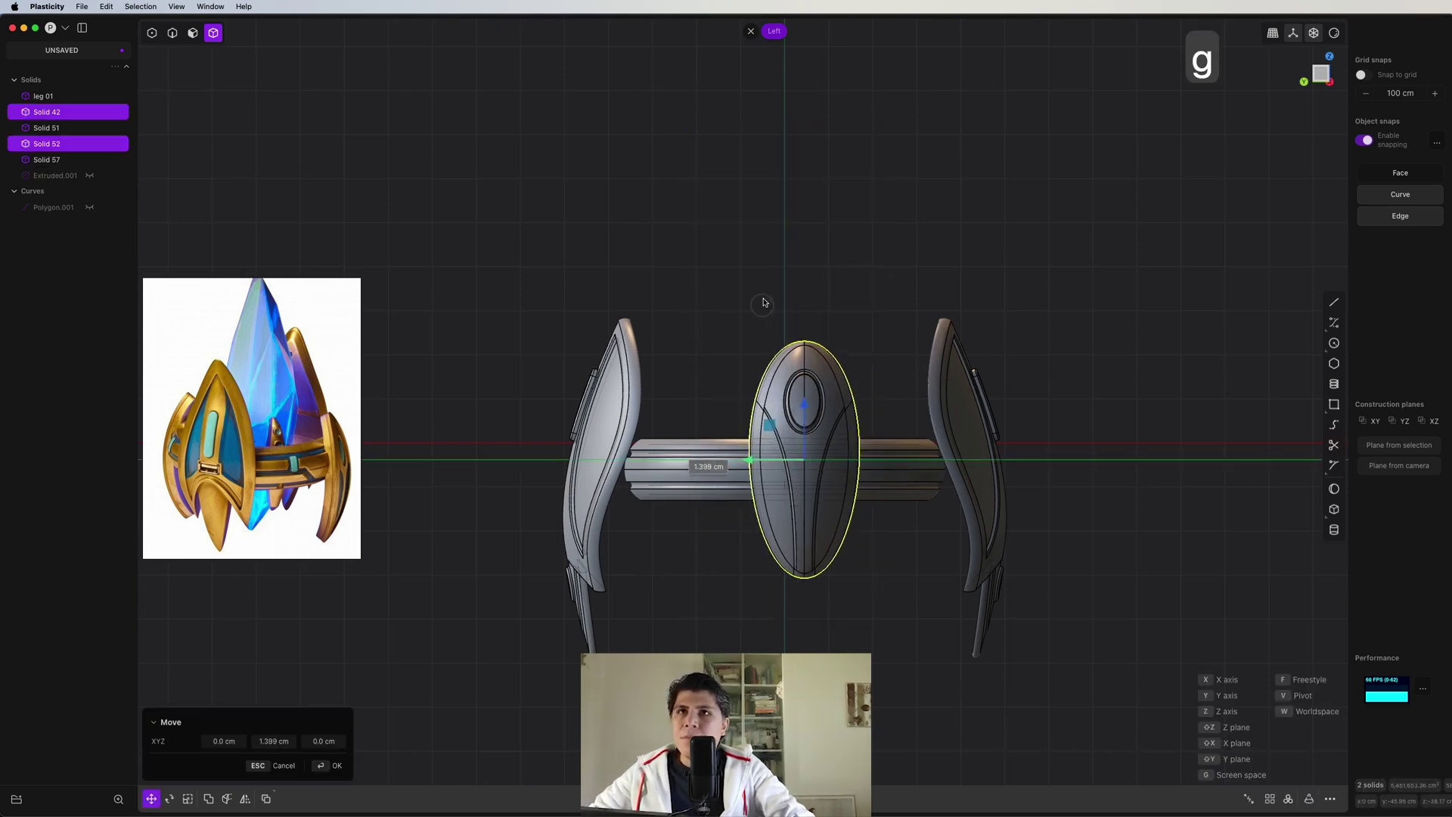
pyautogui.click(808, 249)
pyautogui.moveTo(789, 410); pyautogui.dragTo(454, 341, button='middle')
pyautogui.hotkey('ctrl', '3')
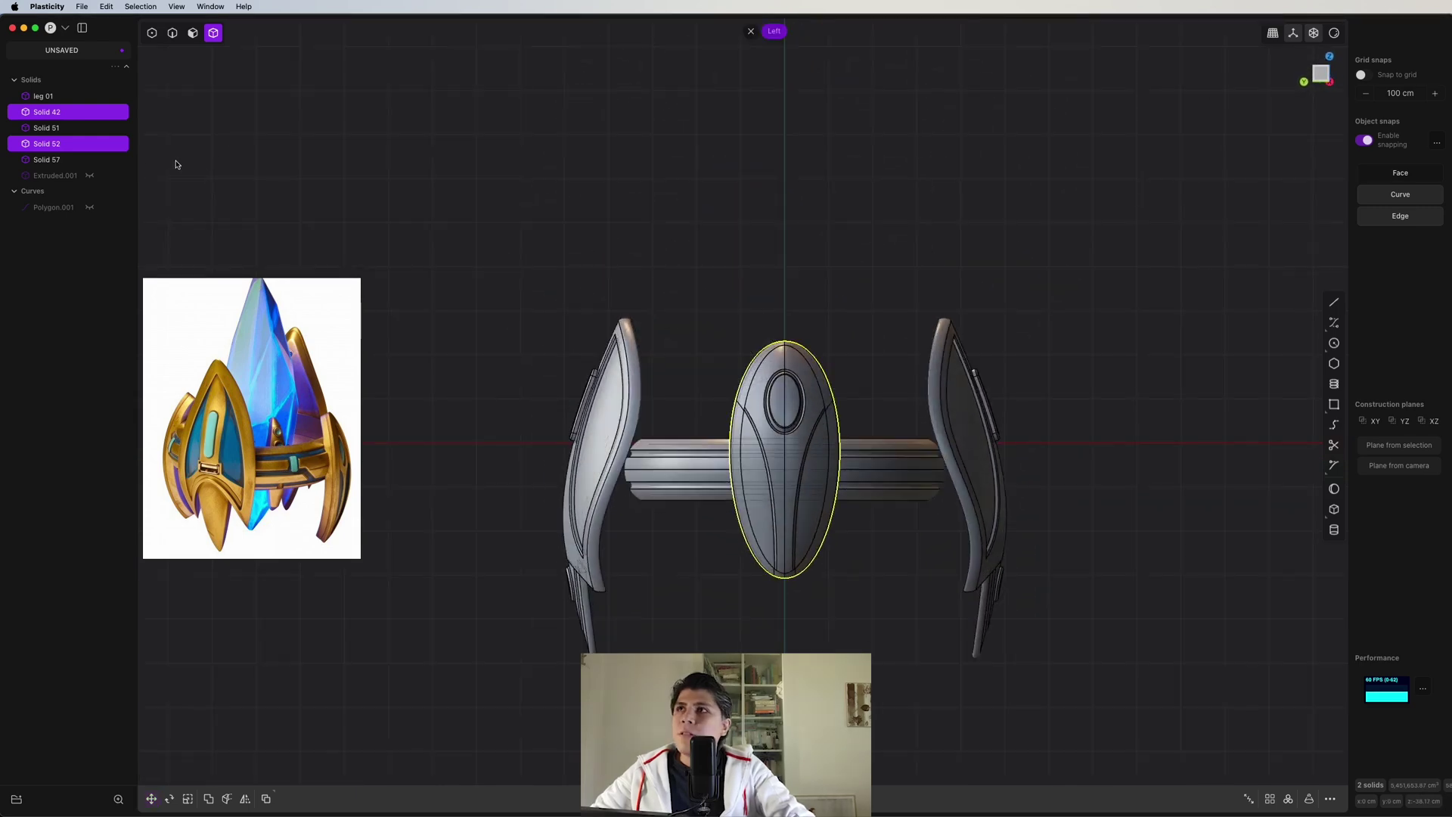
# - Unhide the prism and draw four slanted lines across its sides in the left view, outlining a pointed crystal
pyautogui.click(93, 174)
pyautogui.click(863, 242)
pyautogui.hotkey('shift', 'a')
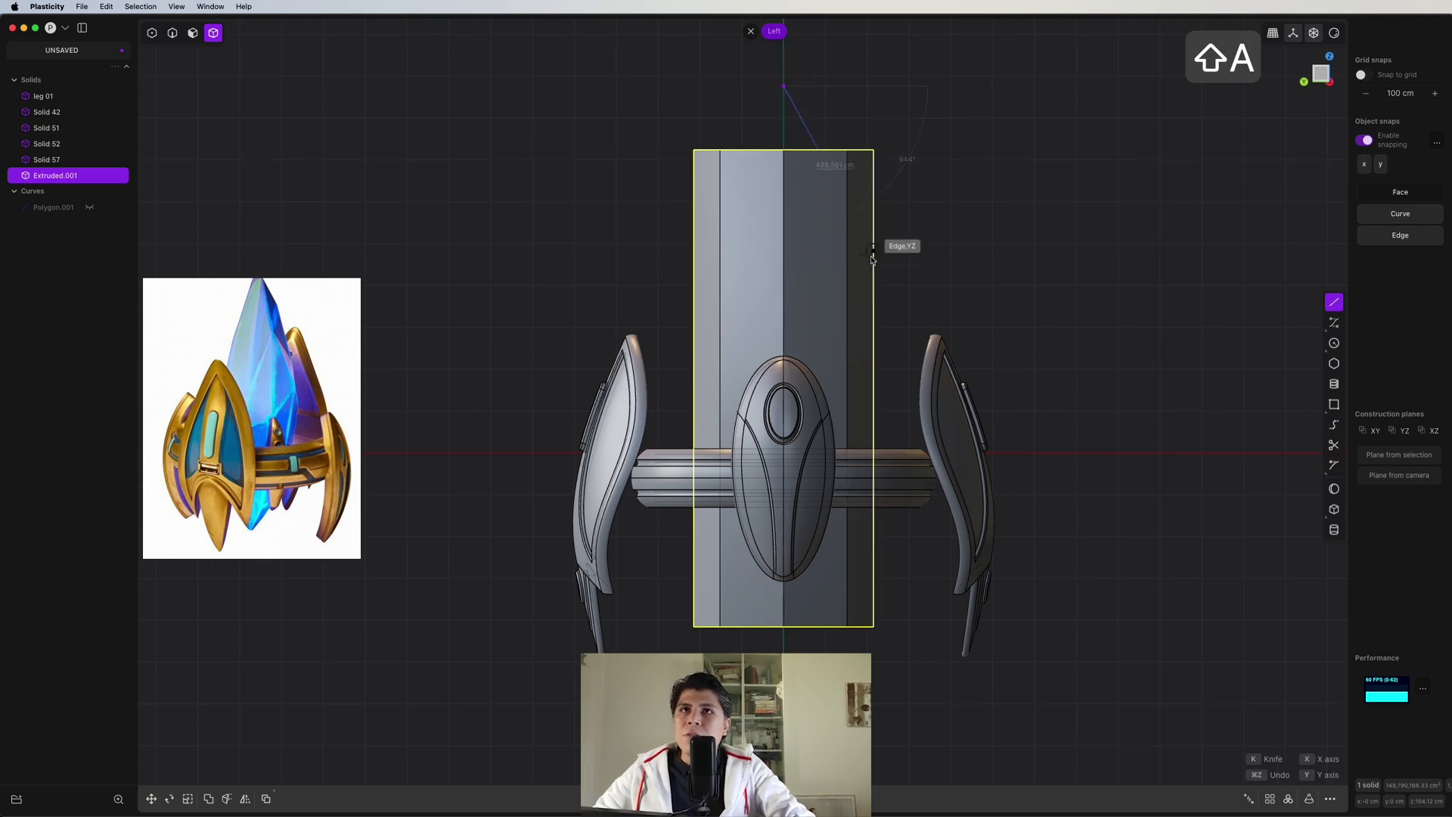
pyautogui.click(895, 311)
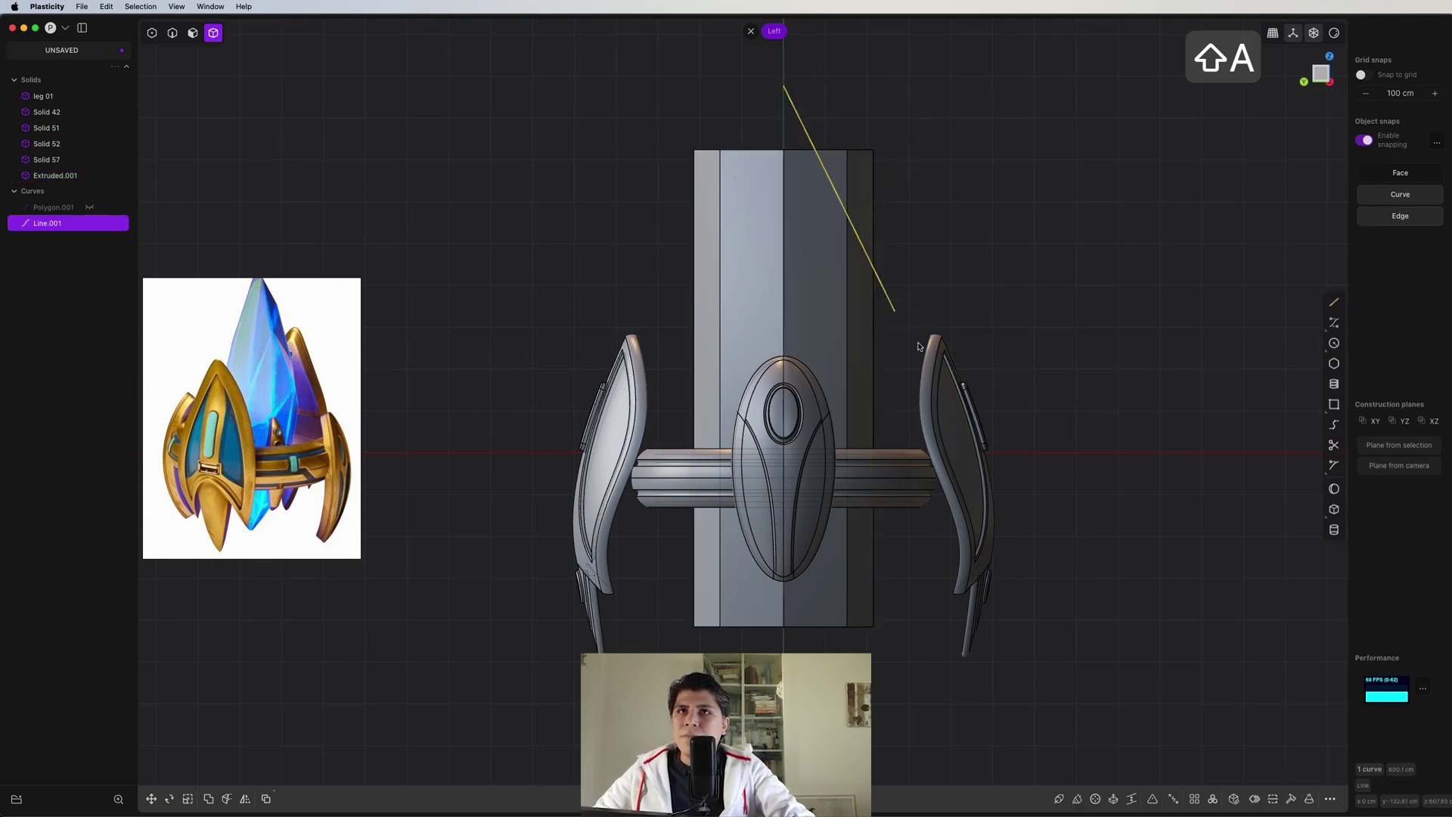
pyautogui.click(768, 111)
pyautogui.click(670, 417)
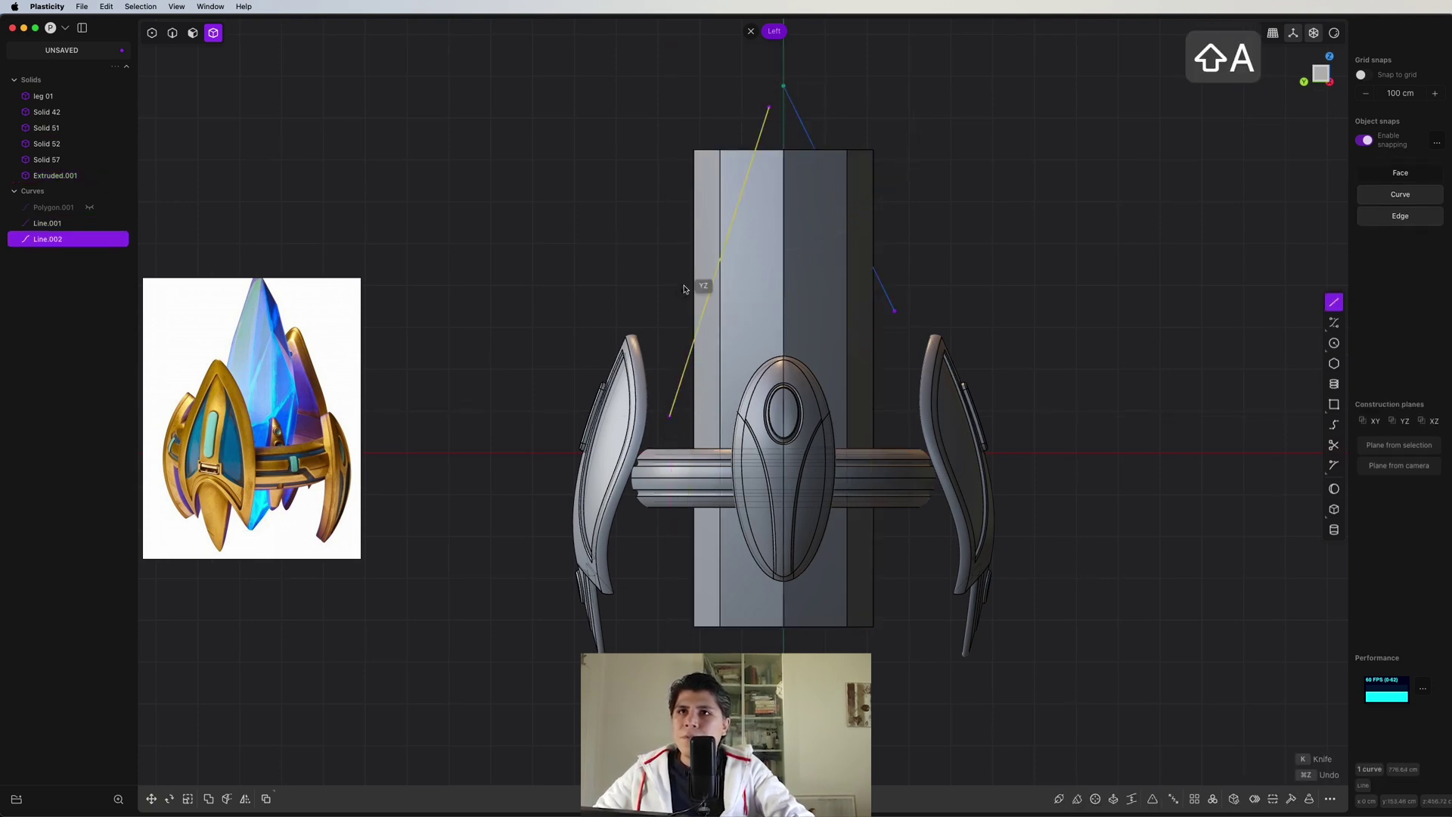
pyautogui.click(677, 268)
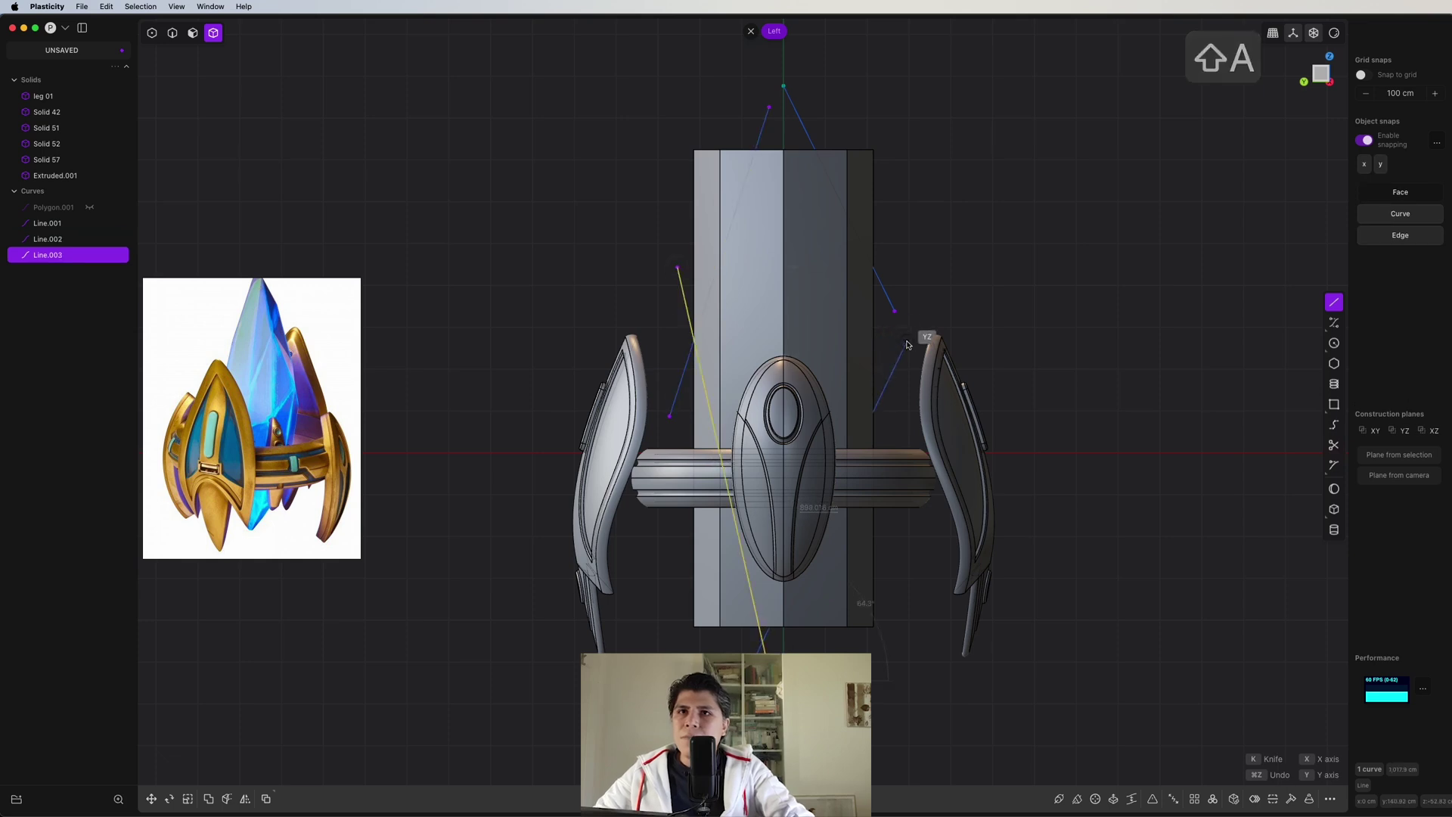
pyautogui.click(906, 345)
# - Cut the octagonal prism with the four slanted lines and delete the outer offcuts
pyautogui.press('2')
pyautogui.click(802, 123)
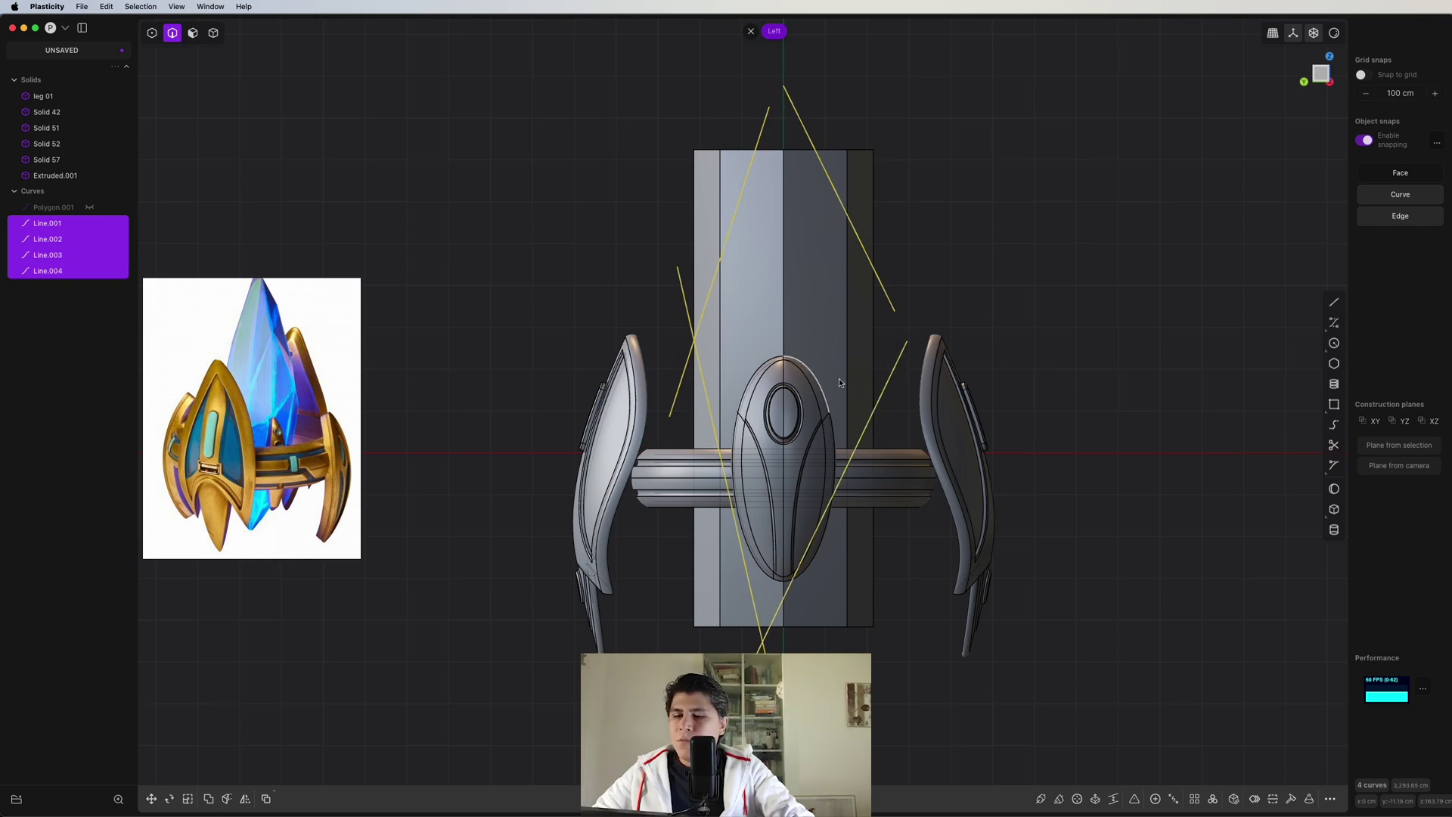
pyautogui.press('c')
pyautogui.click(838, 312)
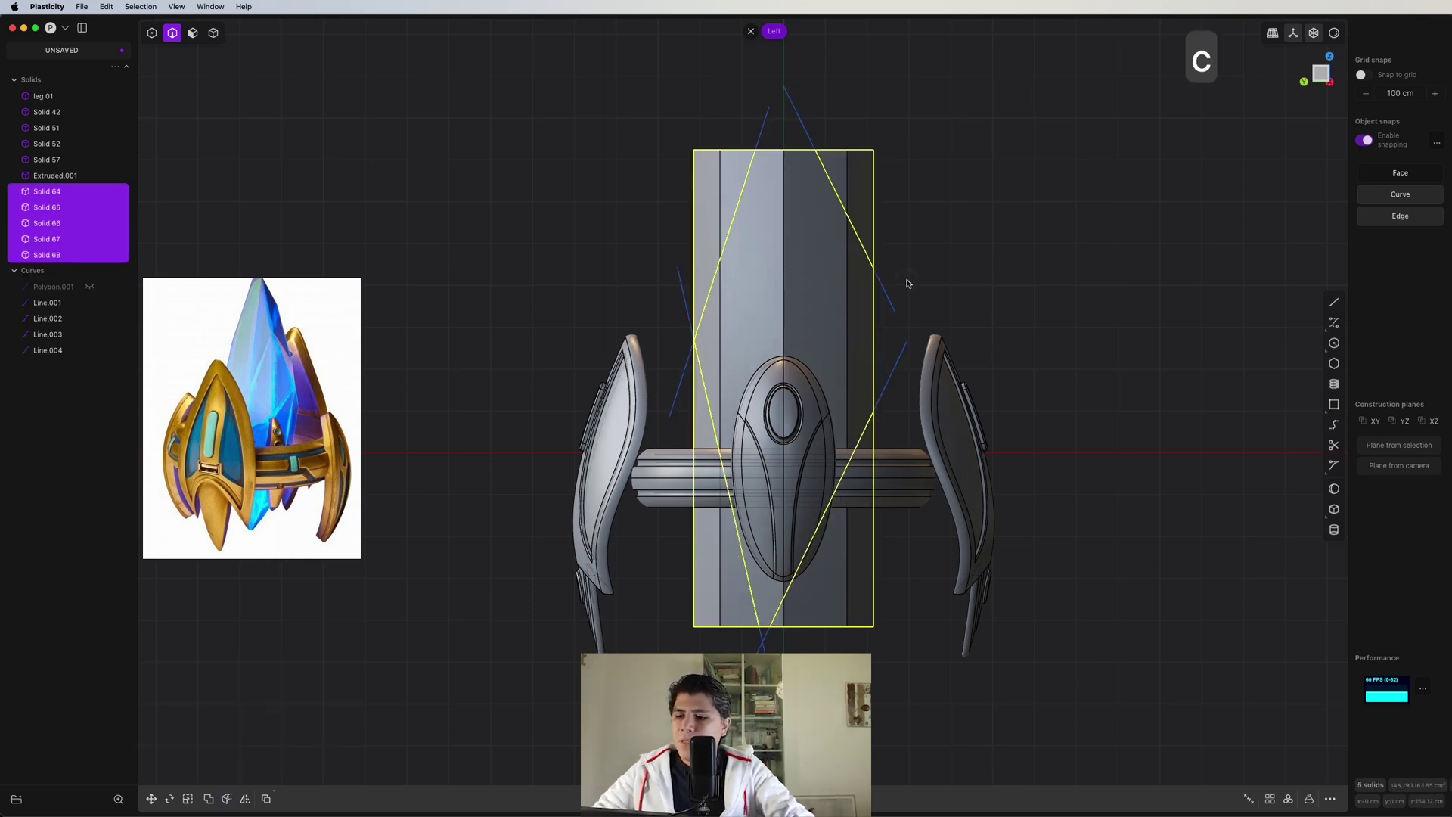
pyautogui.press('4')
pyautogui.press('x')
# - Draw two slanted lines along the upper sides of the prism and a V-shaped polyline around its lower end in the front view
pyautogui.moveTo(1321, 72); pyautogui.dragTo(1326, 76)
pyautogui.click(1327, 78)
pyautogui.hotkey('shift', 'a')
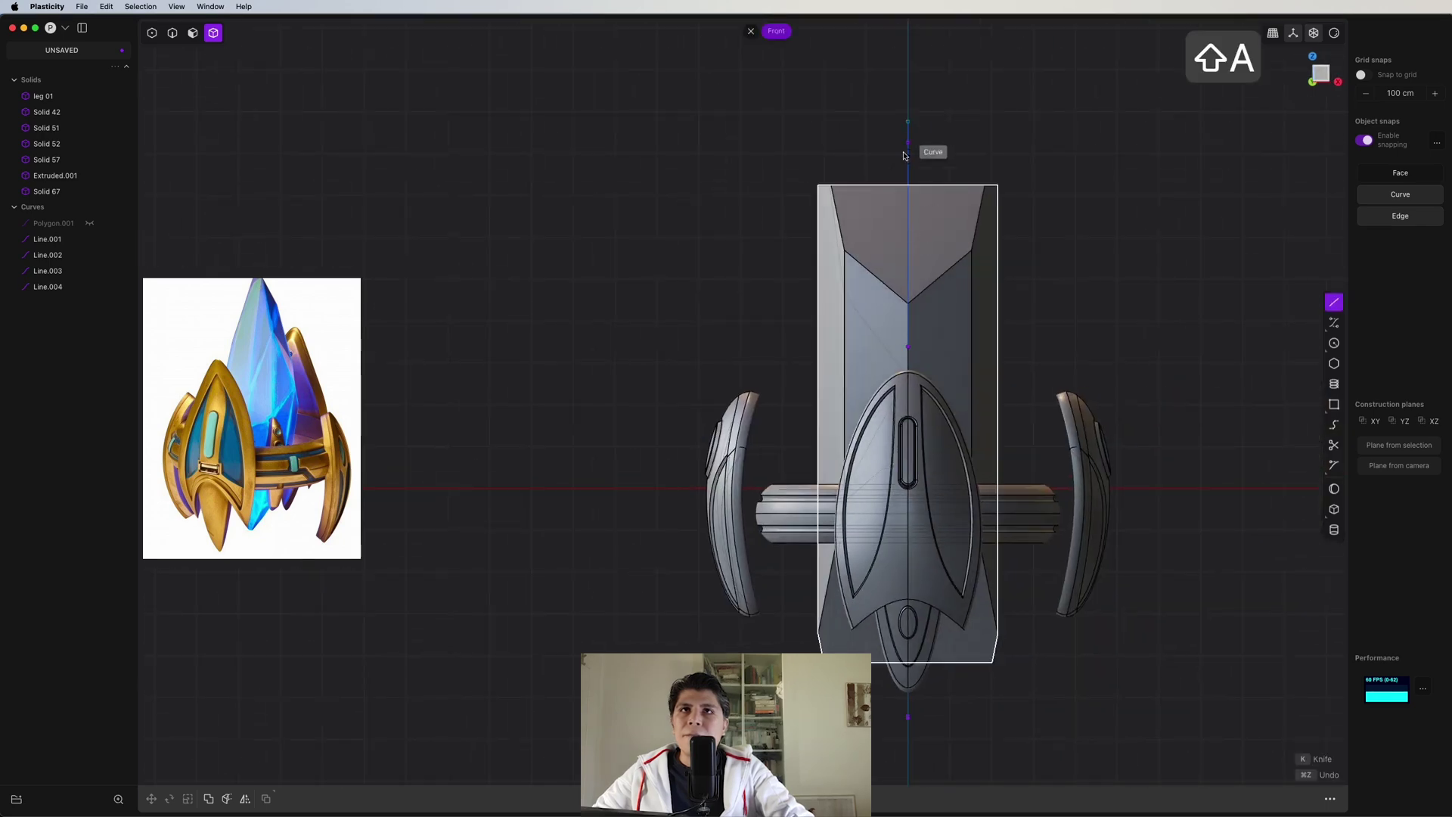
pyautogui.click(897, 138)
pyautogui.click(795, 390)
pyautogui.click(919, 138)
pyautogui.click(1038, 553)
pyautogui.hotkey('shift', 'a')
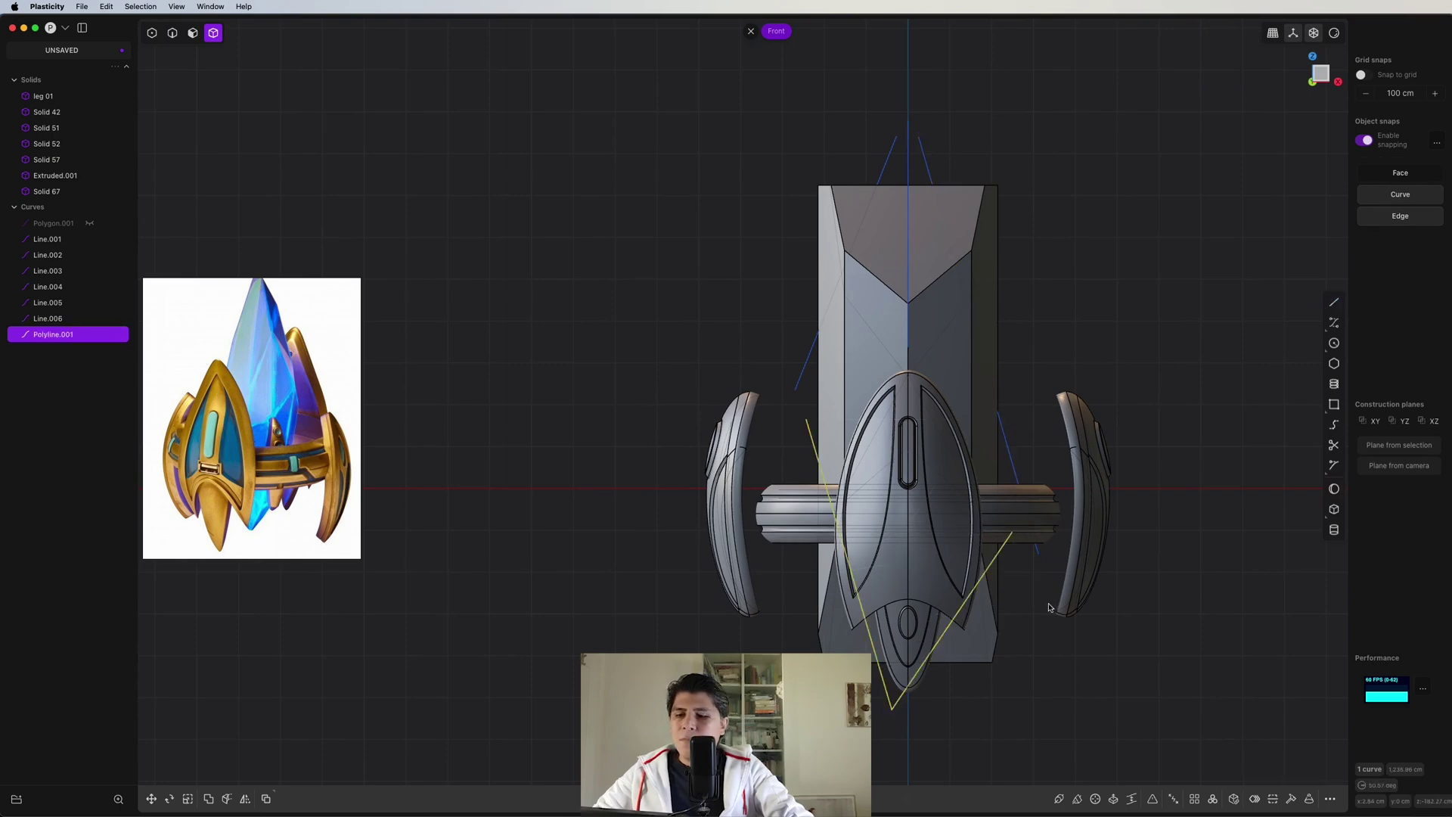
# - Cut the prism with the front-view lines and polyline and delete the outer offcuts
pyautogui.press('c')
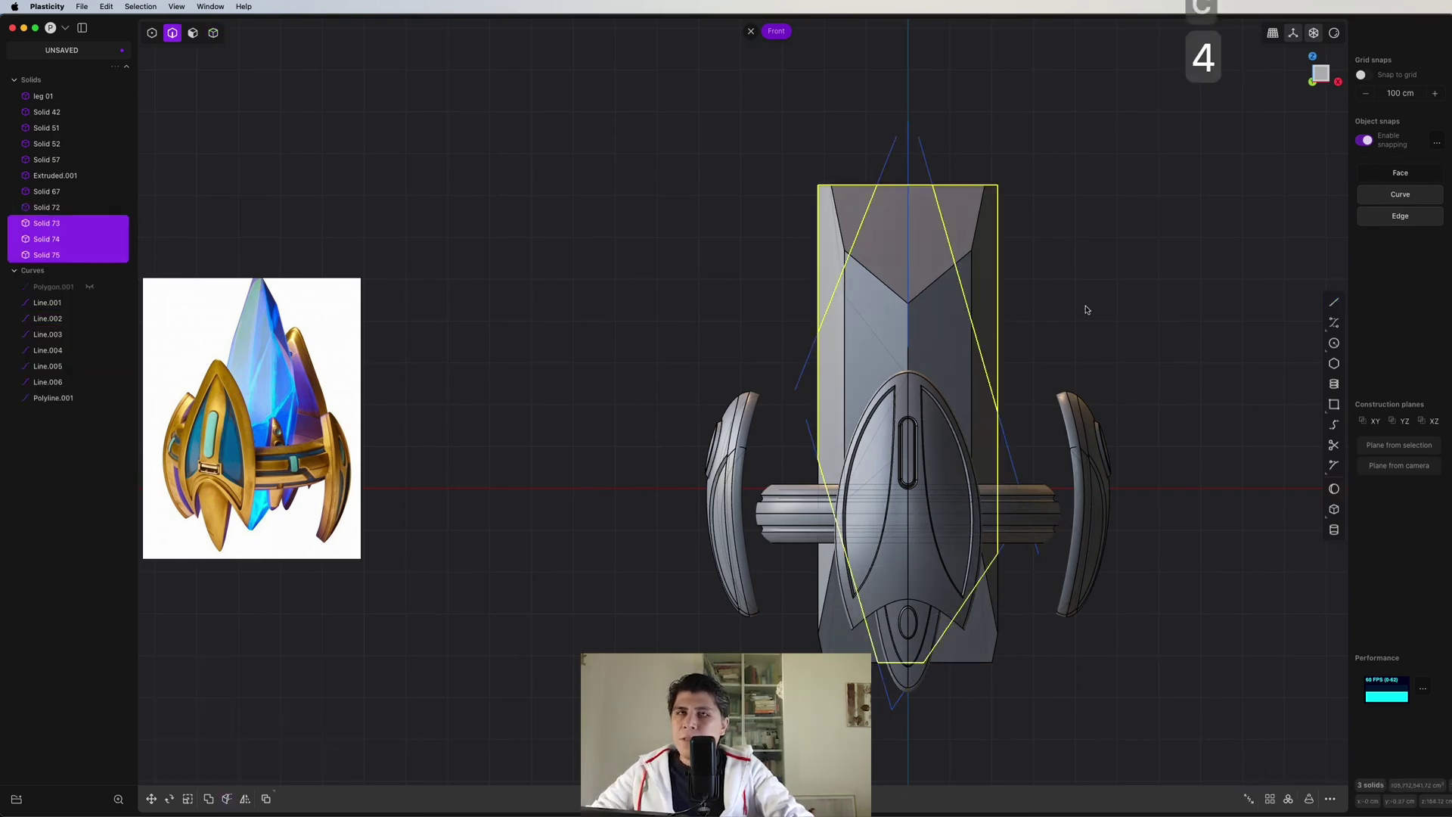
pyautogui.press('4')
pyautogui.press('x')
# - Chamfer an edge just below the crystal's tip into a flat facet
pyautogui.moveTo(1085, 310); pyautogui.dragTo(869, 415, button='middle')
pyautogui.scroll(3, 869, 415)
pyautogui.press('2')
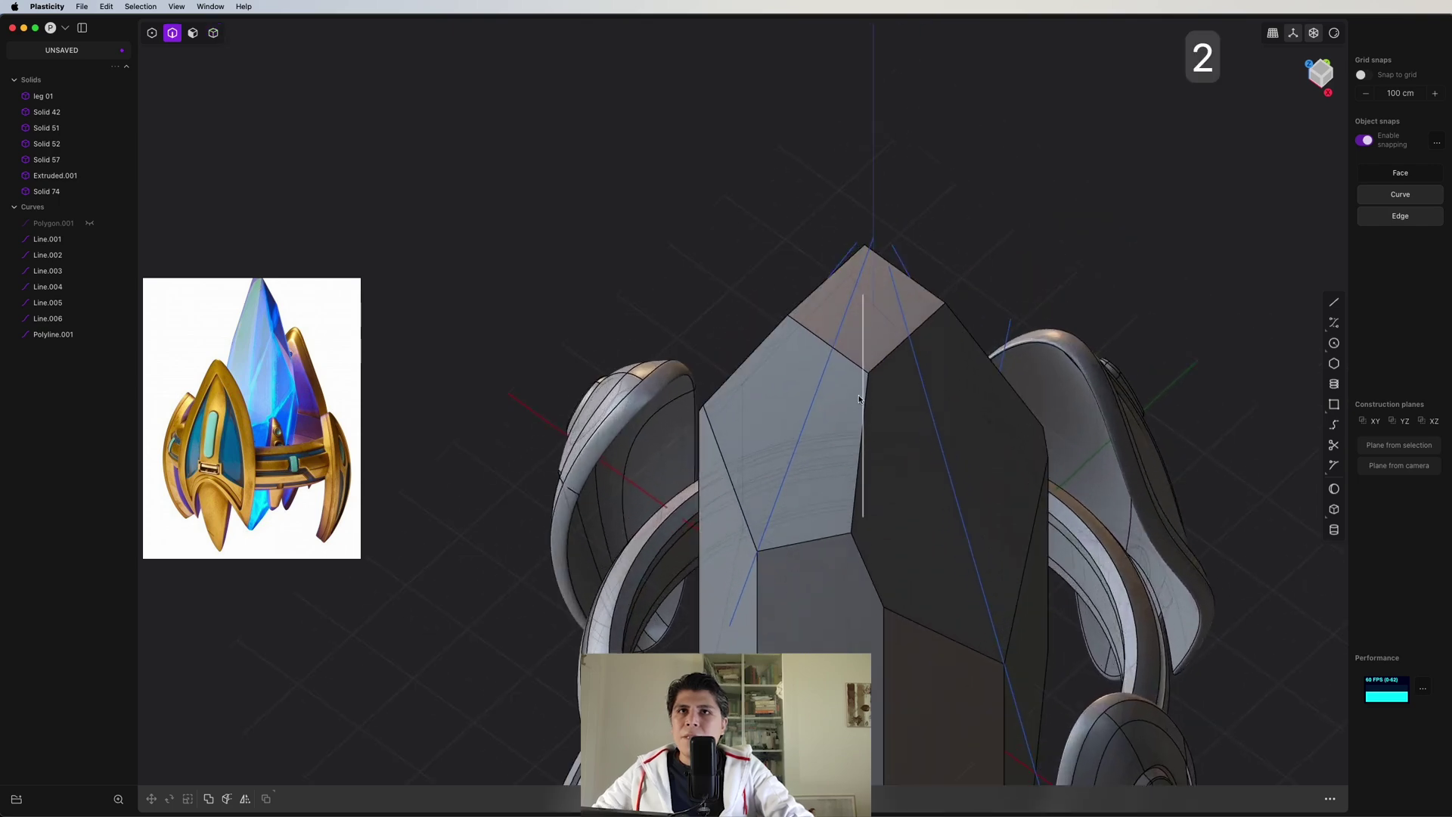
pyautogui.click(878, 361)
pyautogui.press('f')
pyautogui.scroll(3, 878, 361)
pyautogui.moveTo(875, 363); pyautogui.dragTo(800, 434)
pyautogui.press('Return')
# - Chamfer a second upper edge of the crystal to form another facet
pyautogui.moveTo(800, 434); pyautogui.dragTo(775, 338, button='middle')
pyautogui.click(775, 338)
pyautogui.press('f')
pyautogui.scroll(-5, 757, 394)
pyautogui.moveTo(757, 393); pyautogui.dragTo(711, 420, button='middle')
pyautogui.scroll(5, 762, 368)
pyautogui.press('Return')
pyautogui.scroll(-2, 917, 304)
pyautogui.scroll(3, 732, 406)
# - Isolate the crystal by hiding all other solids and curves
pyautogui.click(732, 407)
pyautogui.press('f')
pyautogui.press('Escape')
pyautogui.click(765, 350)
pyautogui.hotkey('shift', 'h')
pyautogui.press('f')
pyautogui.moveTo(700, 398); pyautogui.dragTo(846, 479, button='right')
pyautogui.press('Escape')
# - Chamfer the short edge at the crystal's tip by about 288 cm
pyautogui.scroll(3, 862, 394)
pyautogui.moveTo(878, 304); pyautogui.dragTo(870, 287, button='right')
pyautogui.scroll(5, 870, 227)
pyautogui.click(872, 203)
pyautogui.press('f')
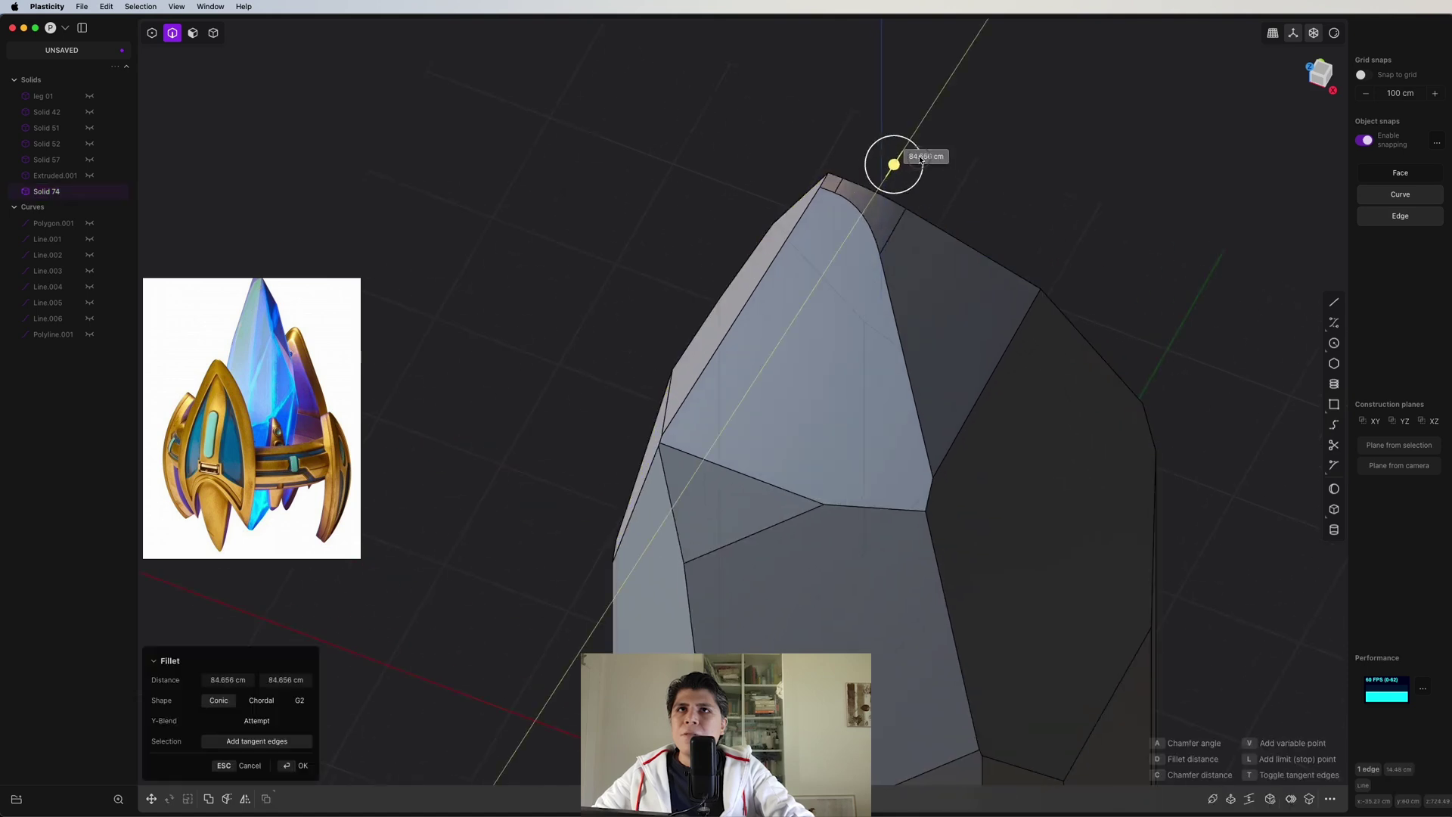
pyautogui.moveTo(917, 161); pyautogui.dragTo(889, 229)
pyautogui.scroll(-3, 811, 366)
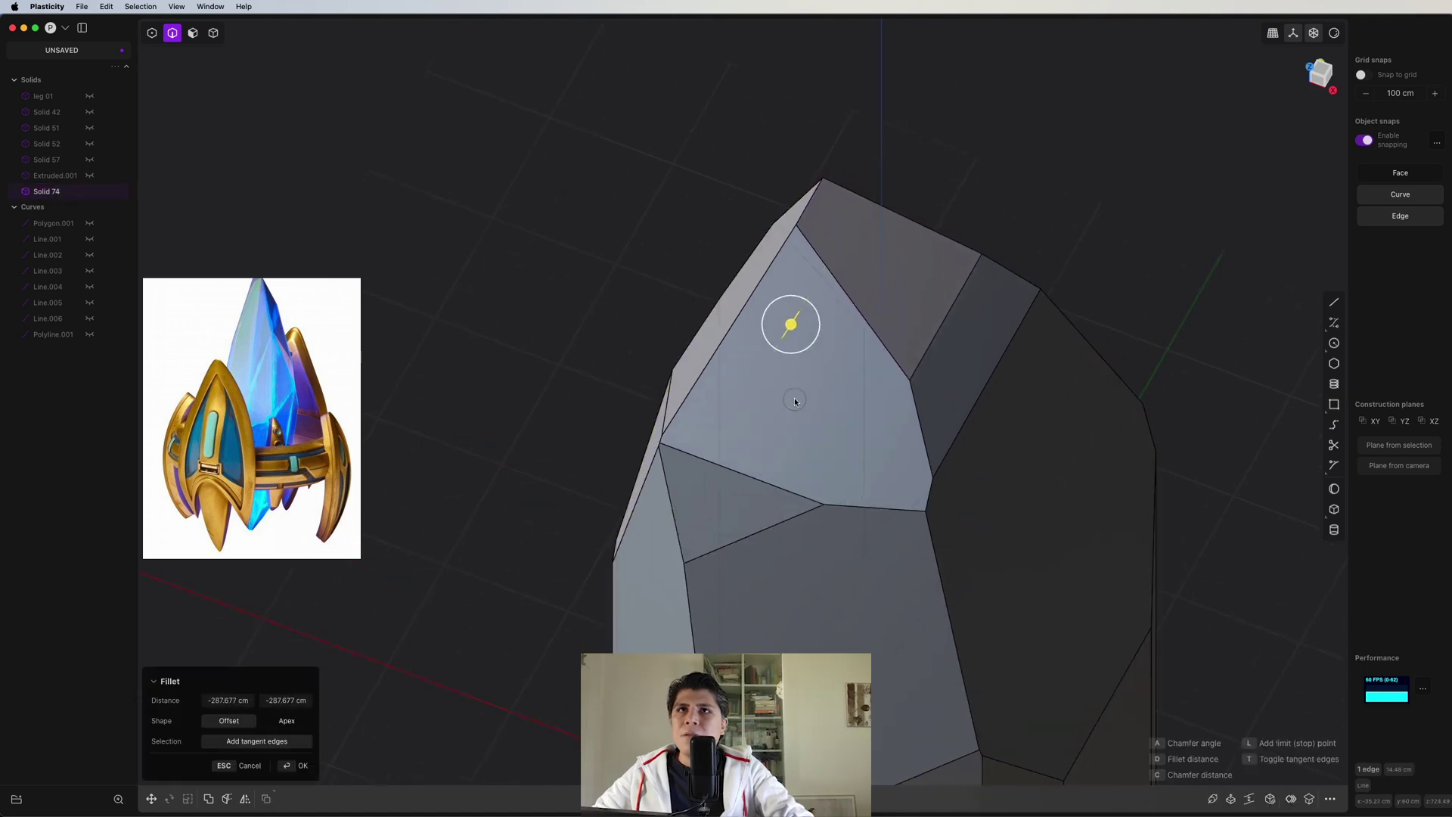
pyautogui.click(786, 363)
# - Chamfer a vertical edge on the lower side of the crystal
pyautogui.moveTo(779, 363); pyautogui.dragTo(794, 438, button='right')
pyautogui.scroll(-3, 794, 438)
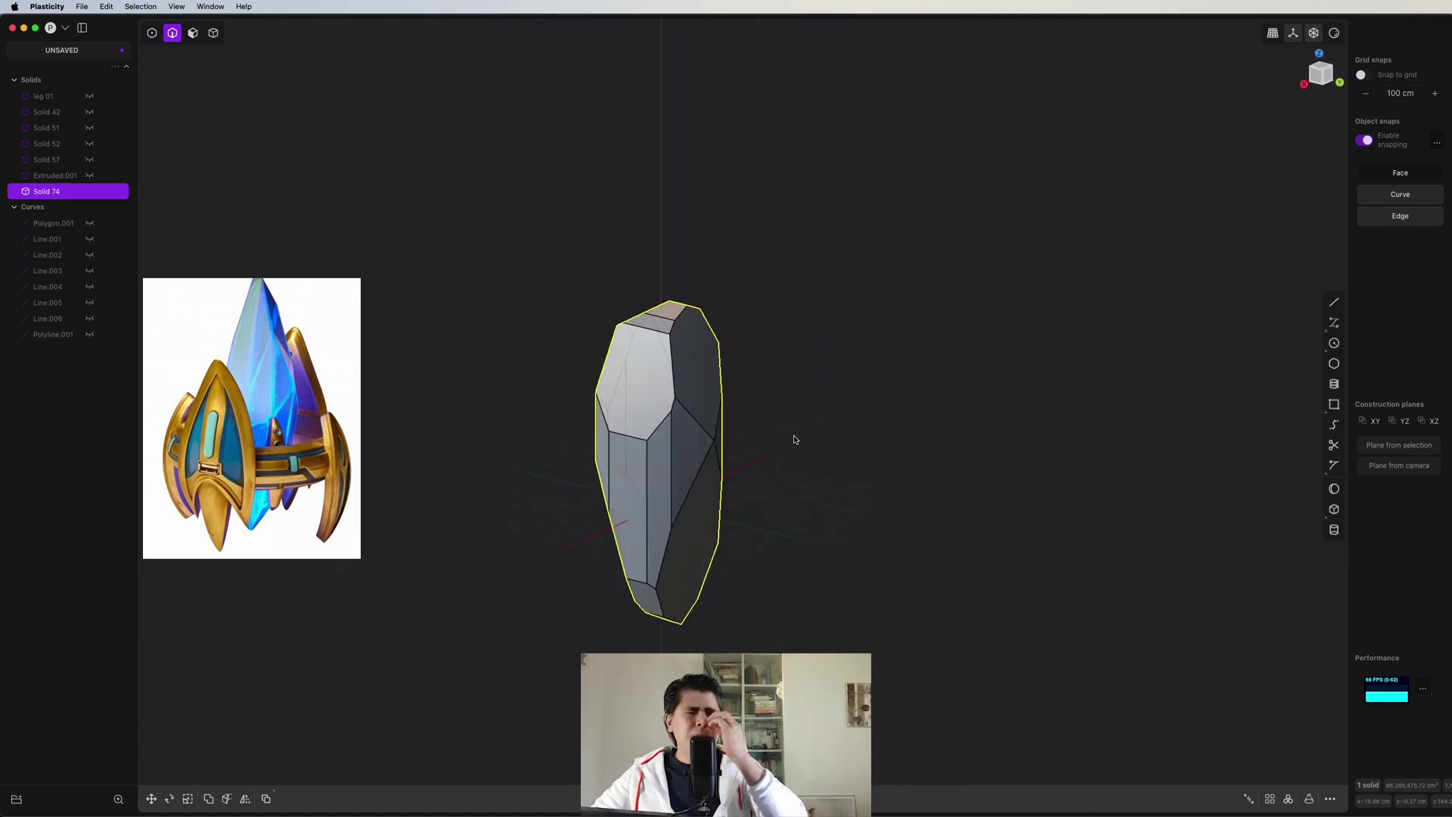
pyautogui.scroll(3, 807, 373)
pyautogui.press('g')
pyautogui.press('Escape')
pyautogui.moveTo(763, 376); pyautogui.dragTo(668, 567, button='right')
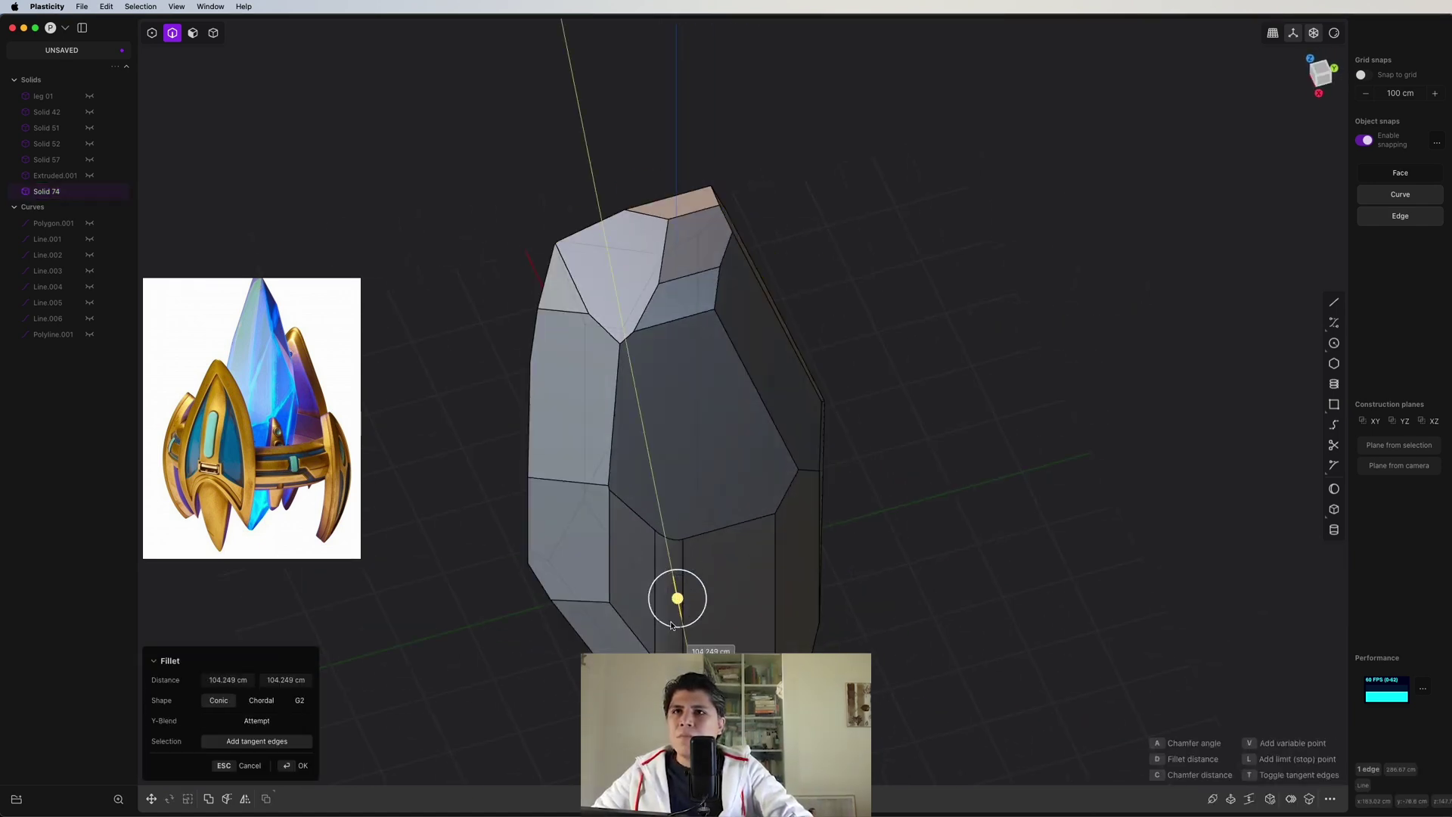
pyautogui.moveTo(638, 376); pyautogui.dragTo(681, 544, button='right')
# - Offset the crystal's lower side face by about 39 cm and tilt it about 13 degrees in the right view
pyautogui.scroll(3, 827, 318)
pyautogui.press('3')
pyautogui.click(843, 454)
pyautogui.press('o')
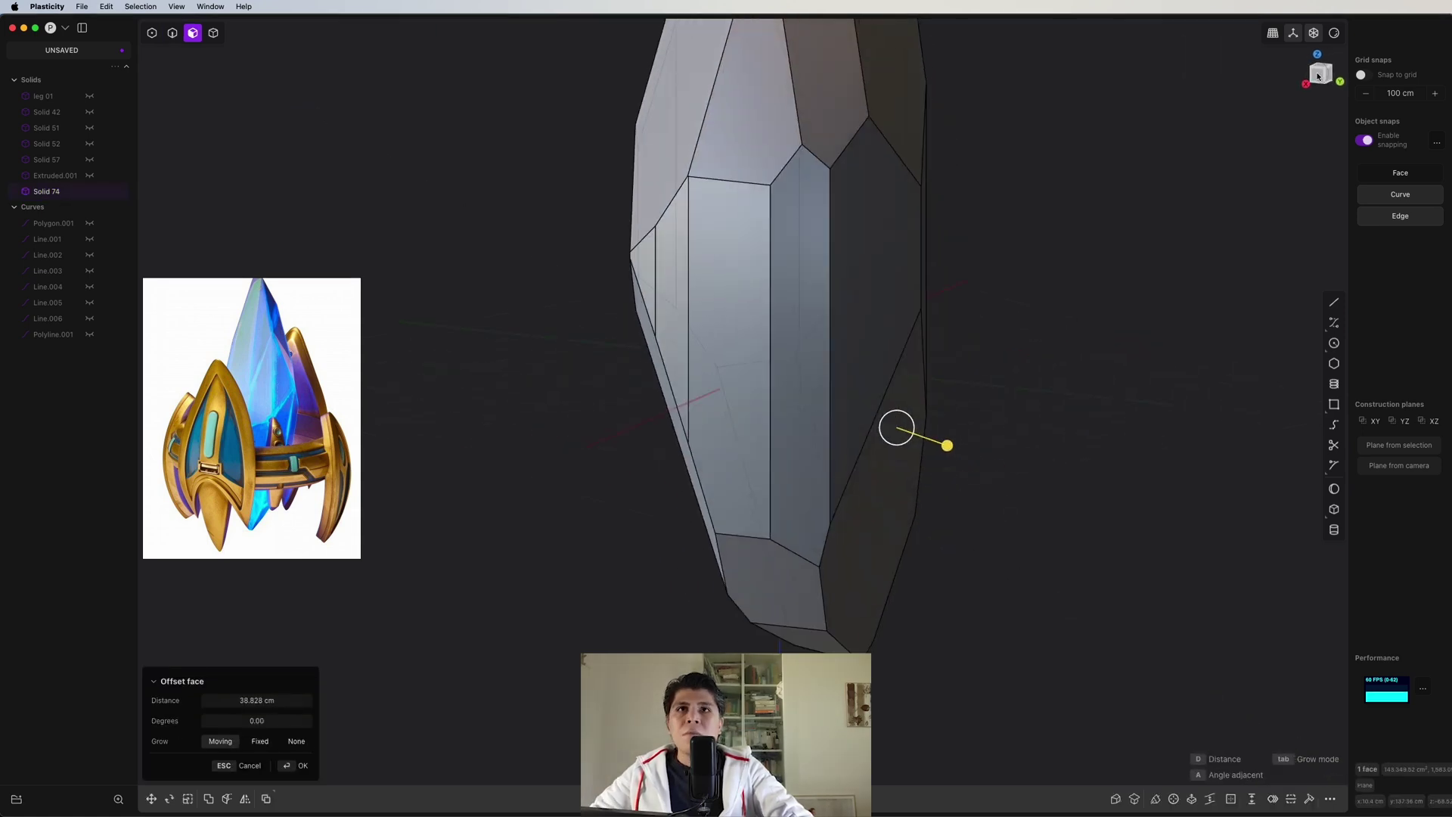
pyautogui.press('r')
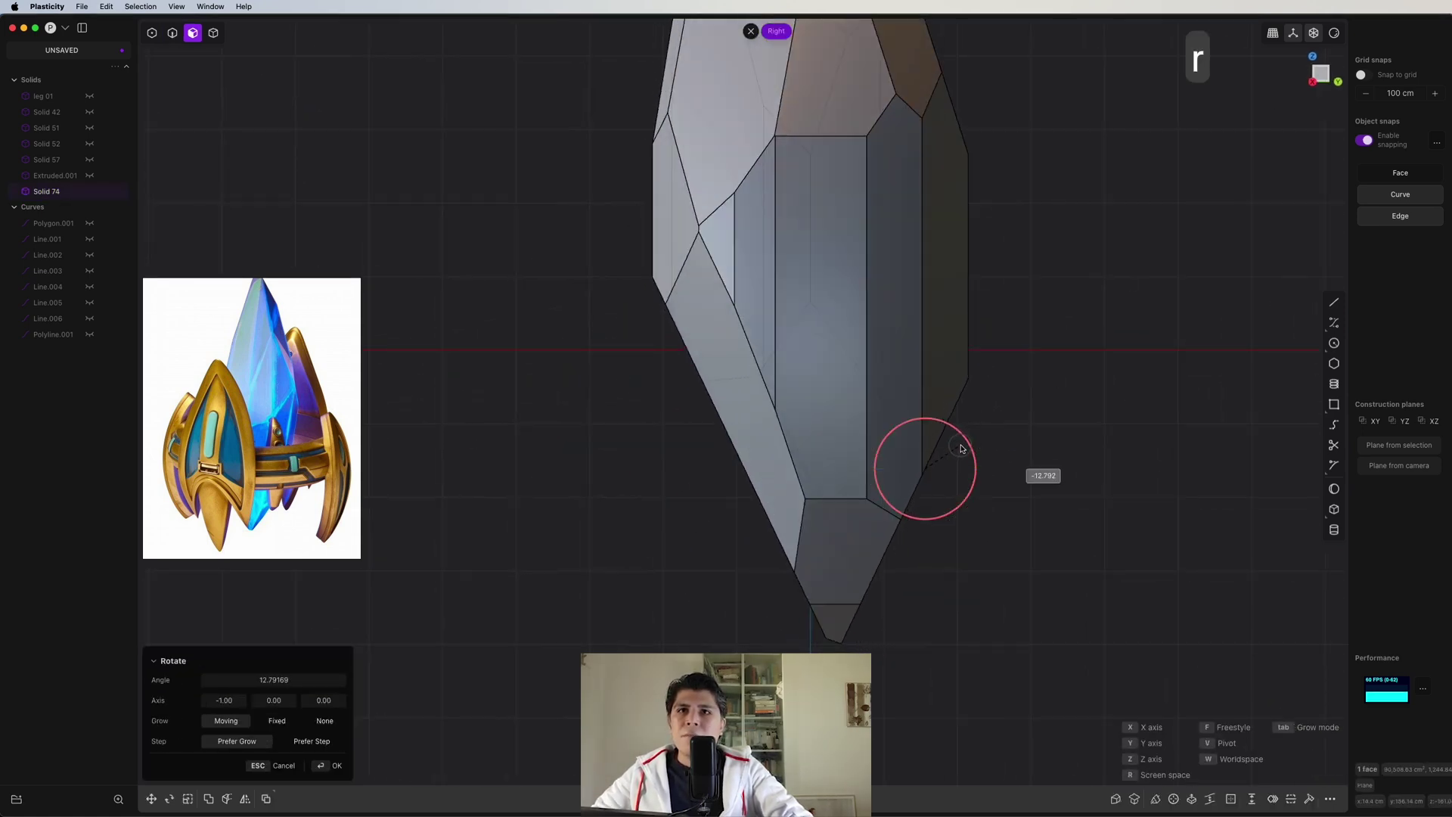
pyautogui.press('g')
# - Chamfer two edges around the crystal's lower end, the first by about 107 cm
pyautogui.moveTo(955, 502); pyautogui.dragTo(810, 502, button='right')
pyautogui.scroll(2, 840, 383)
pyautogui.press('2')
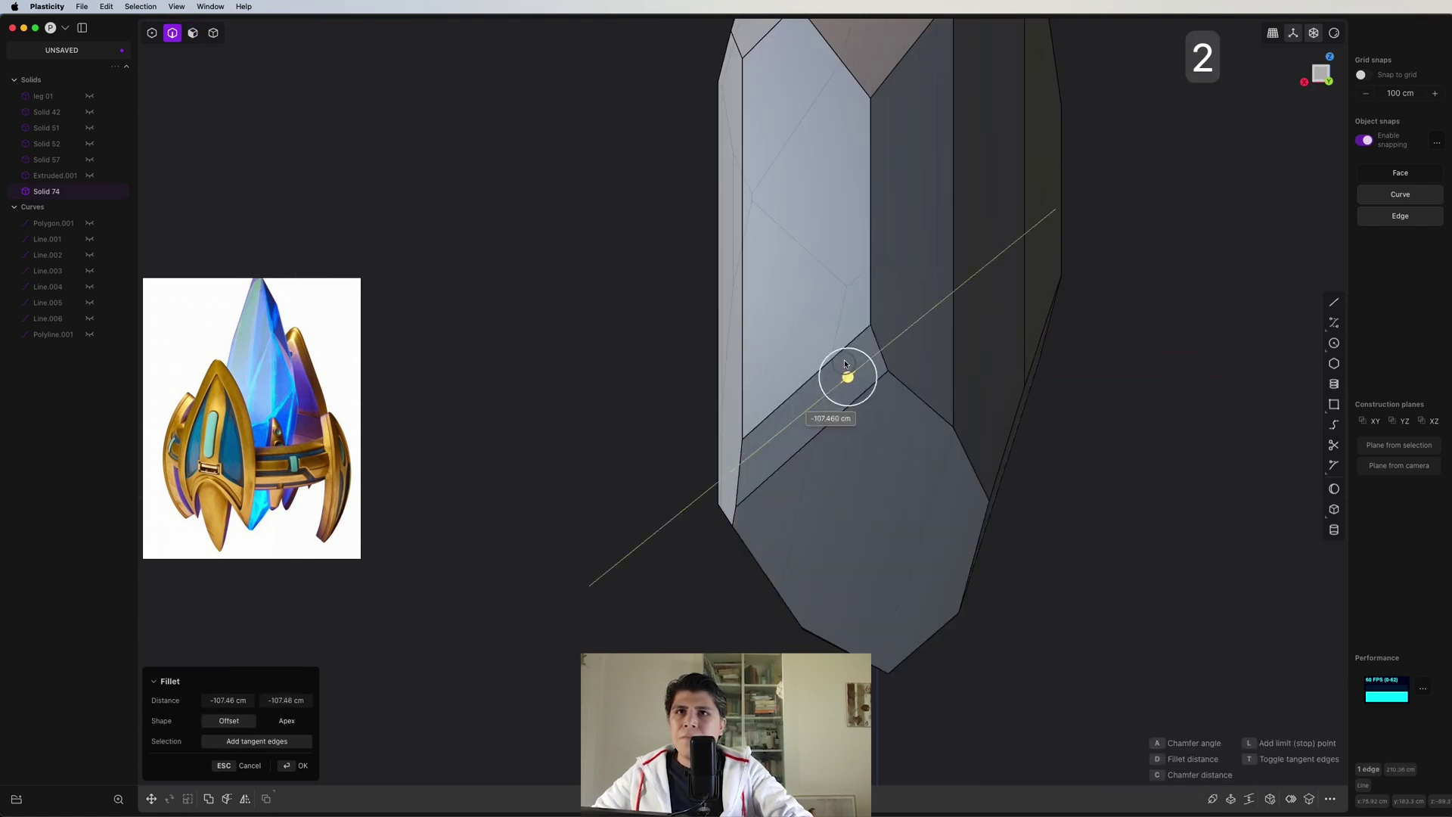
pyautogui.moveTo(839, 382); pyautogui.dragTo(855, 584, button='right')
pyautogui.click(790, 625)
pyautogui.press('f')
pyautogui.moveTo(790, 625); pyautogui.dragTo(882, 693, button='right')
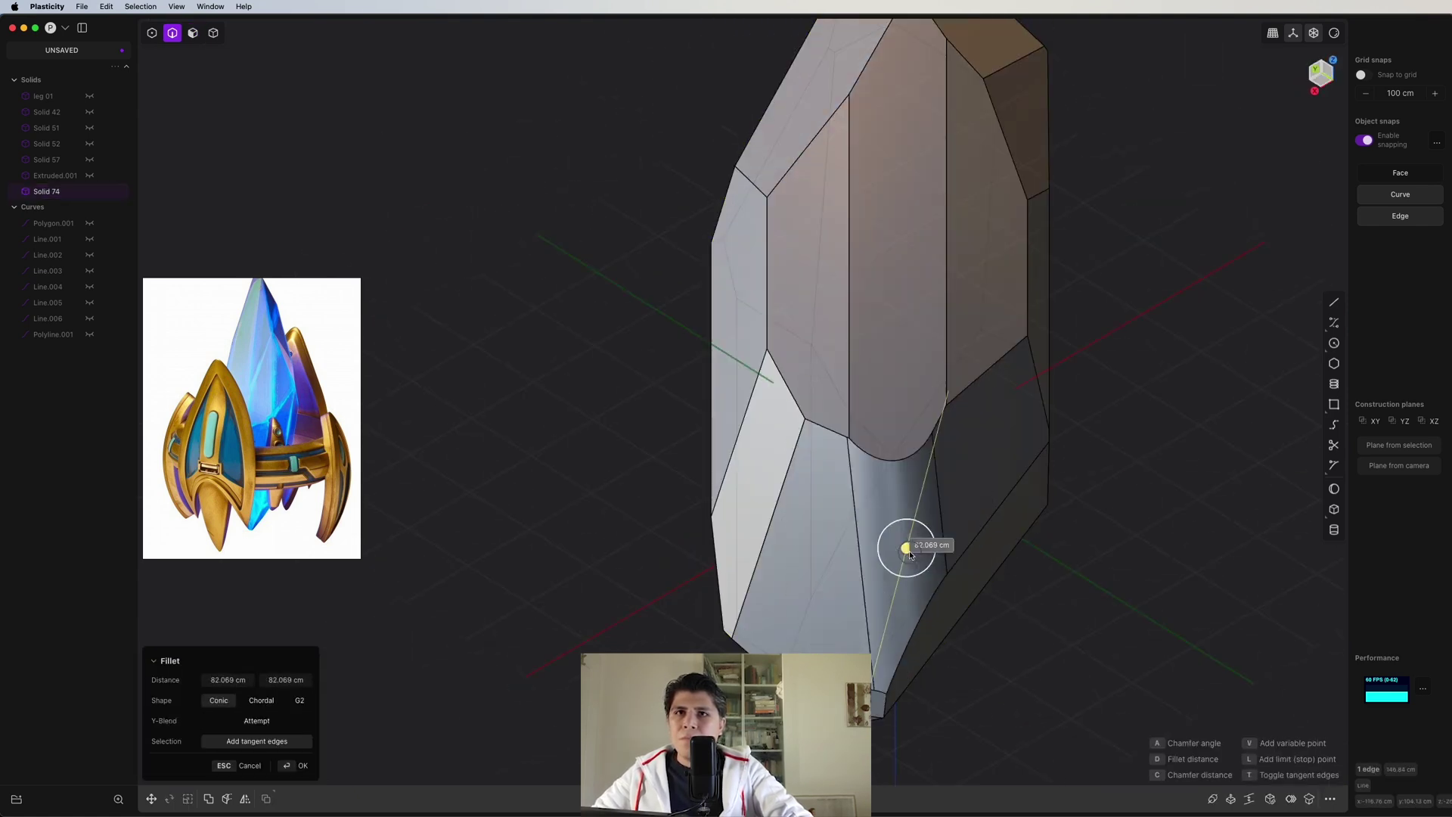
pyautogui.press('Return')
# - Offset individual side faces of the crystal to make its facets more irregular
pyautogui.scroll(-2, 947, 533)
pyautogui.moveTo(947, 533); pyautogui.dragTo(817, 400, button='right')
pyautogui.scroll(-1, 956, 477)
pyautogui.scroll(1, 816, 400)
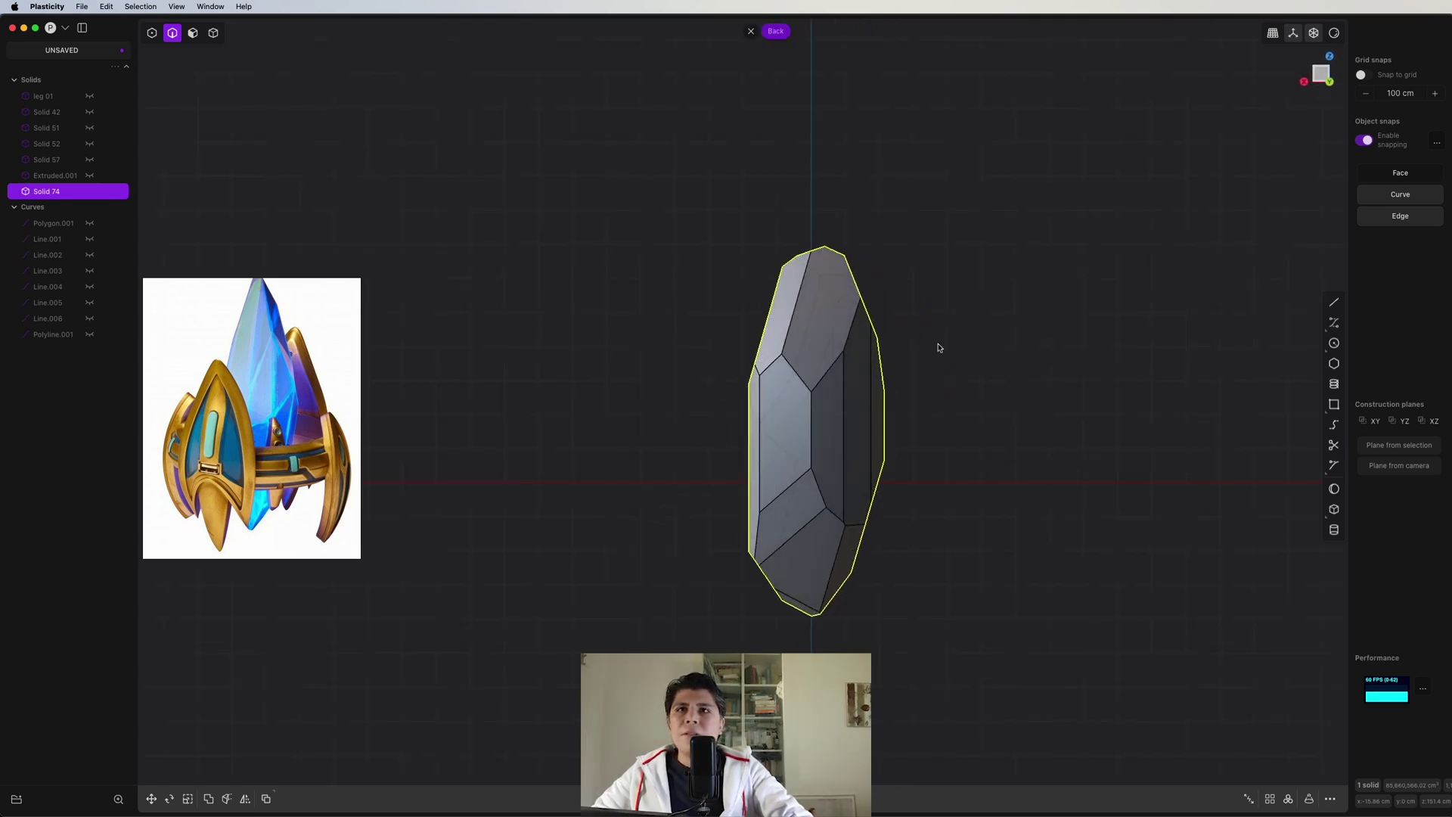
pyautogui.scroll(3, 1034, 276)
pyautogui.scroll(2, 634, 408)
pyautogui.press('3')
pyautogui.moveTo(638, 418); pyautogui.dragTo(567, 428)
pyautogui.moveTo(584, 423); pyautogui.dragTo(803, 395, button='right')
pyautogui.press('Return')
pyautogui.moveTo(838, 372); pyautogui.dragTo(840, 369)
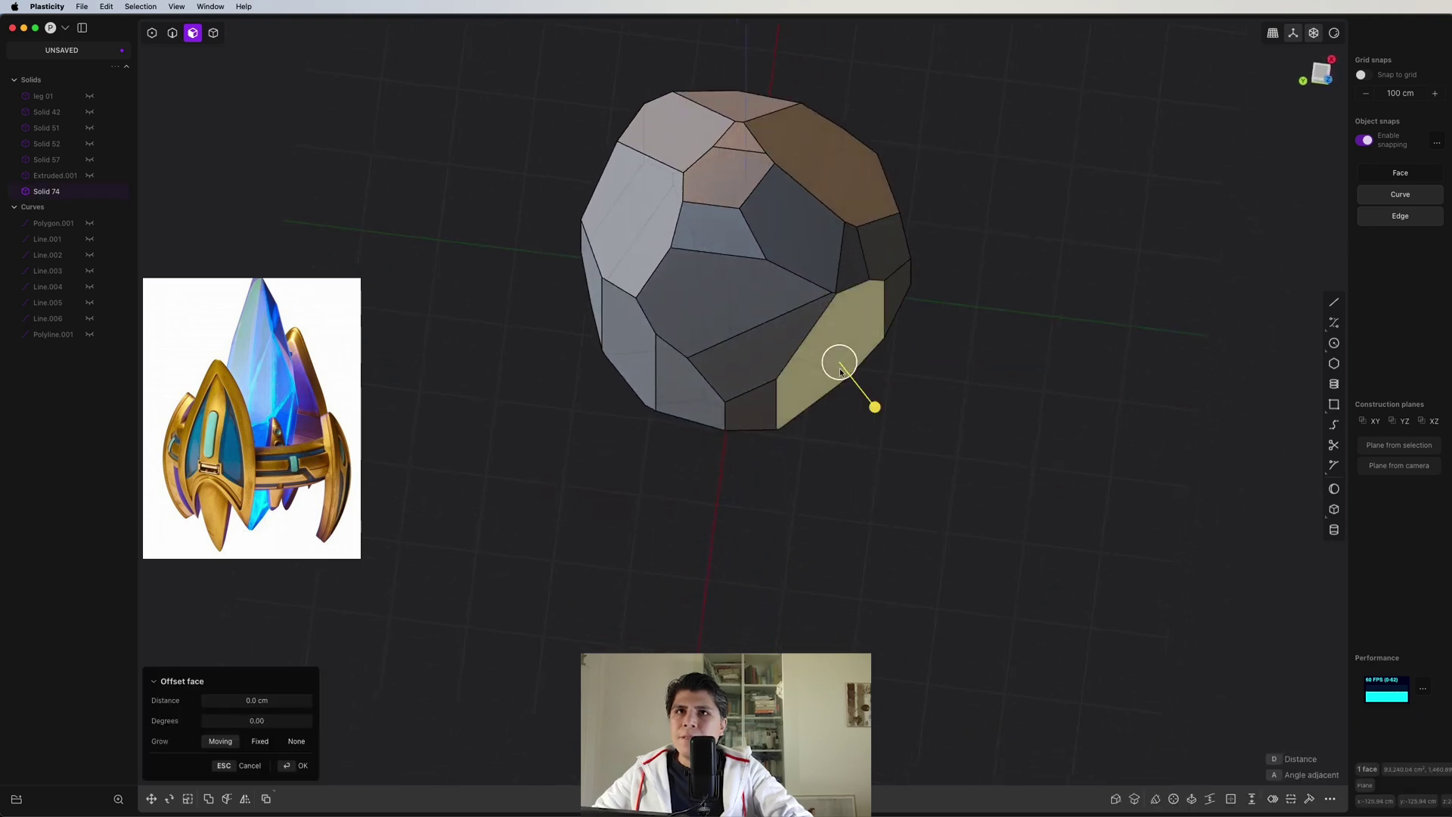
pyautogui.moveTo(872, 404); pyautogui.dragTo(927, 272, button='right')
pyautogui.press('x')
# - Unhide all objects and rotate the crystal about half a turn in the left view so its sharper end points up
pyautogui.press('2')
pyautogui.press('4')
pyautogui.hotkey('alt', 'h')
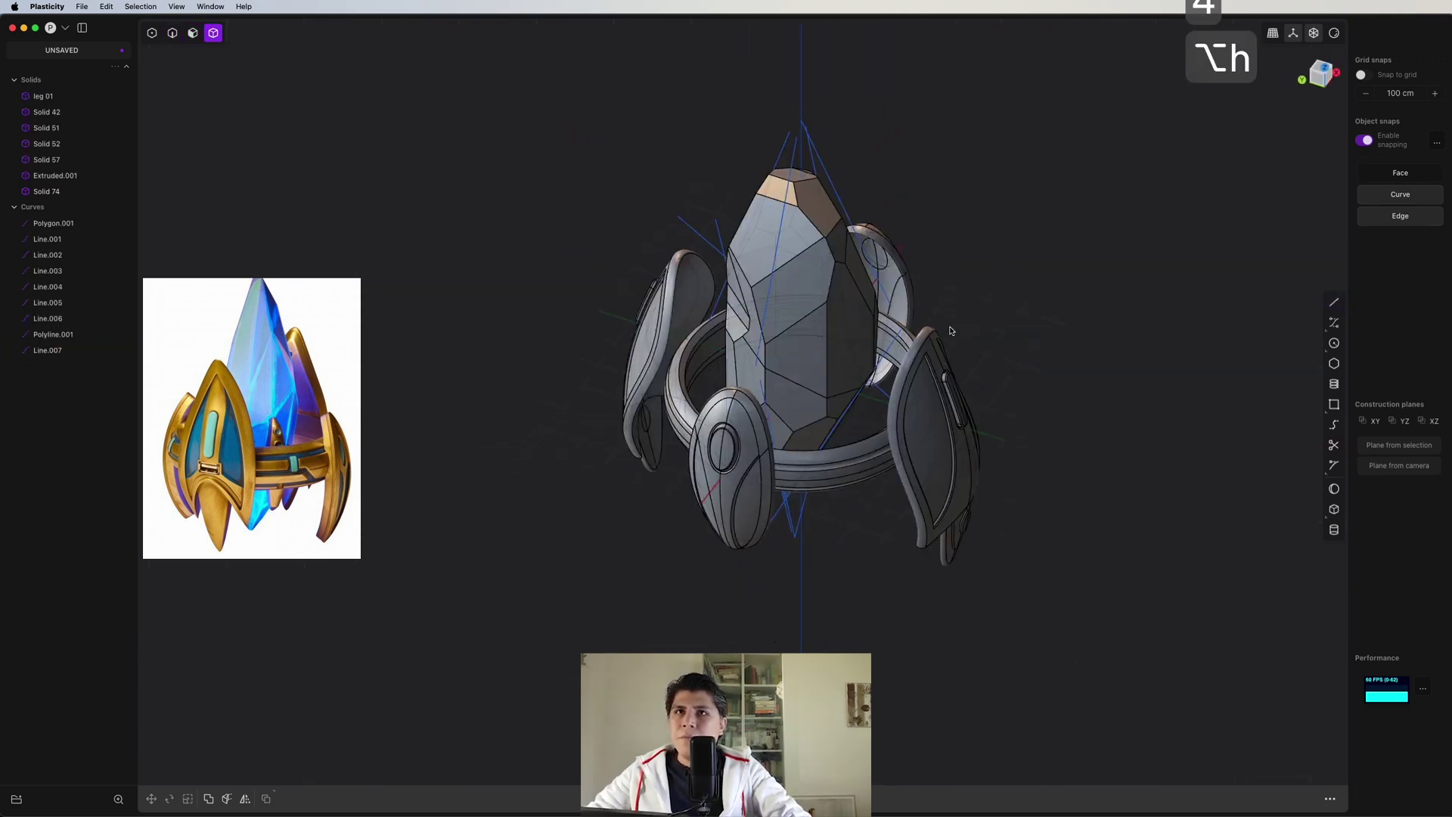
pyautogui.press('ctrl+KP_3')
pyautogui.click(930, 272)
pyautogui.press('r')
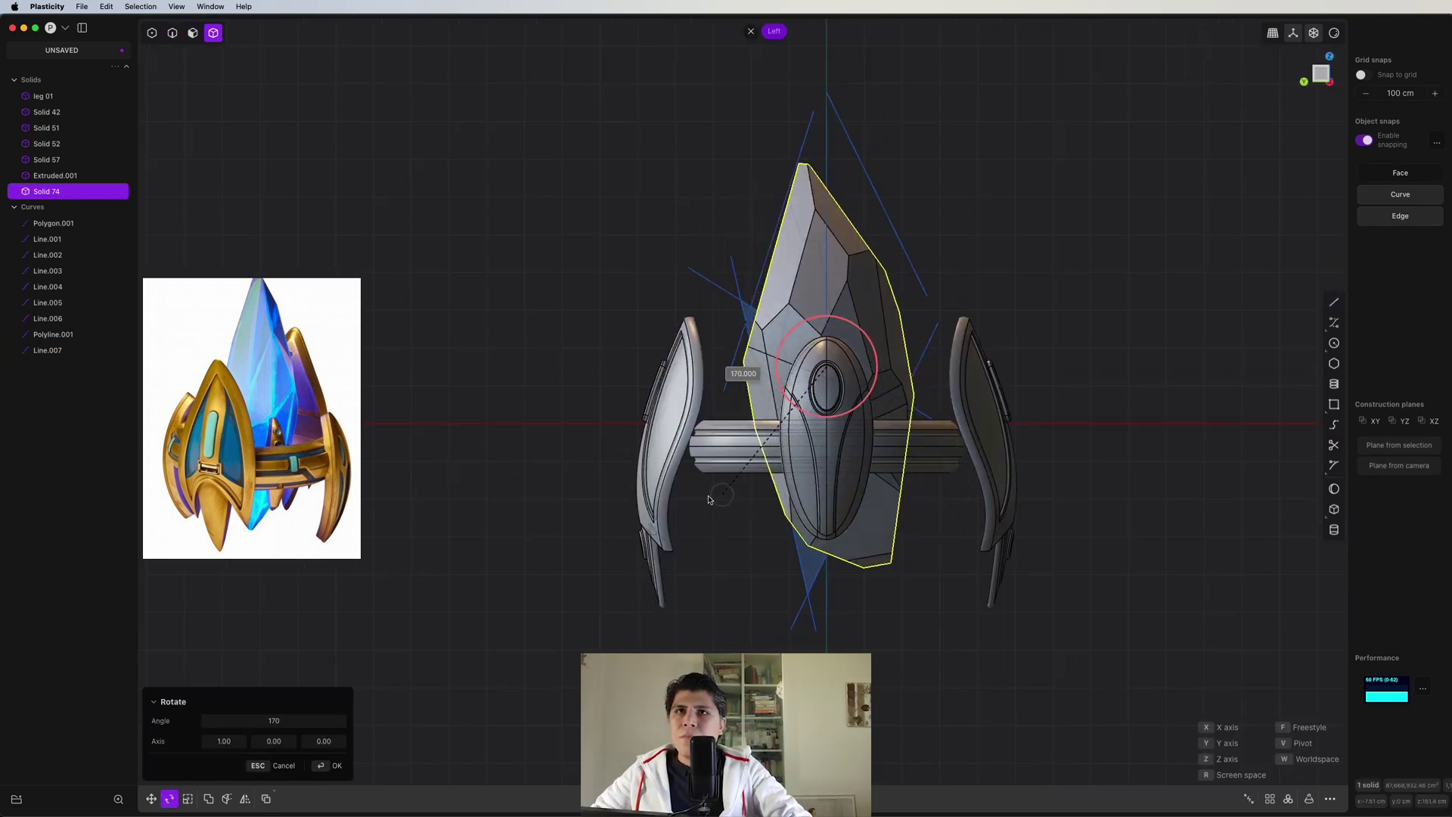
pyautogui.click(661, 502)
pyautogui.moveTo(946, 356); pyautogui.dragTo(800, 293, button='right')
pyautogui.click(1330, 77)
pyautogui.press('Escape')
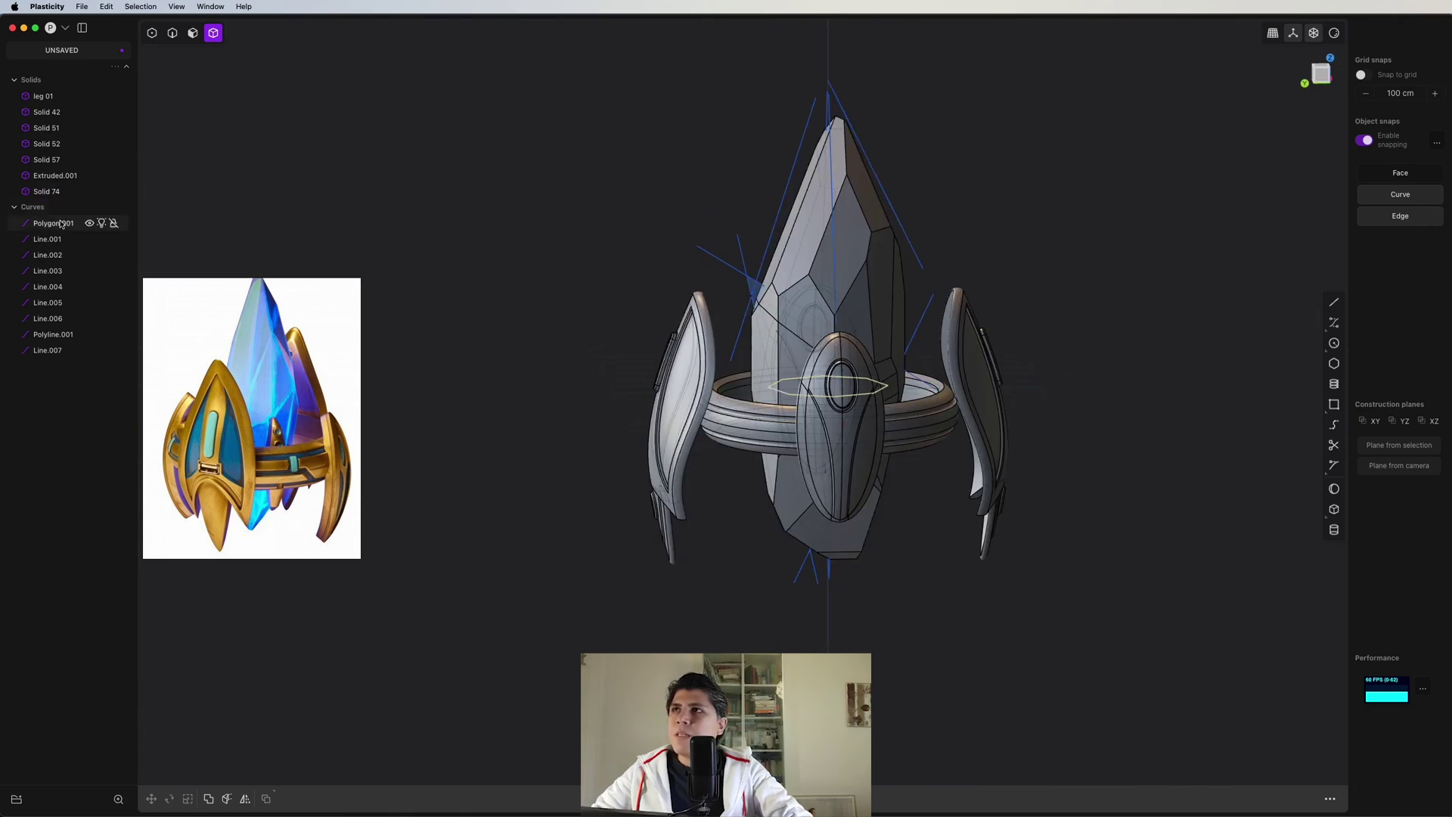
# - Delete all construction curves, from Polygon.001 to Line.007
pyautogui.keyDown('shift'); pyautogui.click(66, 346); pyautogui.keyUp('shift')
pyautogui.press('Delete')
pyautogui.click(893, 493)
pyautogui.moveTo(893, 493); pyautogui.dragTo(637, 344, button='right')
# - Duplicate one oval side plate and move the copy inward, inside the ring
pyautogui.moveTo(360, 451); pyautogui.dragTo(934, 386, button='right')
pyautogui.click(571, 454)
pyautogui.keyDown('shift'); pyautogui.click(900, 250); pyautogui.keyUp('shift')
pyautogui.press('Escape')
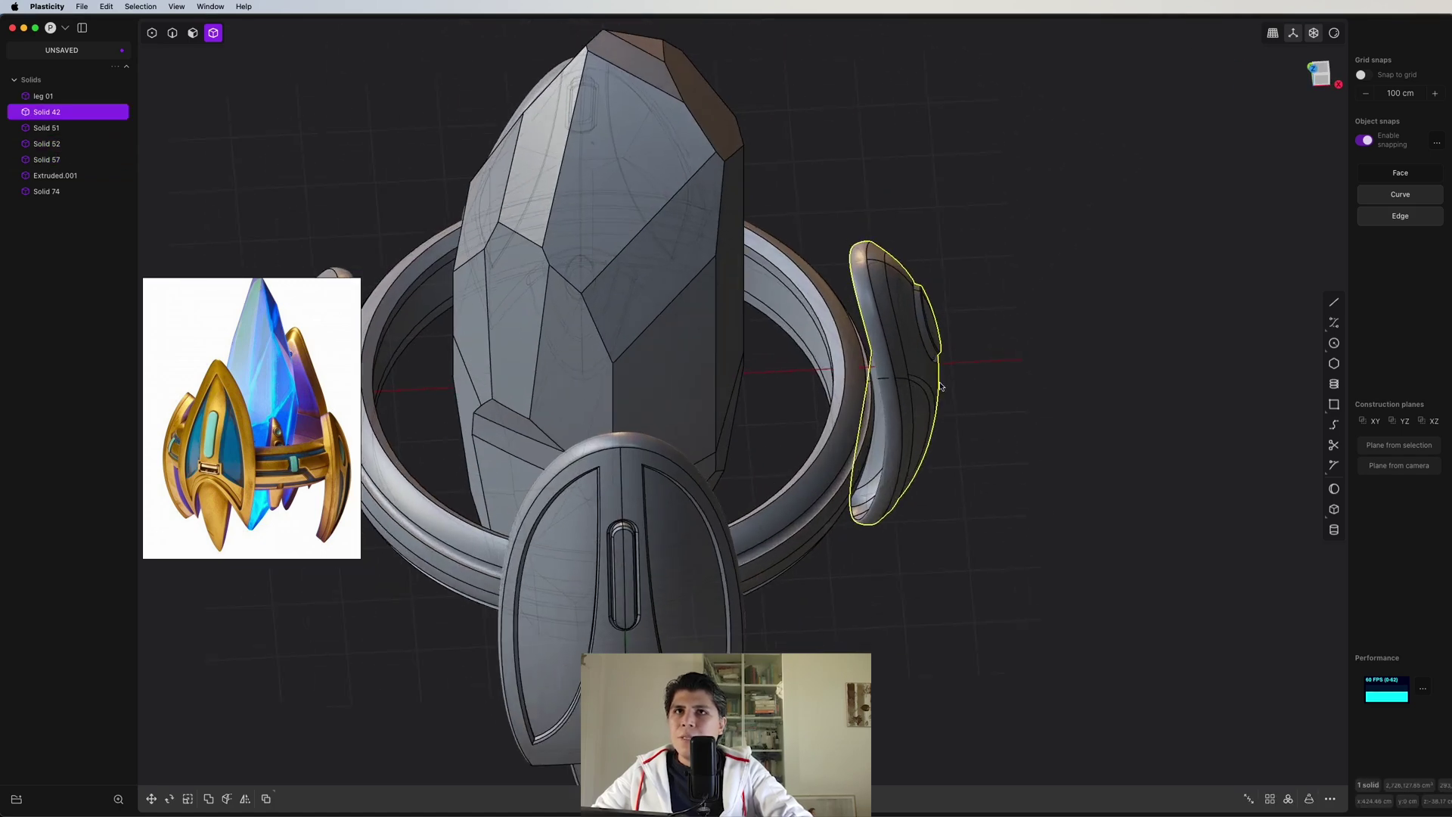
pyautogui.hotkey('shift', 'd')
pyautogui.press('r')
pyautogui.scroll(5, 810, 415)
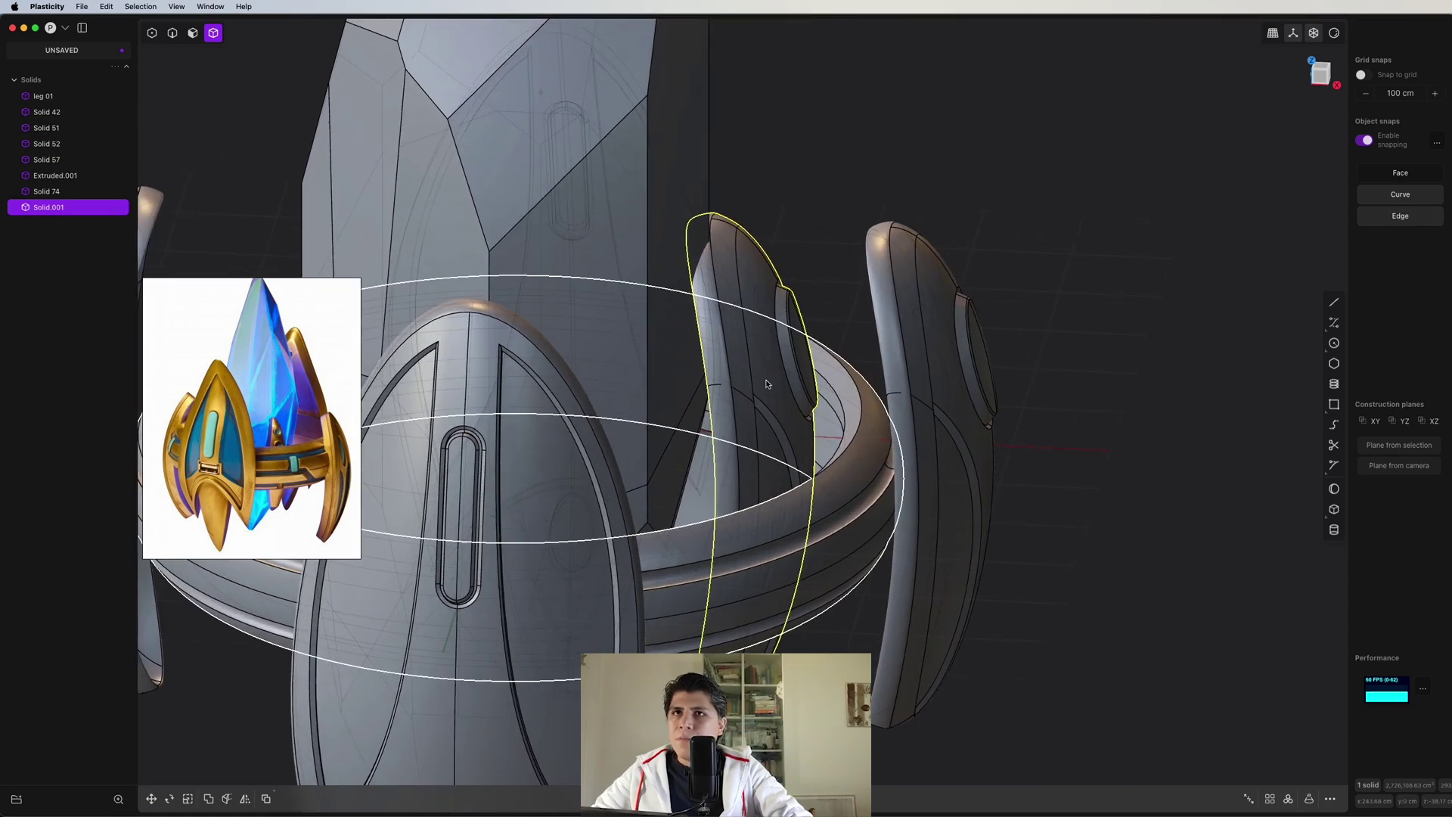
pyautogui.click(809, 414)
# - Scale the copied oval plate uniformly to about 0.65 and adjust its rotation
pyautogui.press('s')
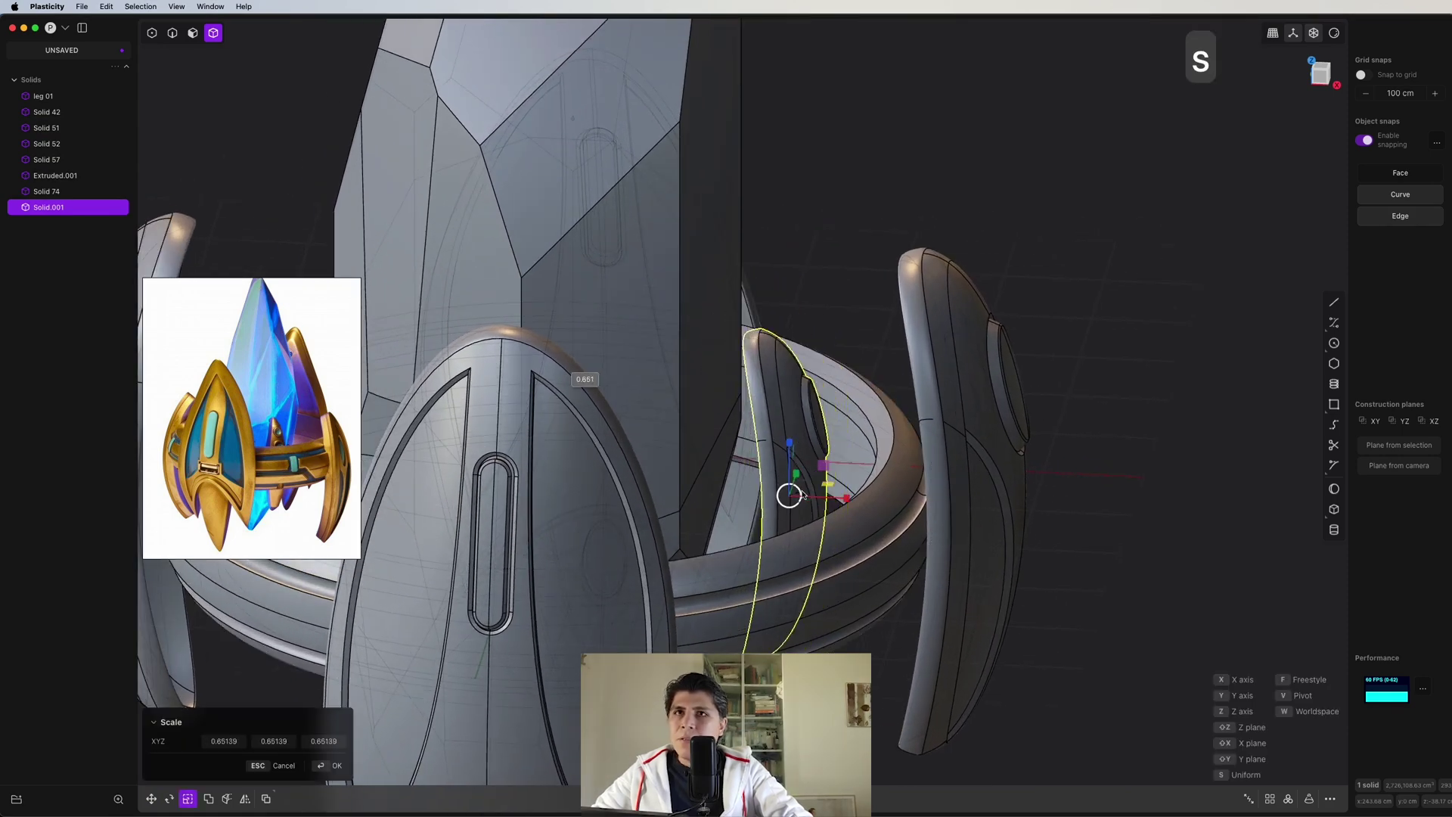
pyautogui.click(806, 488)
pyautogui.moveTo(807, 488); pyautogui.dragTo(787, 398, button='right')
pyautogui.press('r')
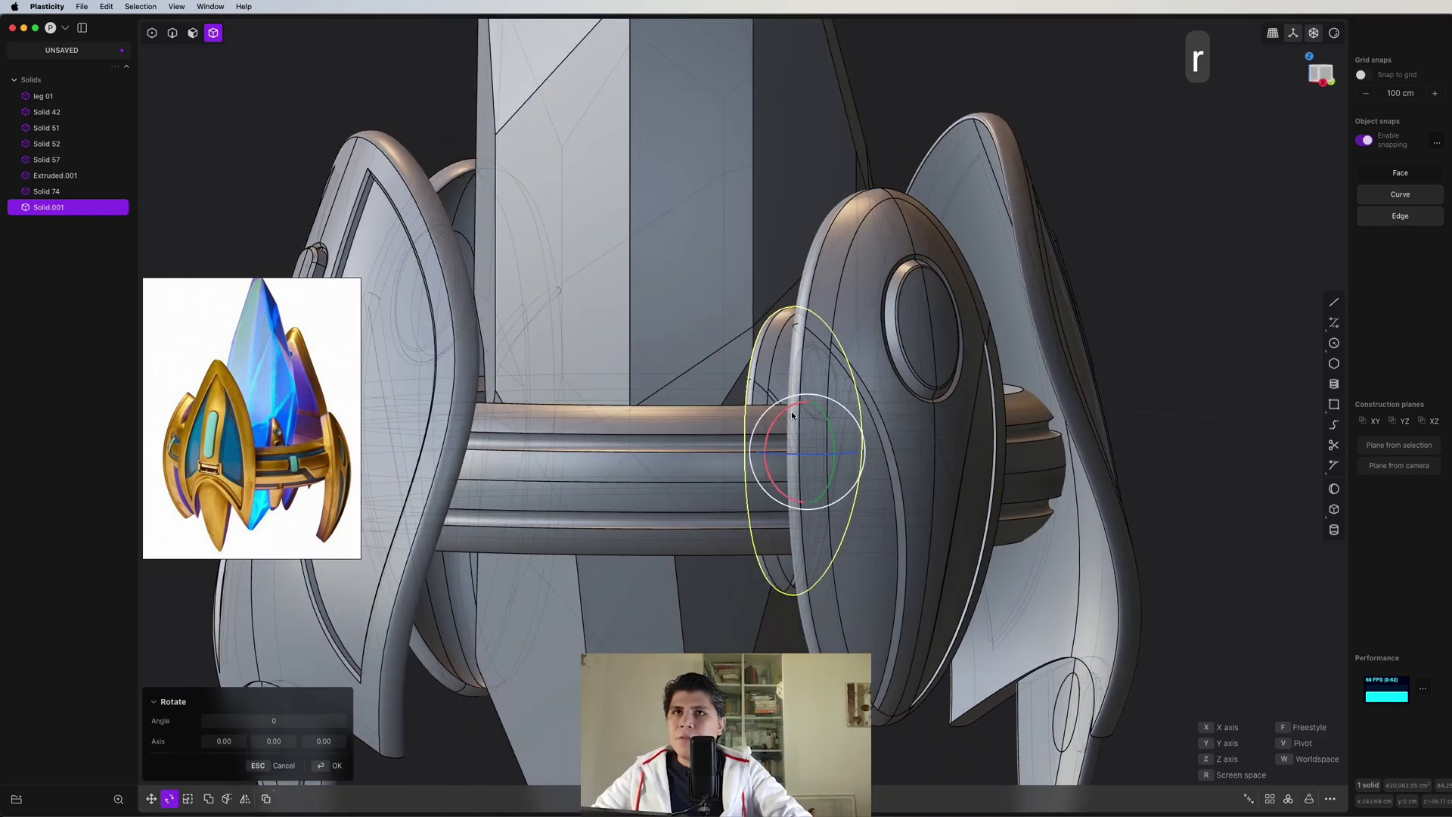
pyautogui.click(847, 558)
# - Mirror the small oval plate along X across the ring's centre and rotate both small plates about Z in the top view
pyautogui.scroll(-5, 839, 544)
pyautogui.moveTo(832, 530); pyautogui.dragTo(802, 472, button='right')
pyautogui.hotkey('alt', 'x')
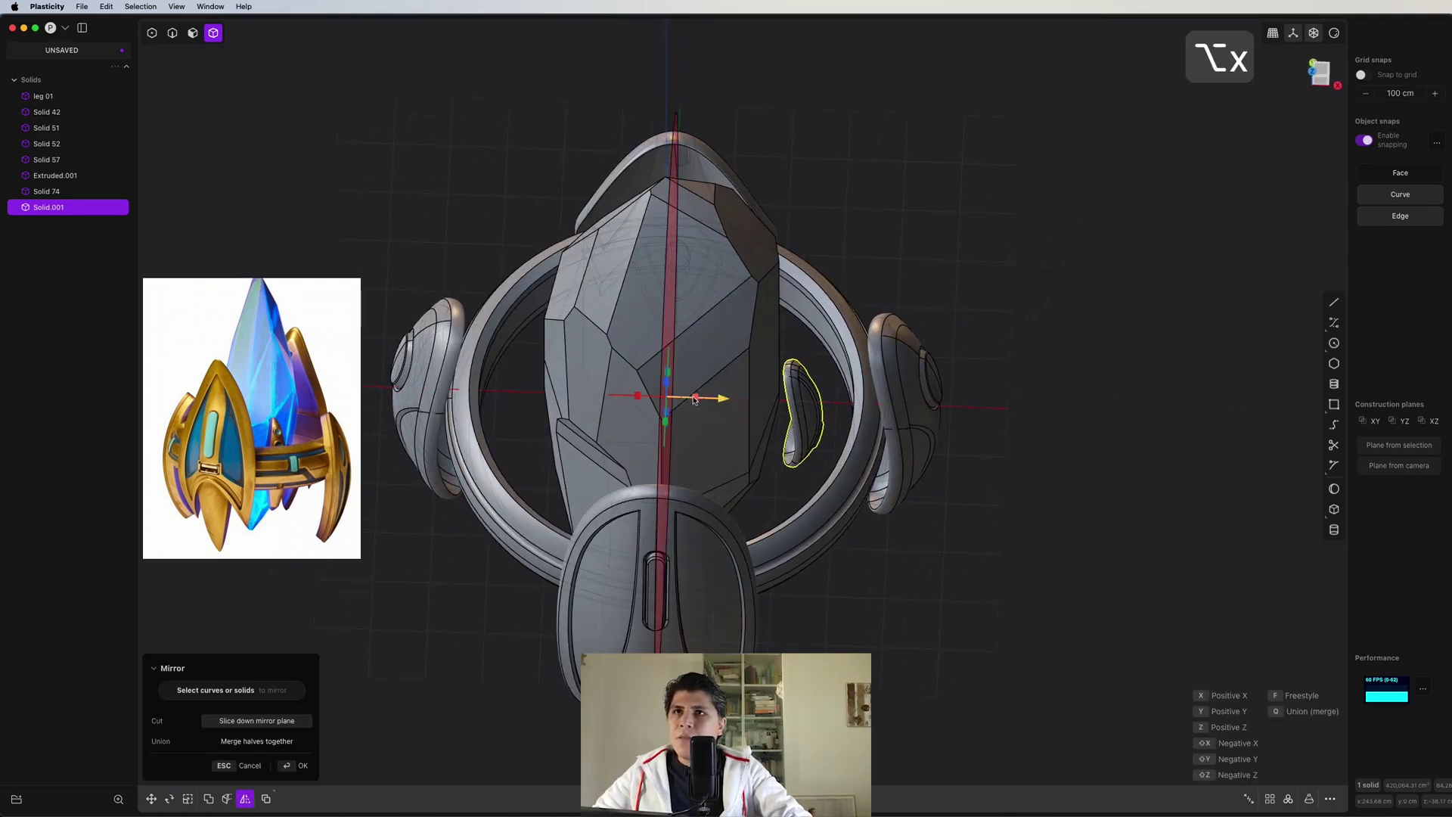
pyautogui.click(695, 399)
pyautogui.moveTo(695, 400); pyautogui.dragTo(745, 344, button='right')
pyautogui.press('r')
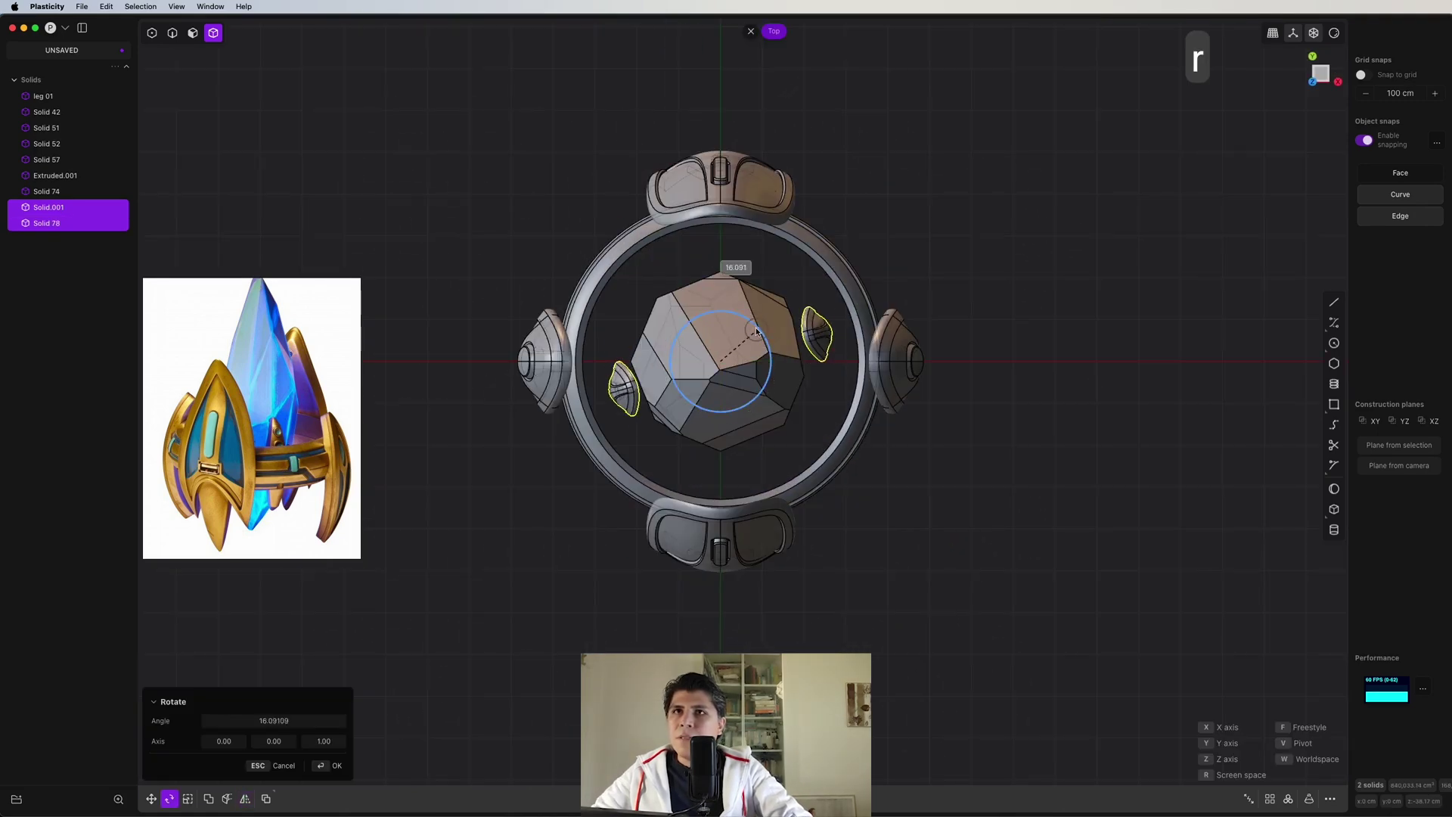
pyautogui.click(850, 361)
pyautogui.moveTo(851, 360); pyautogui.dragTo(854, 454, button='right')
# - Duplicate the grooved ring, scale the copy down inside the original and check the model with edges hidden
pyautogui.click(854, 454)
pyautogui.scroll(-3, 859, 453)
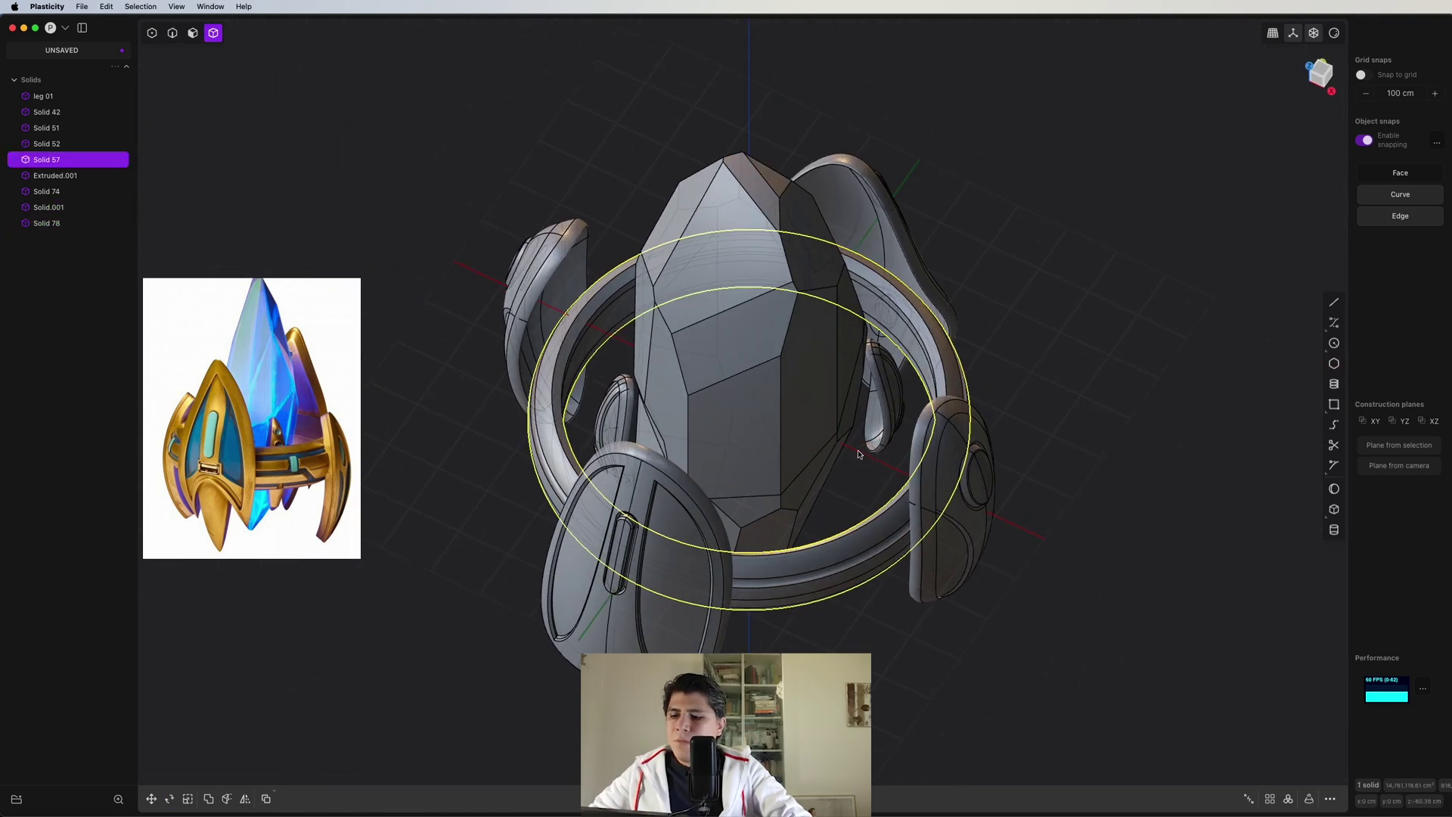
pyautogui.hotkey('shift', 'd')
pyautogui.press('s')
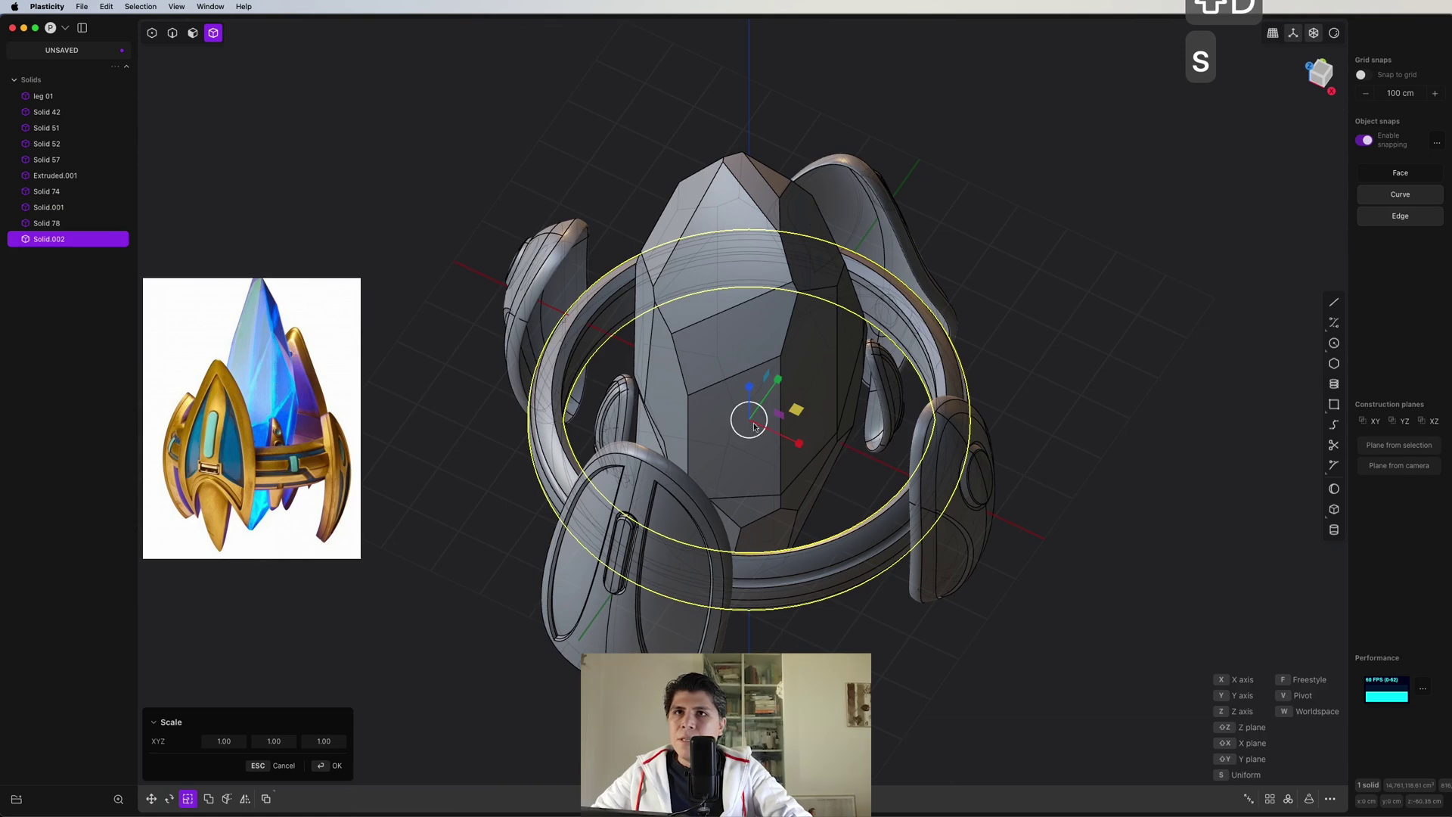
pyautogui.click(749, 417)
pyautogui.press('shift+super+e')
pyautogui.moveTo(749, 417); pyautogui.dragTo(866, 474, button='middle')
pyautogui.press('shift+super+e')
# - Draw a horizontal guide line at the lower tip of the large armor plate in the back view
pyautogui.scroll(5, 865, 473)
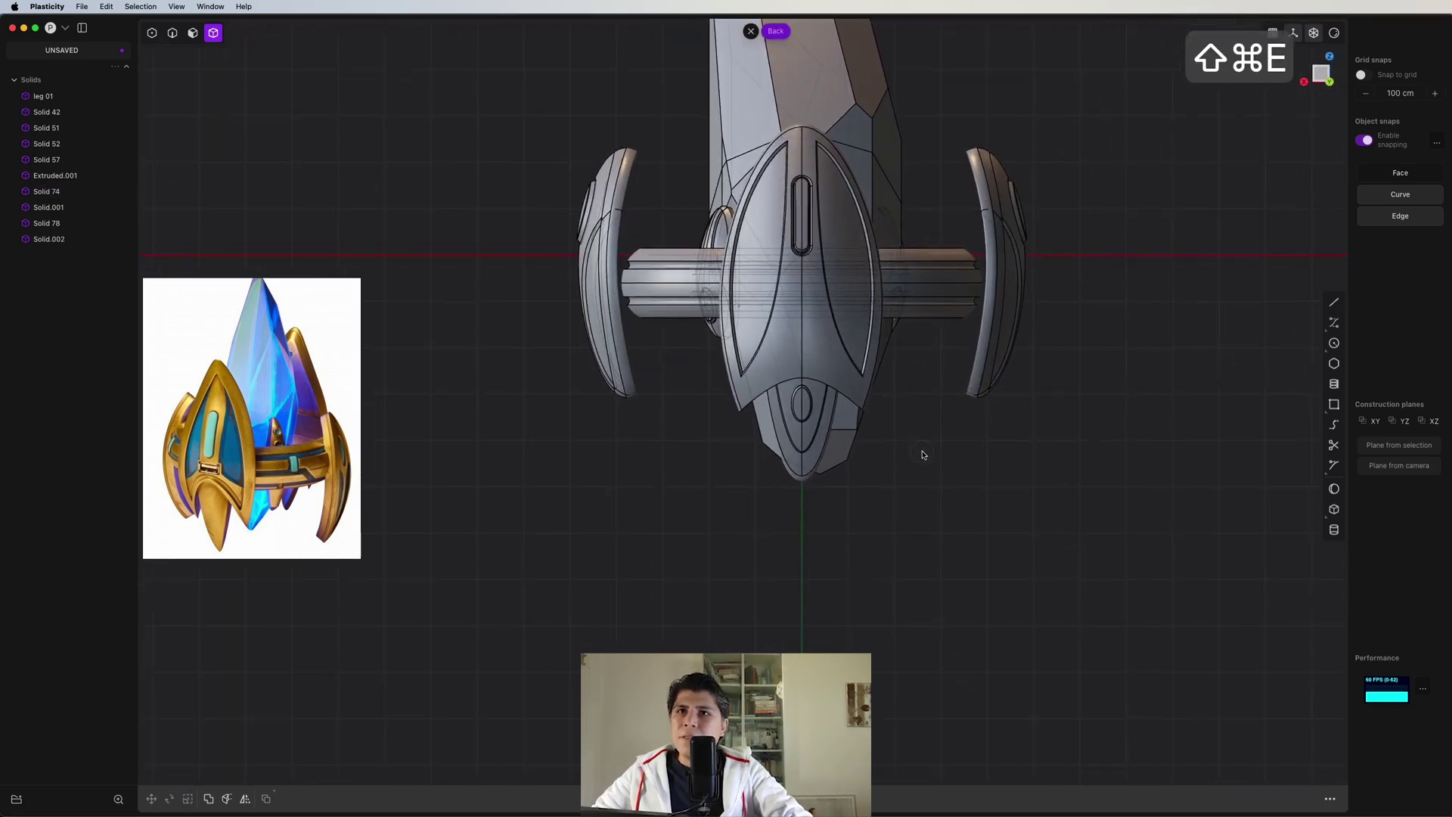
pyautogui.scroll(3, 868, 485)
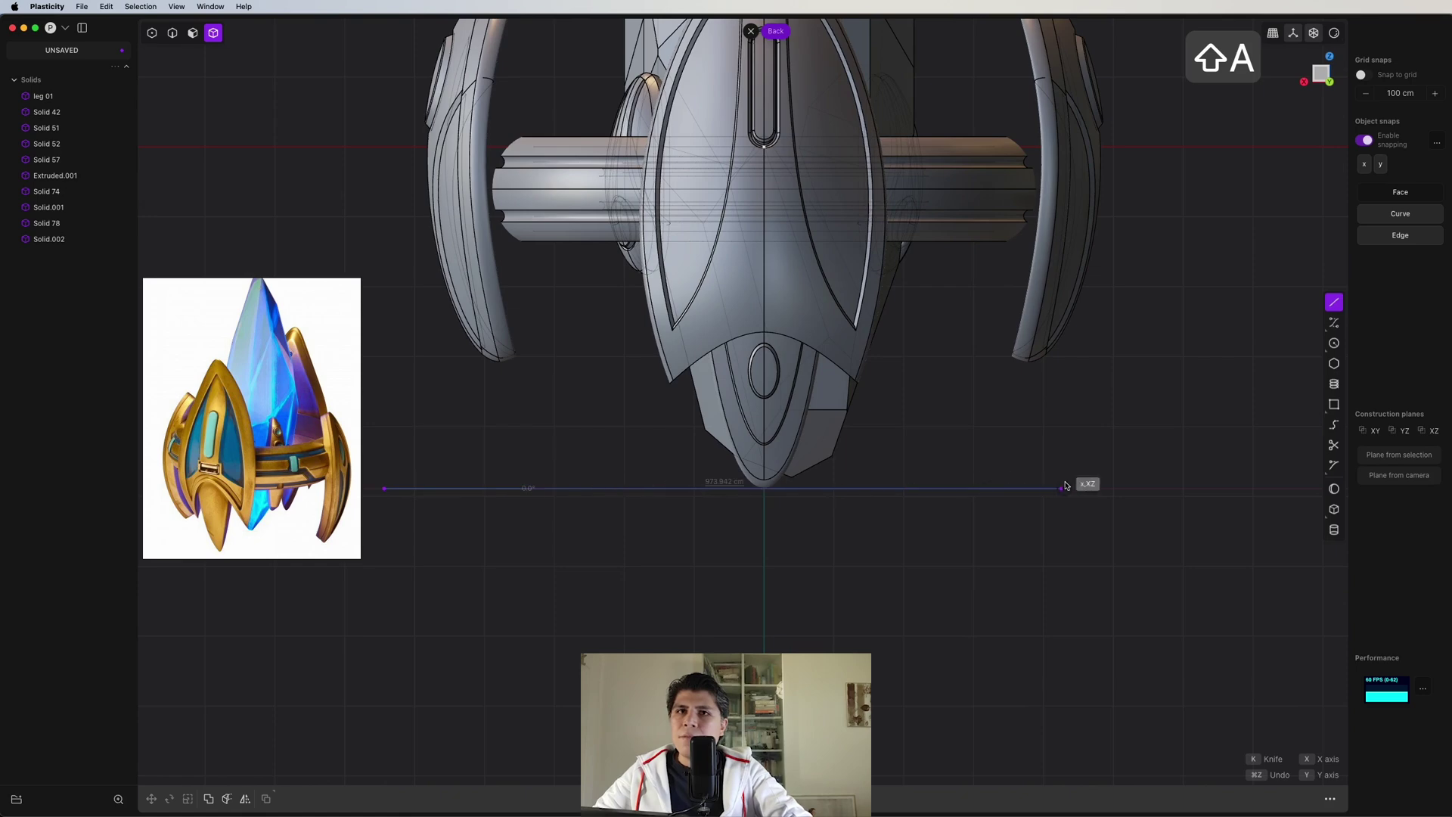
pyautogui.click(1140, 488)
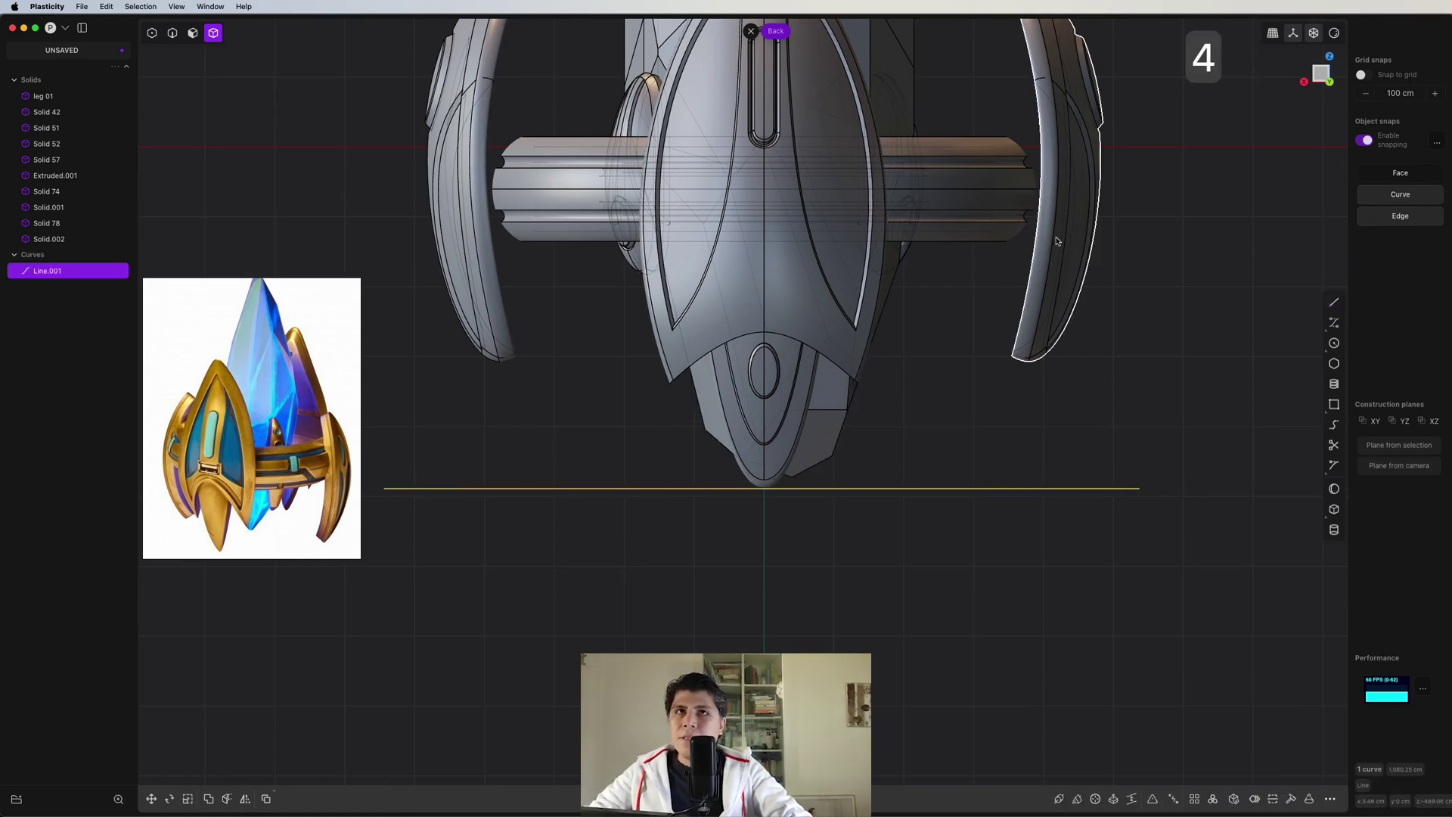
# - Lower the two outer oval plates about 182 cm along Z until their lower ends reach the guide line
pyautogui.click(1029, 267)
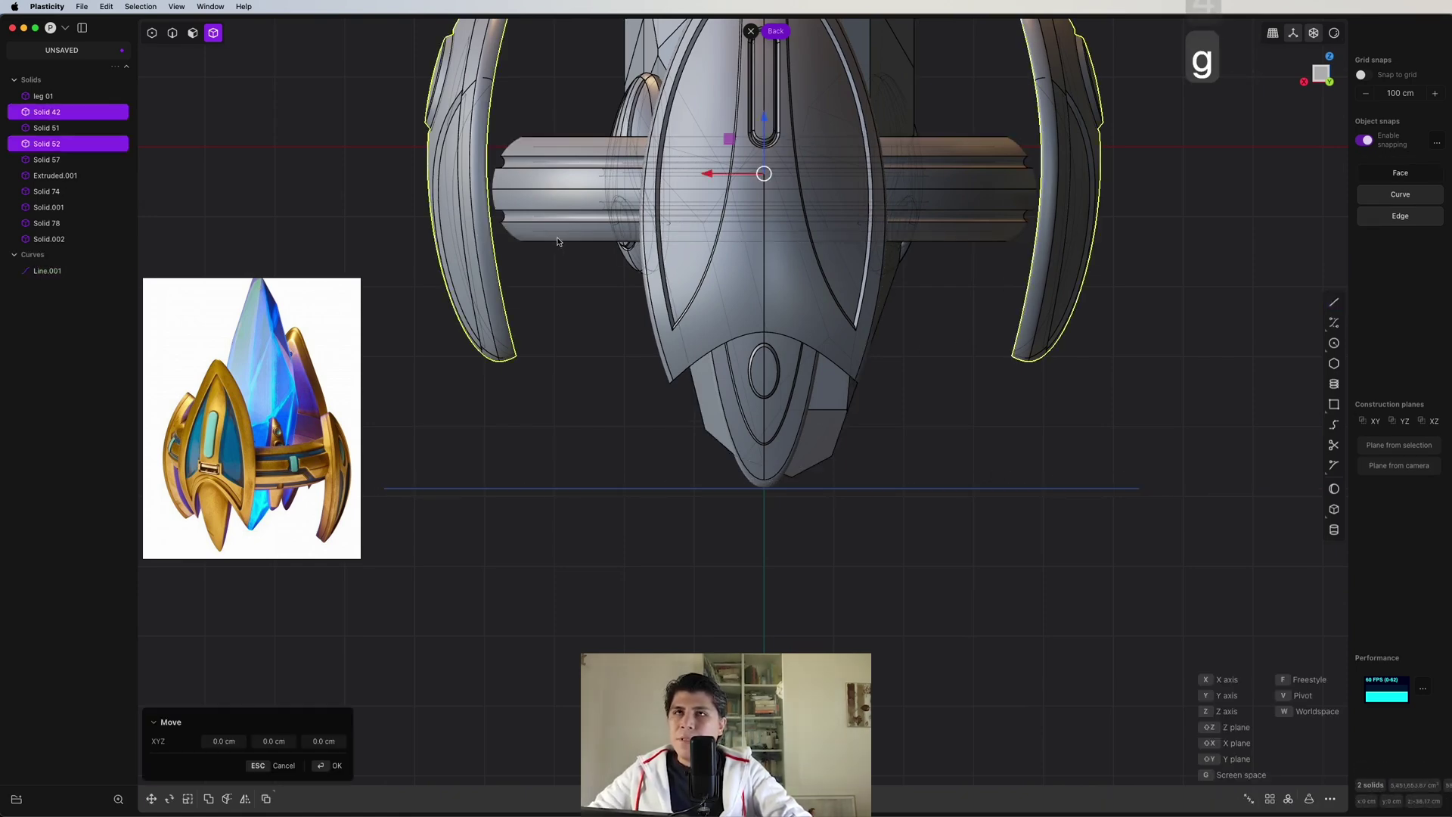
pyautogui.moveTo(765, 113); pyautogui.dragTo(792, 247)
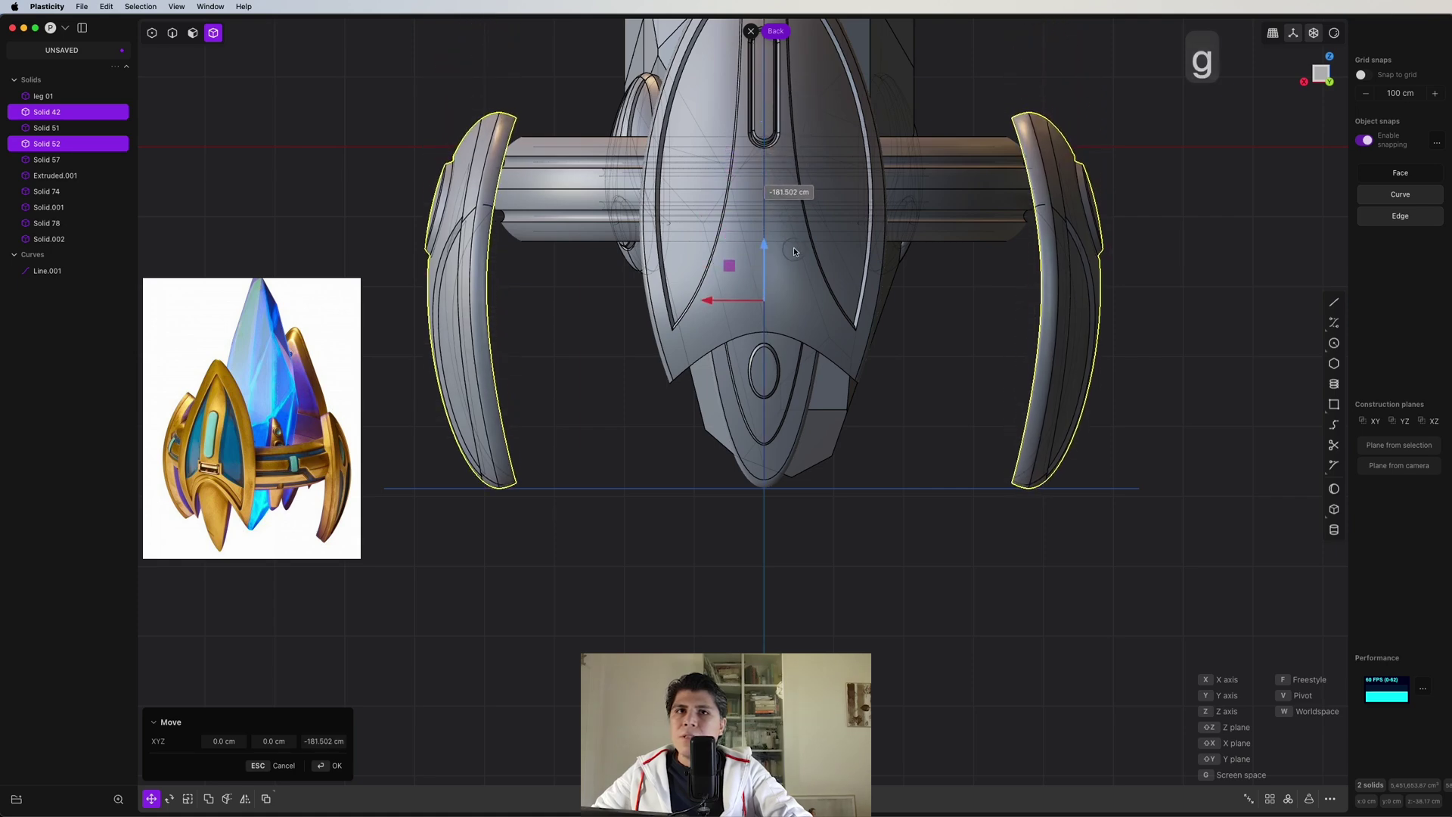
pyautogui.click(792, 252)
# - Delete one of the two large armor plates, leg 01
pyautogui.scroll(-3, 1022, 363)
pyautogui.click(1021, 380)
pyautogui.moveTo(1021, 380)
pyautogui.mouseDown(button='right')
pyautogui.moveTo(863, 418)
pyautogui.moveTo(891, 305)
pyautogui.mouseUp(button='right')
pyautogui.press('x')
# - Move the remaining large armor plate closer to the ring and mirror it to the opposite side
pyautogui.click(1029, 327)
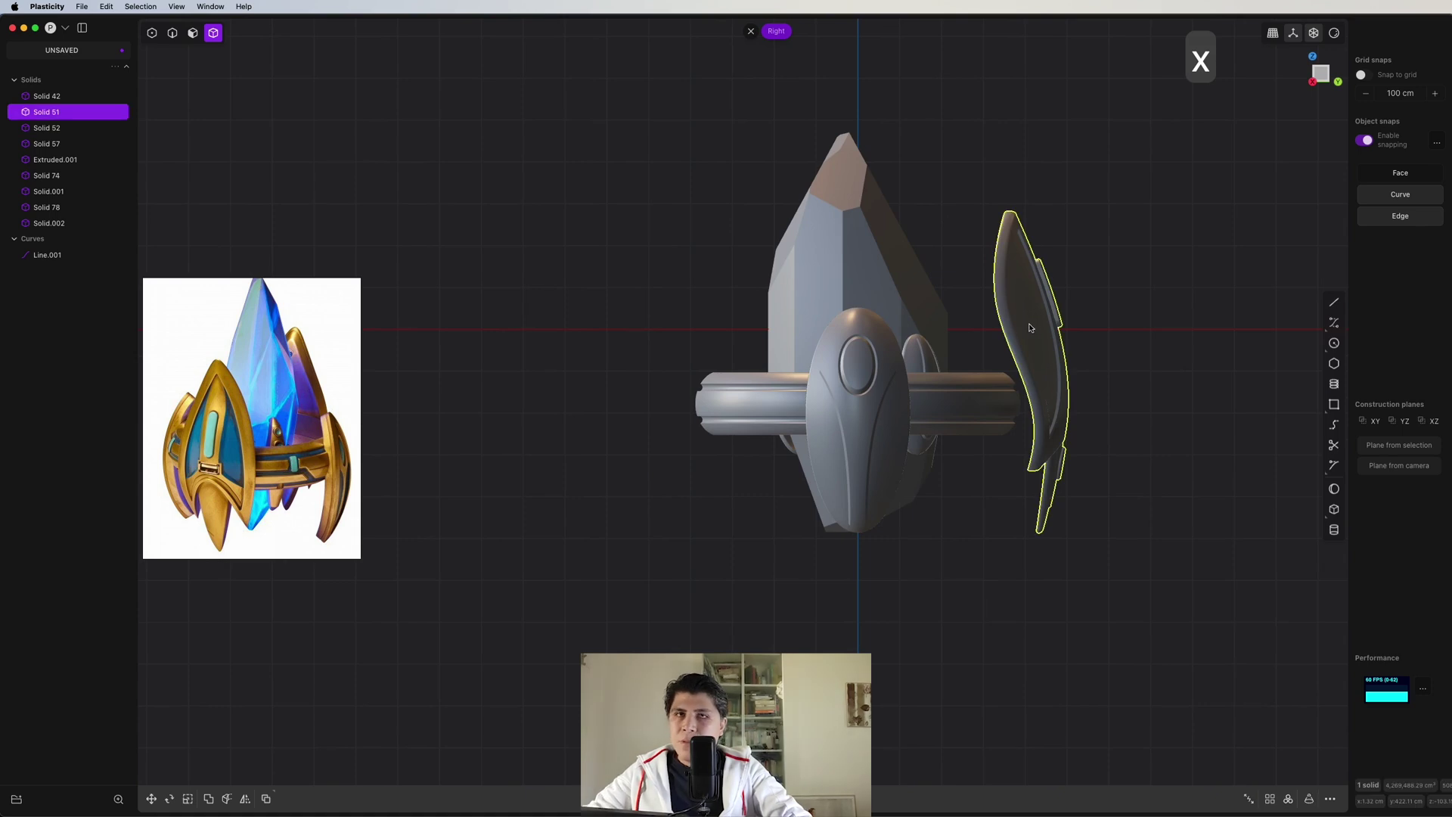
pyautogui.press('g')
pyautogui.click(1067, 378)
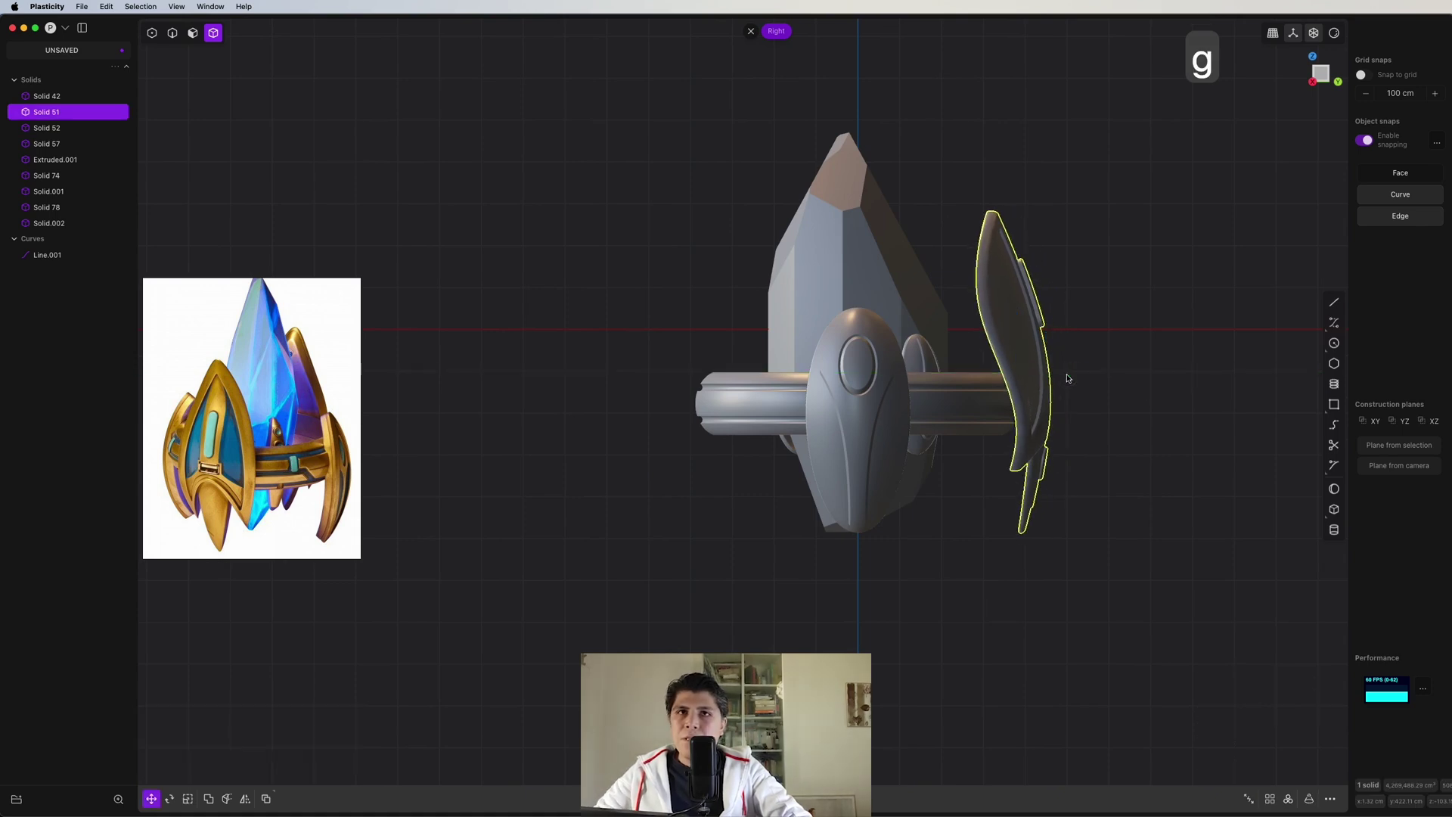
pyautogui.hotkey('alt', 'x')
pyautogui.click(895, 331)
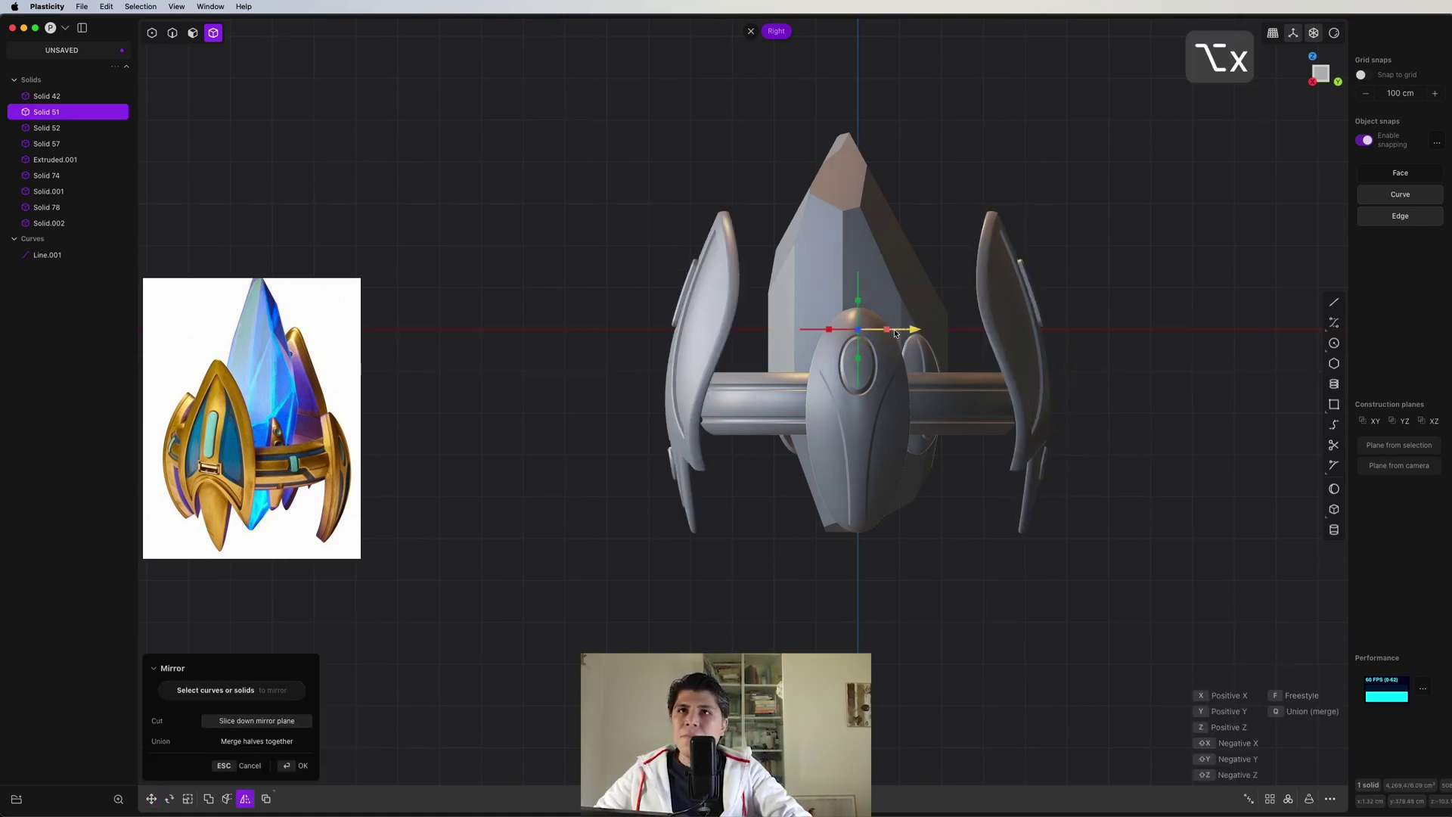
# - Delete the left one of the two outer oval plates in the front view
pyautogui.click(1318, 49)
pyautogui.click(1015, 370)
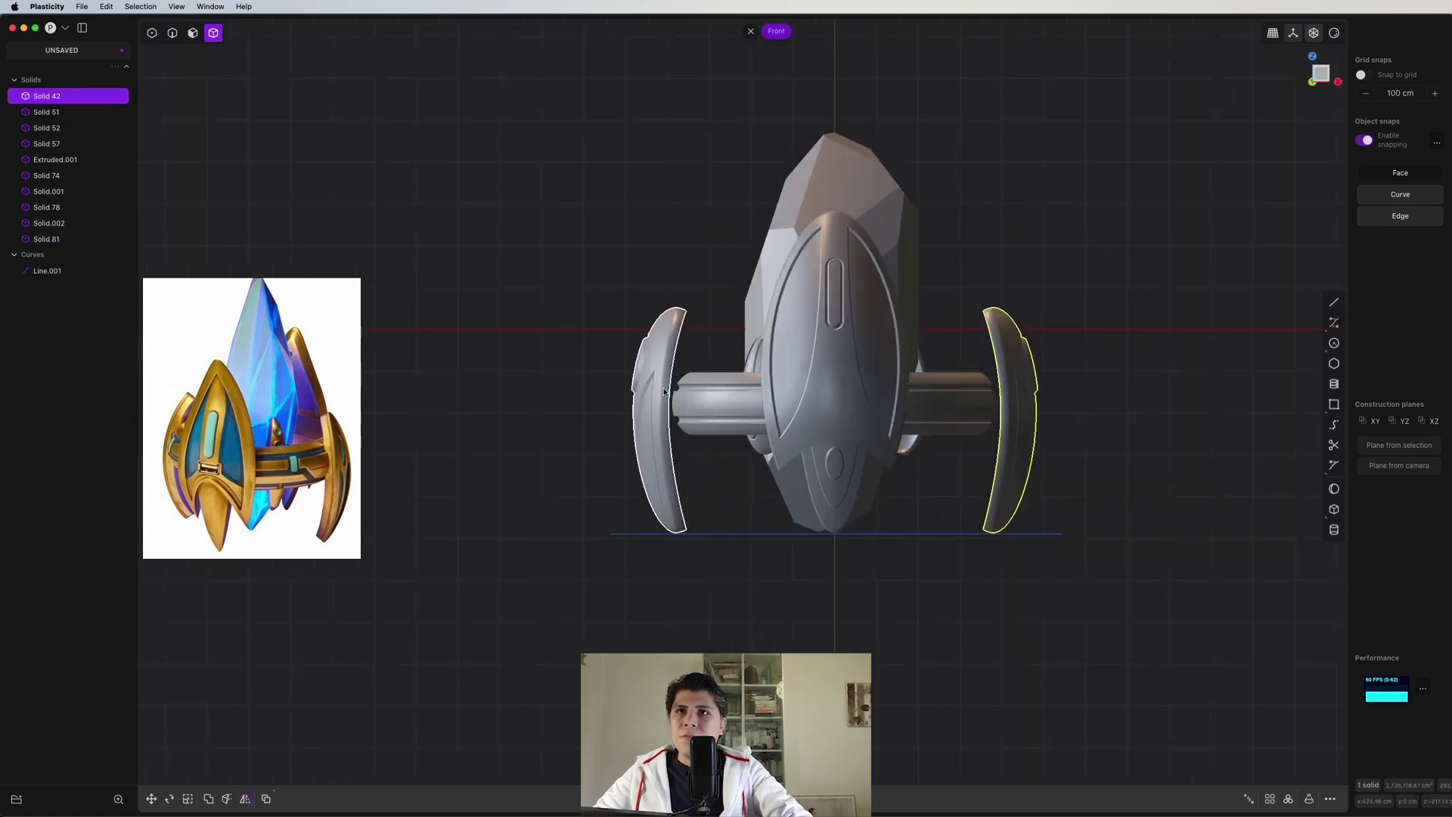
pyautogui.press('x')
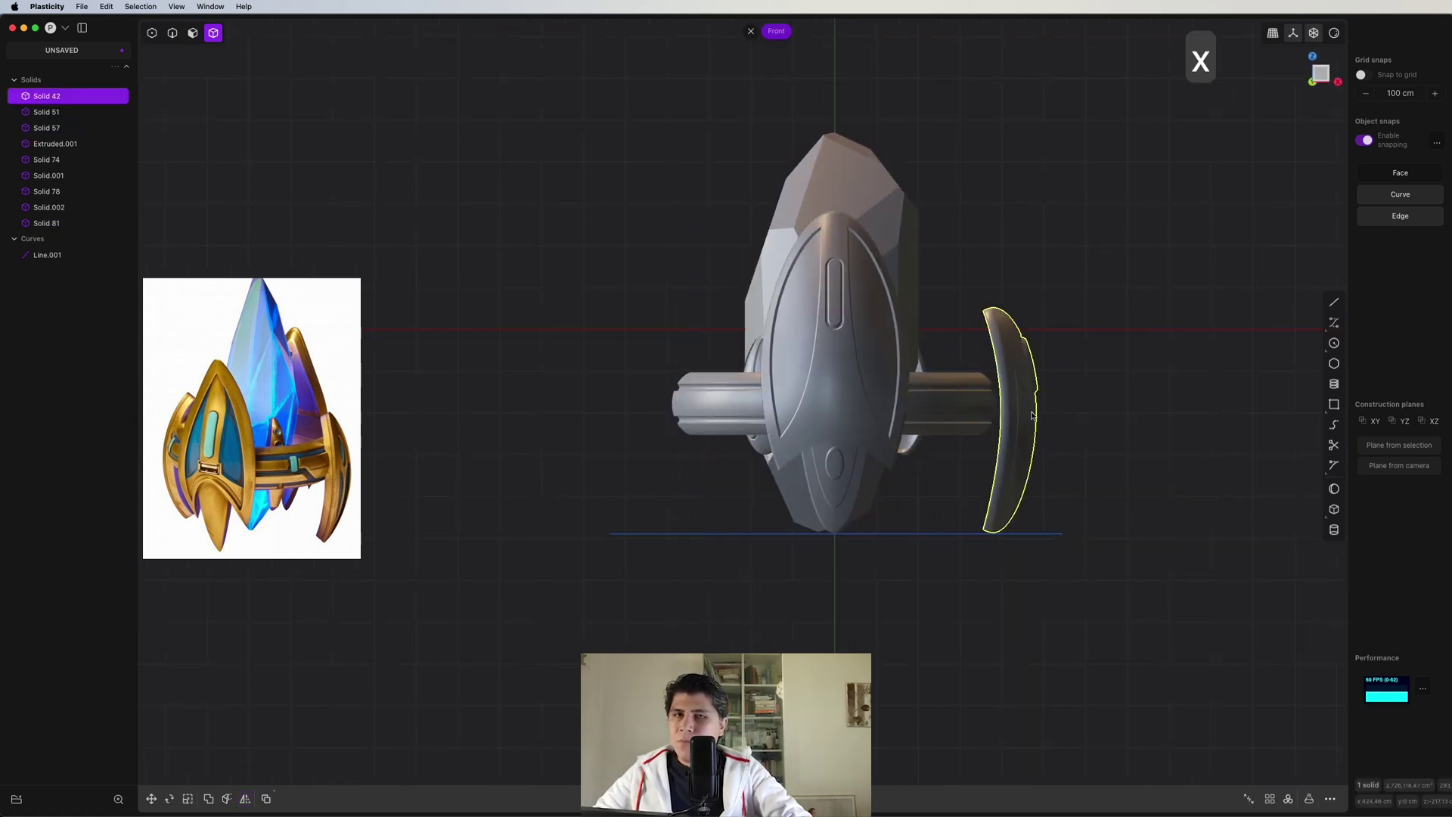
# - Move the remaining outer oval plate closer to the ring and mirror it across X to the opposite side
pyautogui.press('g')
pyautogui.hotkey('alt', 'x')
pyautogui.click(867, 330)
# - Examine the assembled artifact from several angles, checking the plates' fit around the ring against the reference image
pyautogui.moveTo(867, 330); pyautogui.dragTo(828, 358, button='middle')
pyautogui.scroll(5, 953, 416)
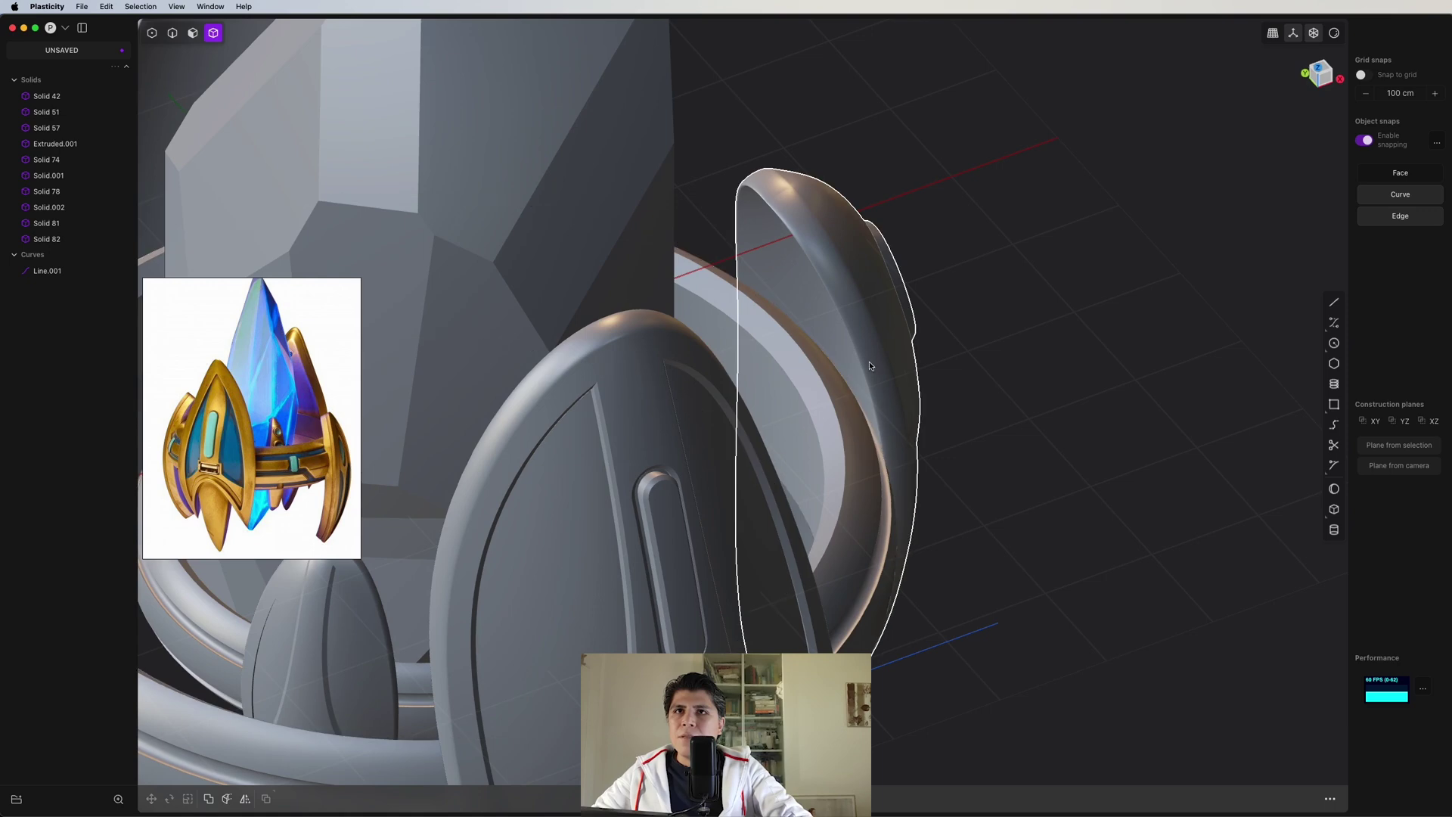
pyautogui.click(807, 391)
pyautogui.scroll(-5, 811, 376)
pyautogui.moveTo(963, 366); pyautogui.dragTo(969, 493, button='middle')
pyautogui.scroll(-3, 782, 291)
pyautogui.click(922, 359)
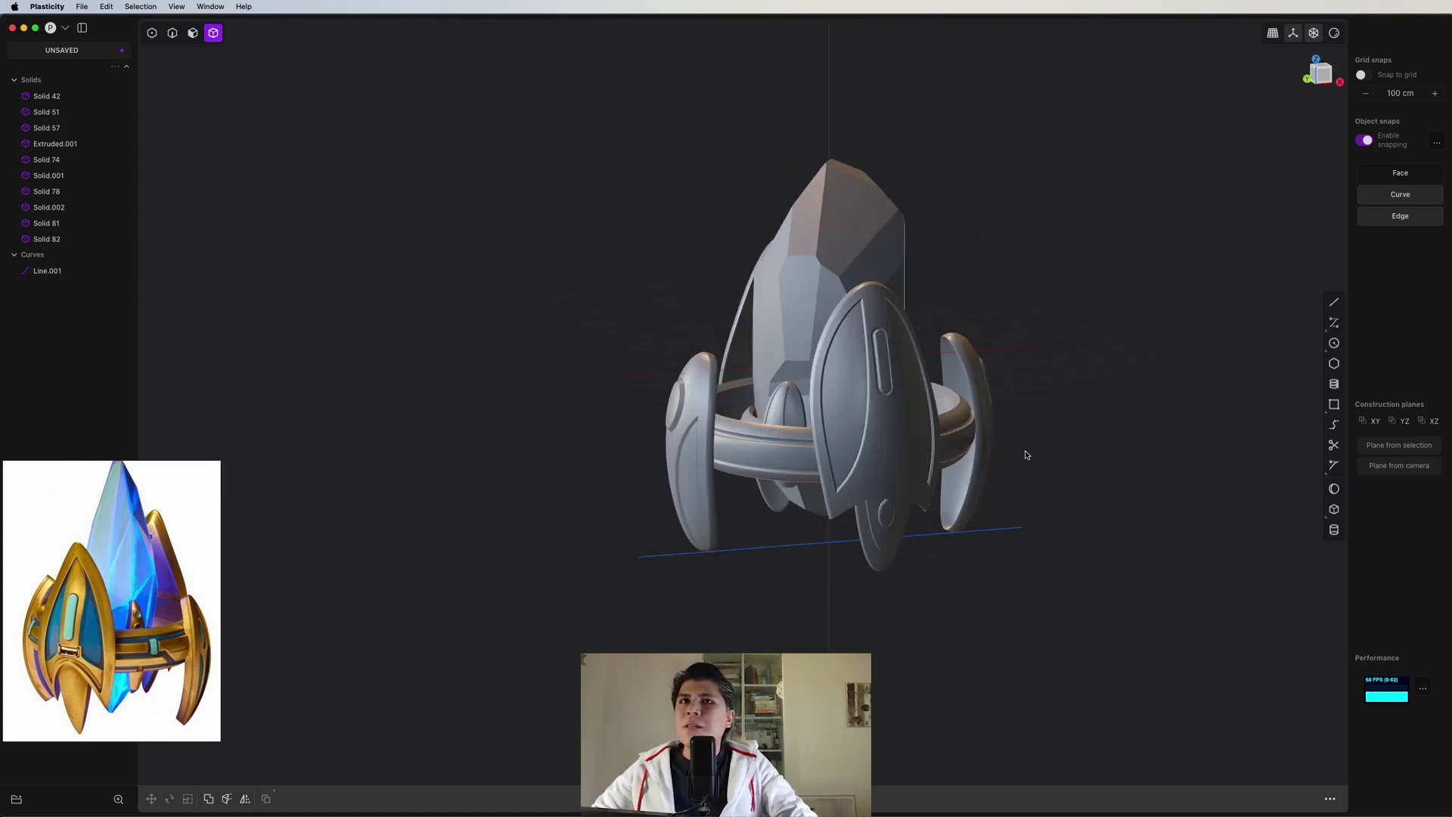
pyautogui.moveTo(1024, 454); pyautogui.dragTo(1017, 472, button='middle')
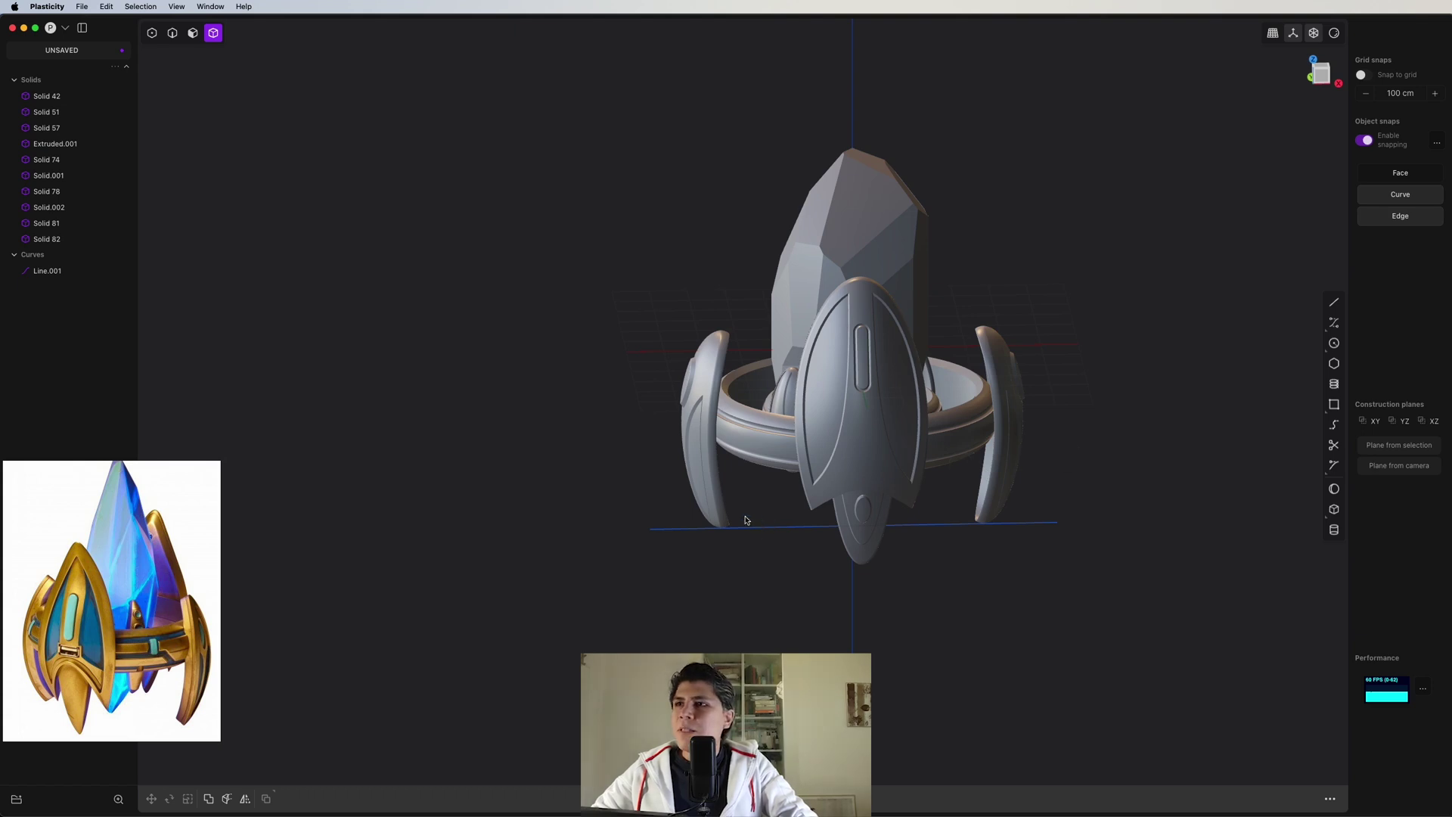
pyautogui.hscroll(3, 759, 525)
# - Switch to Blender and bring in the artifact's solids through the Plasticity bridge connection
pyautogui.press('super+Tab')
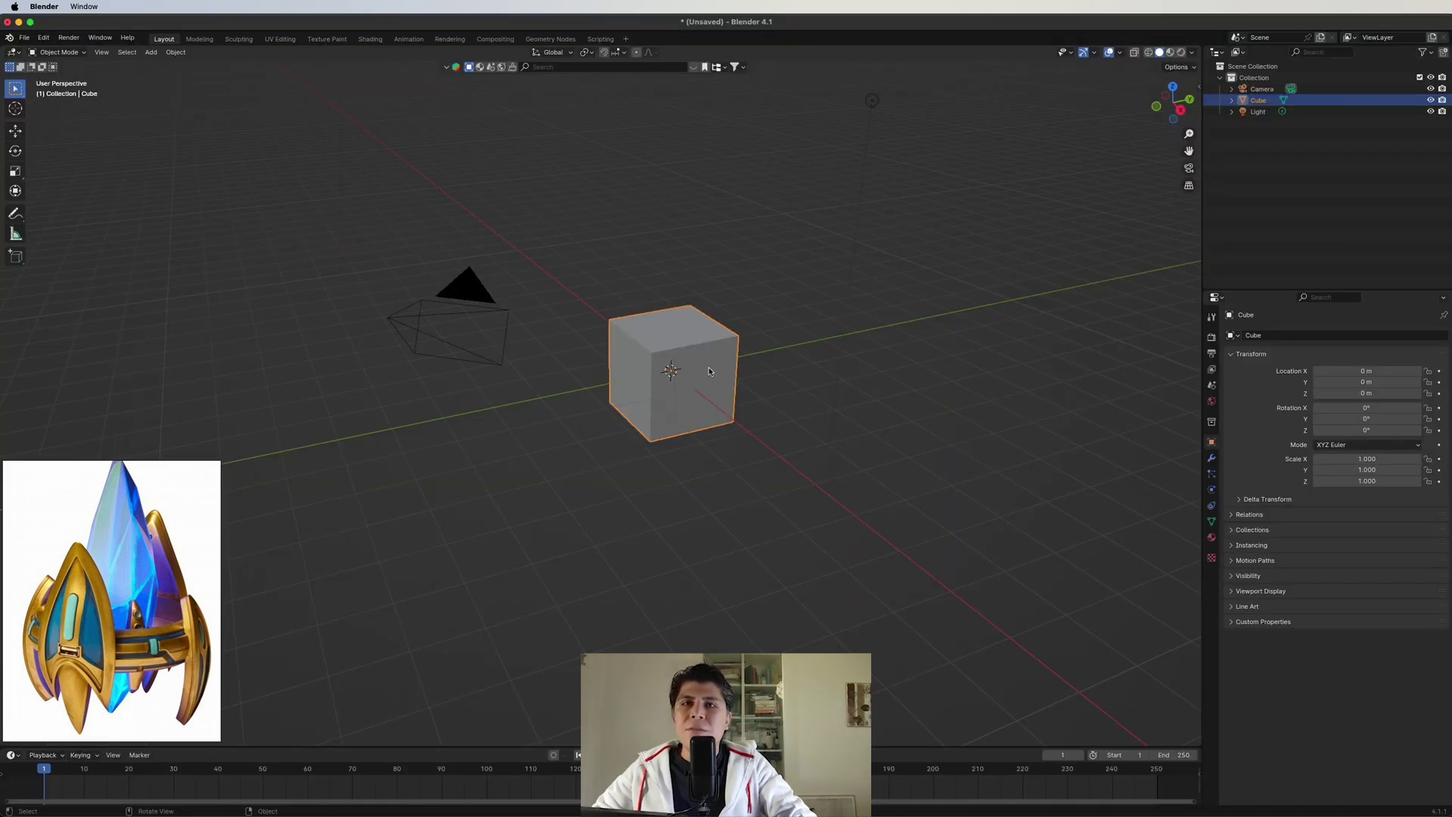
pyautogui.press('n')
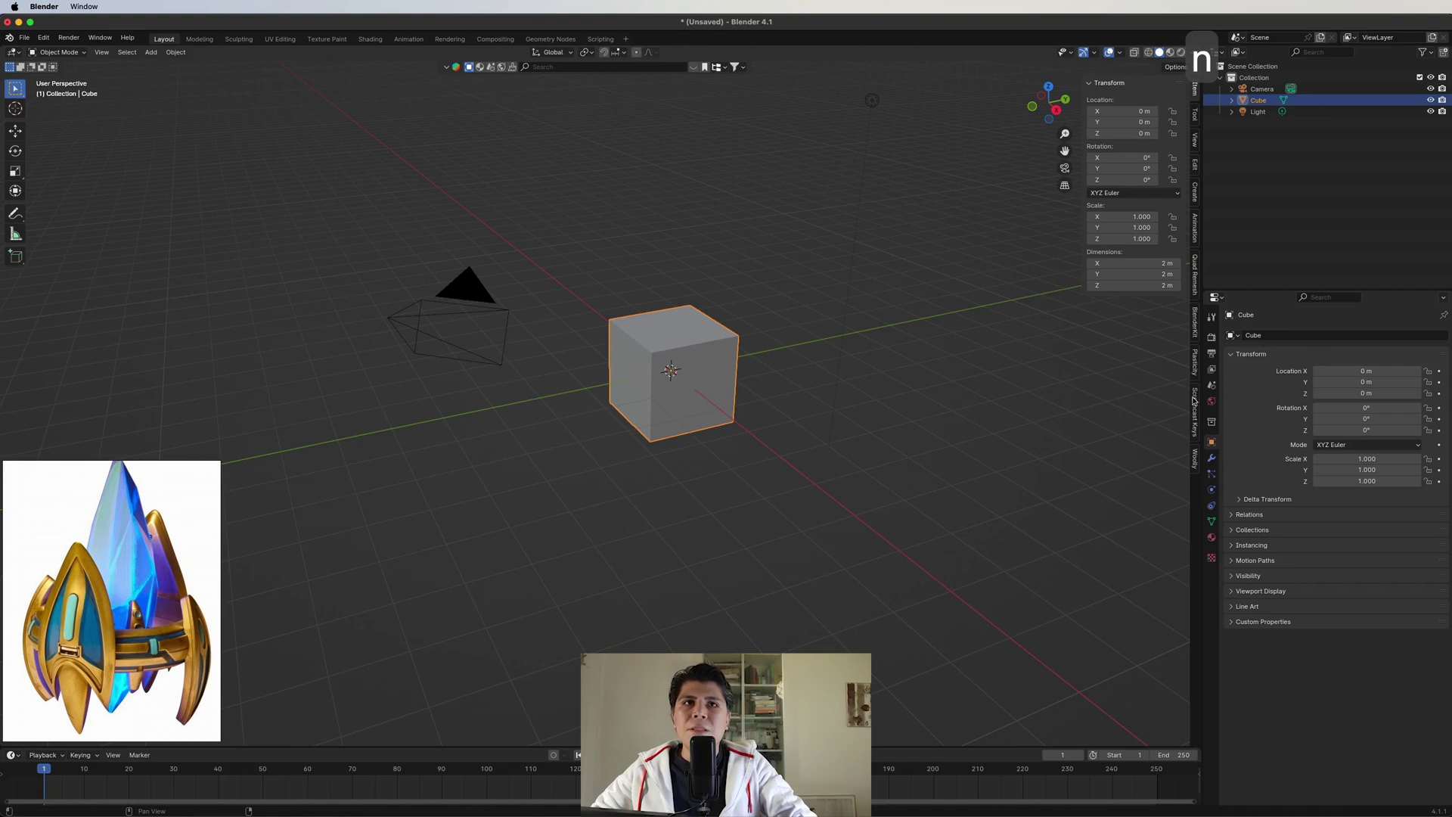
pyautogui.click(1195, 361)
pyautogui.moveTo(597, 438); pyautogui.dragTo(666, 391, button='middle')
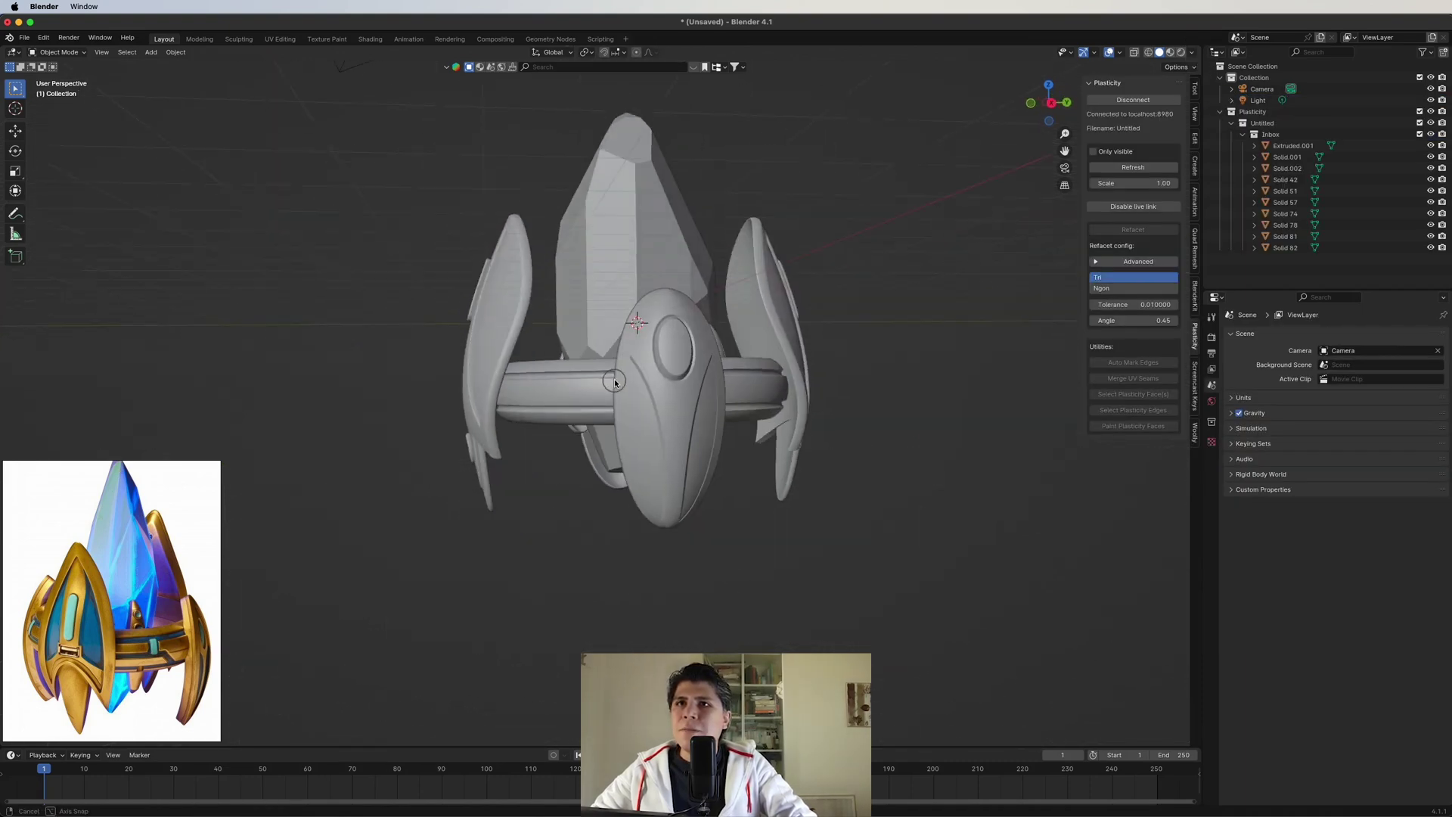
# - Link the oval plate's Gold material to the other armor plates and the ring
pyautogui.click(674, 392)
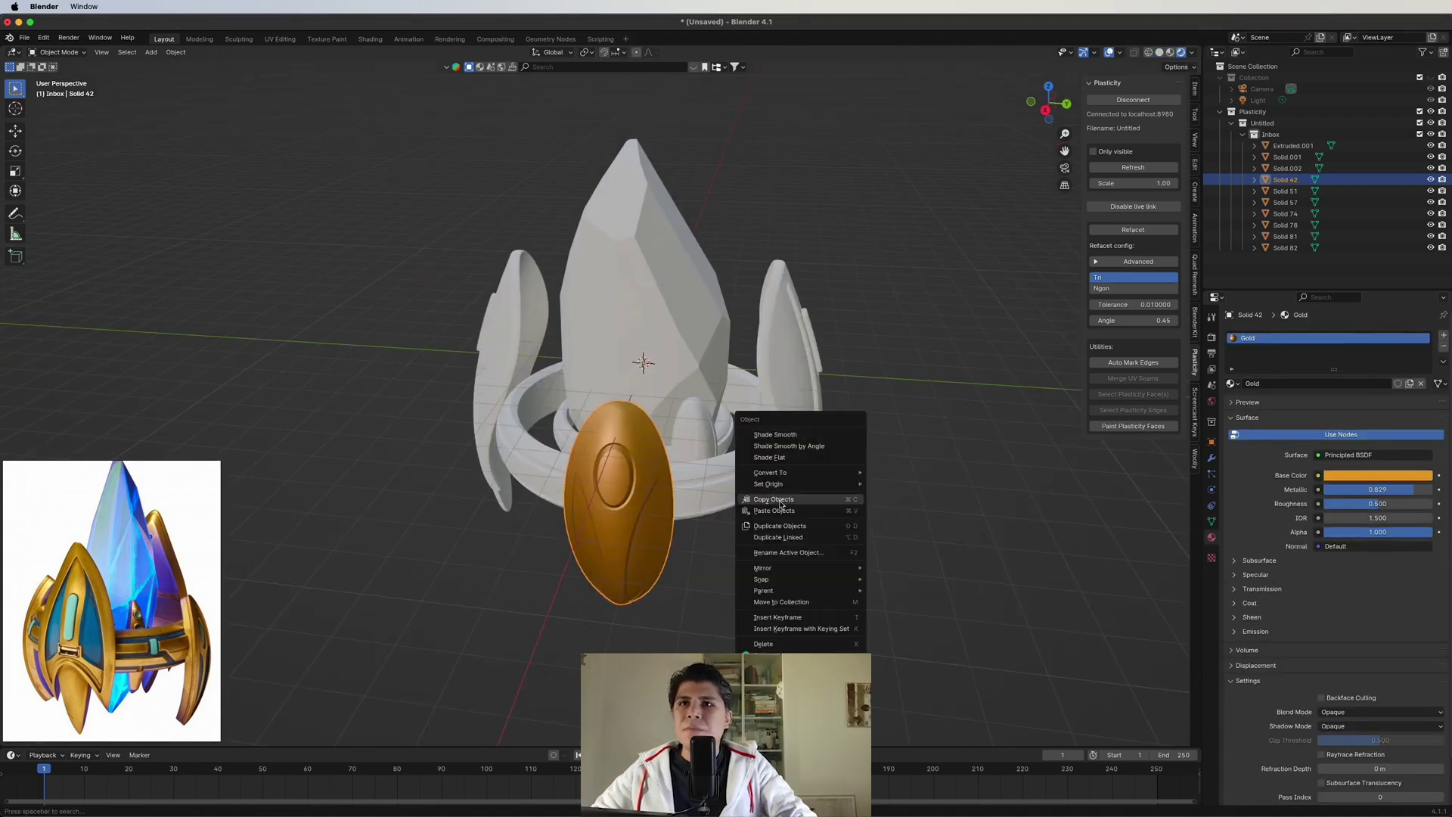
pyautogui.click(802, 454)
pyautogui.moveTo(832, 439); pyautogui.dragTo(848, 454, button='middle')
pyautogui.keyDown('shift'); pyautogui.click(696, 392); pyautogui.keyUp('shift')
pyautogui.moveTo(696, 392); pyautogui.dragTo(693, 438, button='middle')
pyautogui.press('super+l')
pyautogui.press('m')
# - Give the faceted crystal a blue Crystal material with a transmission weight of 1.000
pyautogui.click(693, 438)
pyautogui.click(1358, 476)
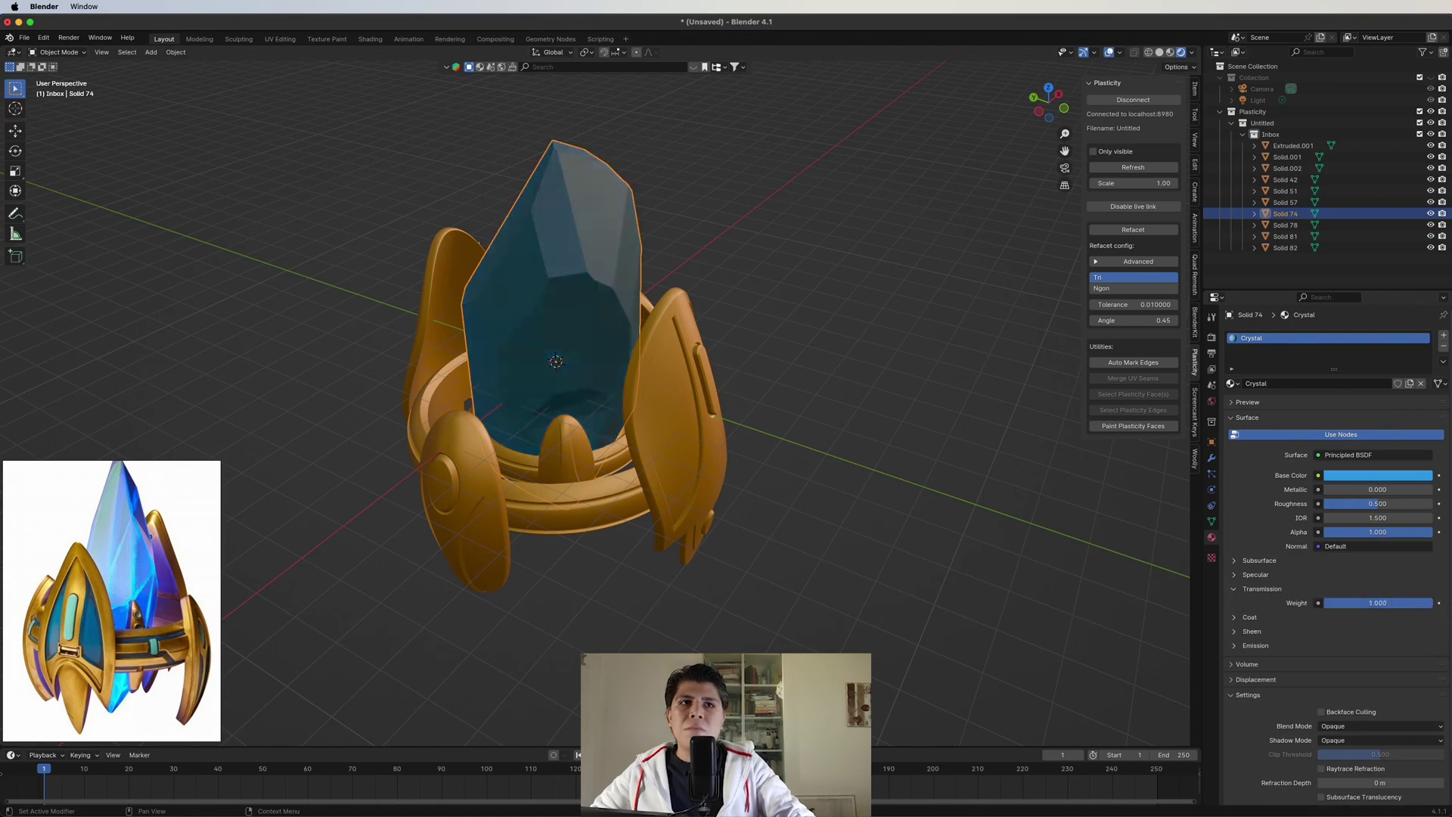
# - Create a second material on the oval plate and assign it to the two recessed panel surfaces flanking its central ridge
pyautogui.click(566, 446)
pyautogui.press('KP_Decimal')
pyautogui.press('Tab')
pyautogui.press('l')
pyautogui.moveTo(671, 502); pyautogui.dragTo(651, 484, button='middle')
pyautogui.click(1443, 335)
pyautogui.click(1301, 384)
pyautogui.click(1260, 421)
# - Make the recessed panels' material blue with a metallic value of 0.953
pyautogui.click(1376, 512)
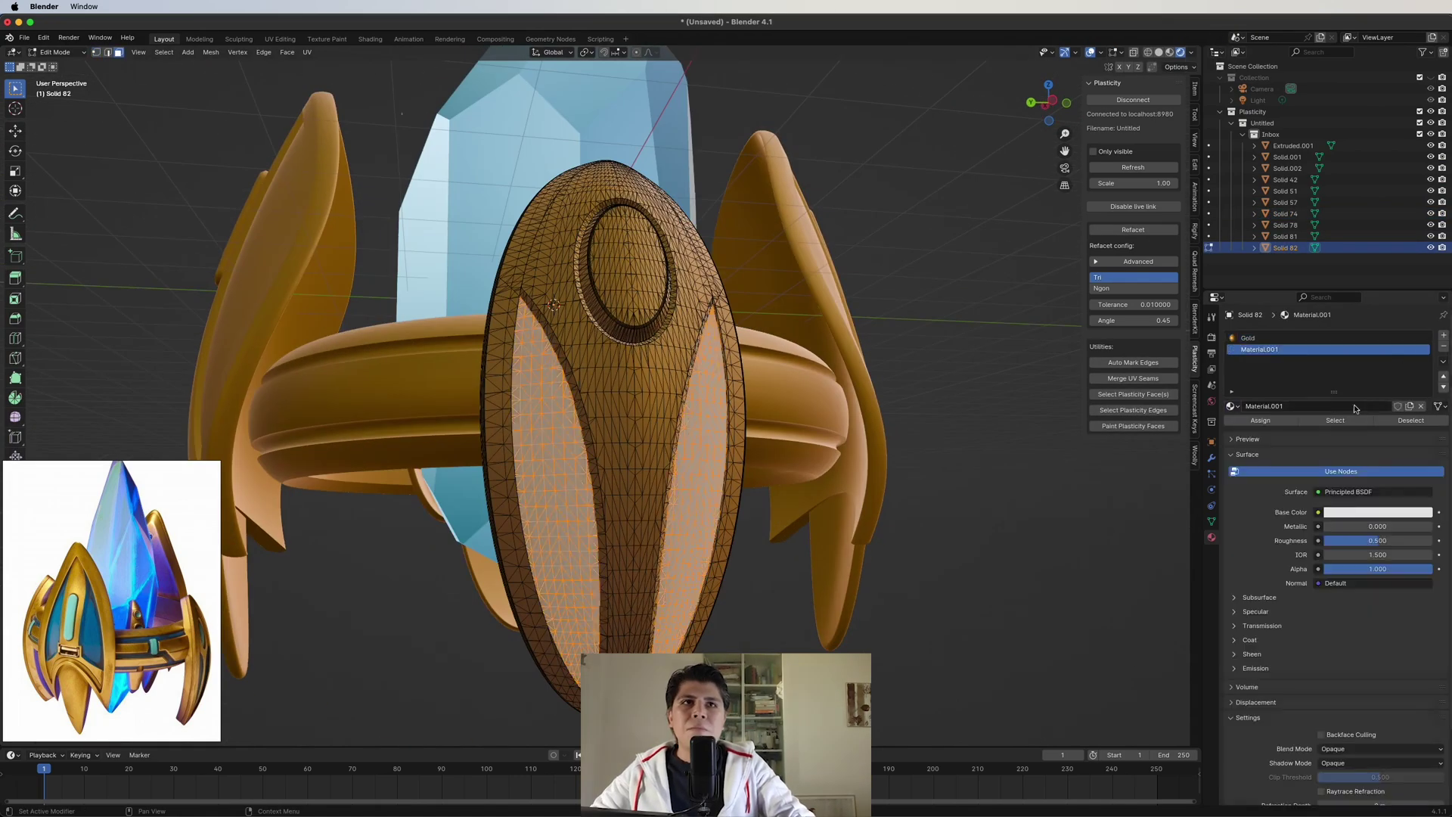
pyautogui.click(1361, 355)
pyautogui.press('Tab')
pyautogui.click(1377, 512)
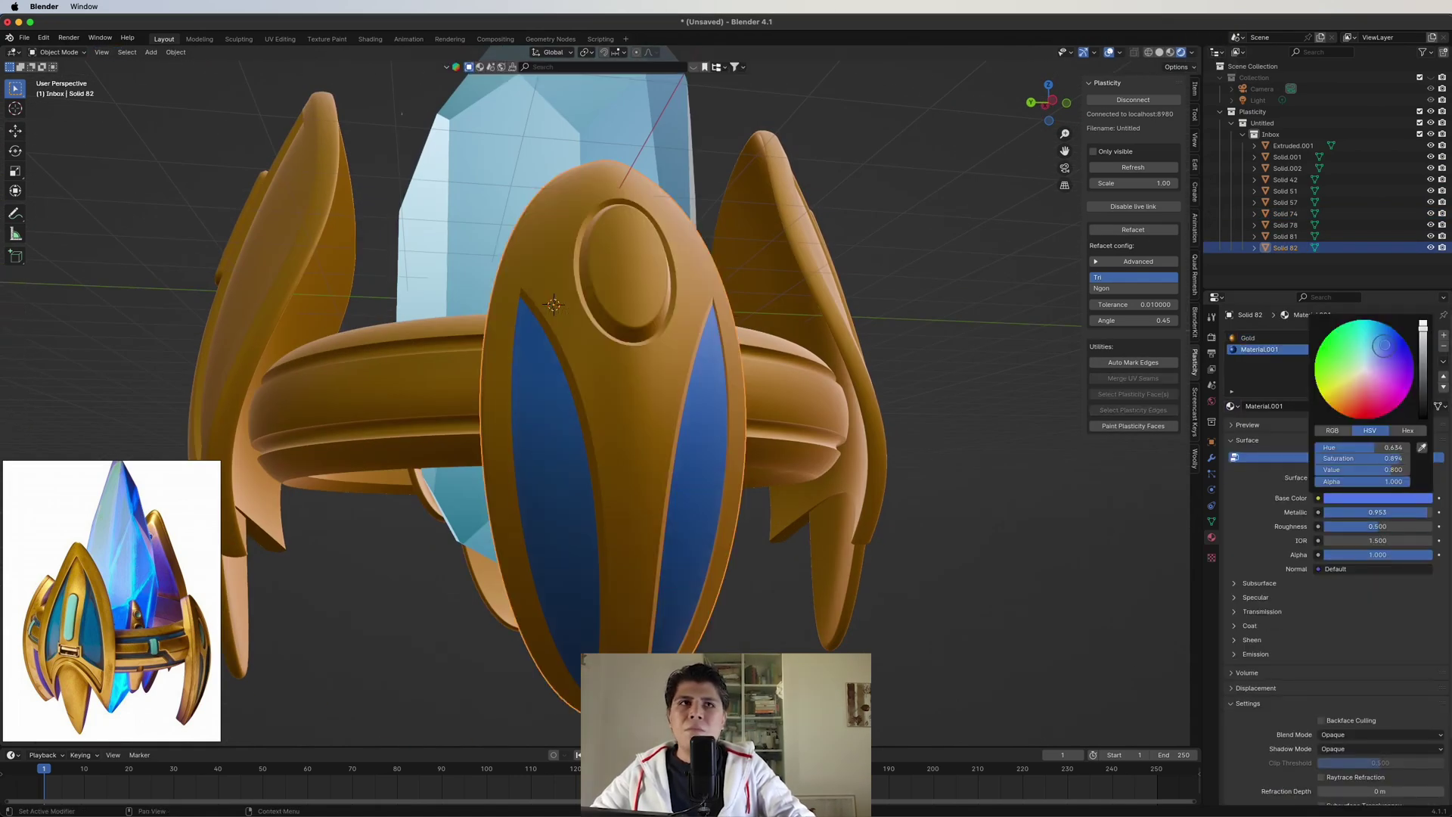
pyautogui.scroll(-5, 756, 454)
pyautogui.click(1354, 333)
# - Apply the blue material to the remaining plates' inset panels and a white one to the raised strips and ring bands
pyautogui.moveTo(827, 519); pyautogui.dragTo(789, 431, button='middle')
pyautogui.scroll(5, 789, 431)
pyautogui.press('Tab')
pyautogui.press('Tab')
pyautogui.scroll(-4, 788, 431)
pyautogui.click(976, 356)
pyautogui.press('KP_Decimal')
pyautogui.press('Tab')
pyautogui.scroll(-4, 666, 365)
pyautogui.moveTo(666, 364); pyautogui.dragTo(469, 492, button='middle')
pyautogui.press('super+z')
pyautogui.scroll(5, 519, 590)
pyautogui.press('Tab')
pyautogui.scroll(-3, 469, 491)
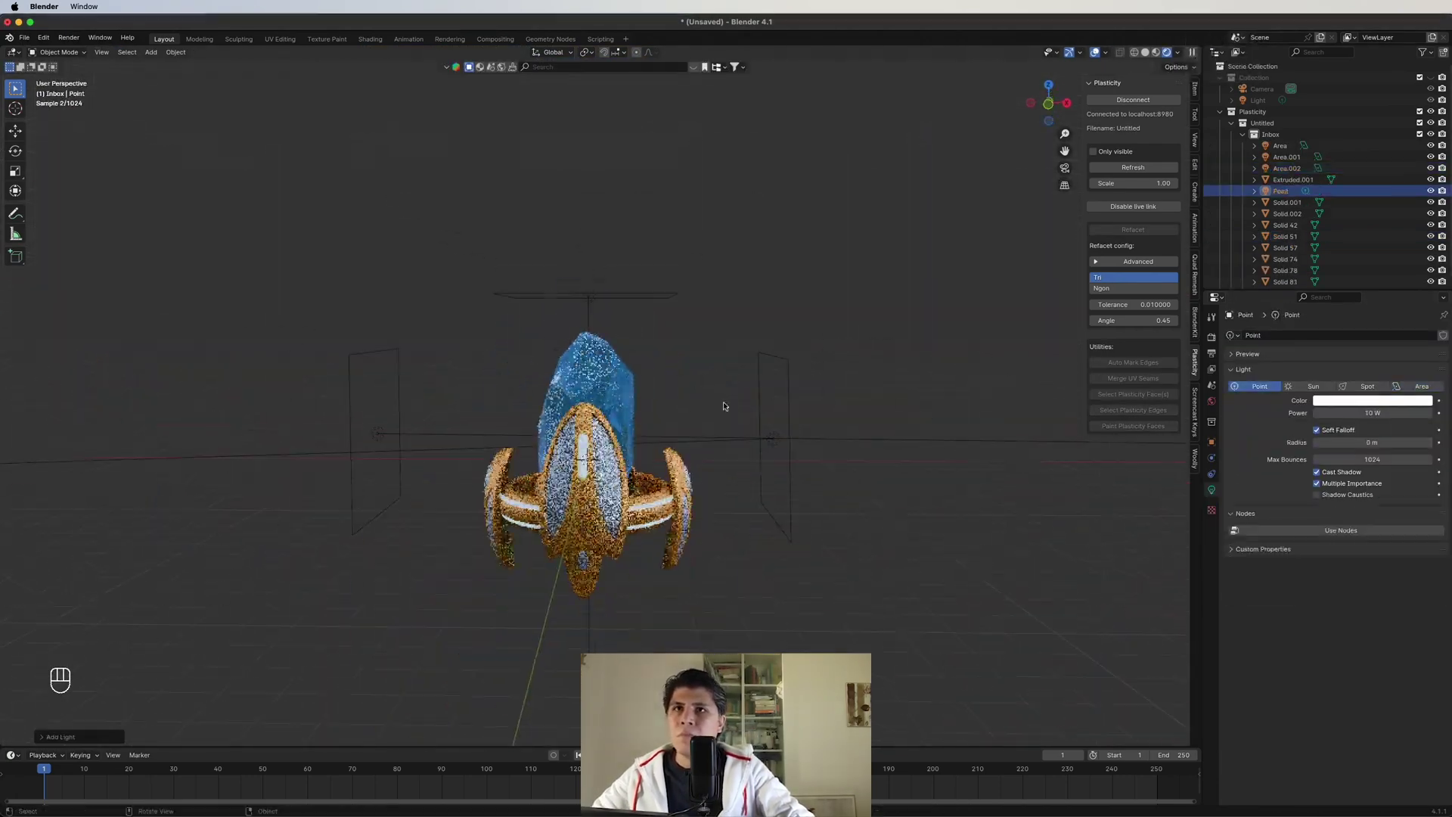
# - Try 300 W for the point light's power and raise it to 10000 W, checking the effect on the crystal
pyautogui.write('300')
pyautogui.press('Return')
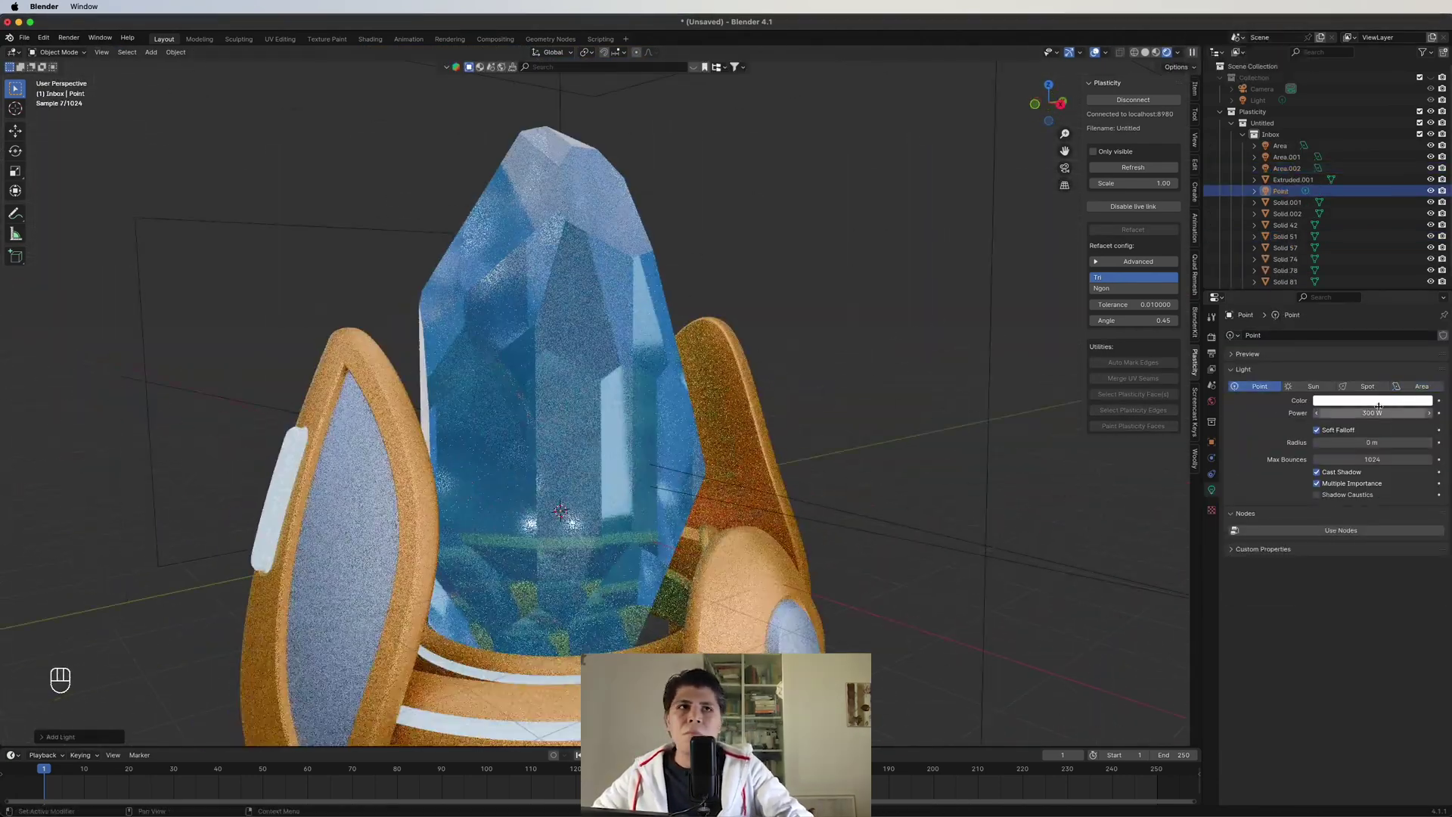
pyautogui.click(1372, 413)
pyautogui.write('10000')
pyautogui.press('Return')
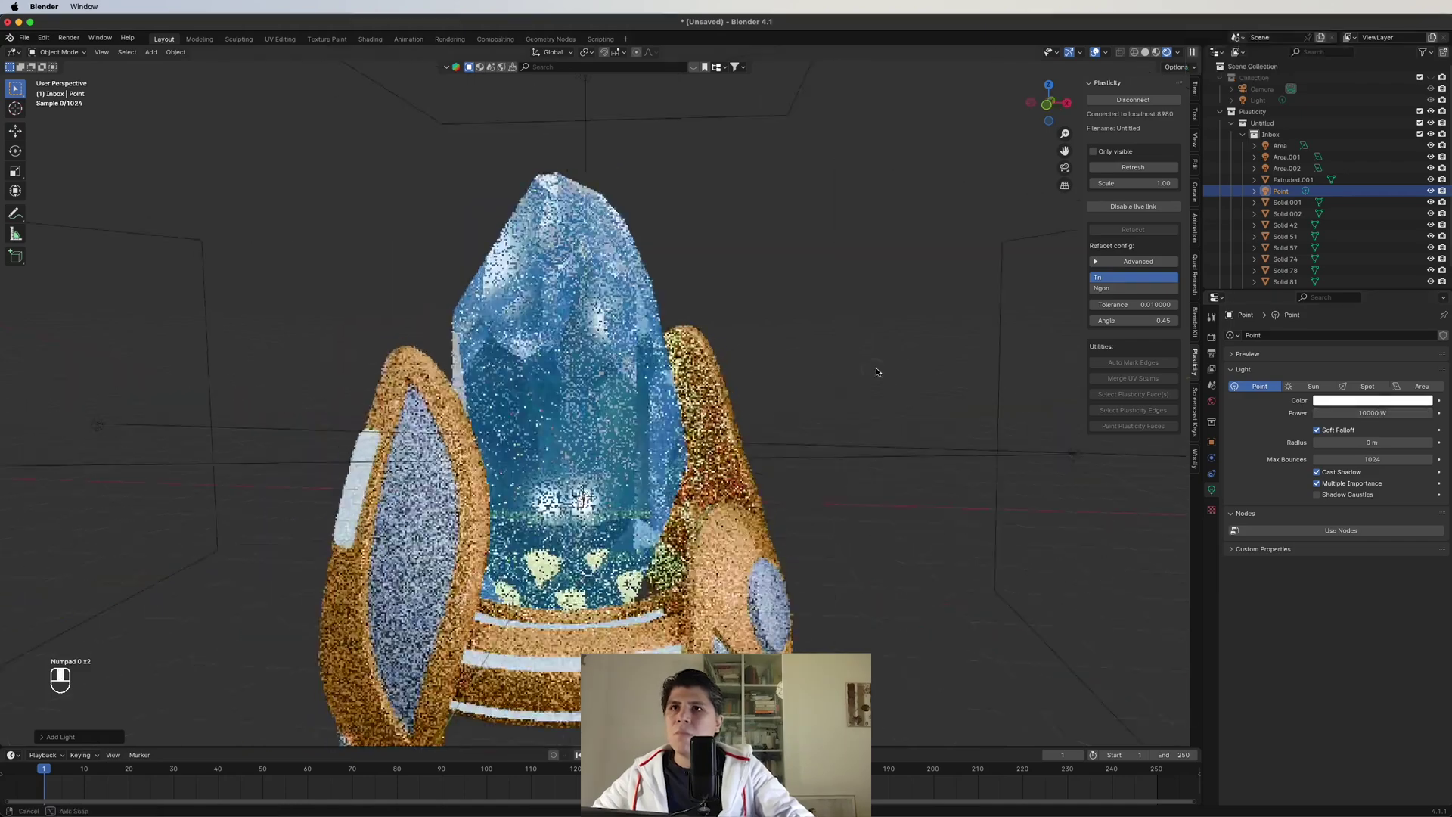
pyautogui.scroll(-3, 973, 431)
pyautogui.scroll(3, 972, 431)
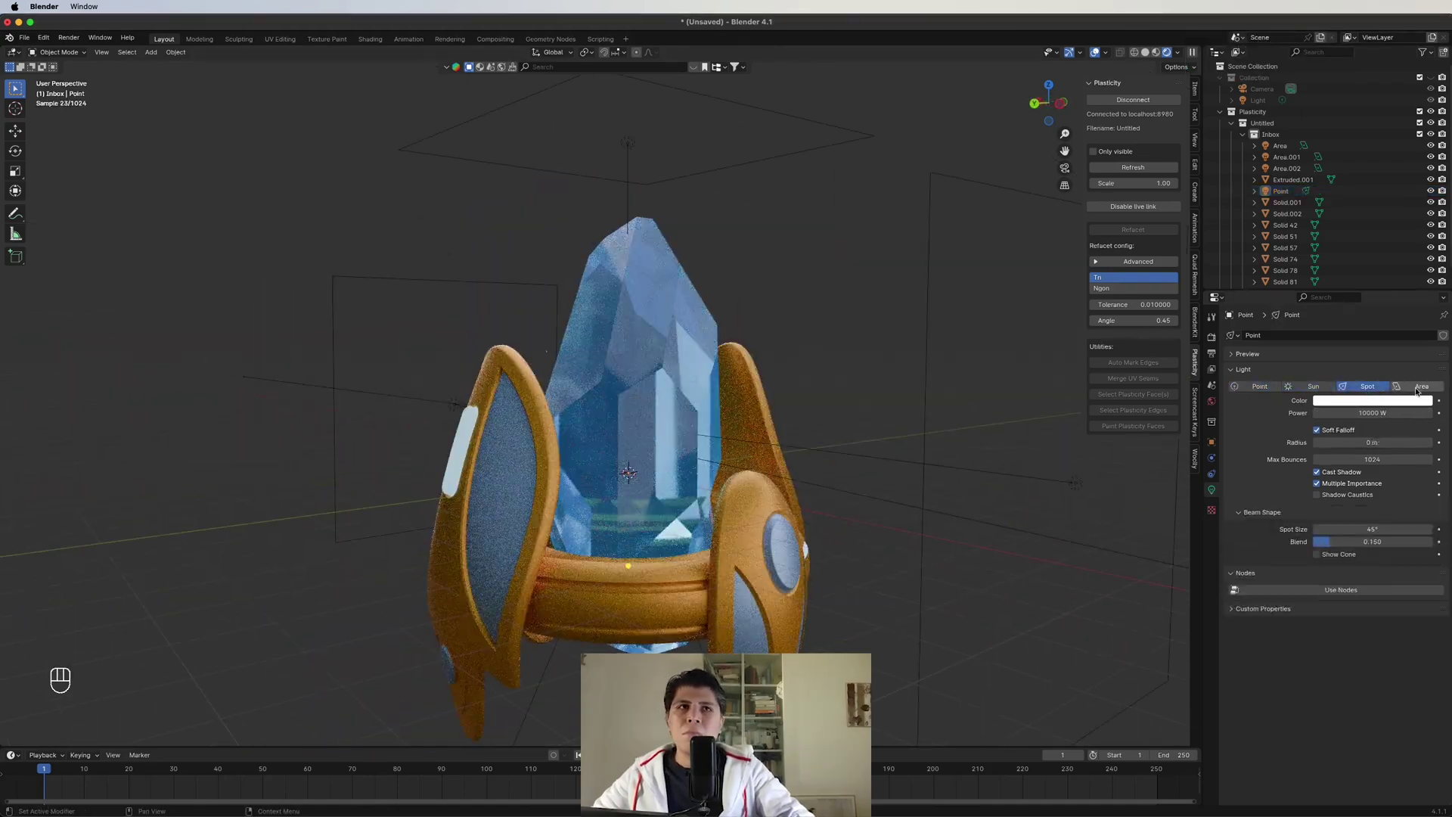